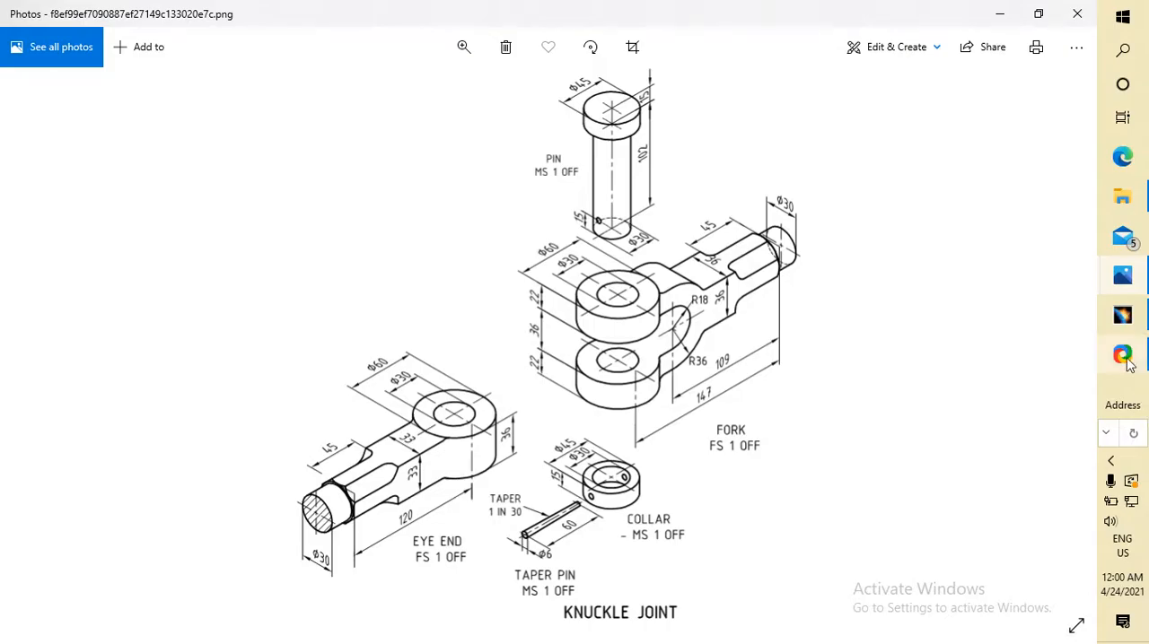
Switch to CATIA and sketch a circle centred on the sketch origin.
left_click(1122, 314)
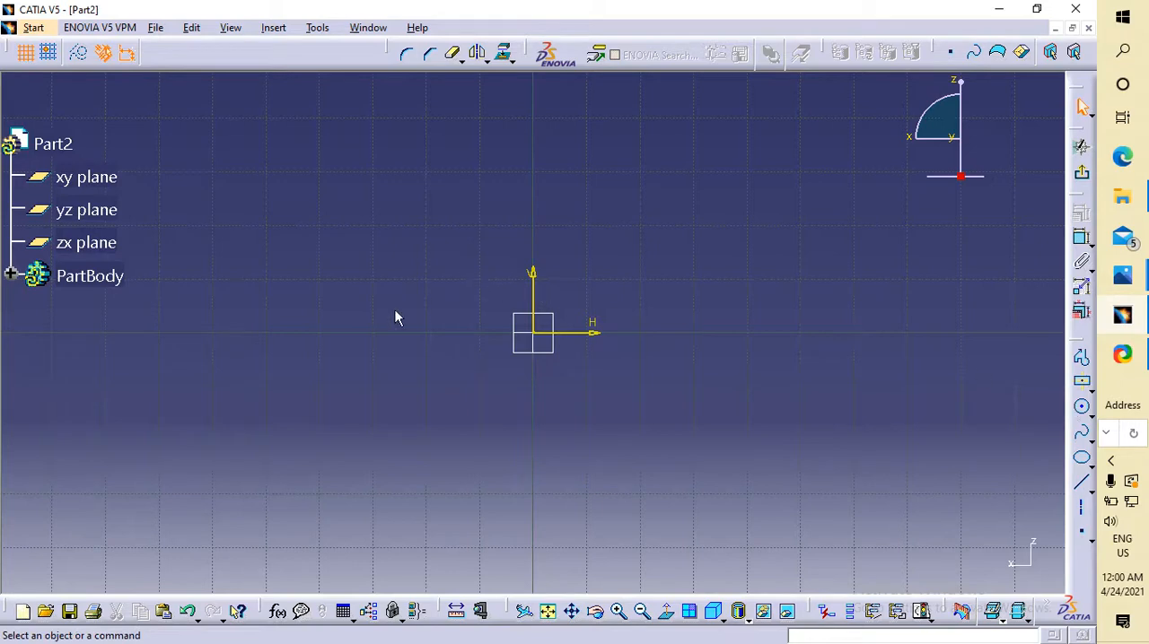
left_click(1082, 406)
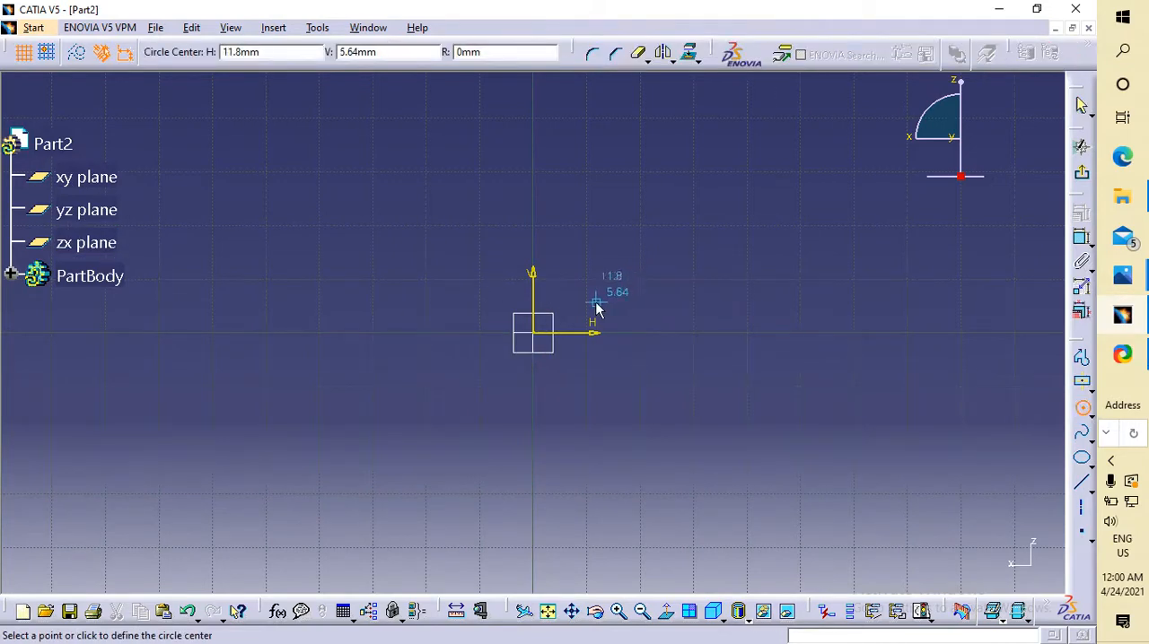
left_click(536, 335)
left_click(659, 383)
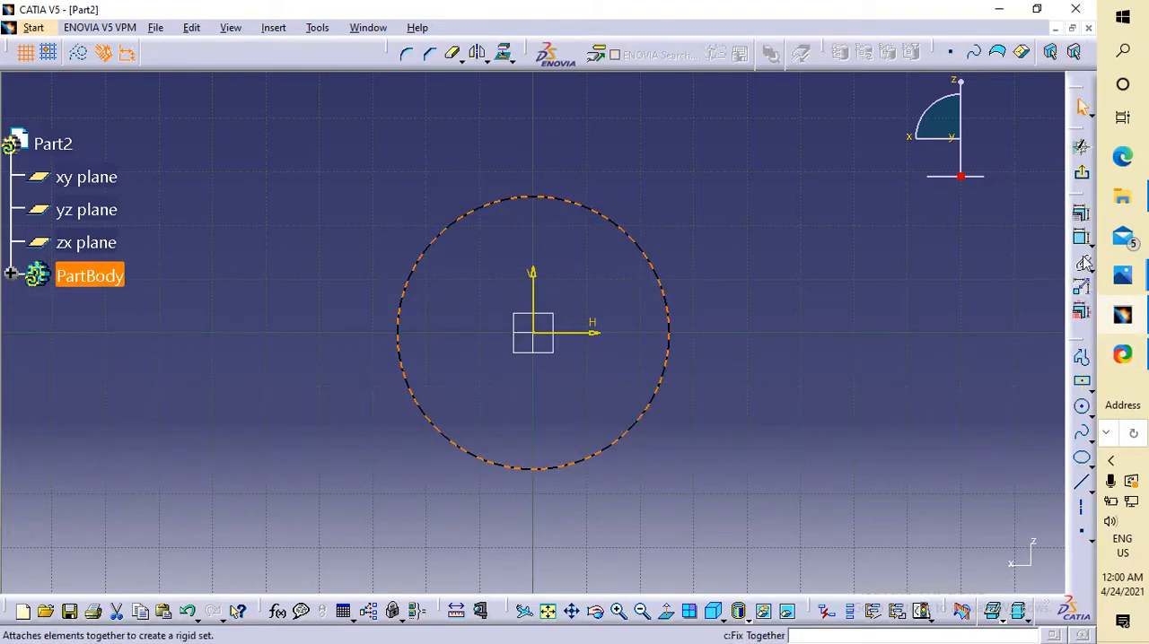
Constrain the circle's diameter to 60 mm.
left_click(1084, 262)
left_click(757, 199)
double_click(756, 198)
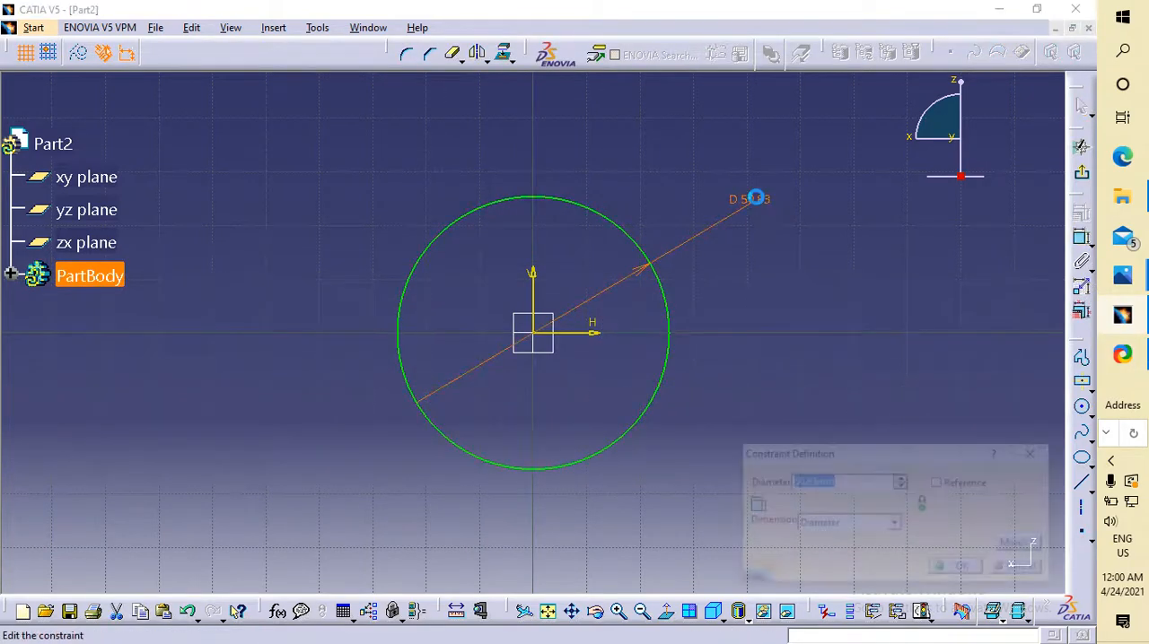
type("60")
key("Return")
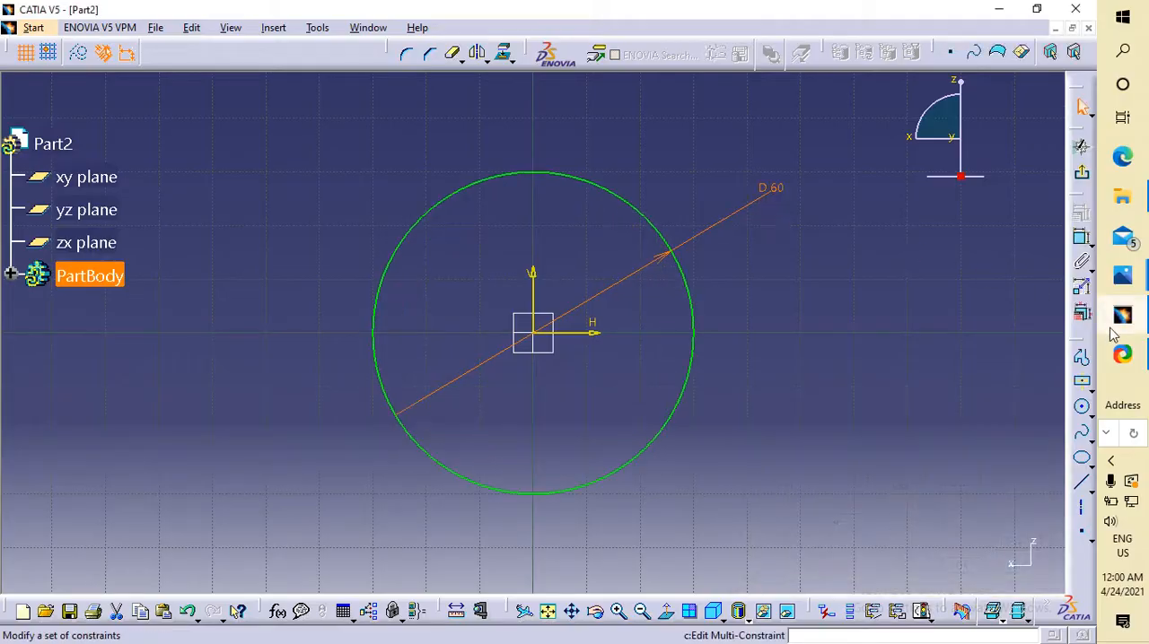
Check the knuckle joint drawing, leave the sketch and pad the circle 18 mm with mirrored extent.
left_click(1123, 278)
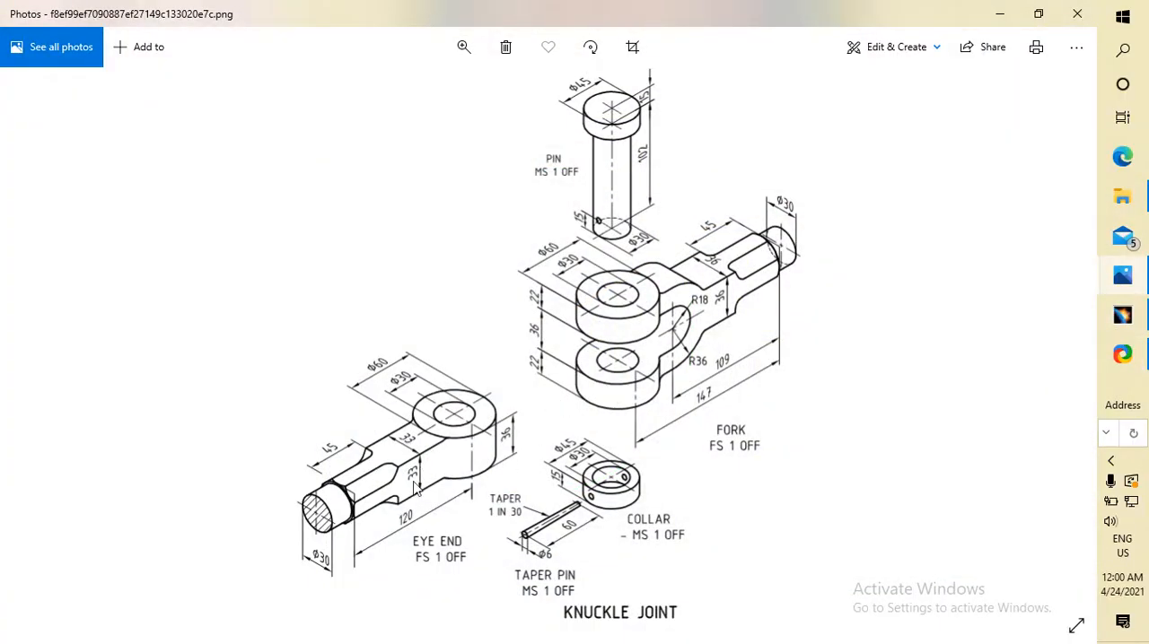
left_click(1124, 316)
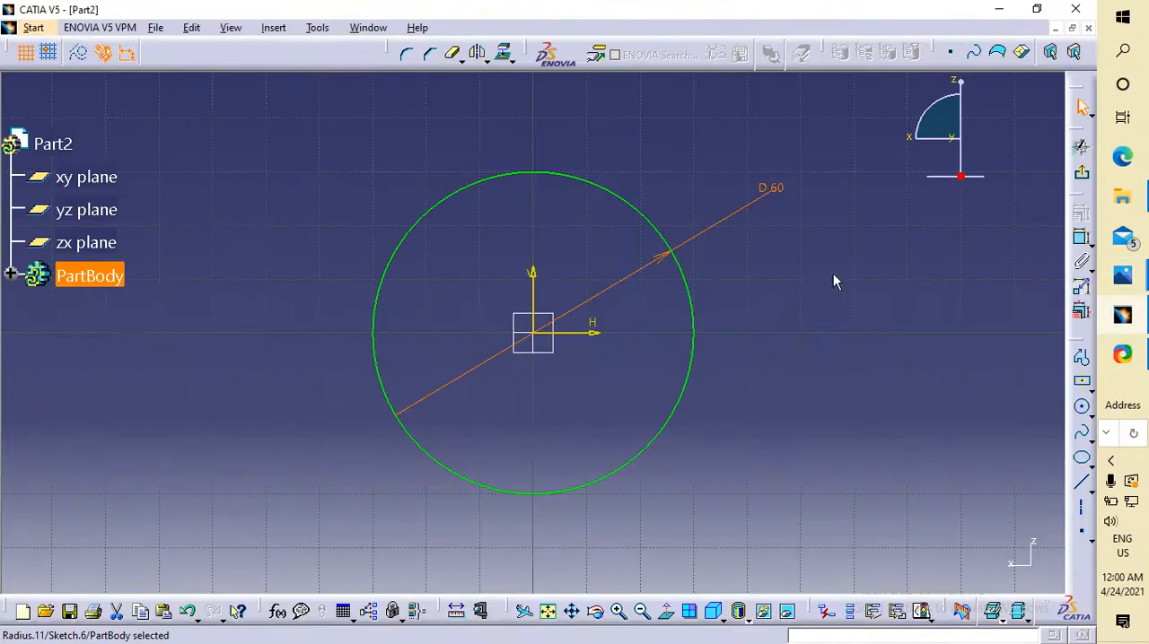
left_click(1080, 148)
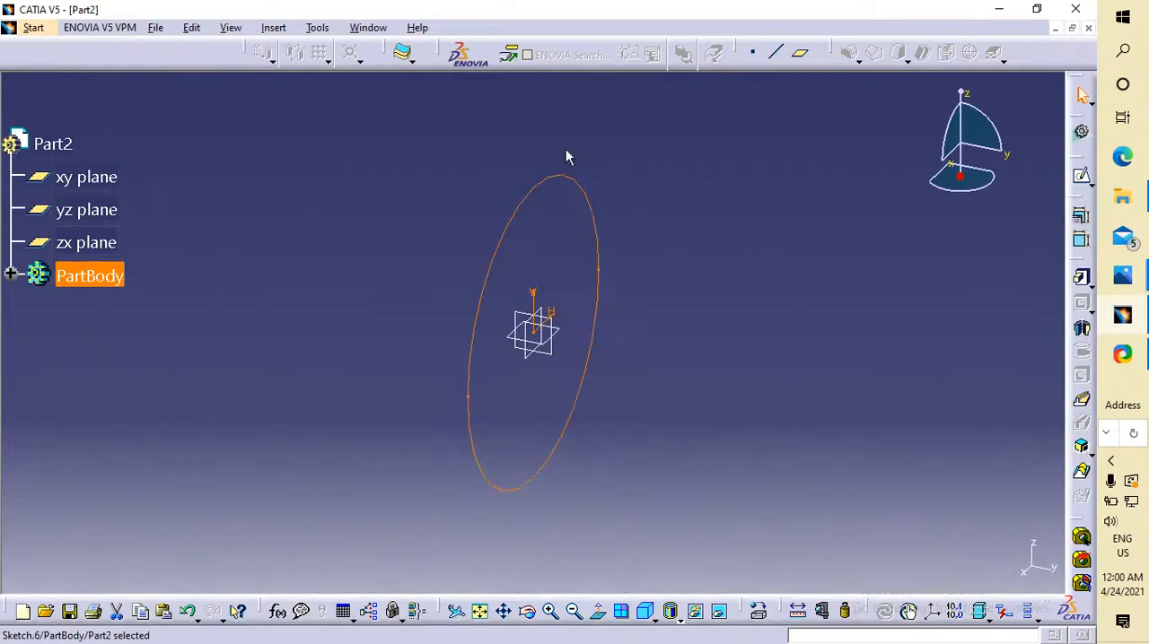
left_click(1090, 285)
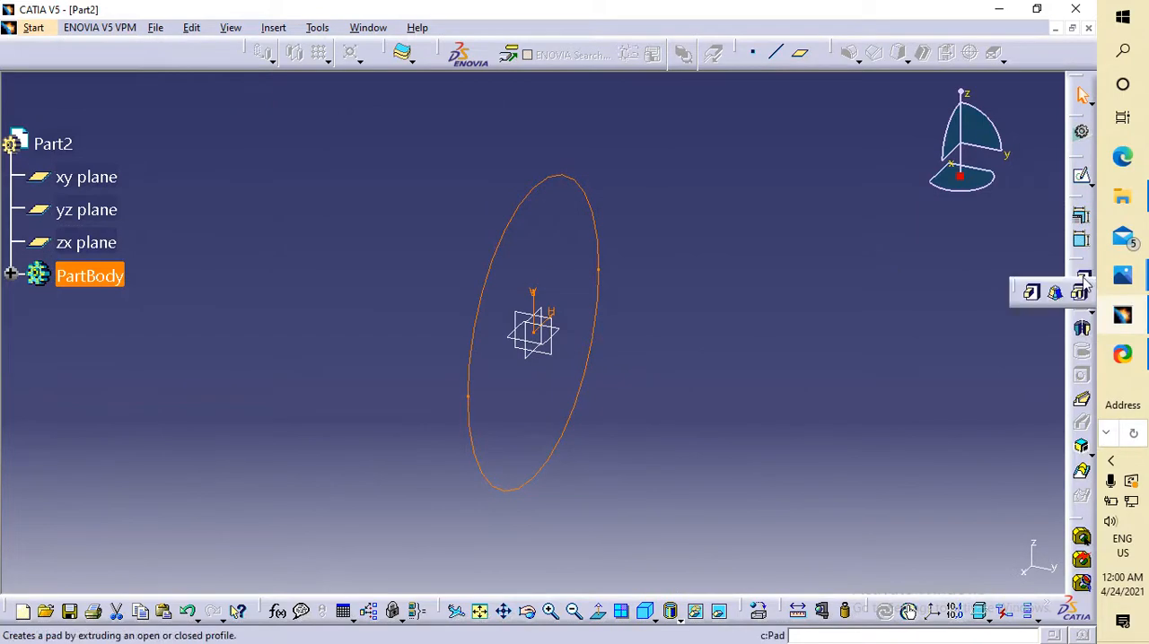
left_click(1032, 297)
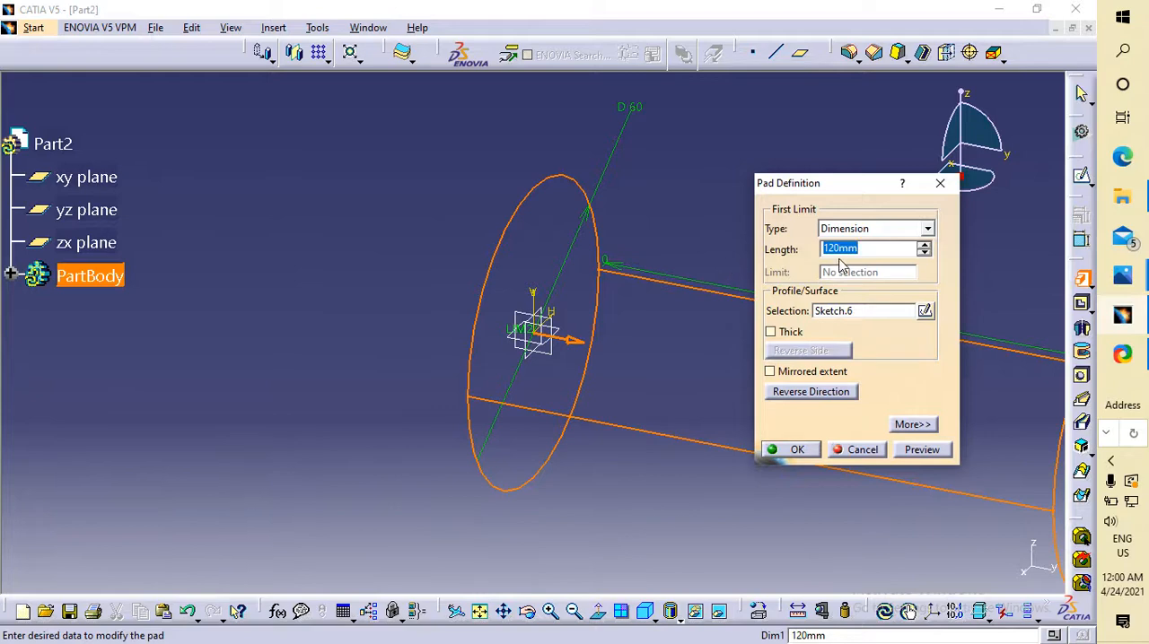
type("18")
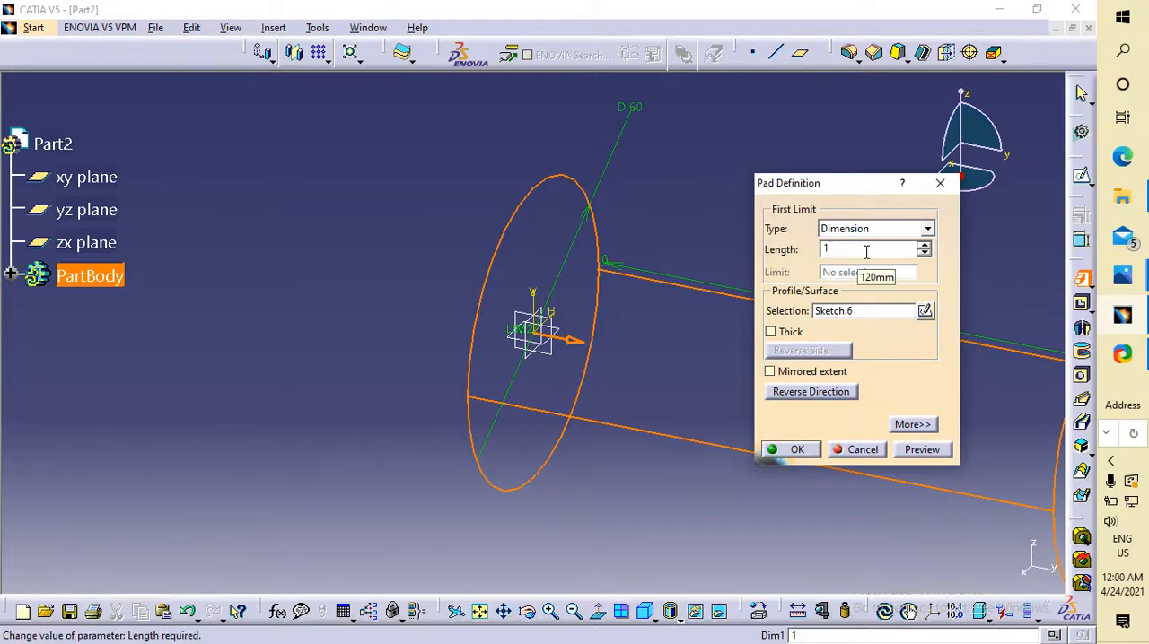
left_click(798, 372)
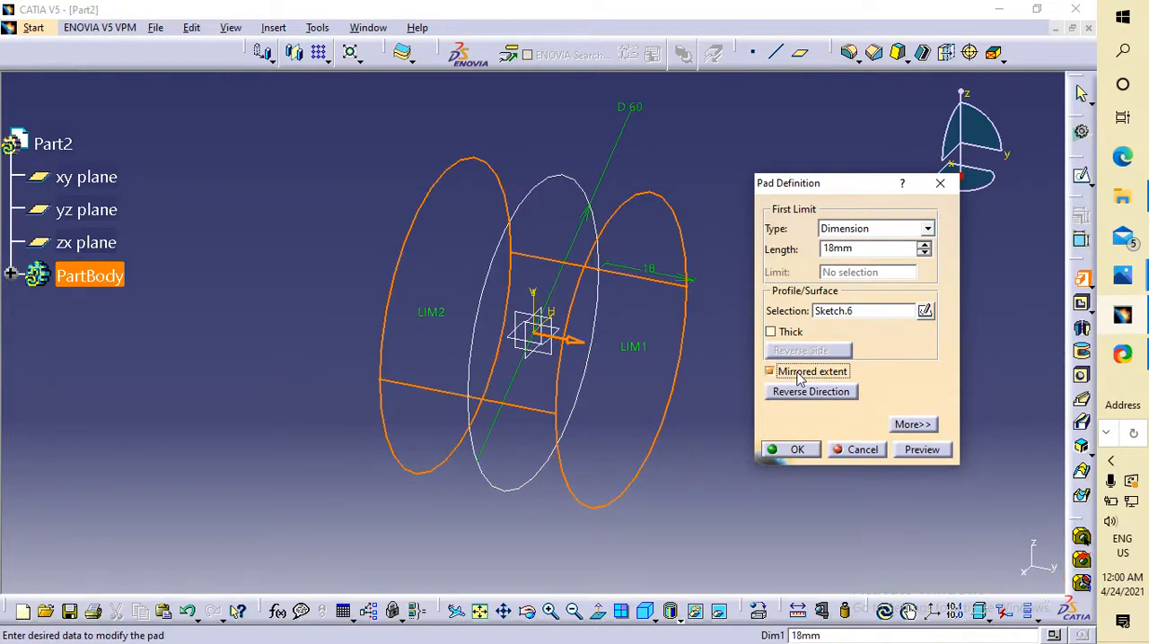
left_click(796, 449)
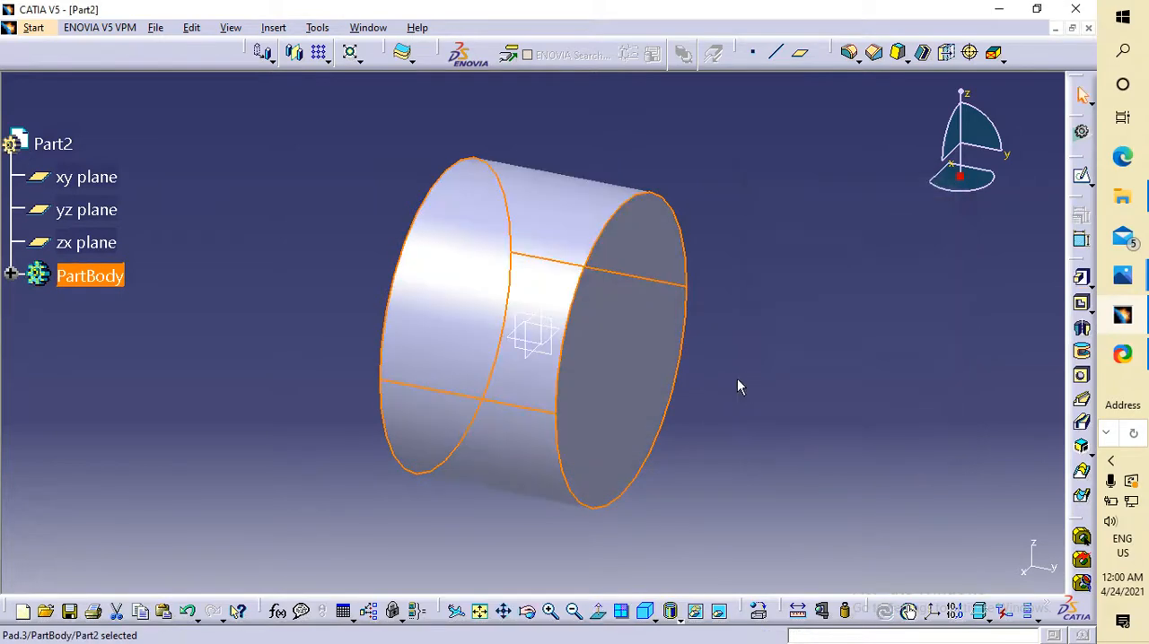
left_click(557, 347)
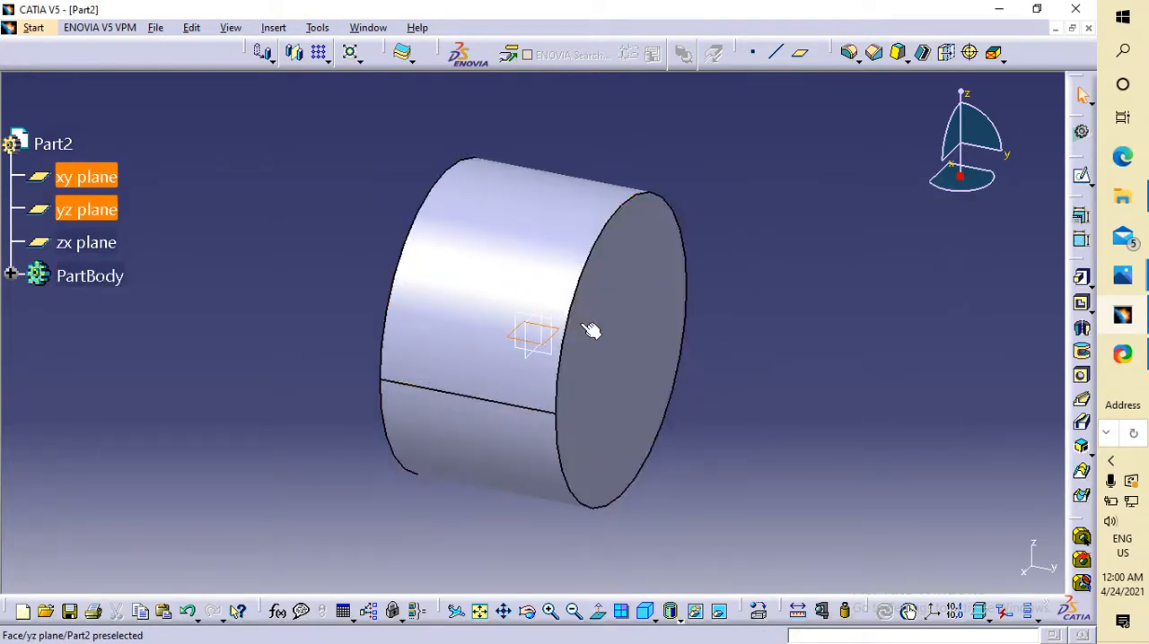
left_click(1081, 175)
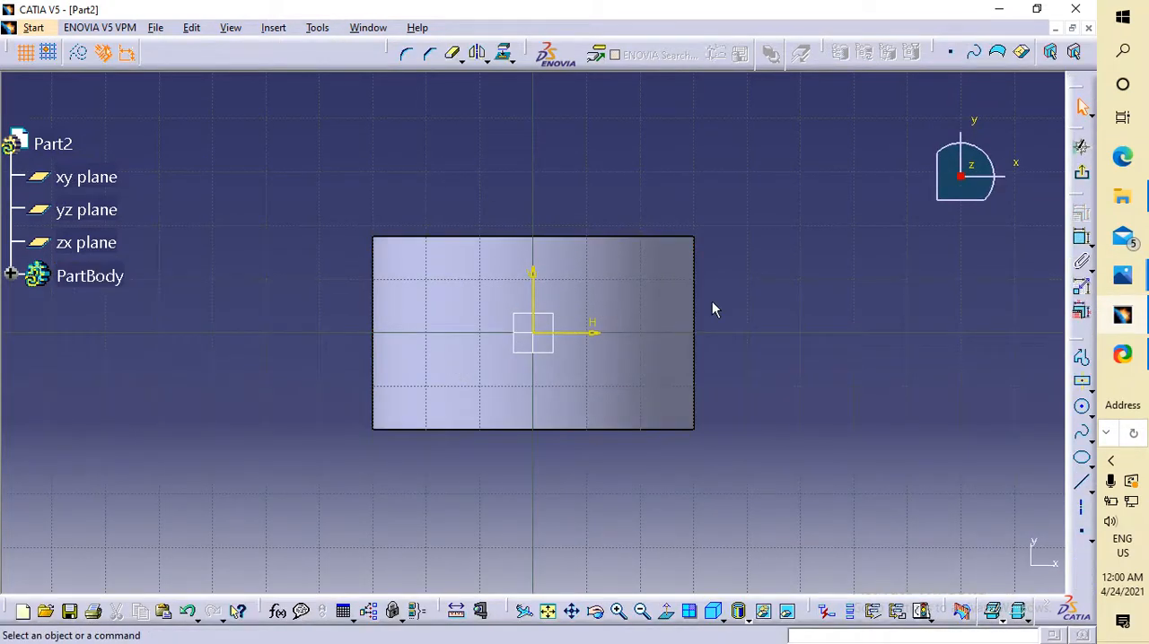
key("ctrl+z")
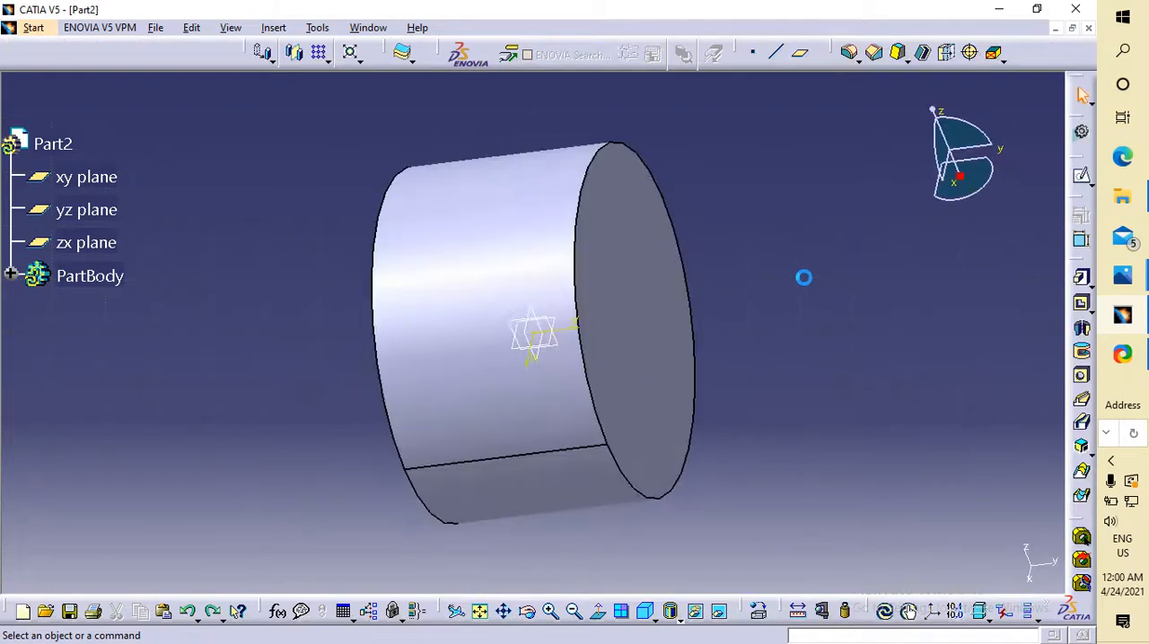
left_click(563, 356)
left_click(1082, 176)
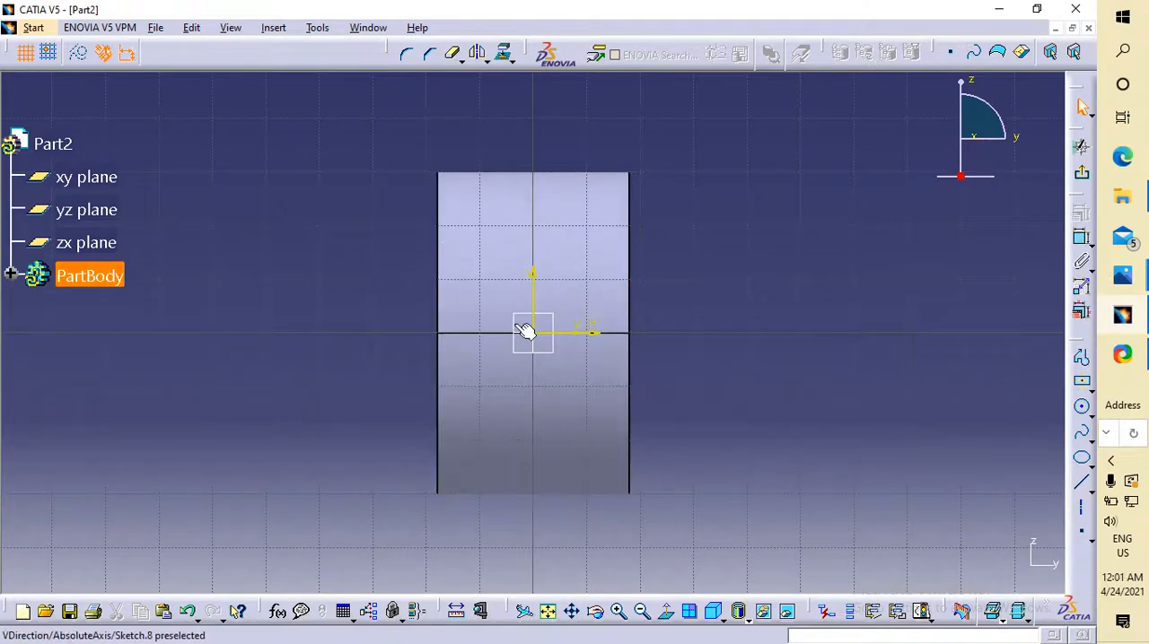
left_click(1081, 173)
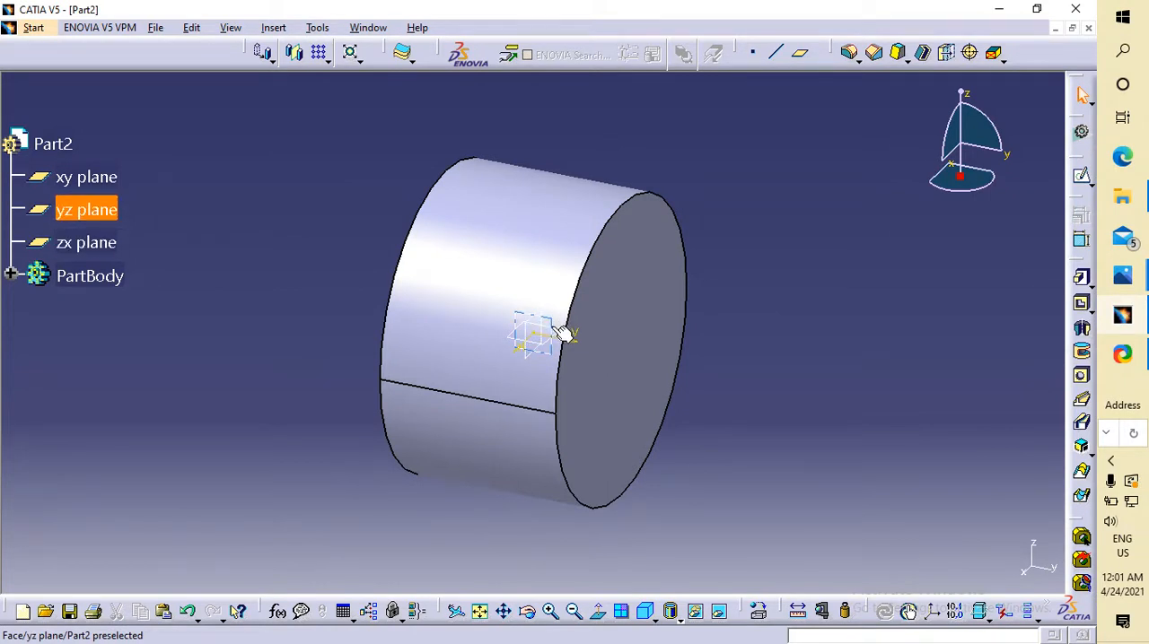
Start a sketch on the xy plane and draw a rectangle centred on the origin, about 33 mm wide.
left_click(563, 334)
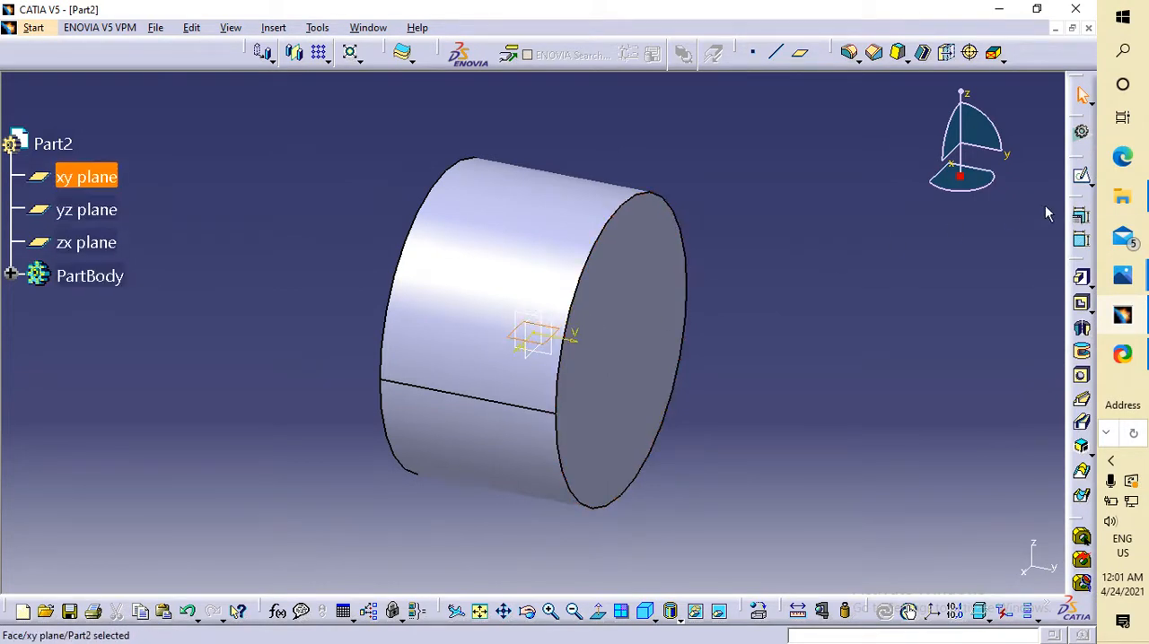
left_click(1081, 176)
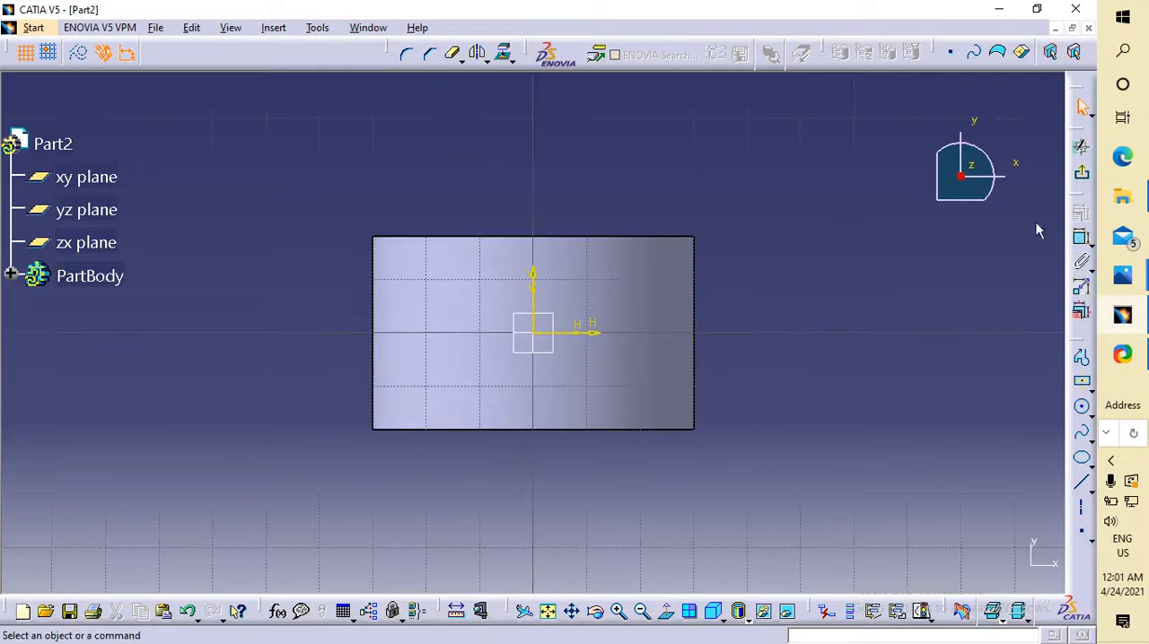
left_click(1082, 382)
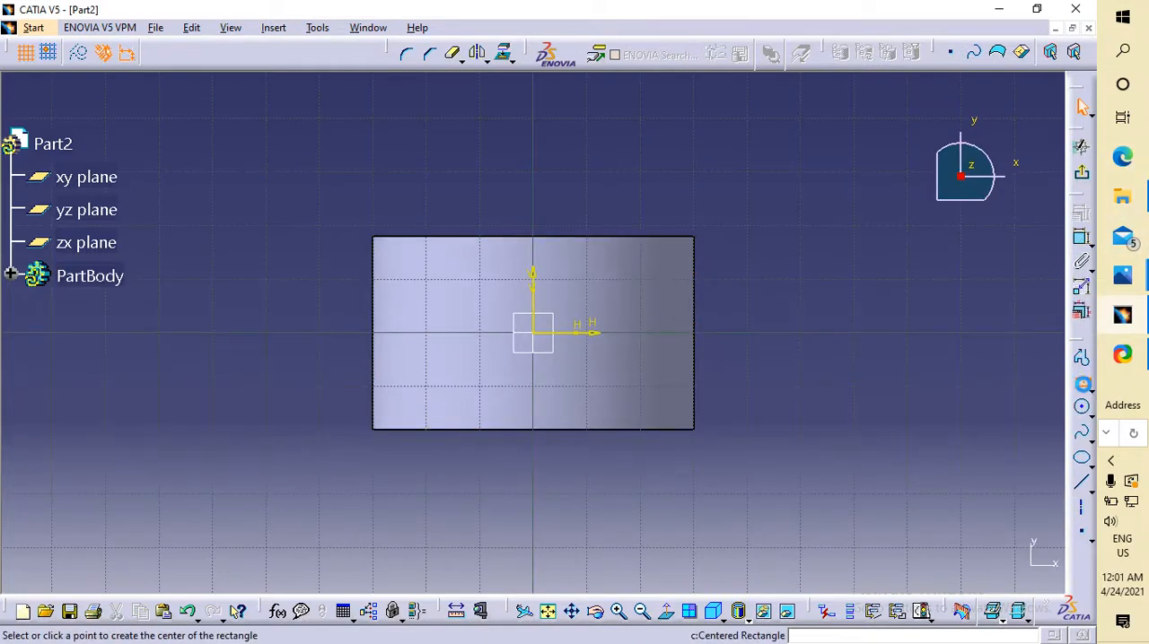
left_click(535, 335)
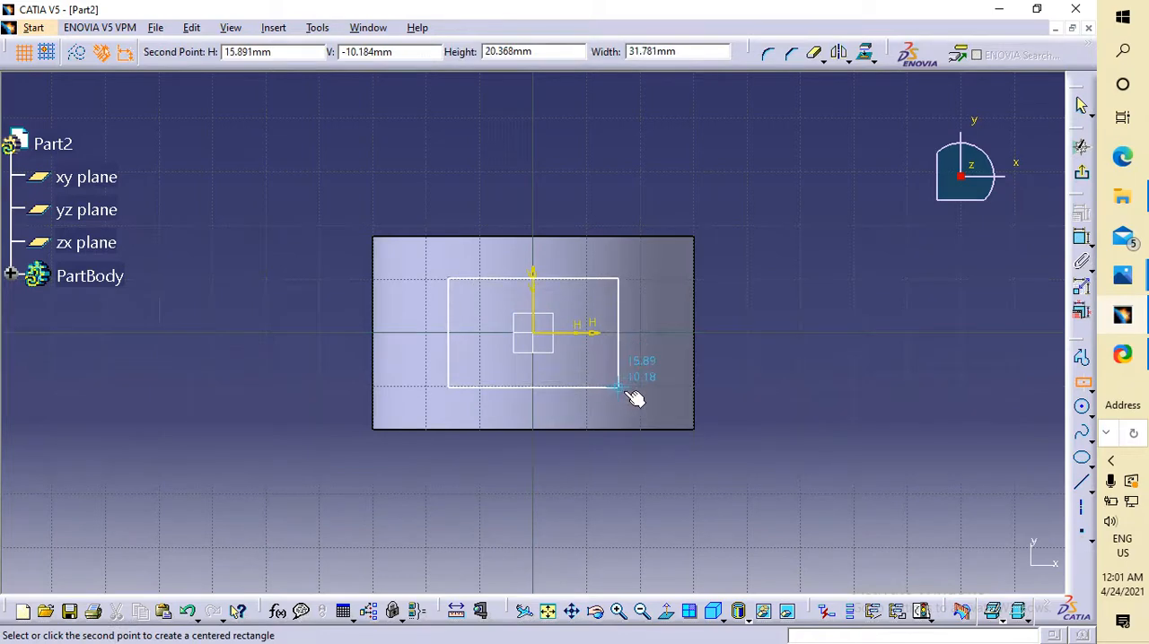
left_click(622, 400)
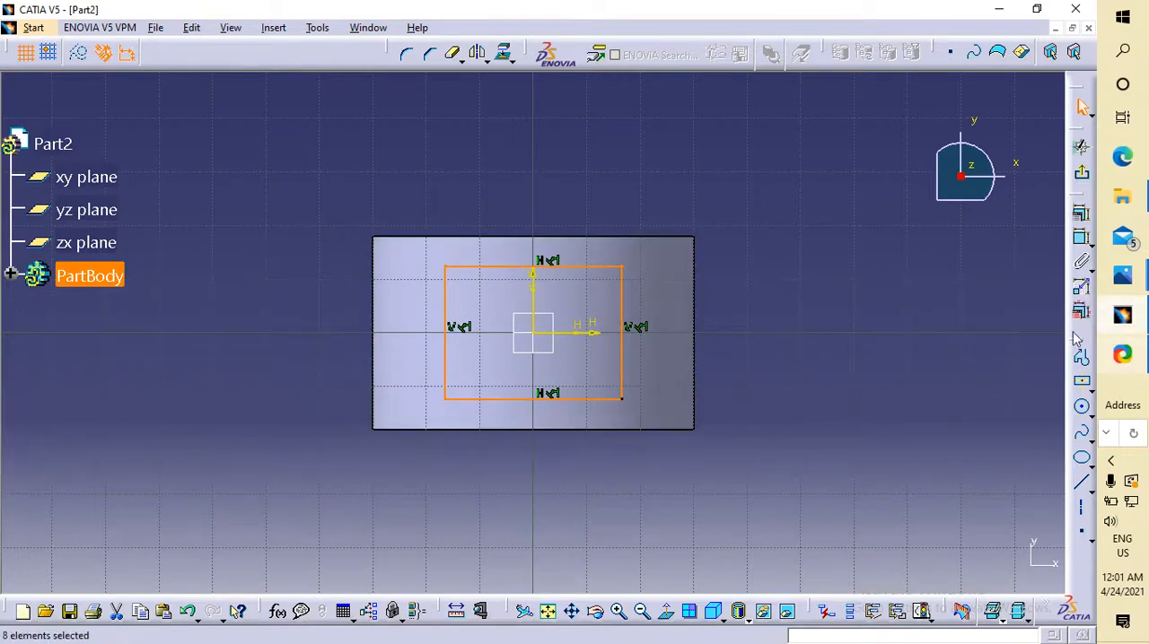
Constrain the rectangle's height to 33 mm.
left_click(1081, 238)
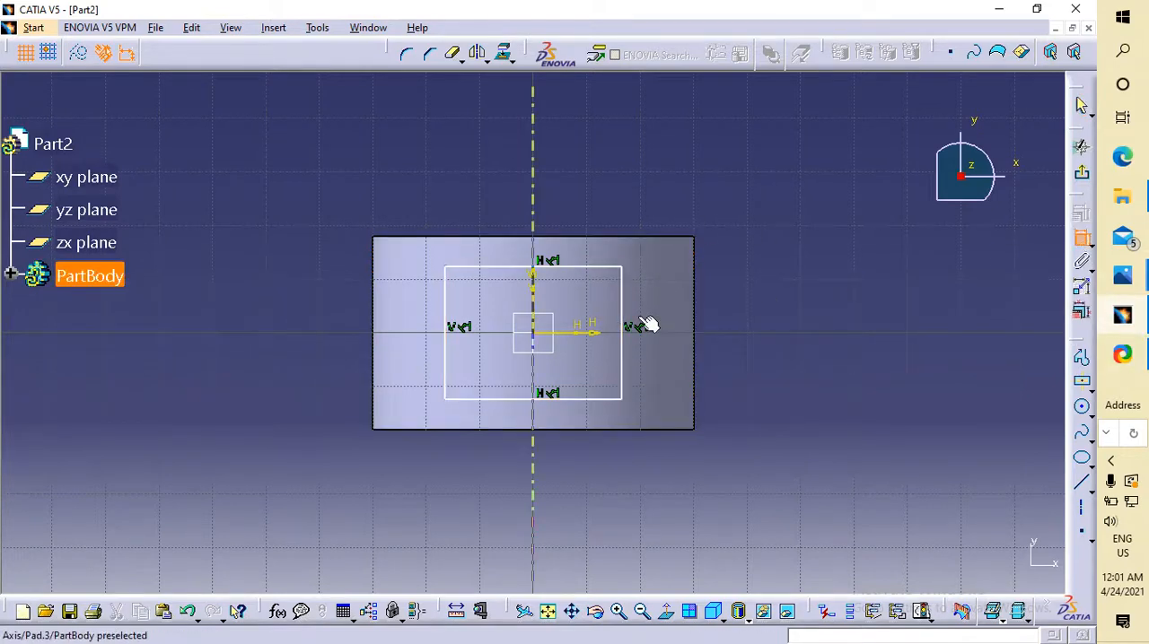
left_click(622, 321)
left_click(908, 283)
double_click(892, 281)
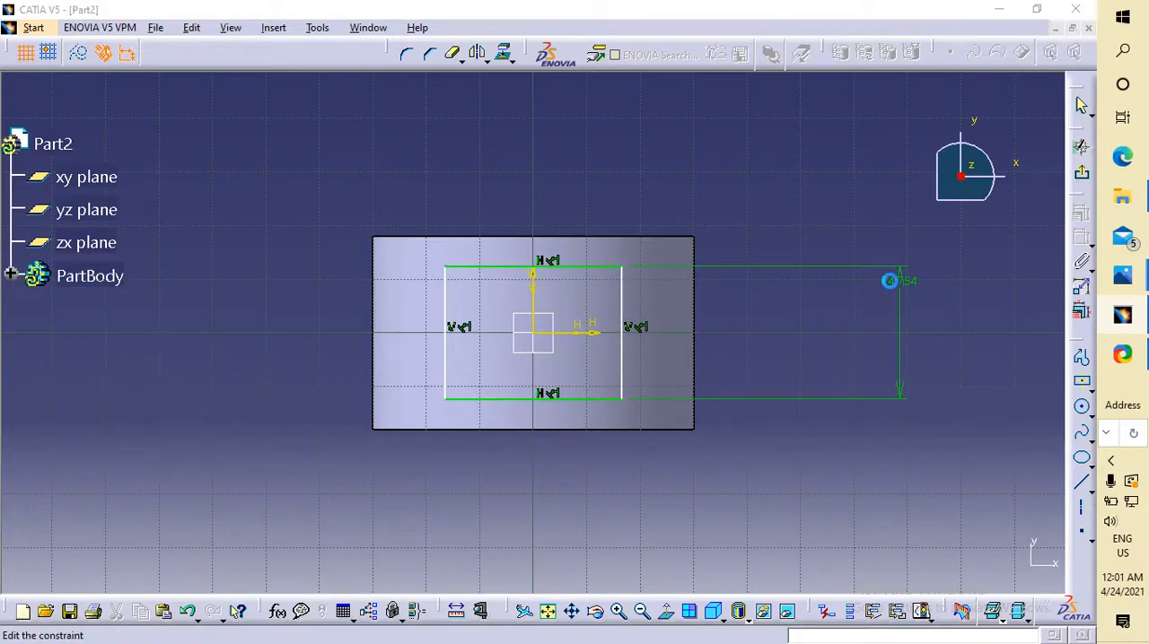
type("33")
key("Return")
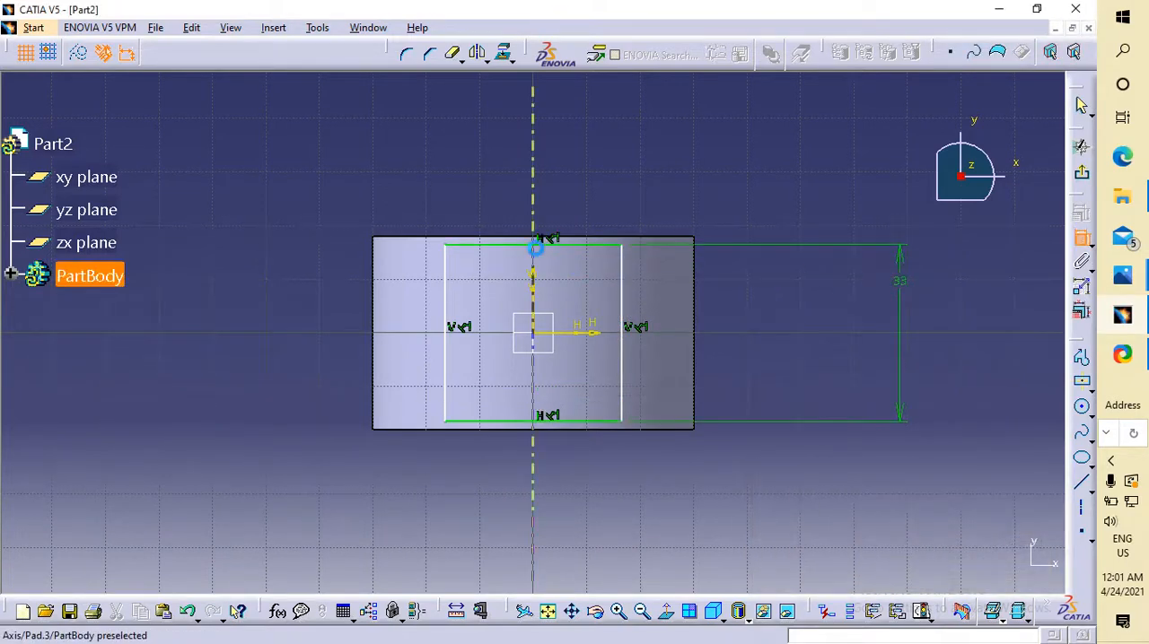
Constrain the rectangle's width to 33 mm and exit the sketch.
left_click(601, 242)
left_click(636, 172)
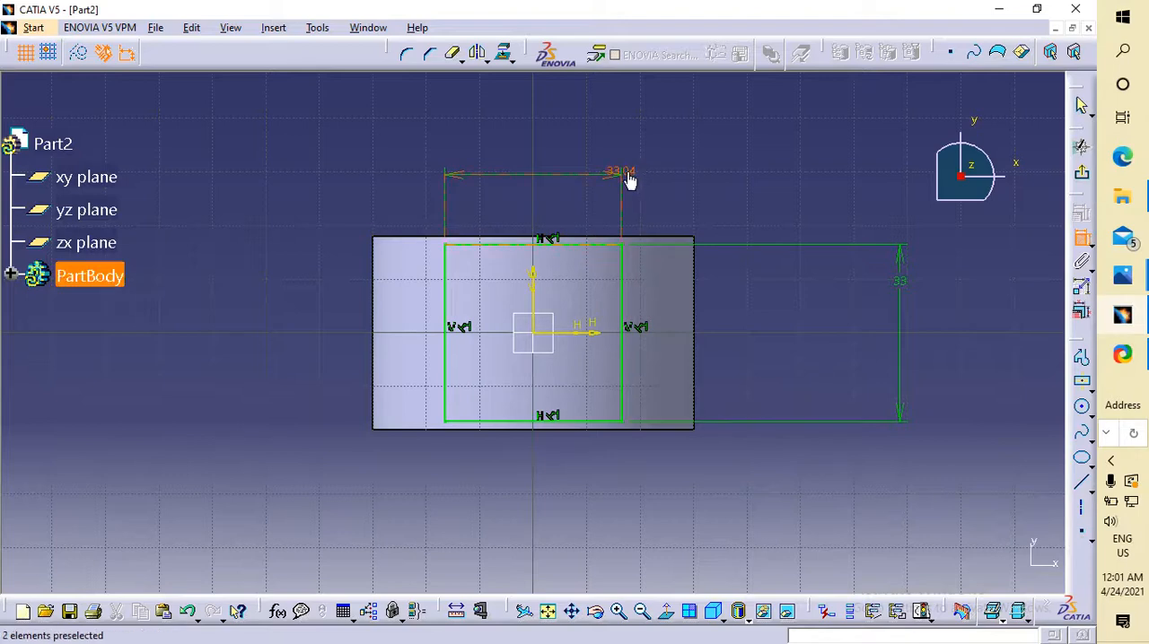
double_click(625, 175)
type("33mm")
key("Return")
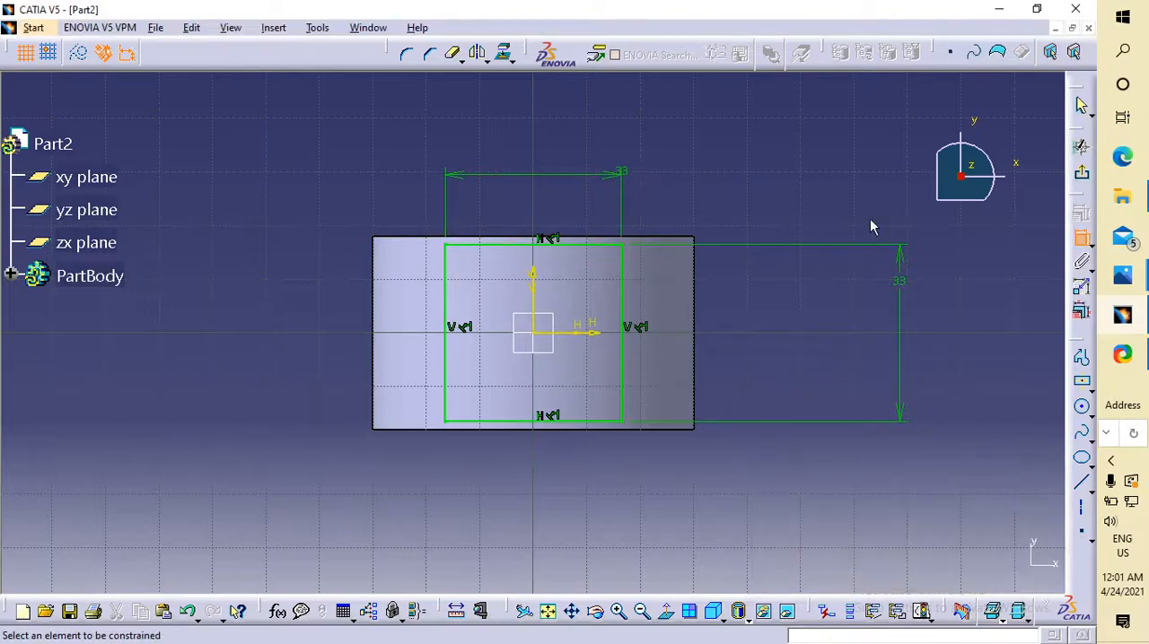
left_click(1077, 171)
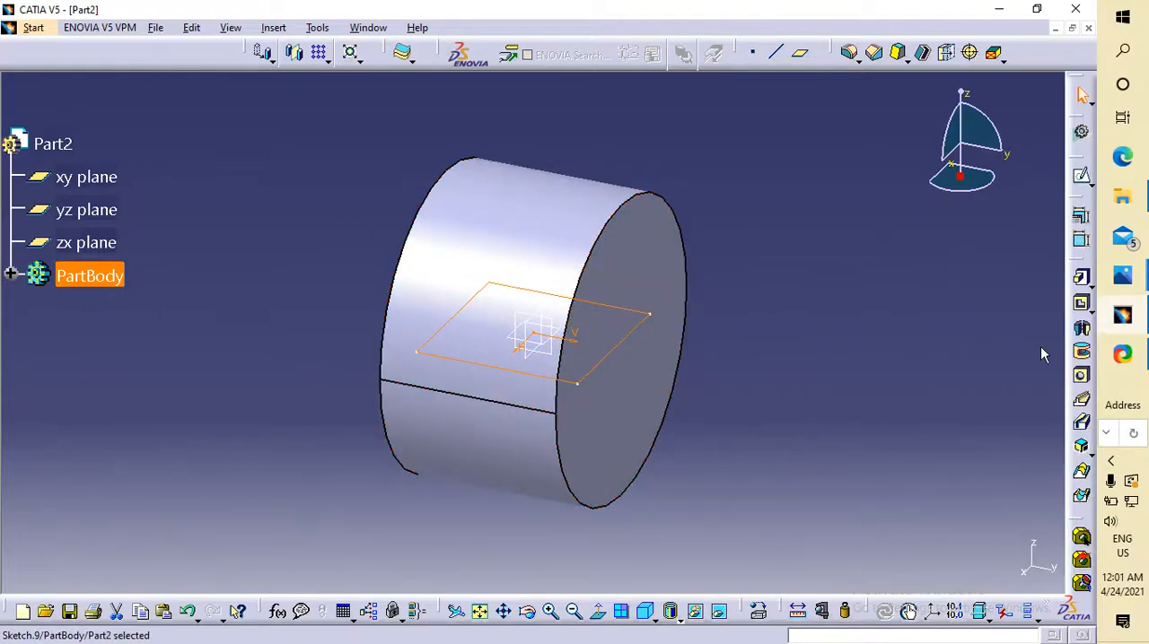
Check the eye end's shank length in the reference drawing and pad the square sketch 120 mm upward from the cylinder.
left_click(1127, 318)
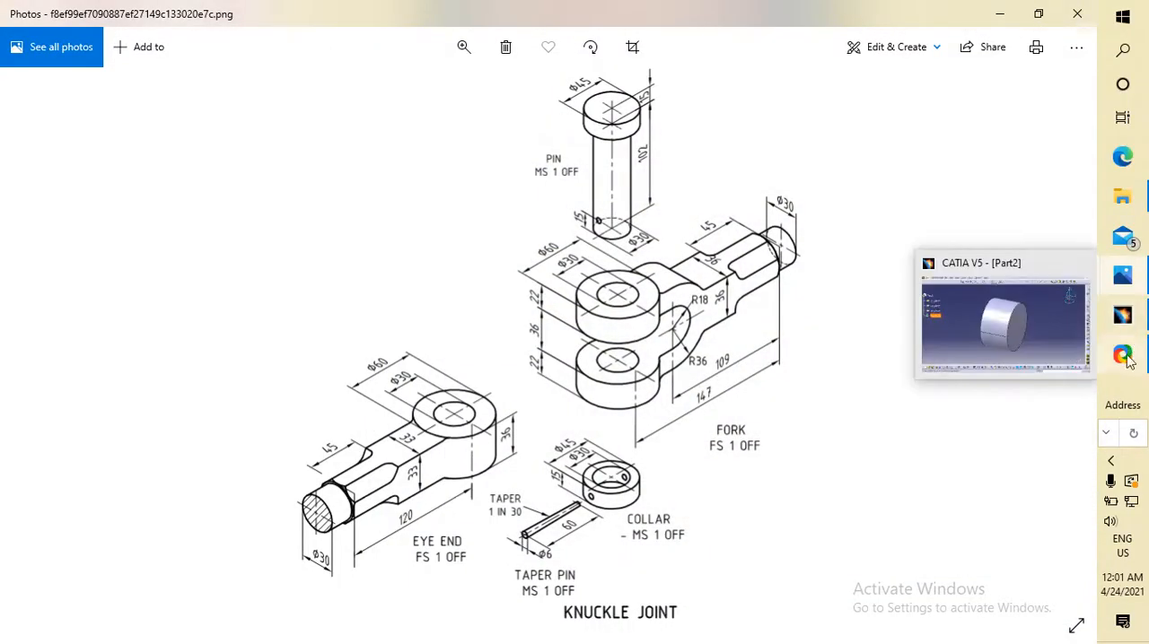
mouse_move(1122, 315)
left_click(1002, 352)
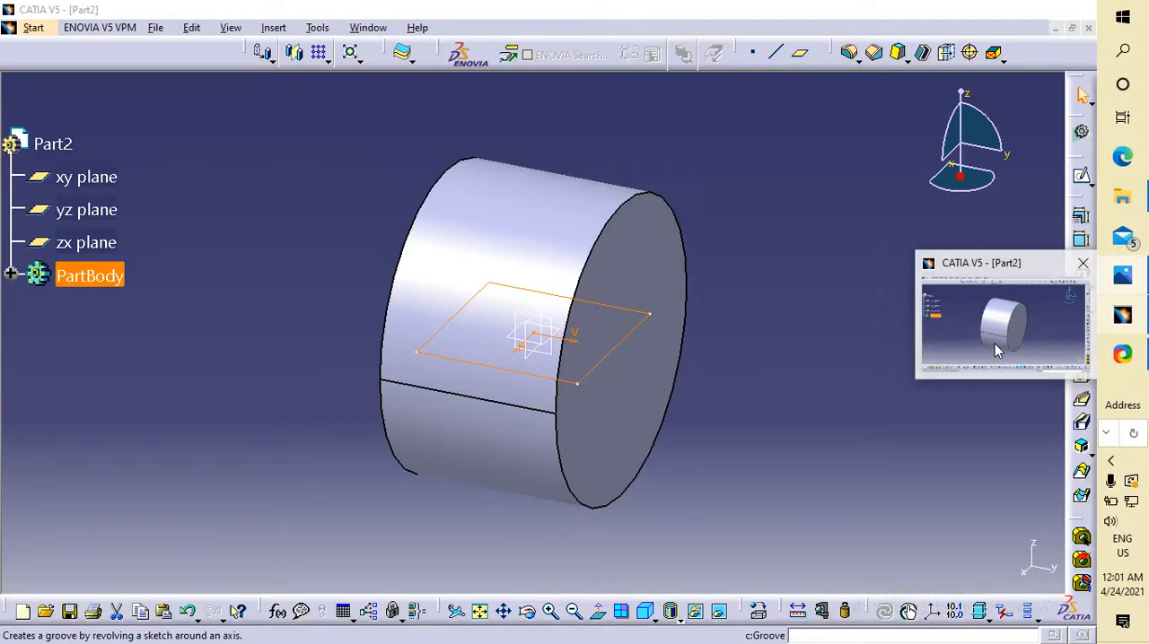
left_click(1082, 289)
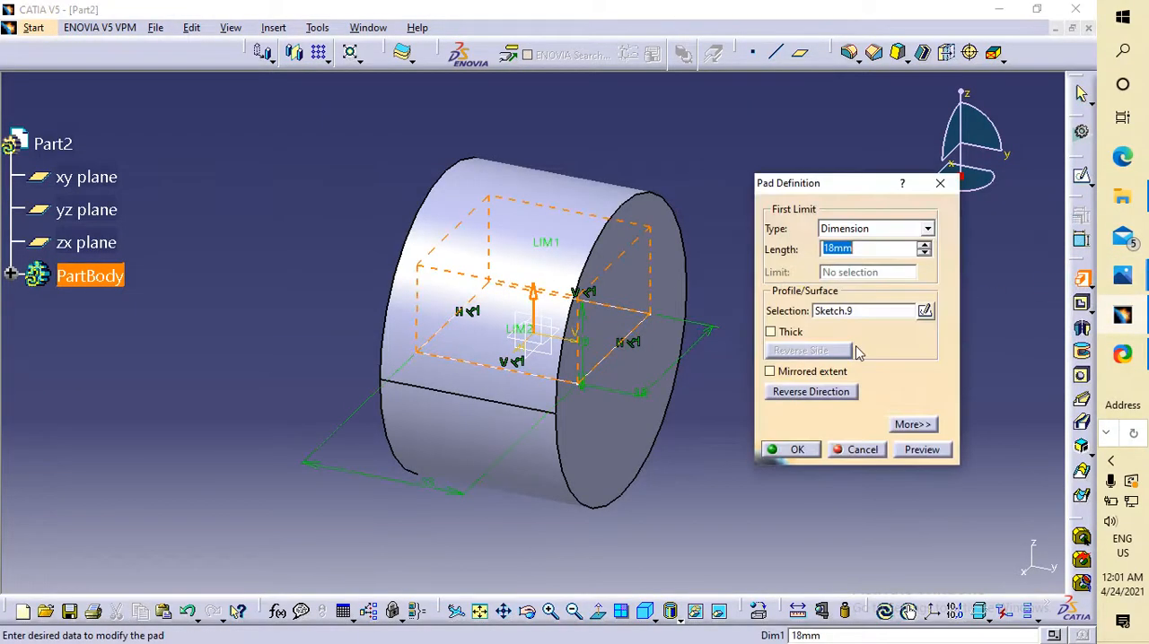
type("12")
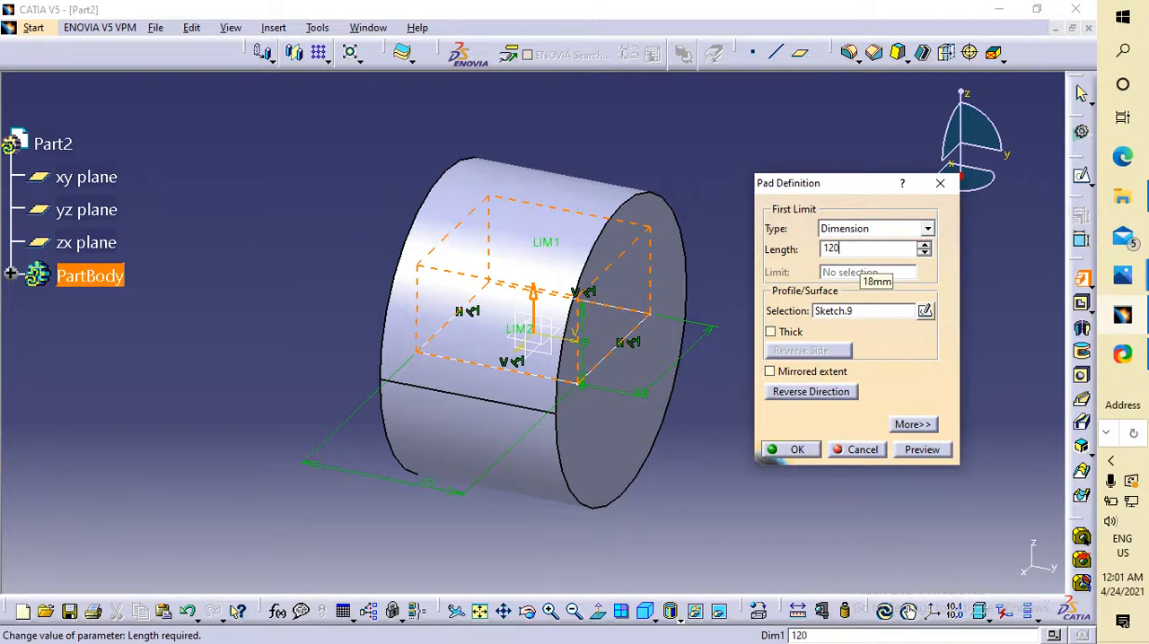
type("0")
key("Return")
key("Return")
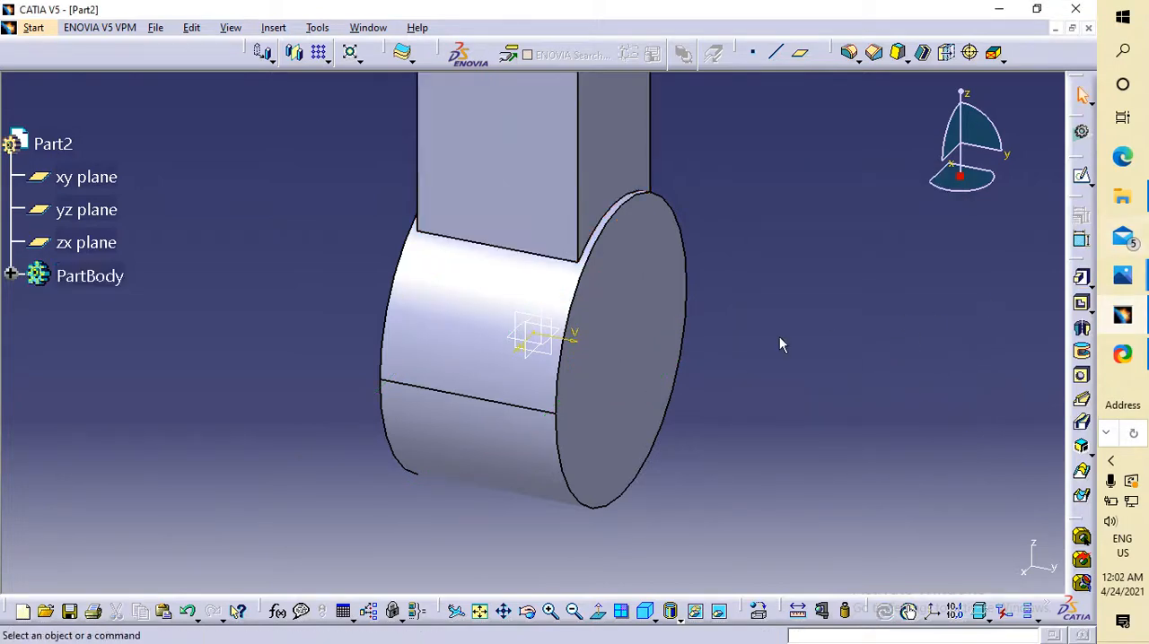
left_click(480, 612)
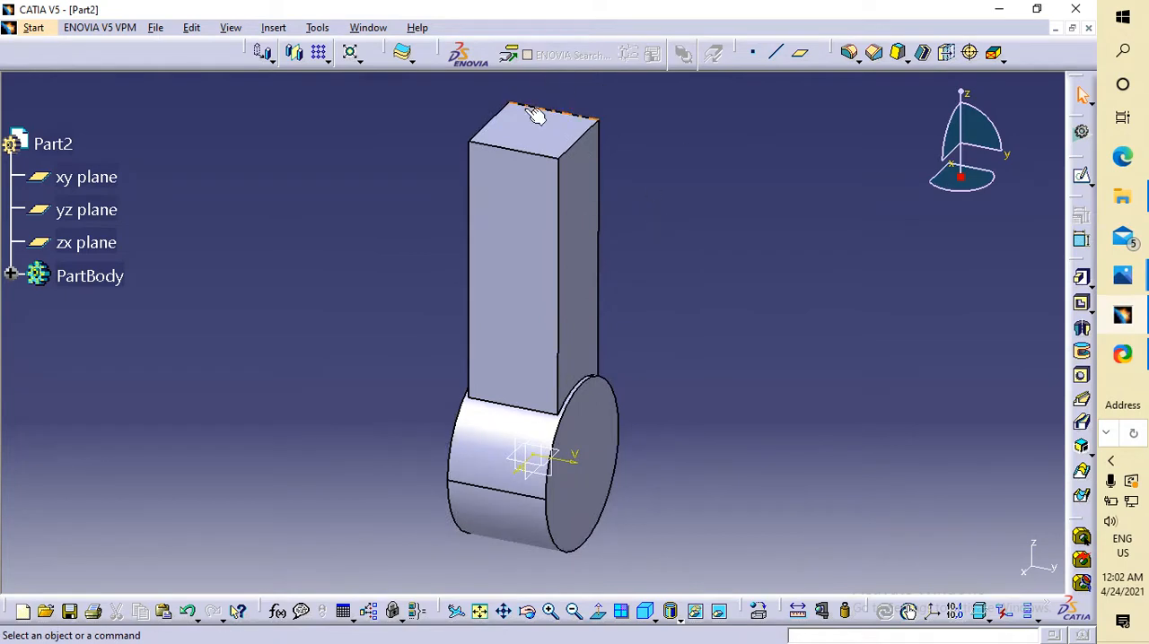
Start a sketch on the square shank's top face and draw a circle about 25 mm in diameter centred on the origin.
left_click(534, 121)
left_click(446, 611)
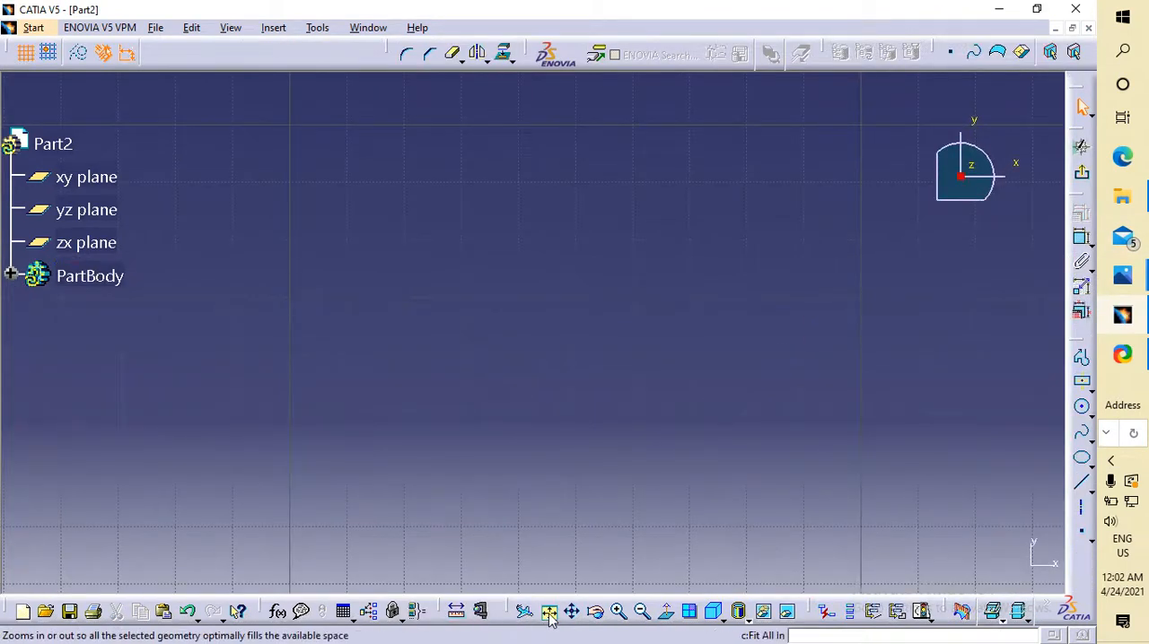
left_click(548, 612)
left_click(1083, 406)
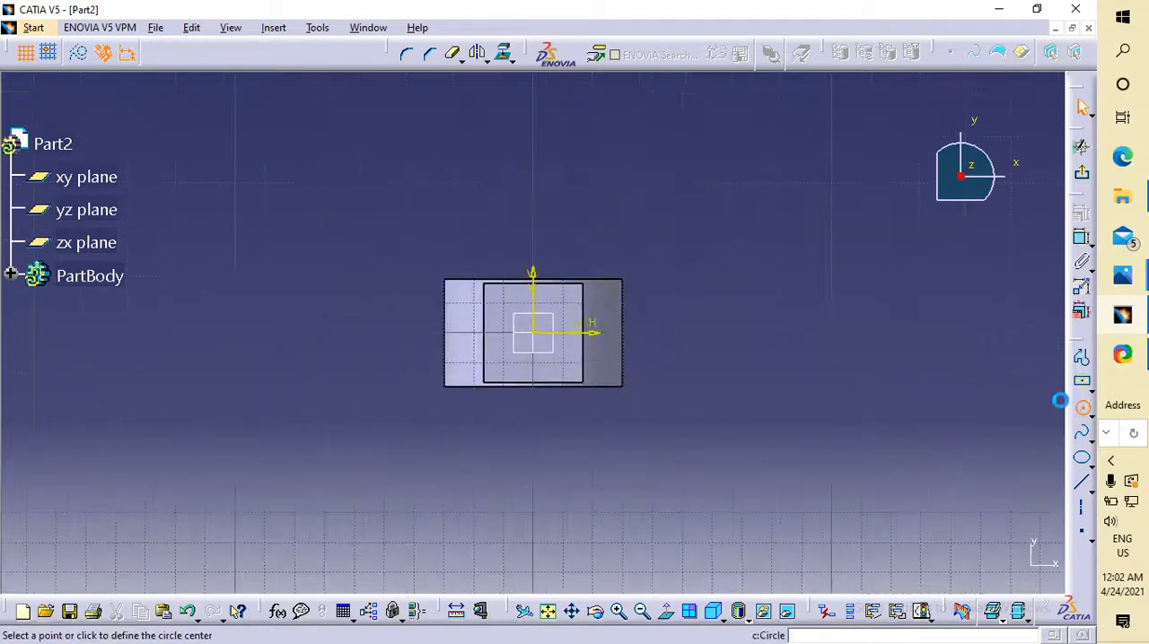
left_click(535, 333)
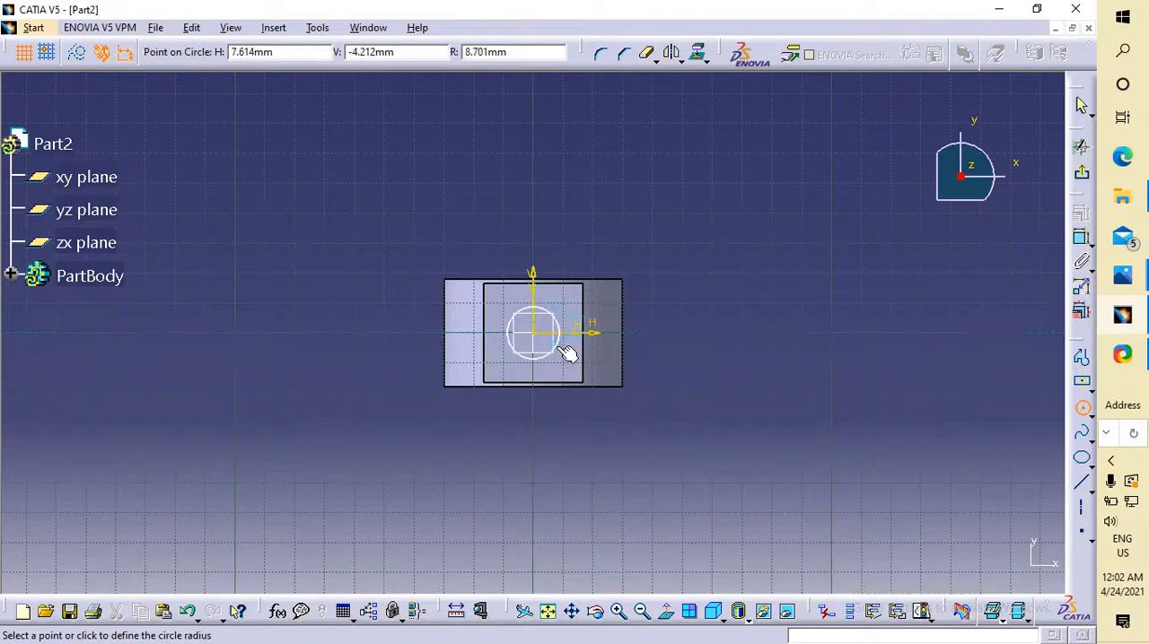
left_click(572, 354)
Constrain the circle's diameter to 30 mm and exit the sketch.
left_click(1081, 237)
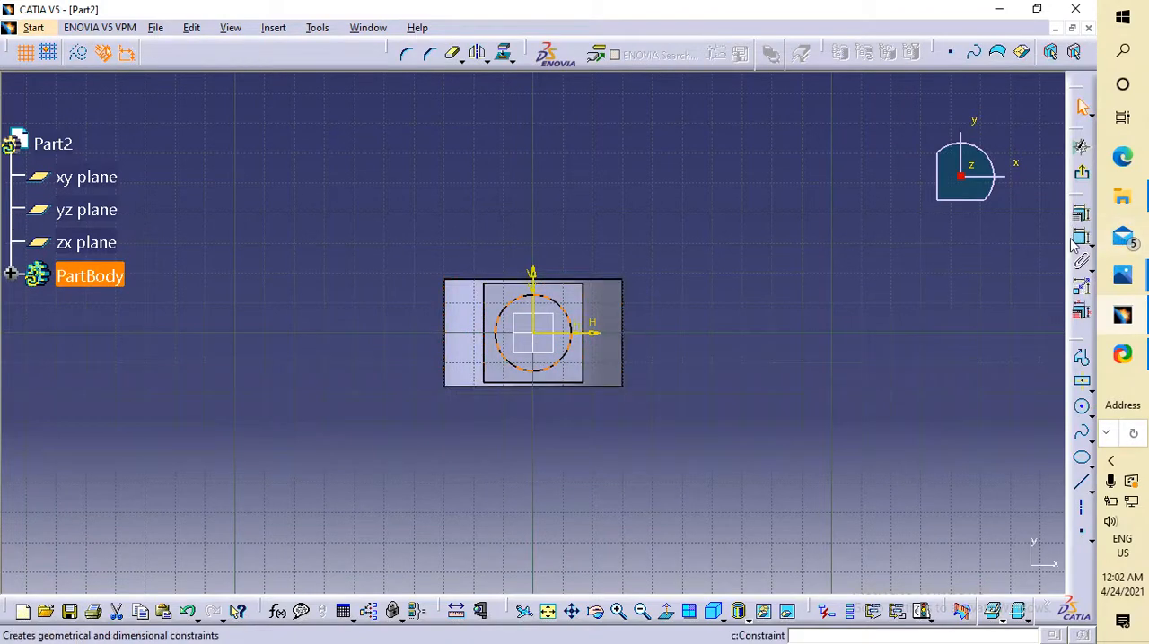
left_click(562, 306)
left_click(718, 220)
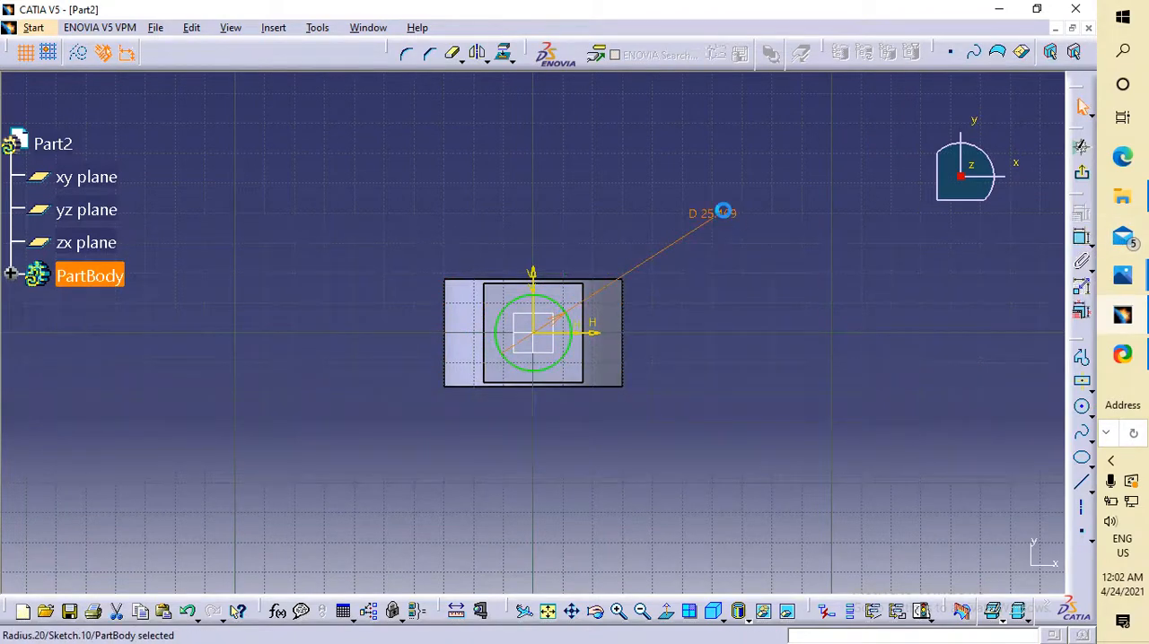
double_click(724, 214)
type("30")
key("Return")
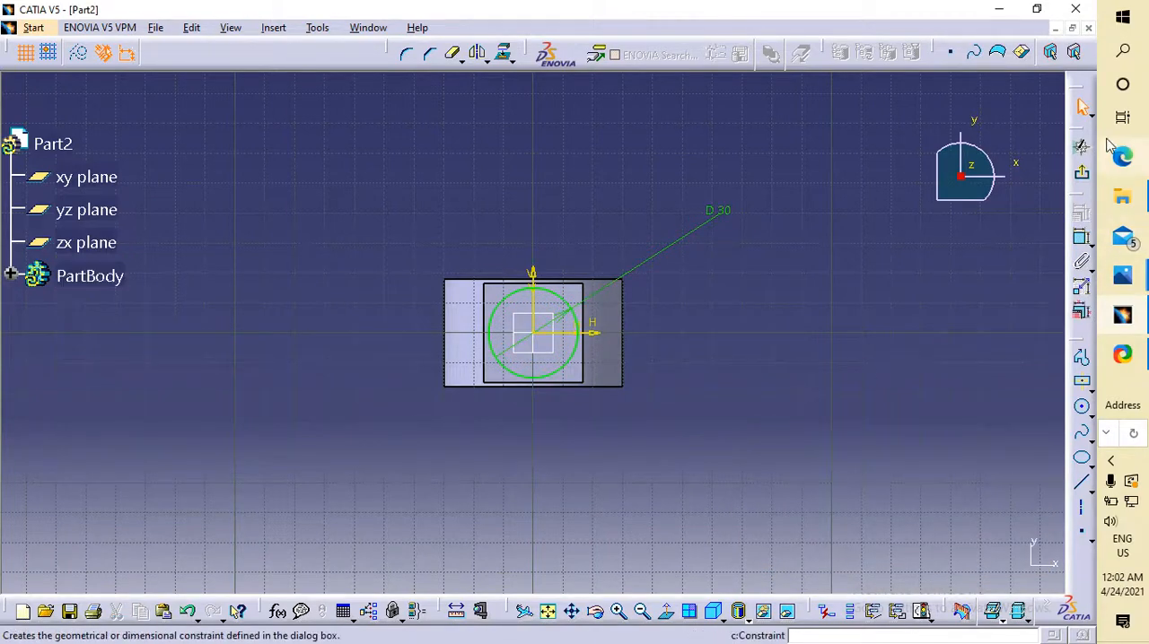
left_click(1082, 172)
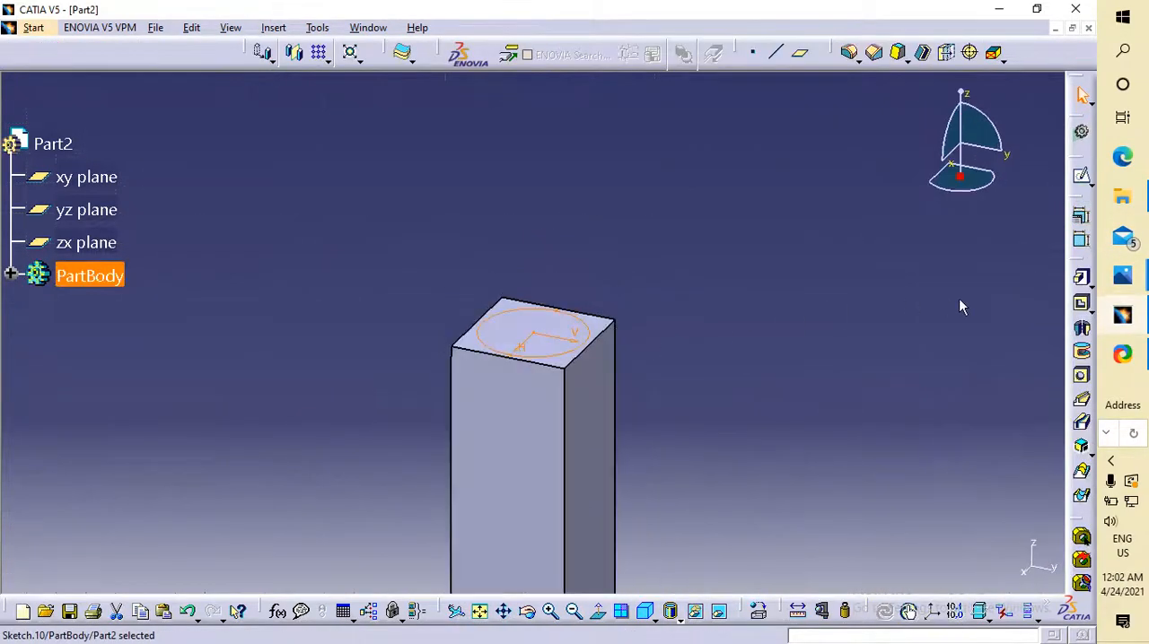
Pad the circle sketch 20 mm upward from the shank's top face and show the whole part in isometric view.
left_click(1082, 277)
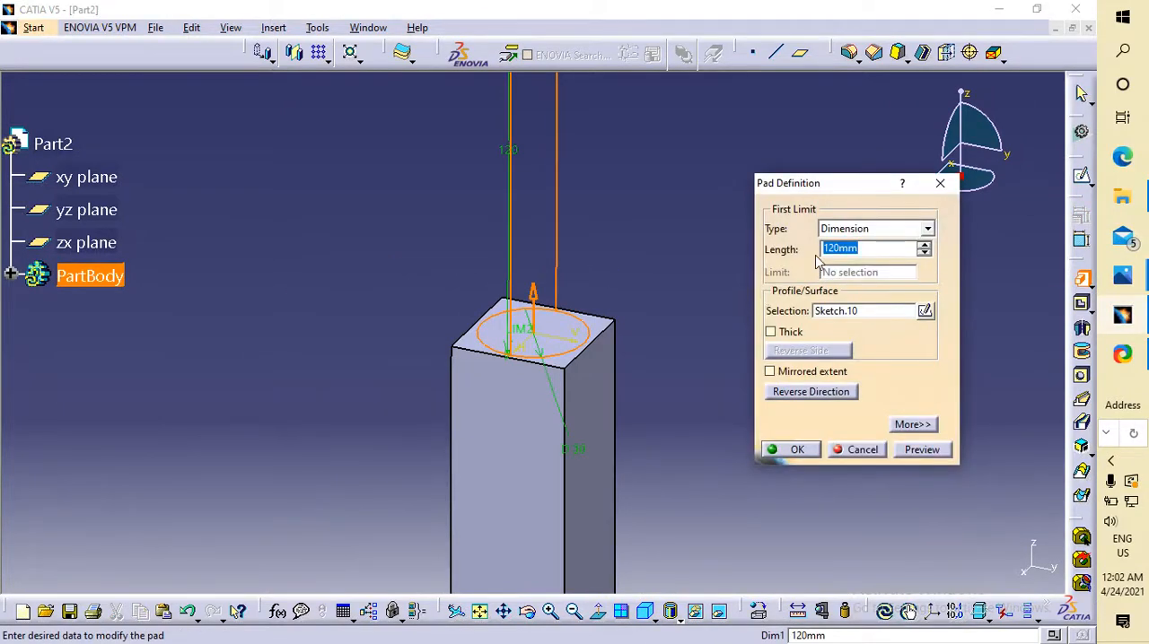
type("20")
key("Return")
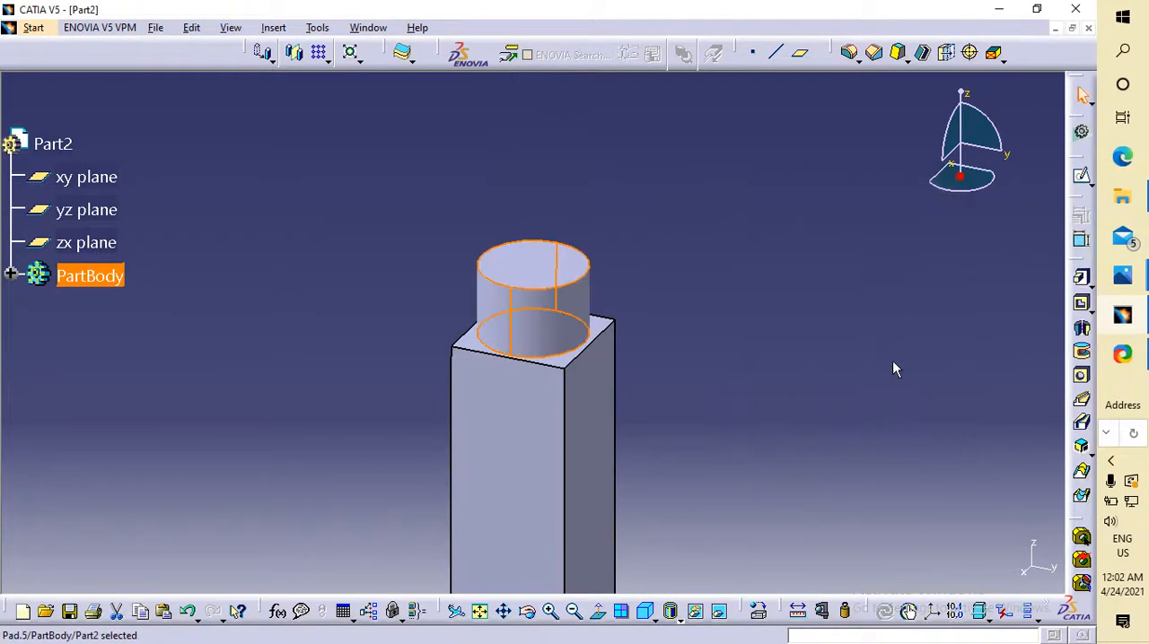
middle_click(877, 415)
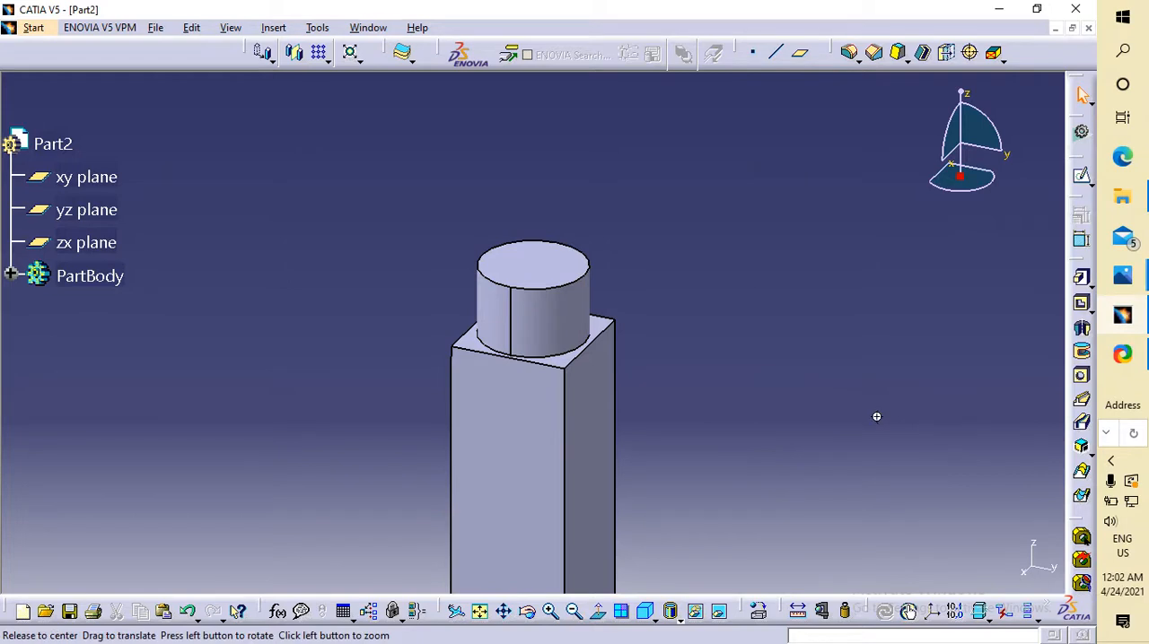
left_click(482, 613)
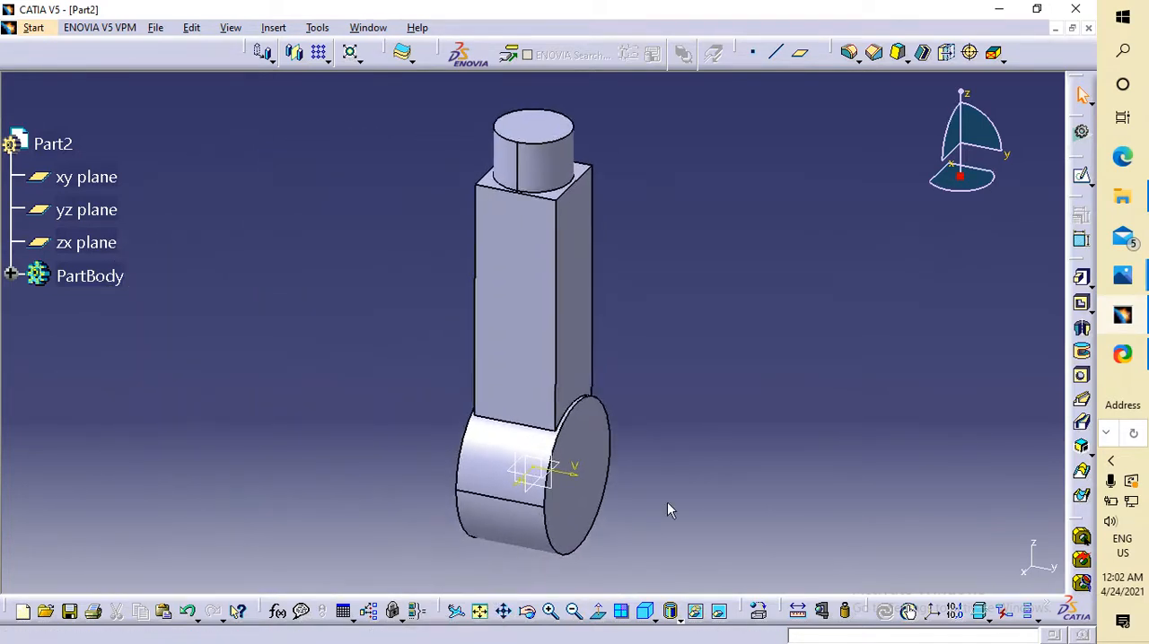
left_click(647, 617)
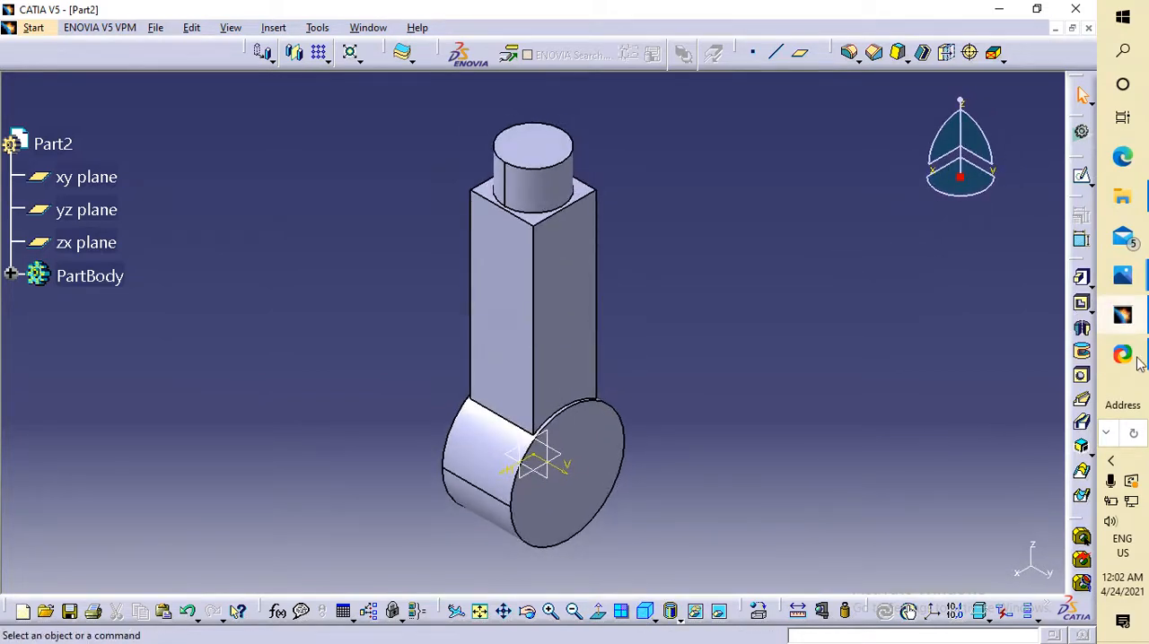
Check the eye end's shank in the reference drawing and start a sketch on the shank's square top face.
mouse_move(1131, 325)
left_click(957, 386)
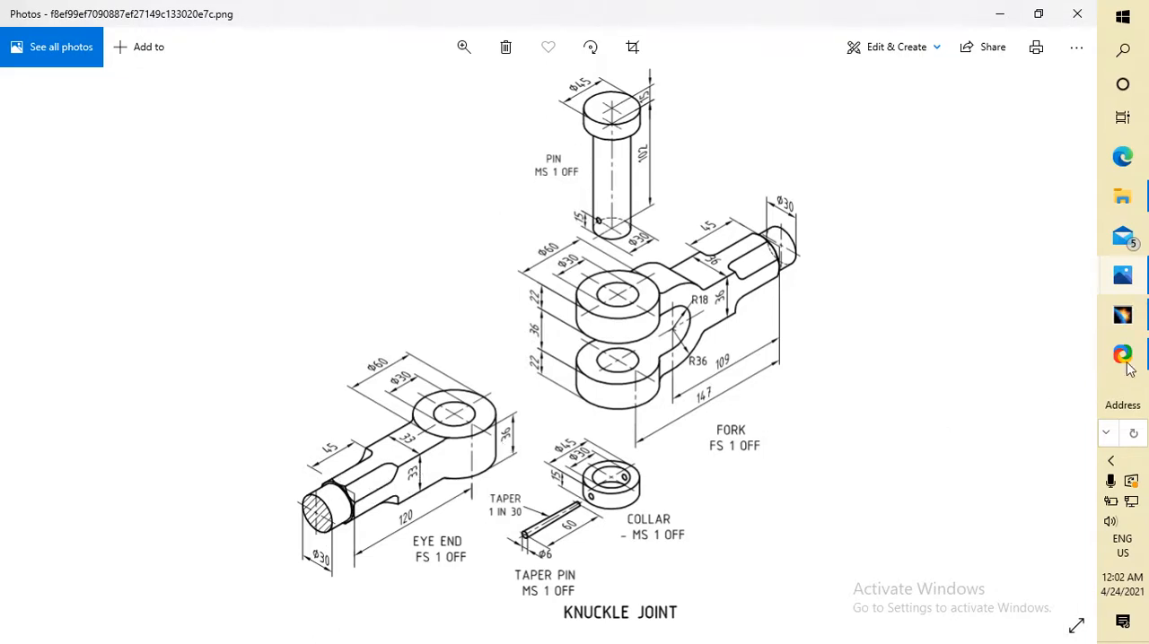
left_click(1020, 330)
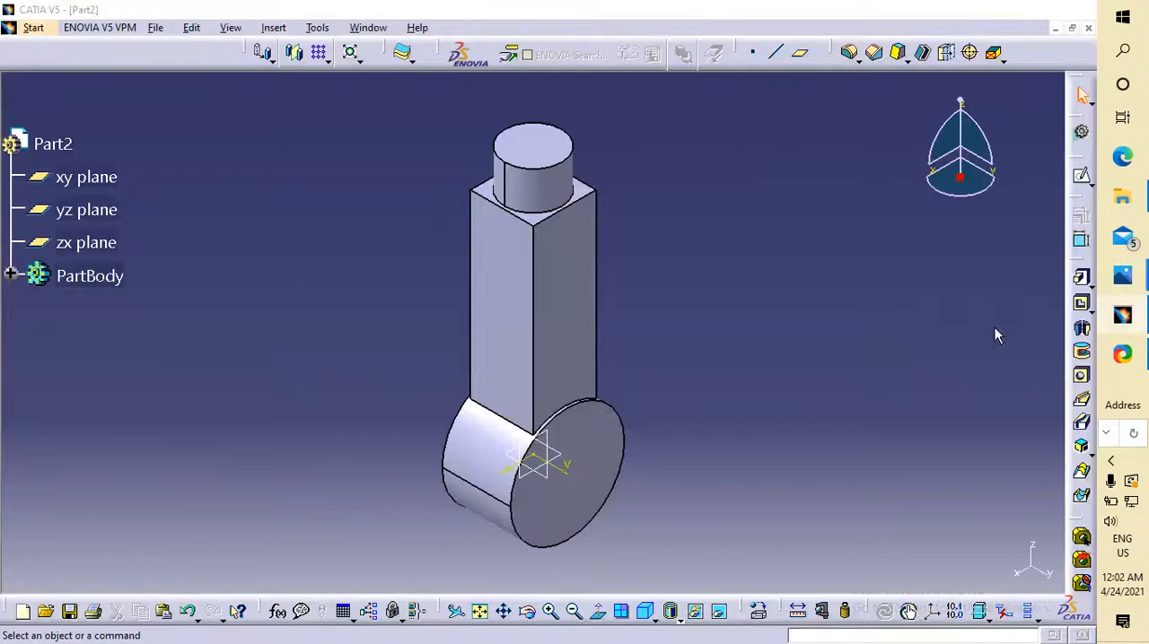
left_click(546, 225)
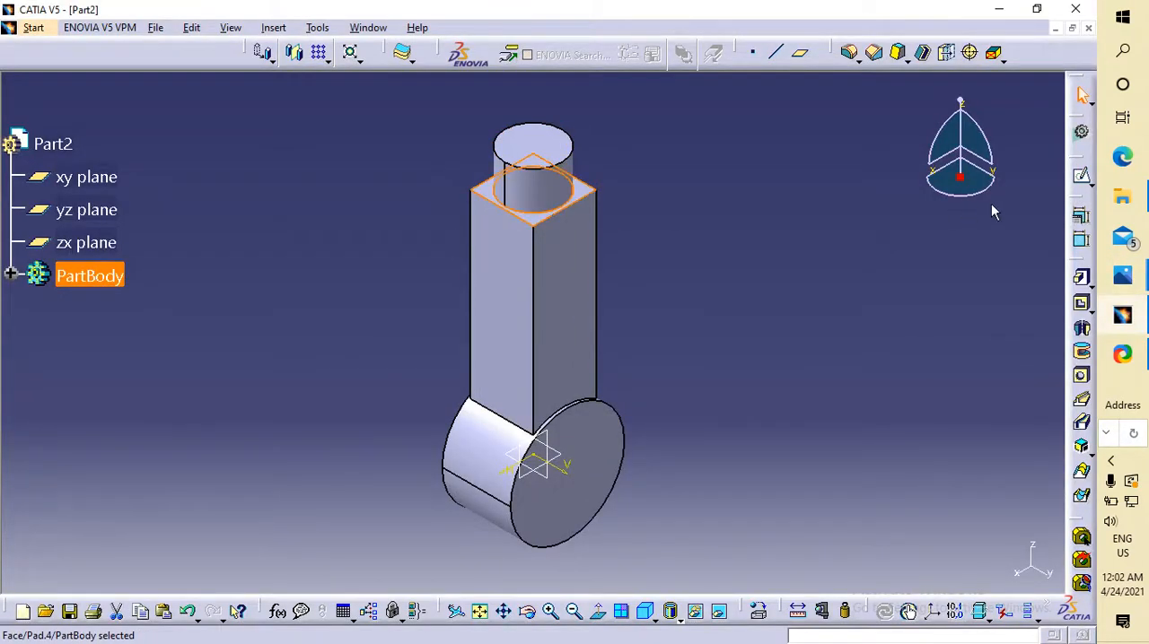
left_click(1081, 177)
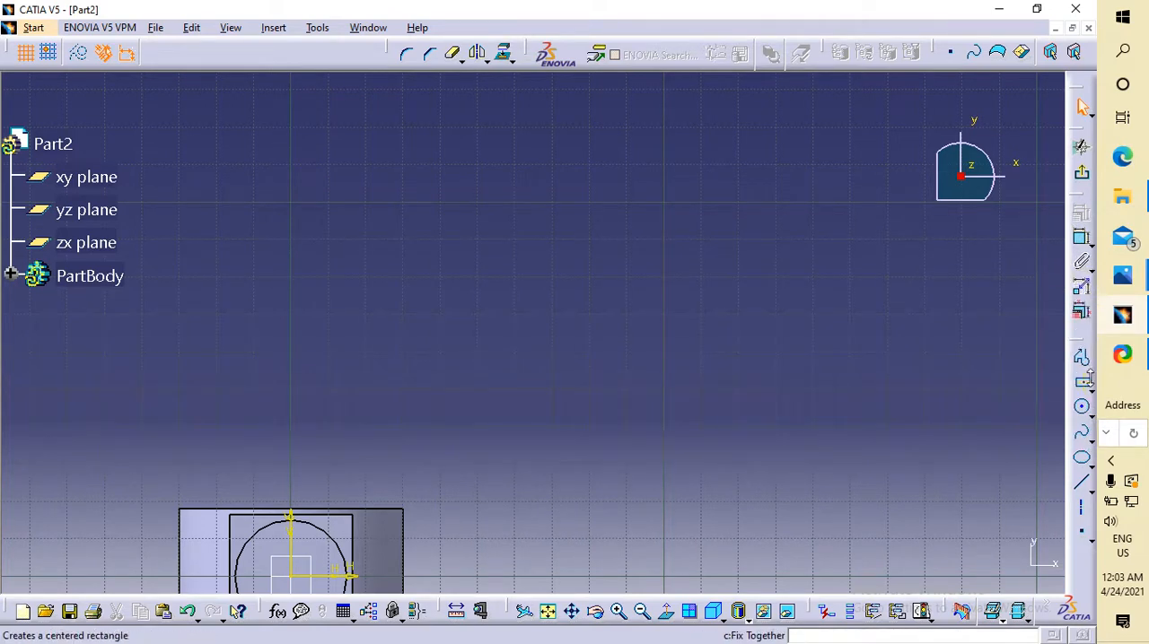
Draw a closed right triangle away from the part, with a horizontal base and slanted sides about 33 mm and 31 mm long.
left_click(1082, 357)
left_click(526, 272)
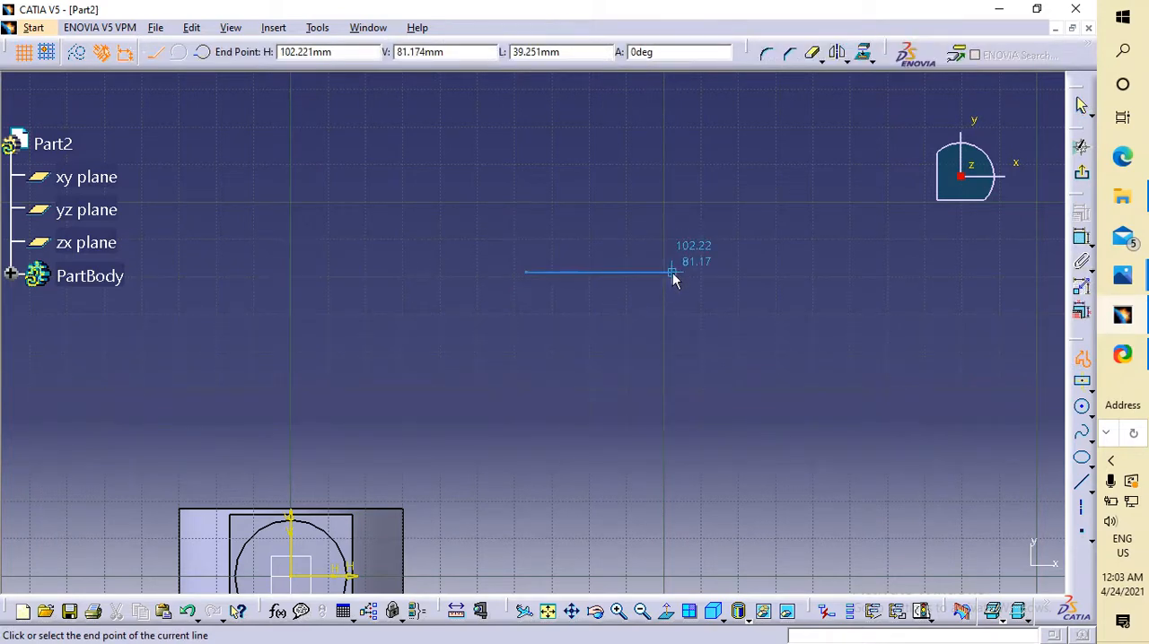
left_click(618, 189)
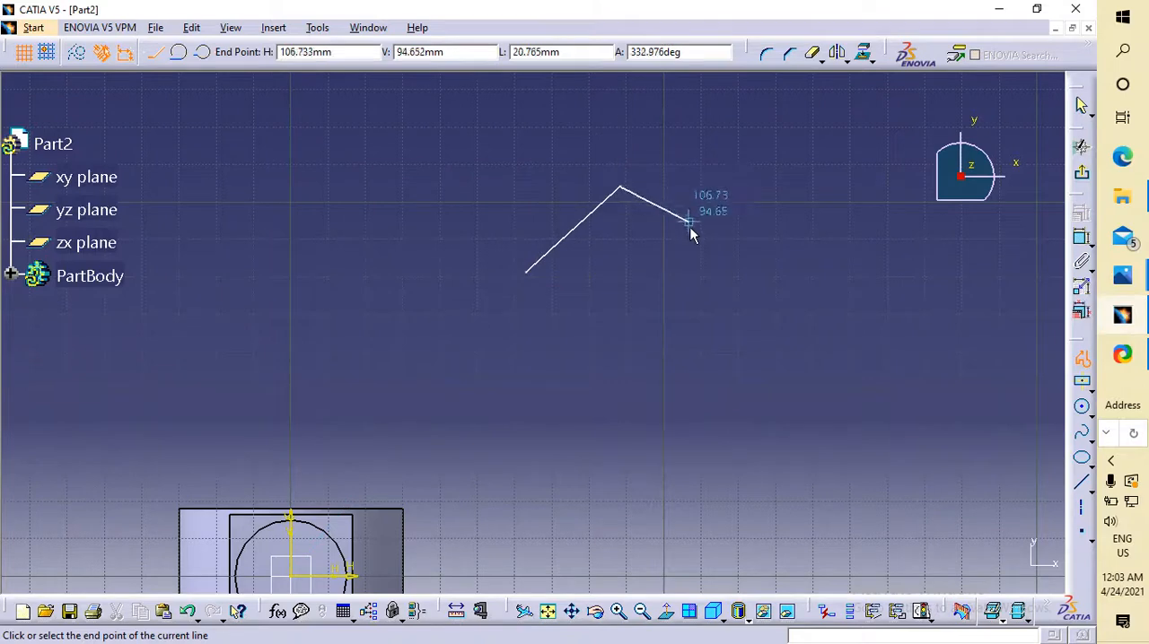
left_click(696, 273)
left_click(527, 272)
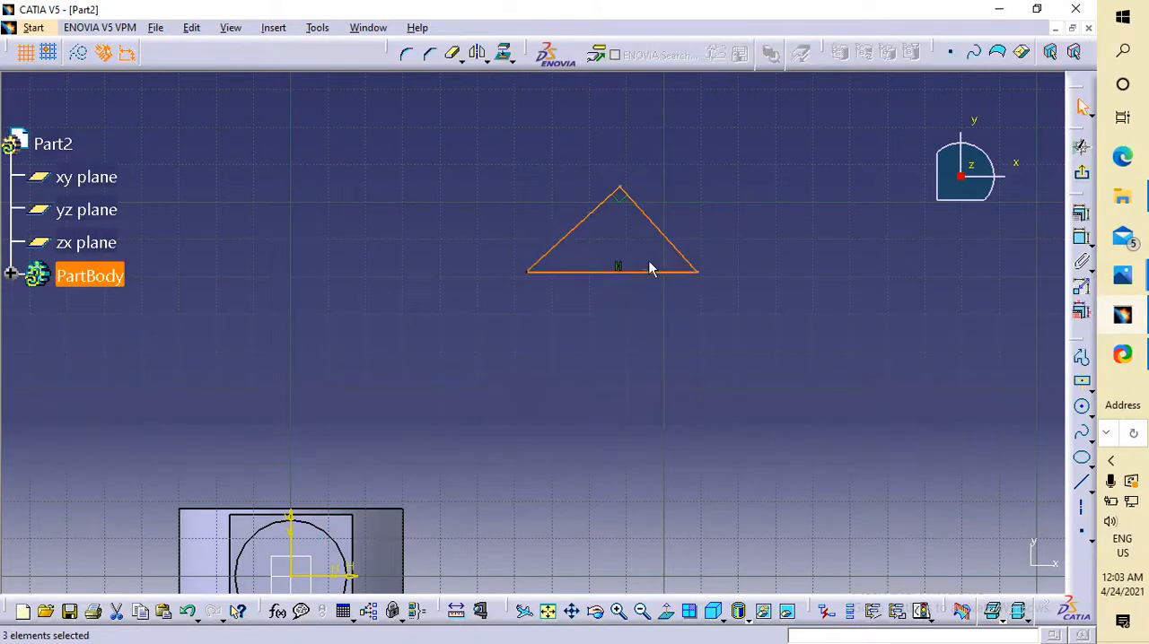
left_click(655, 261)
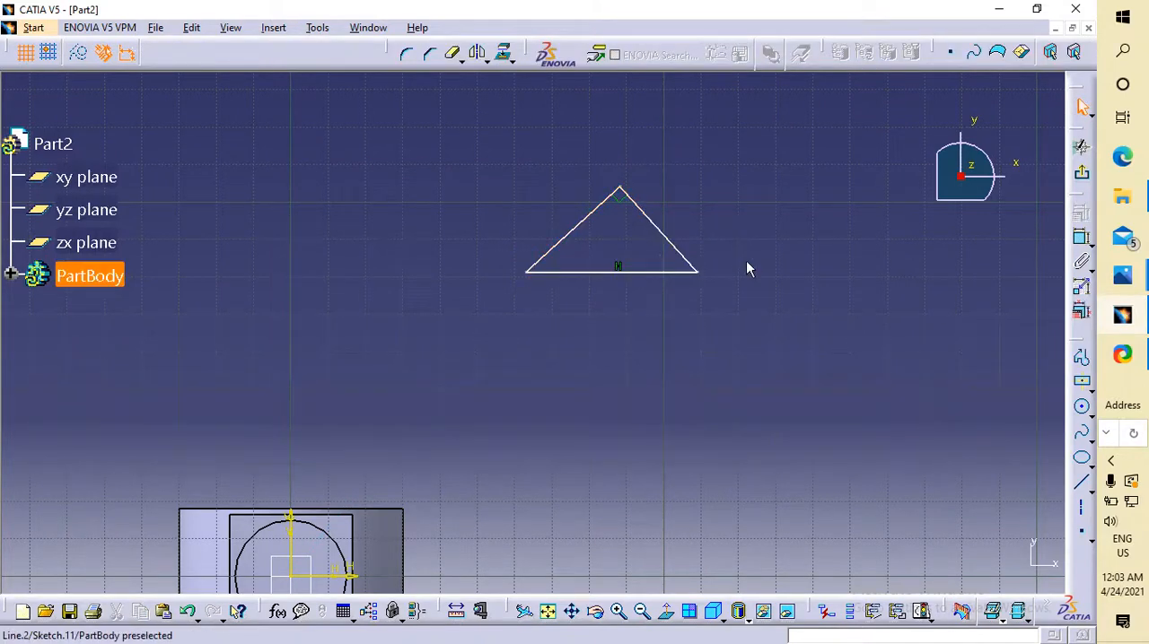
Constrain the triangle's right slanted side to 8 mm.
left_click(1082, 238)
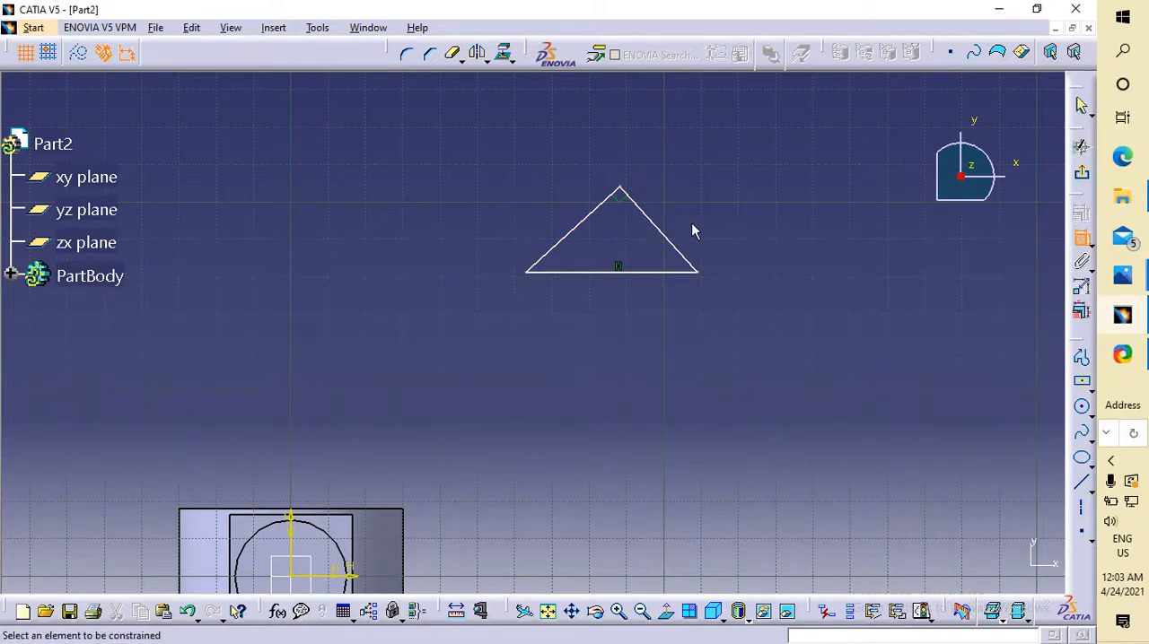
left_click(671, 239)
left_click(723, 204)
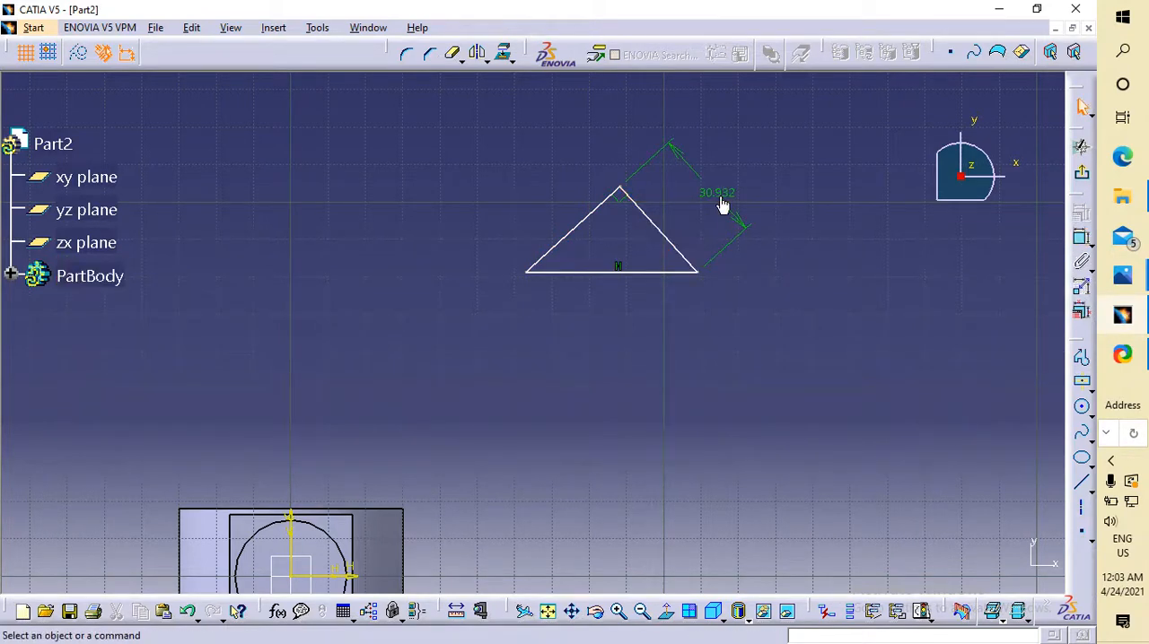
double_click(722, 199)
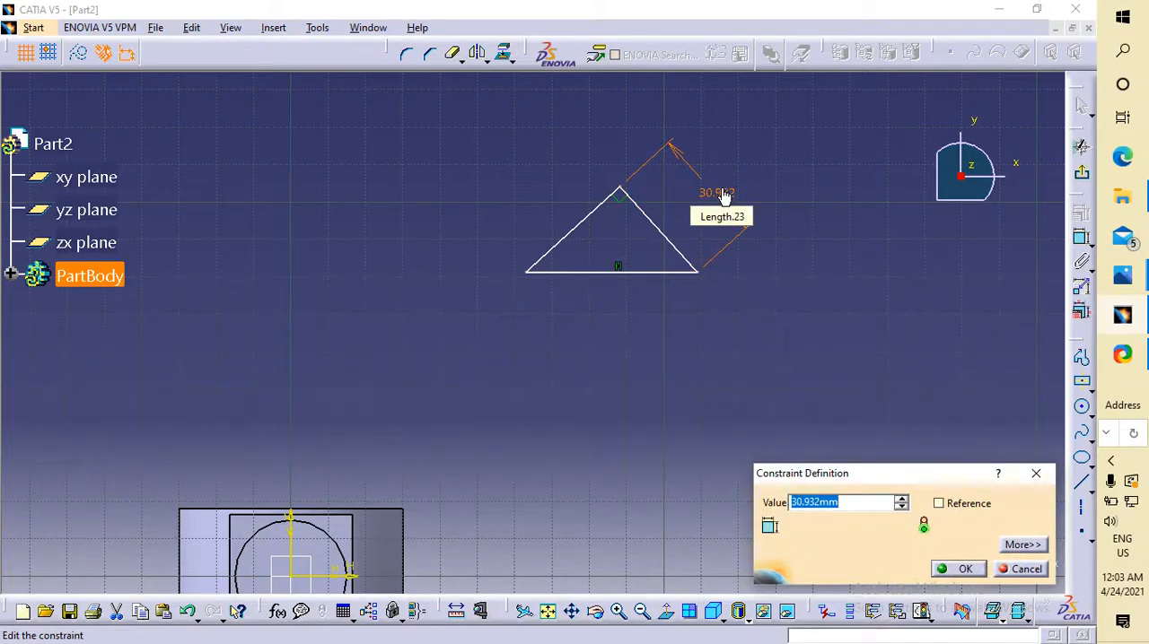
type("8")
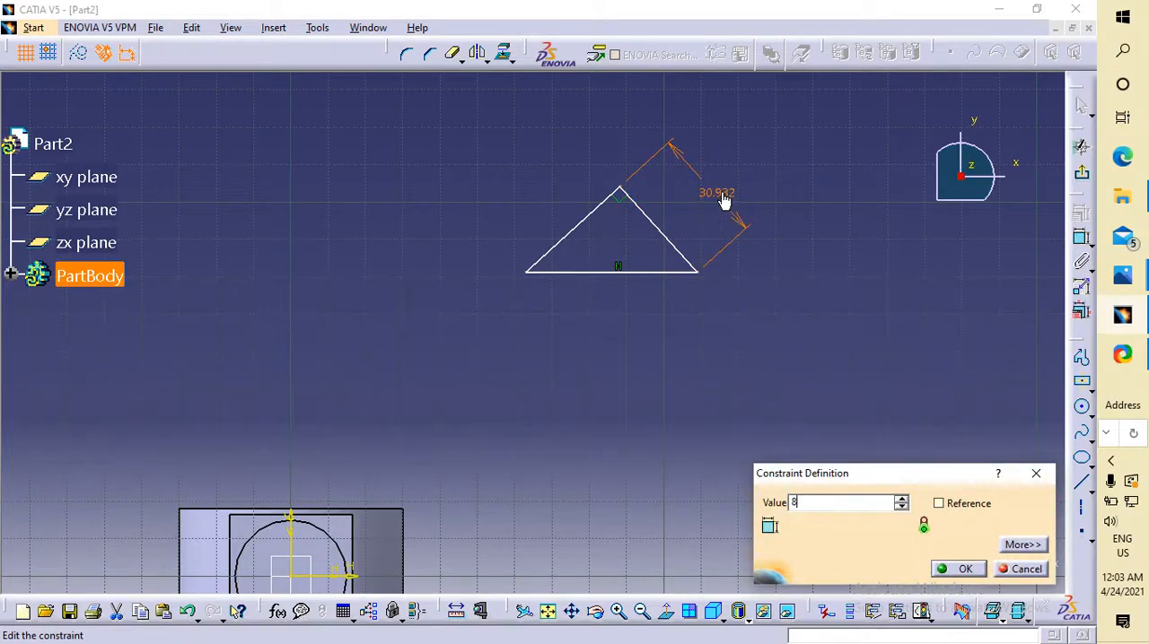
left_click(960, 569)
Add a length dimension to the triangle's horizontal base.
left_click(629, 211)
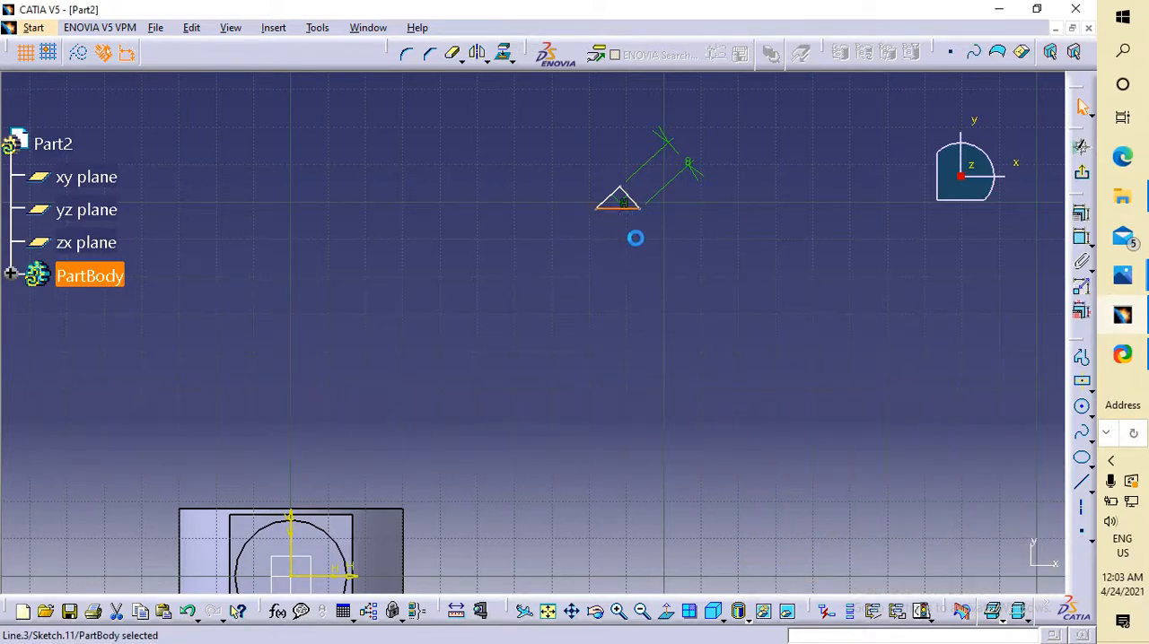
left_click(1080, 239)
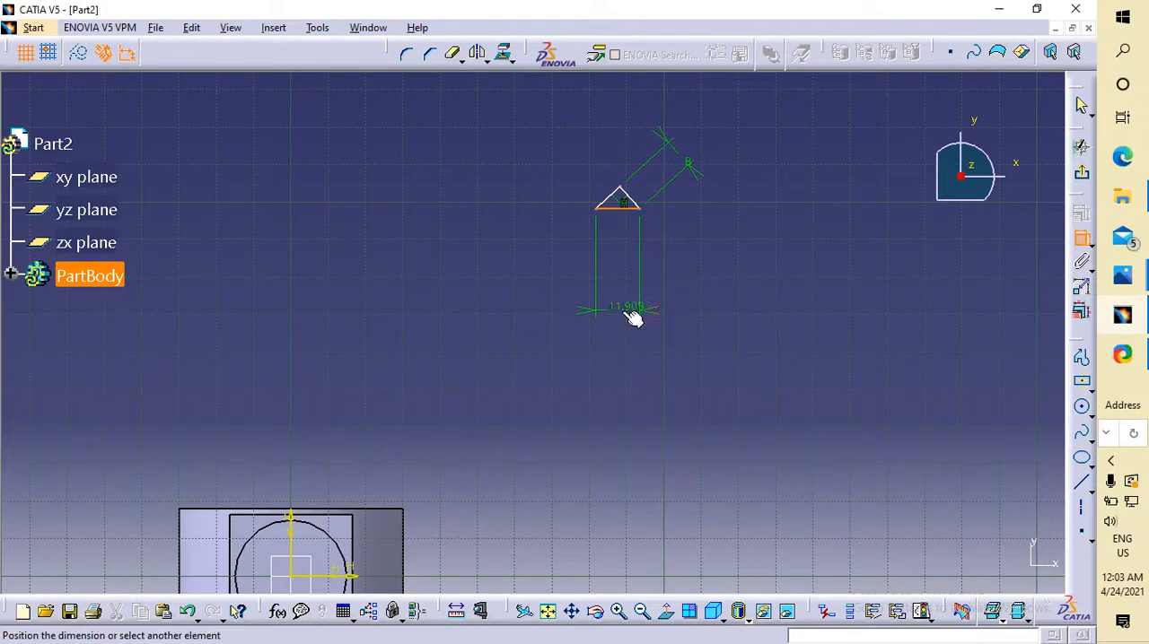
left_click(628, 313)
Try a length of 8 mm for the triangle's base and undo that value.
double_click(623, 304)
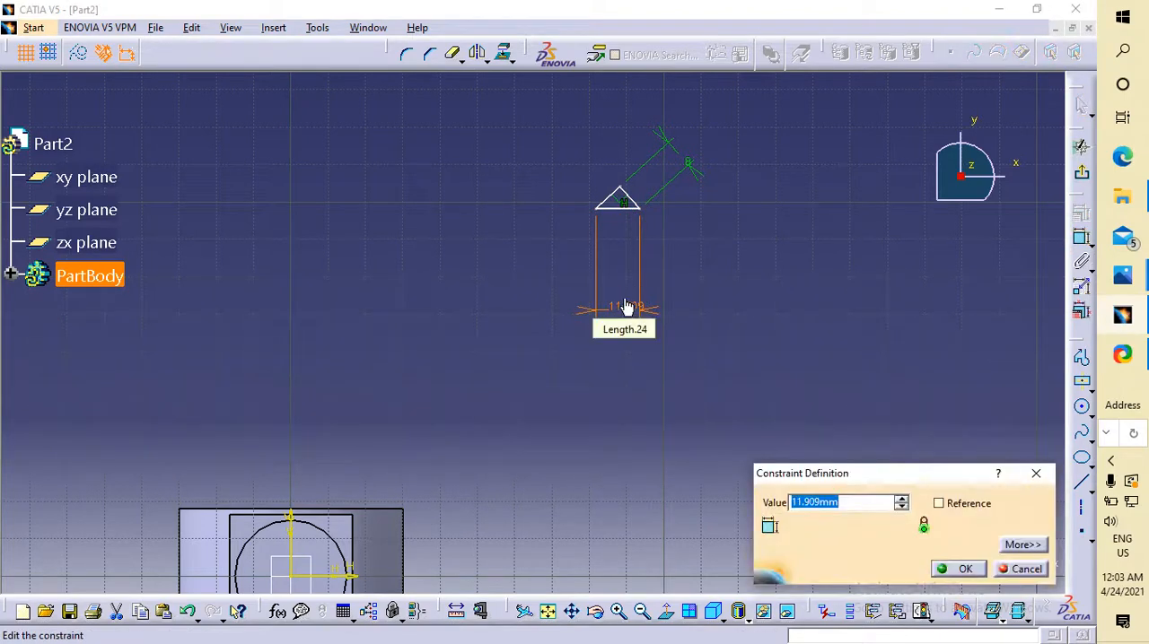
type("8")
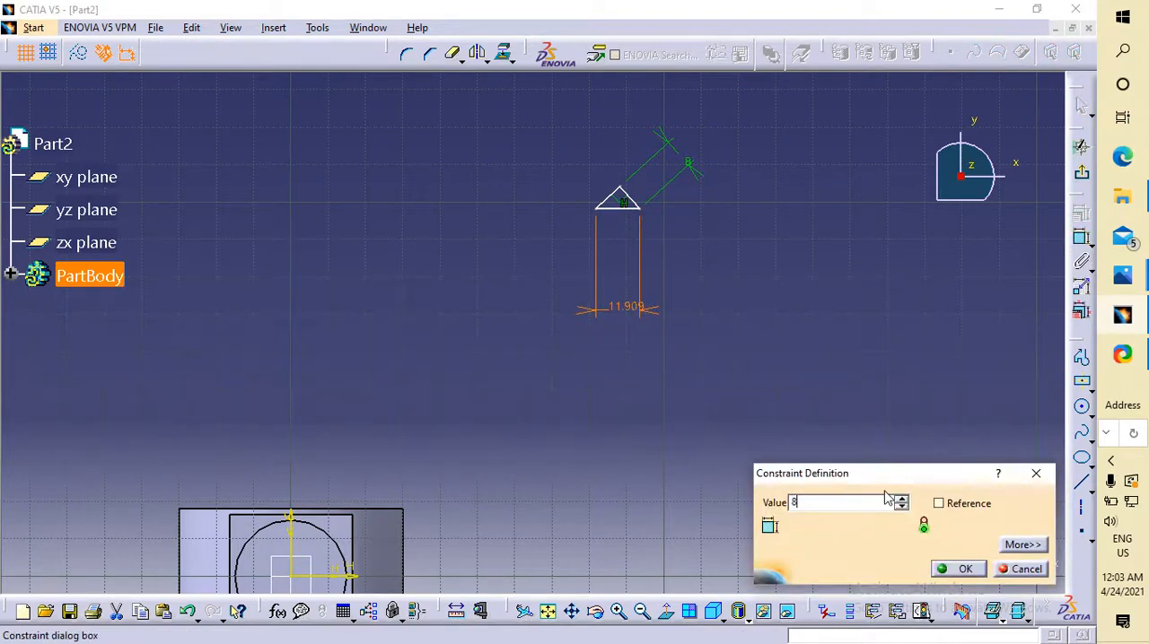
left_click(962, 569)
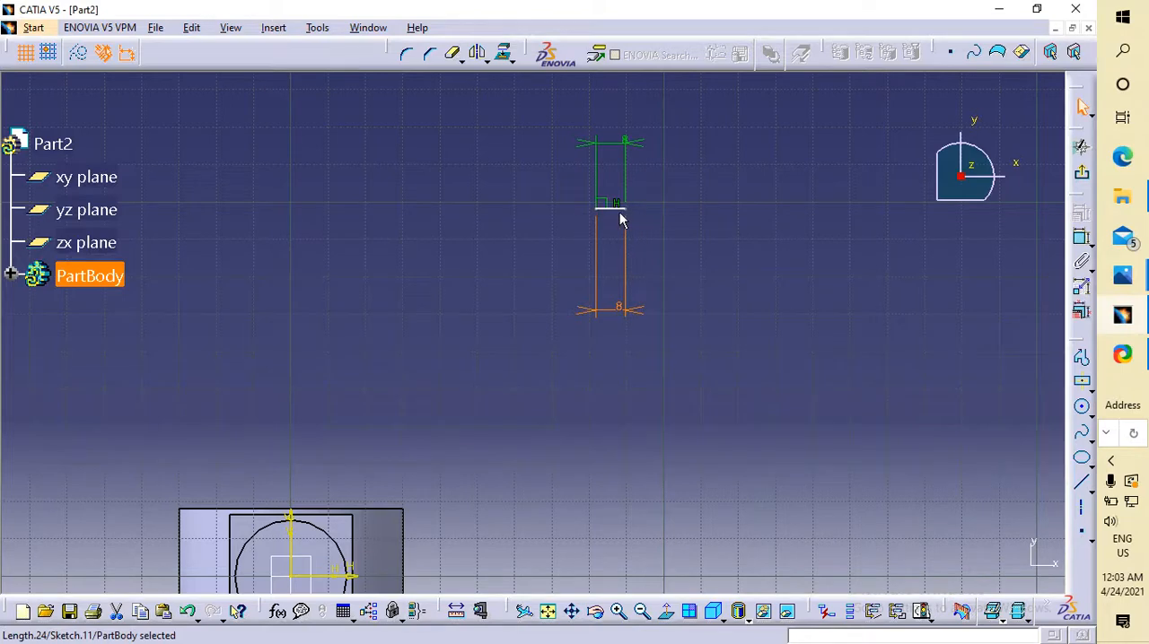
key("ctrl+z")
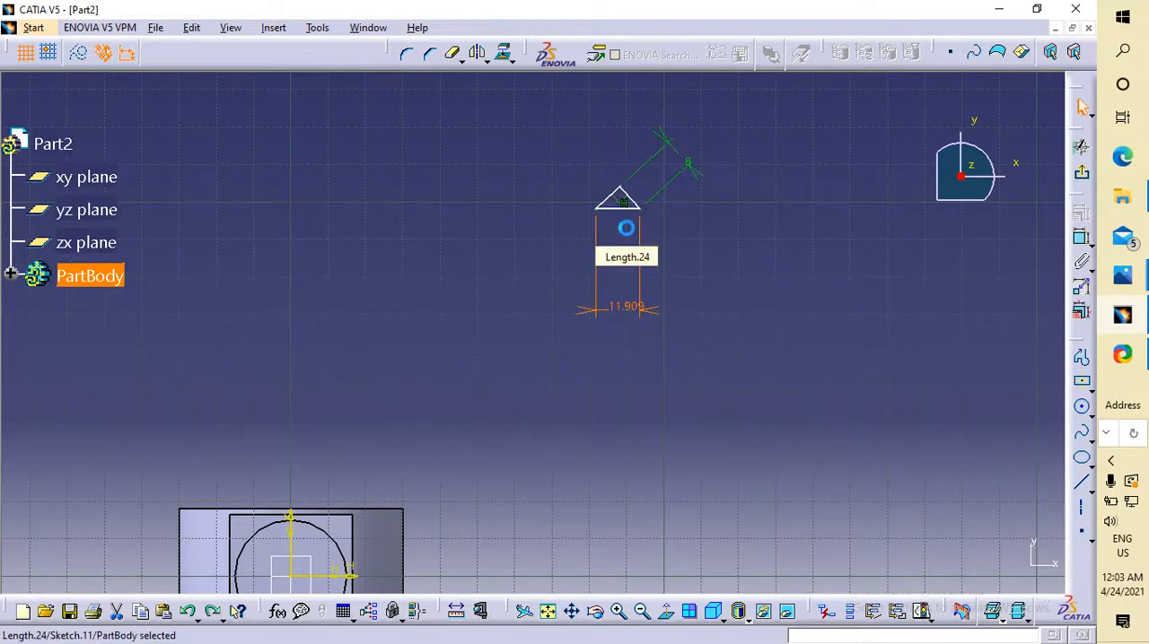
Dimension the triangle's left slanted side and set its length to 8 mm.
left_click(607, 199)
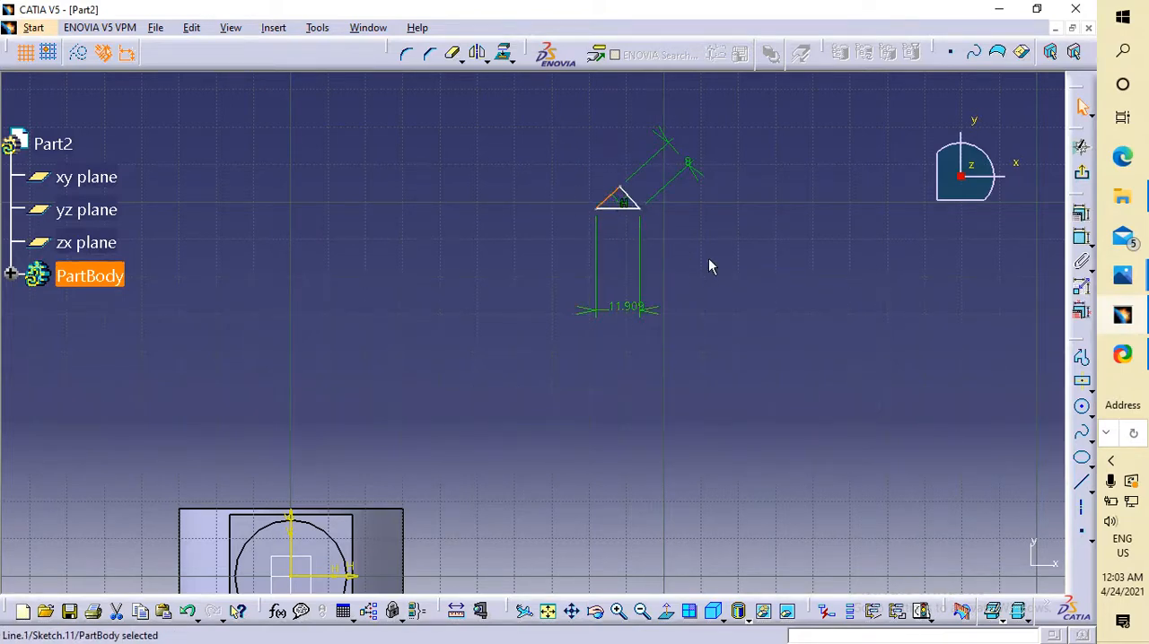
left_click(1081, 236)
left_click(496, 159)
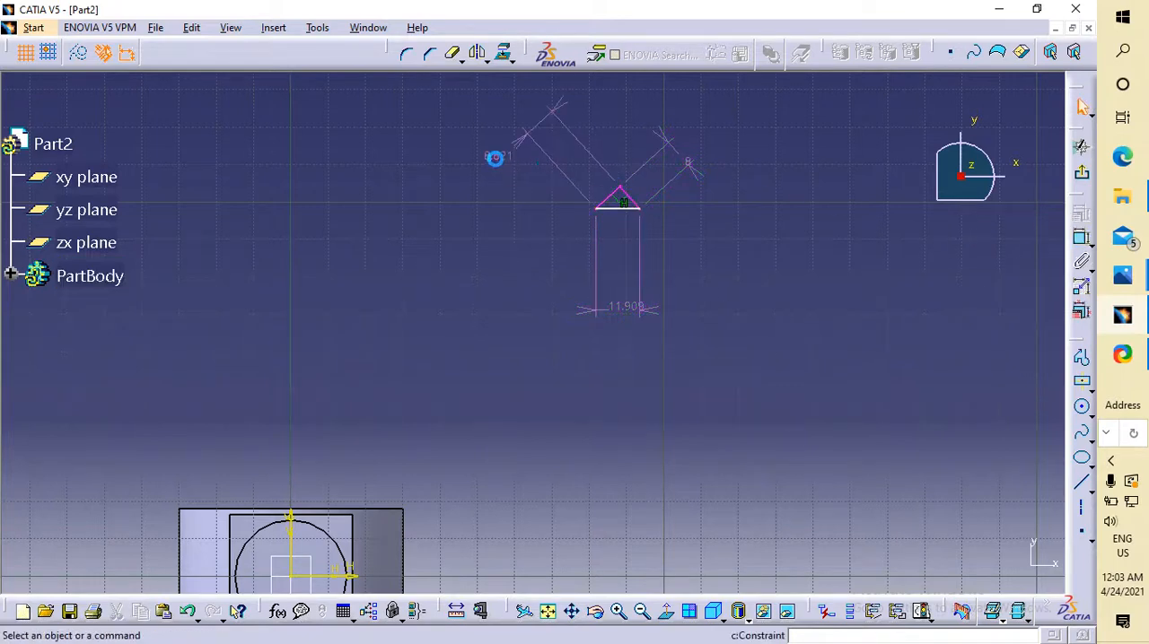
double_click(495, 157)
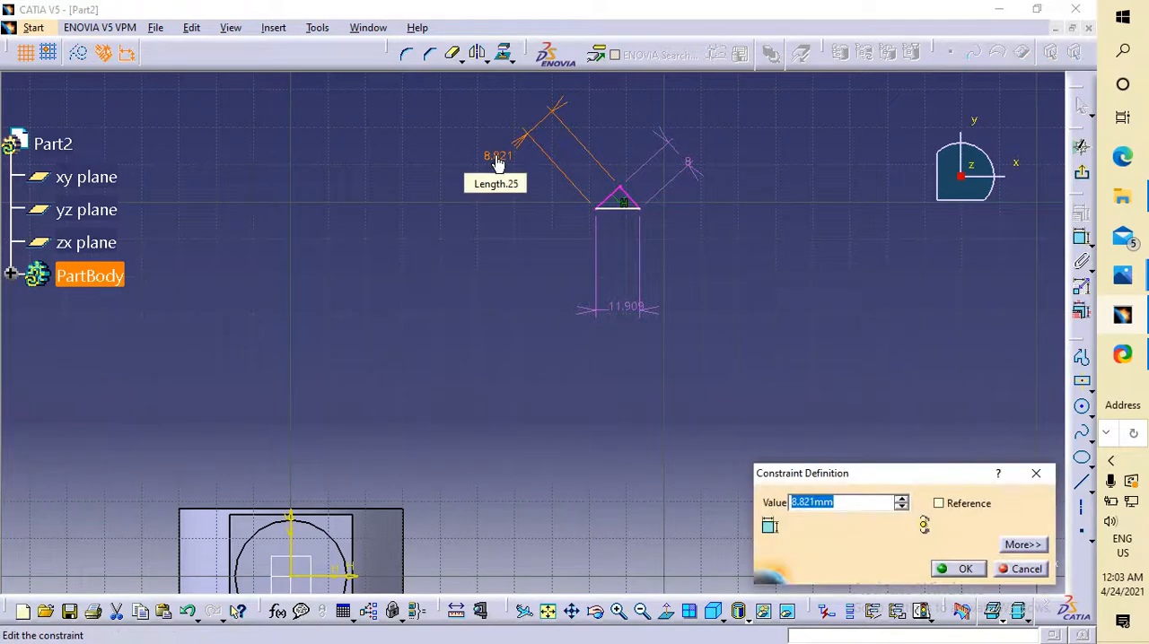
type("8")
key("Return")
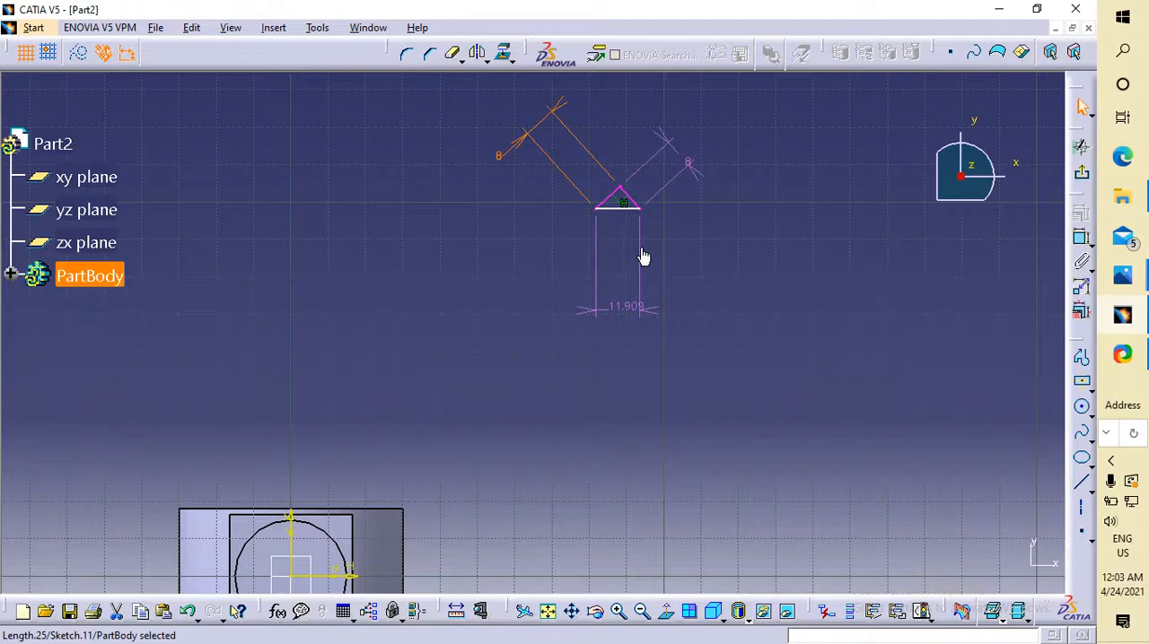
Try a length of 8 mm for the triangle's horizontal base while both slanted sides are dimensioned.
left_click(621, 308)
double_click(621, 308)
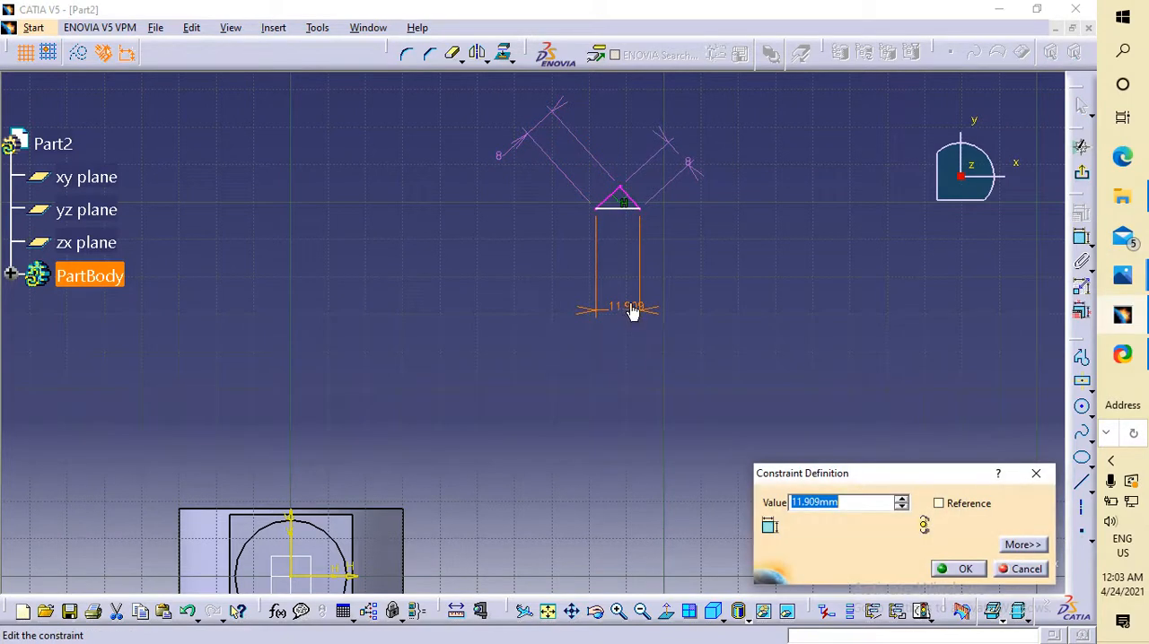
type("9")
type("8")
key("Return")
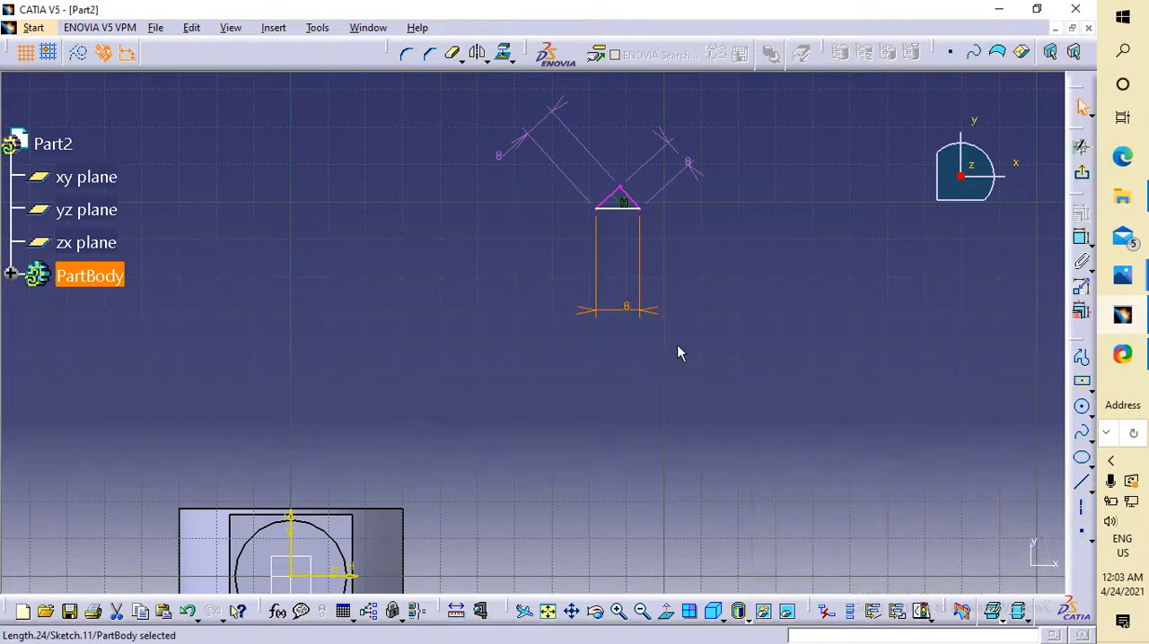
left_click(768, 358)
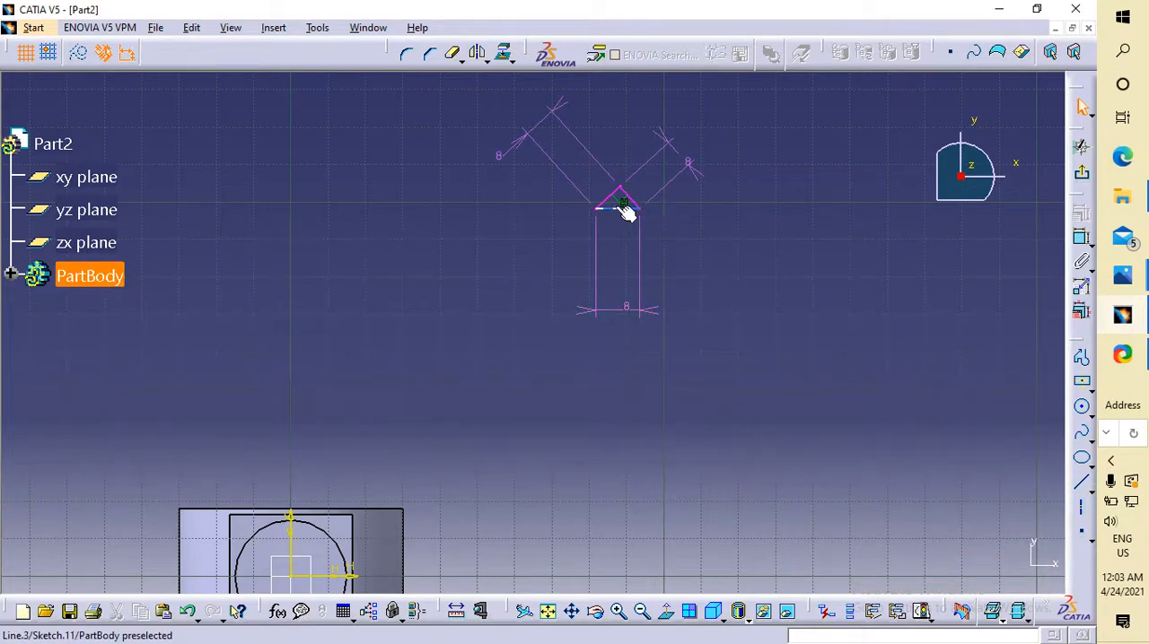
Delete the length dimensions of the triangle's right and left slanted sides.
left_click(668, 186)
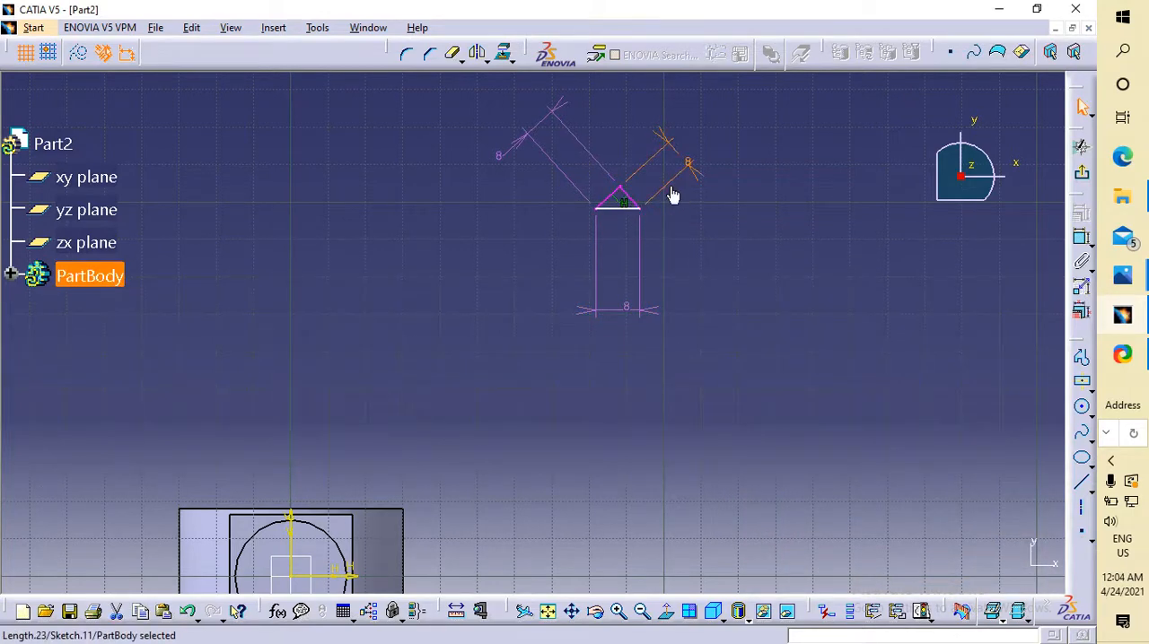
key("Delete")
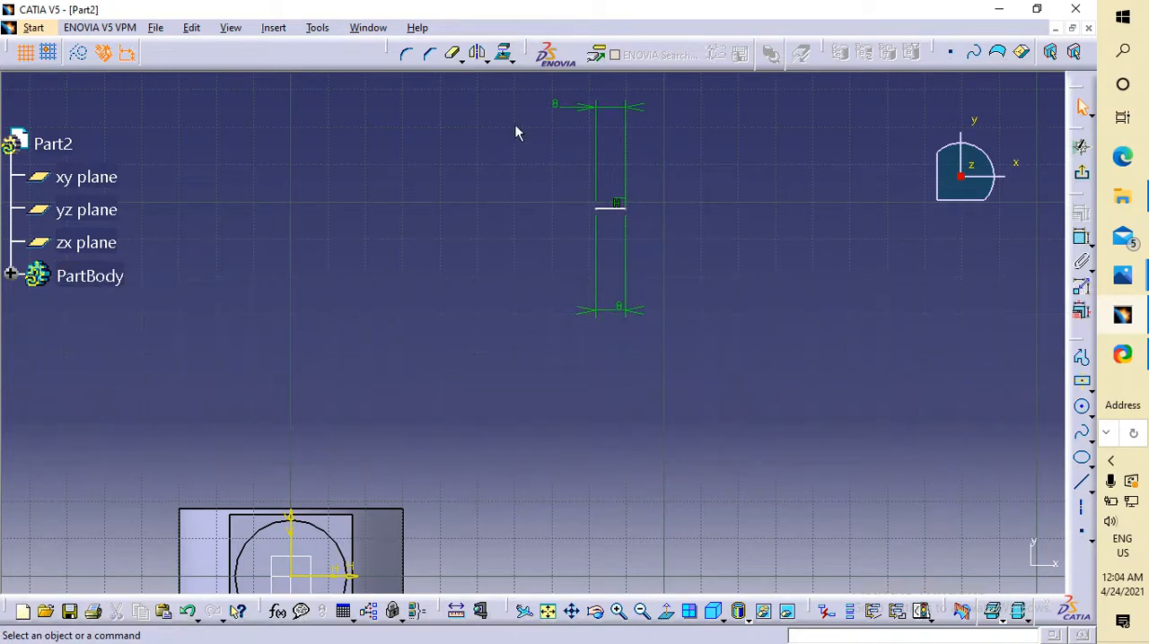
left_click(604, 113)
key("Delete")
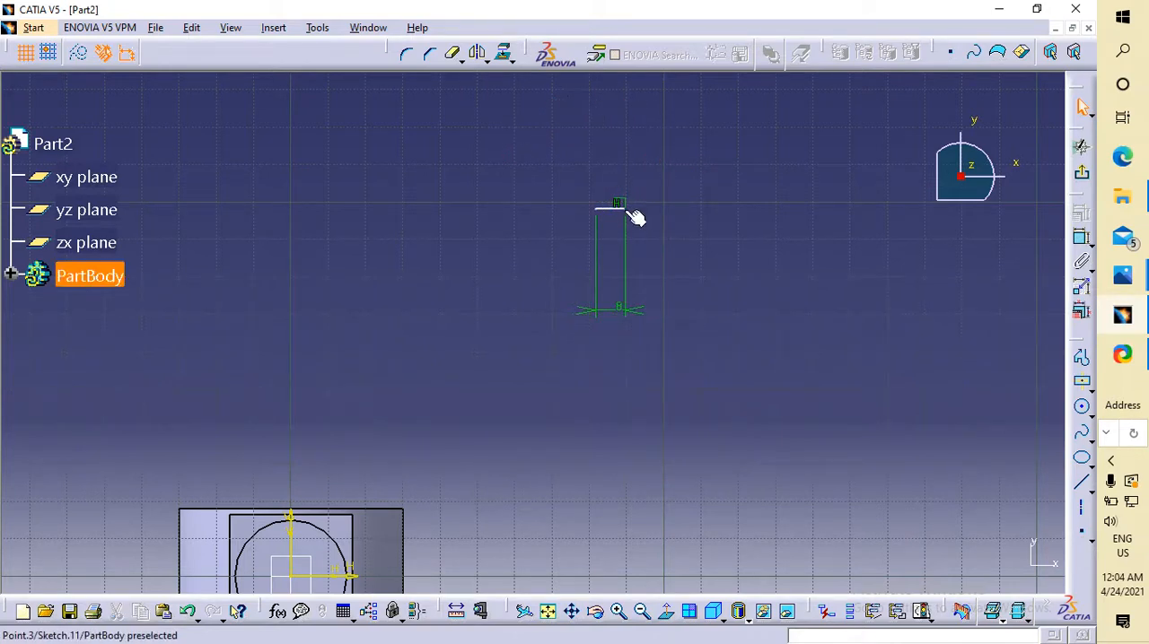
Undo the recent deletions and edits back to the triangle with only its right slanted side dimensioned.
key("ctrl+z")
key("ctrl+z")
key("ctrl+z")
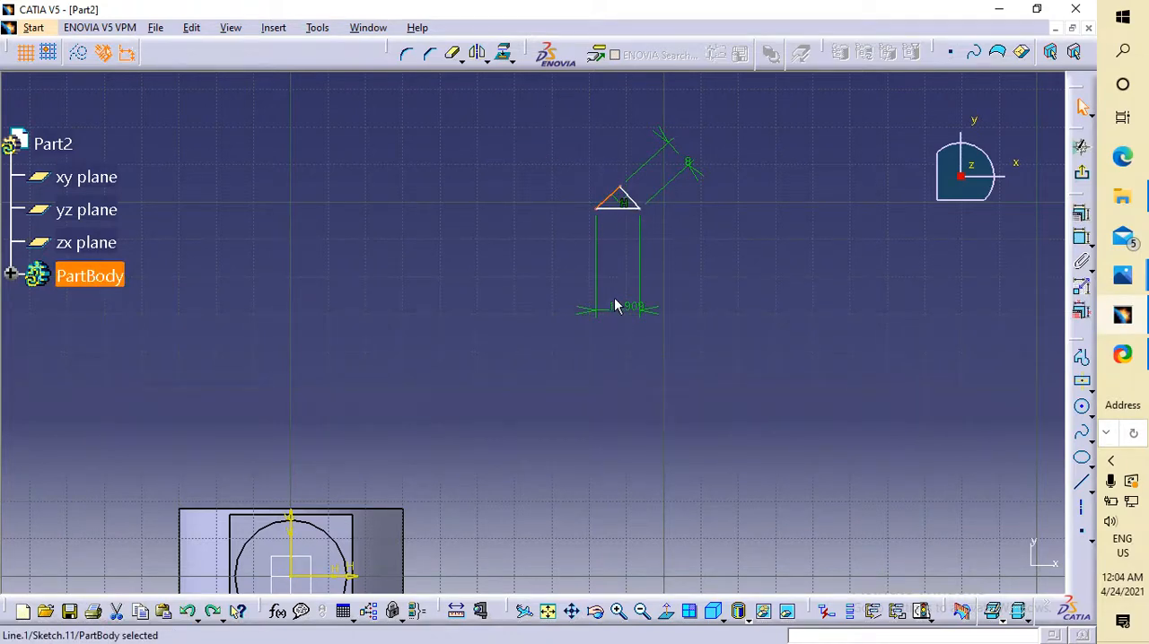
key("ctrl+z")
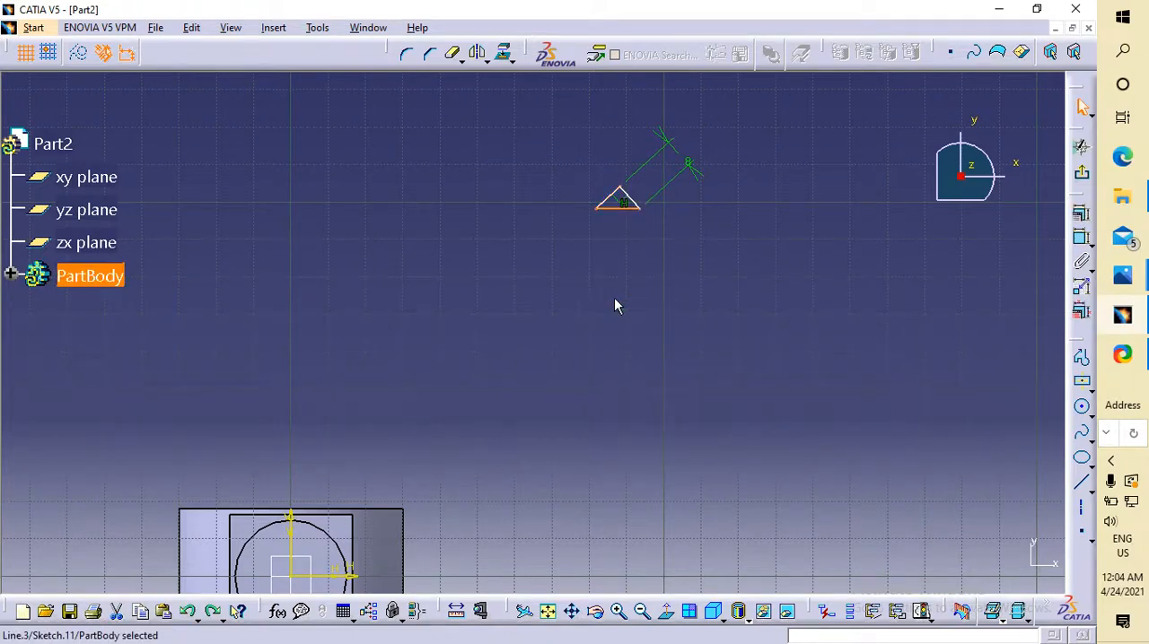
Dimension the triangle's horizontal base again, try a length of 8 mm and undo that value.
left_click(626, 209)
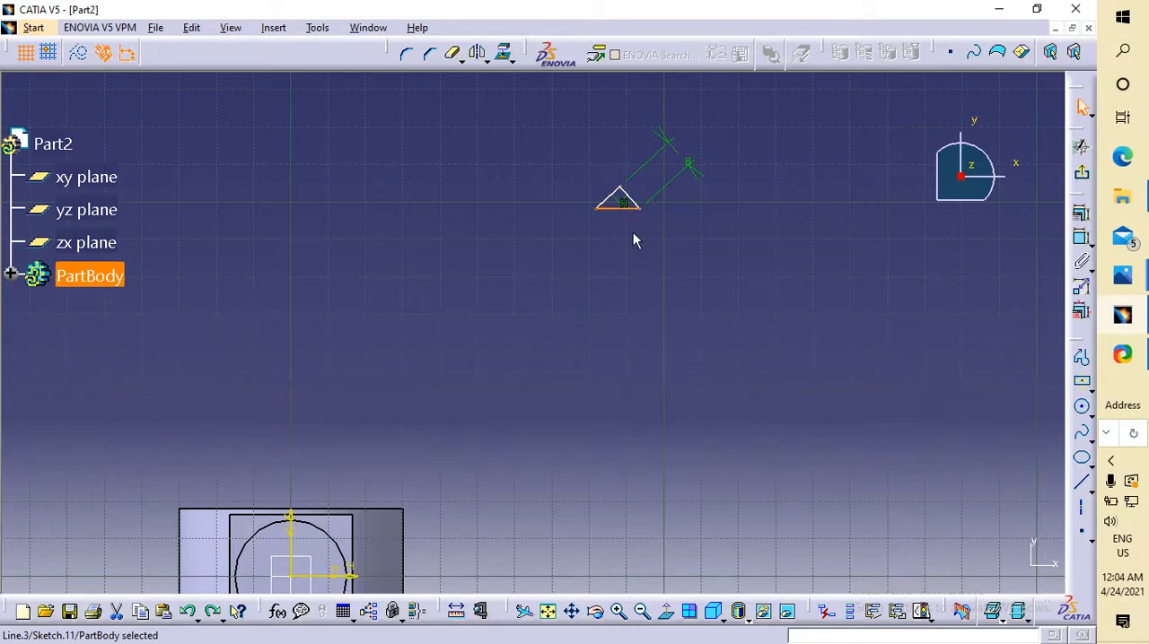
left_click(1081, 237)
left_click(667, 273)
double_click(679, 277)
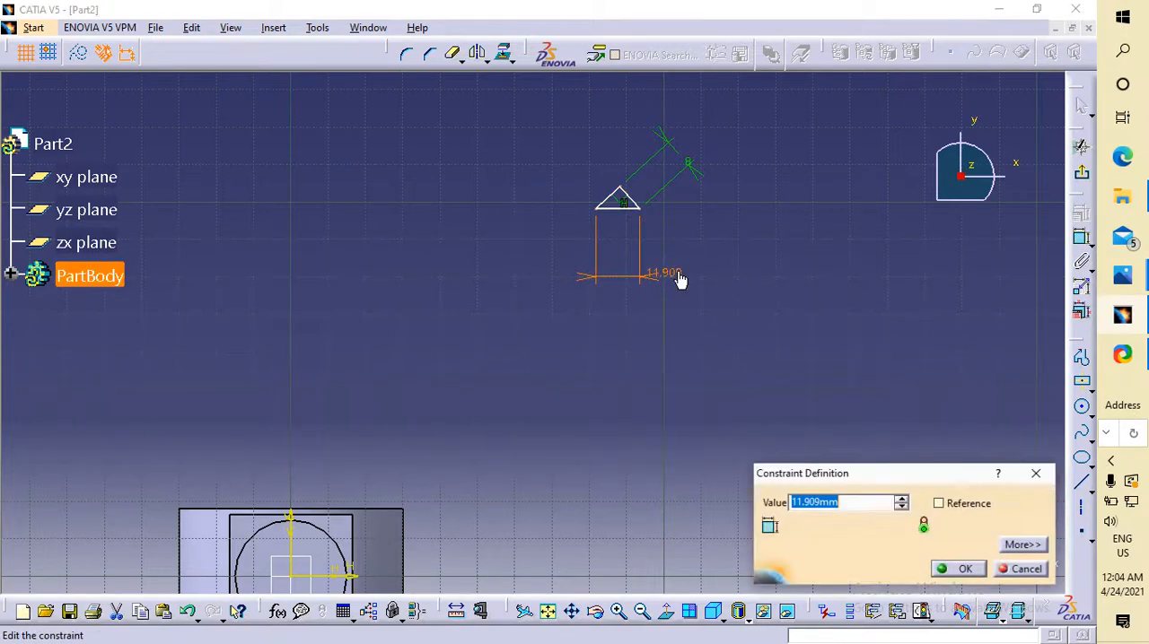
type("8")
key("Return")
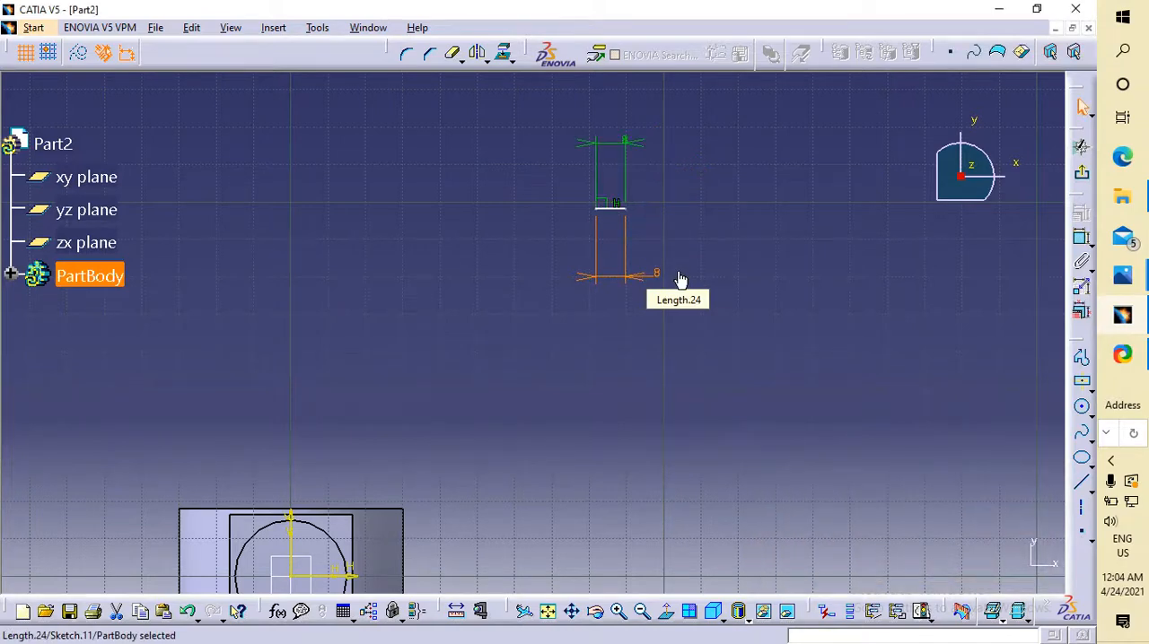
key("ctrl+z")
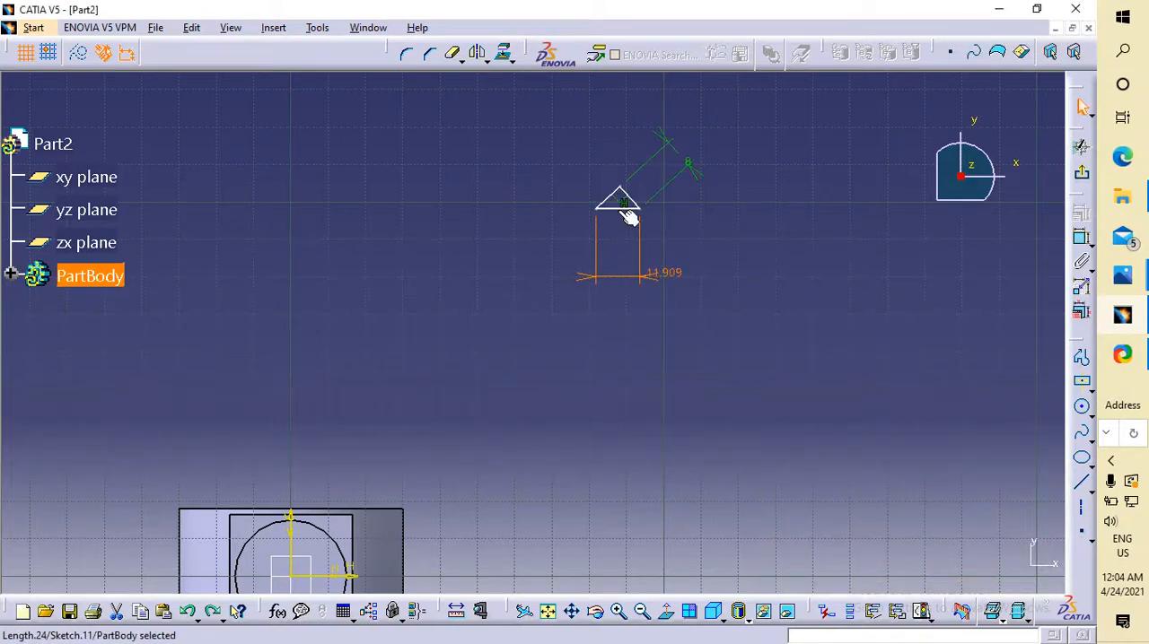
Dimension the triangle's left slanted side again and set its length to 8 mm.
left_click(612, 193)
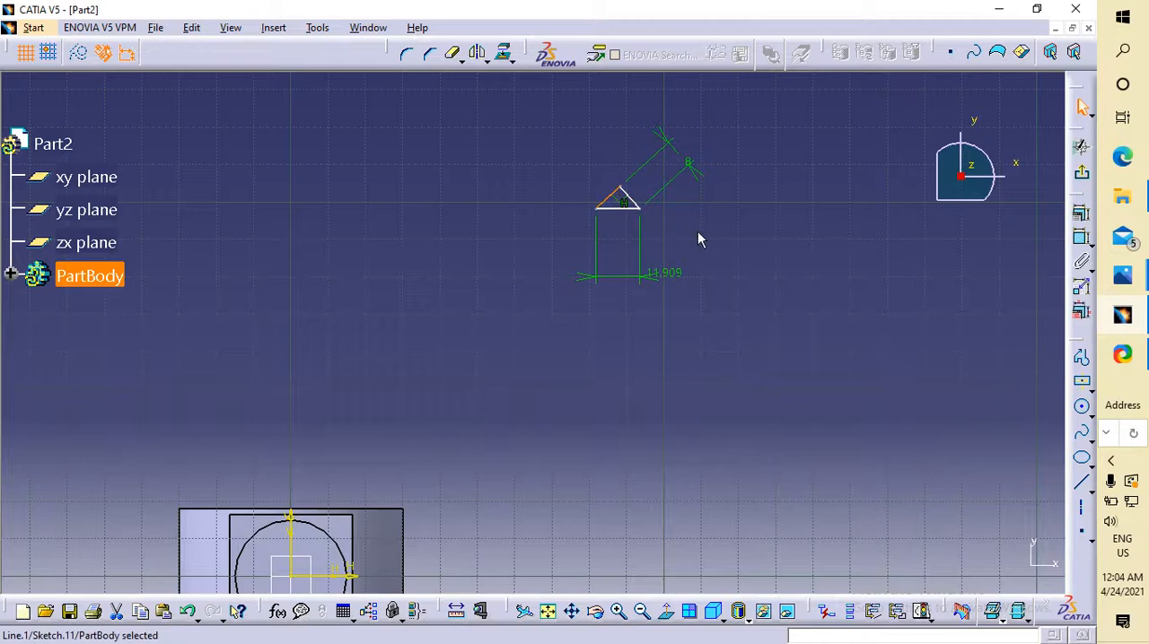
left_click(1082, 237)
left_click(574, 154)
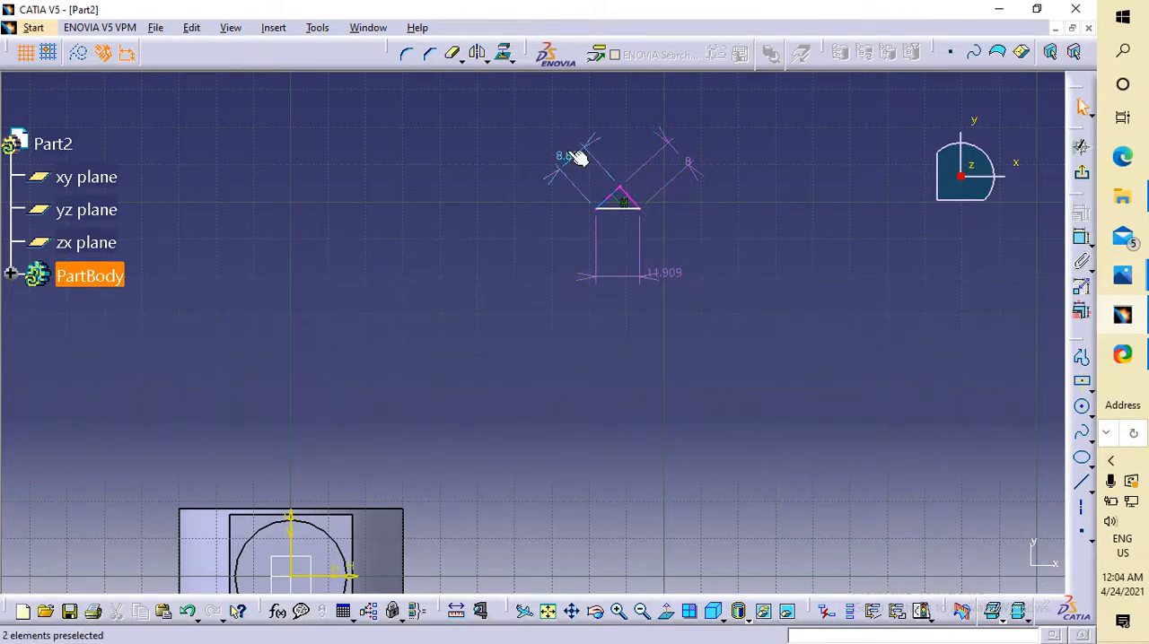
double_click(568, 153)
type("8")
key("Return")
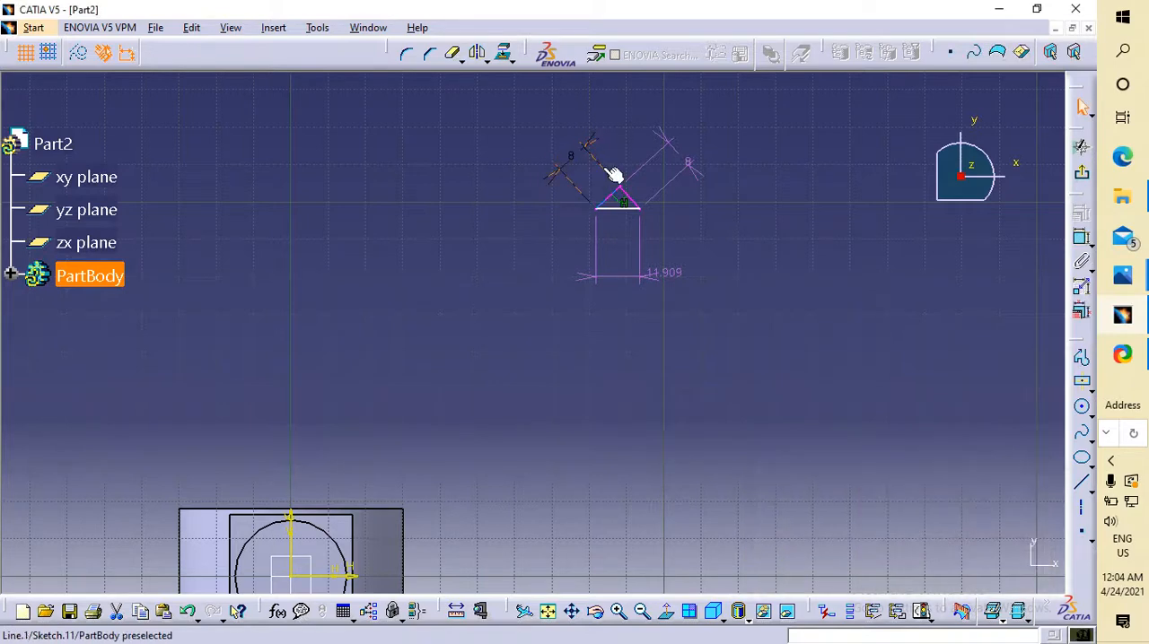
Replace the dimension on the triangle's horizontal base with a new one set to 10 mm.
left_click(663, 275)
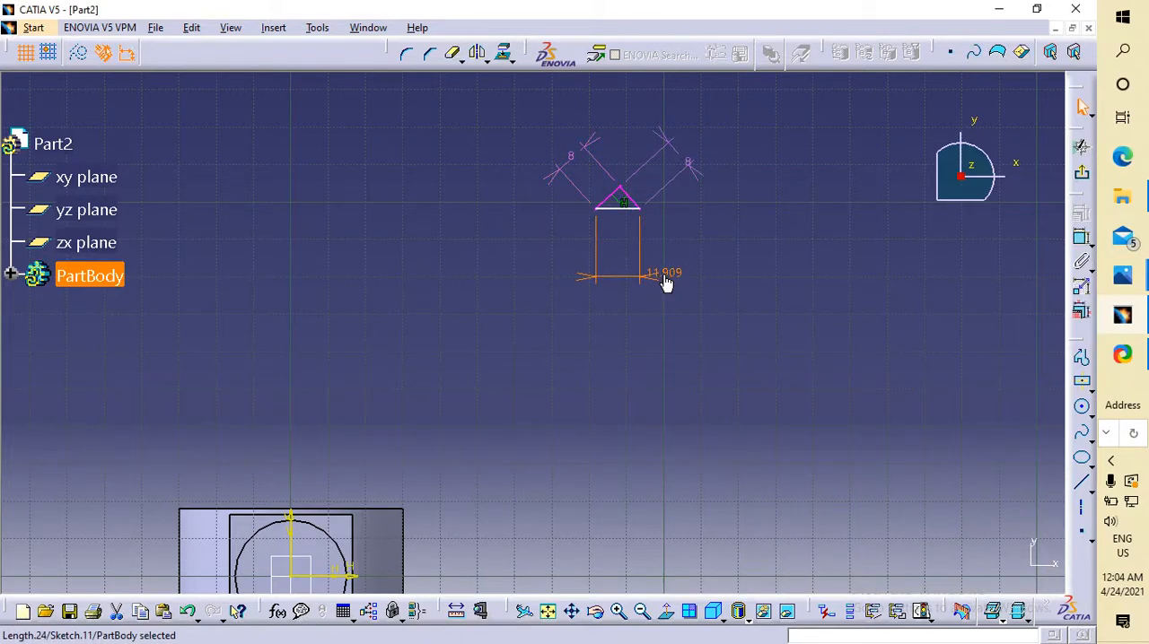
key("Delete")
left_click(625, 214)
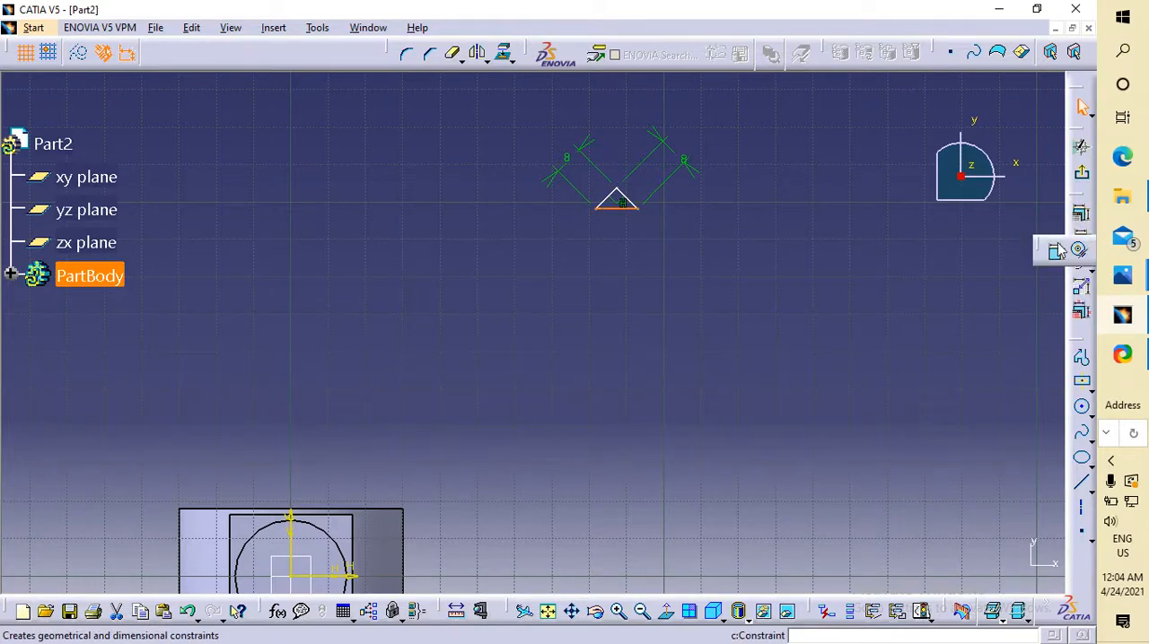
left_click(1081, 239)
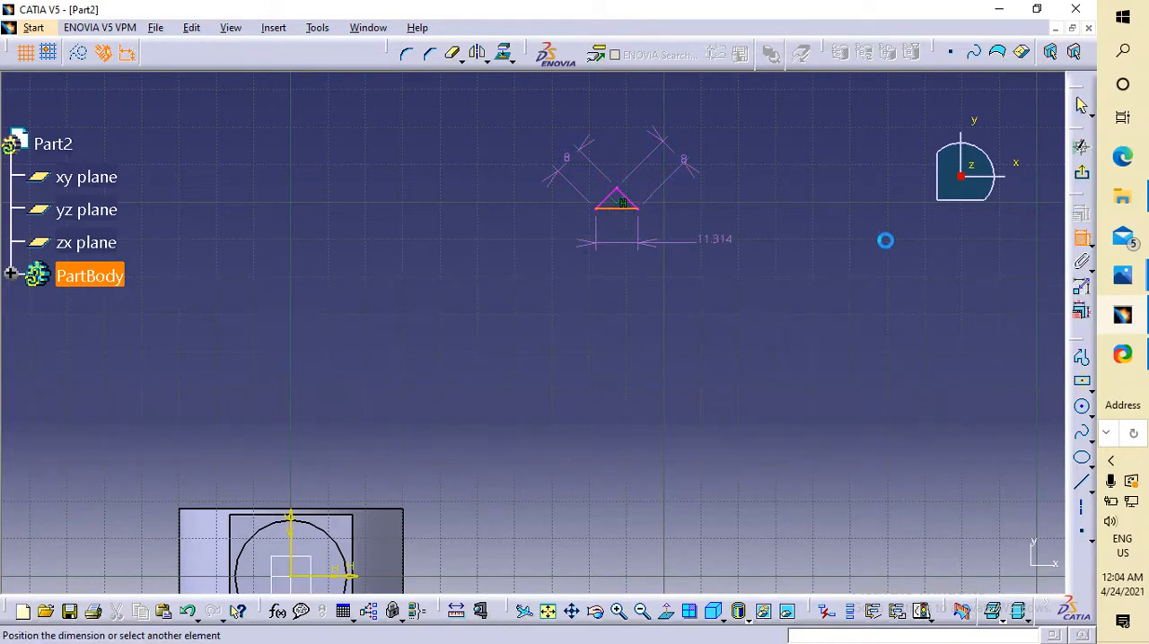
left_click(706, 243)
type("10mm")
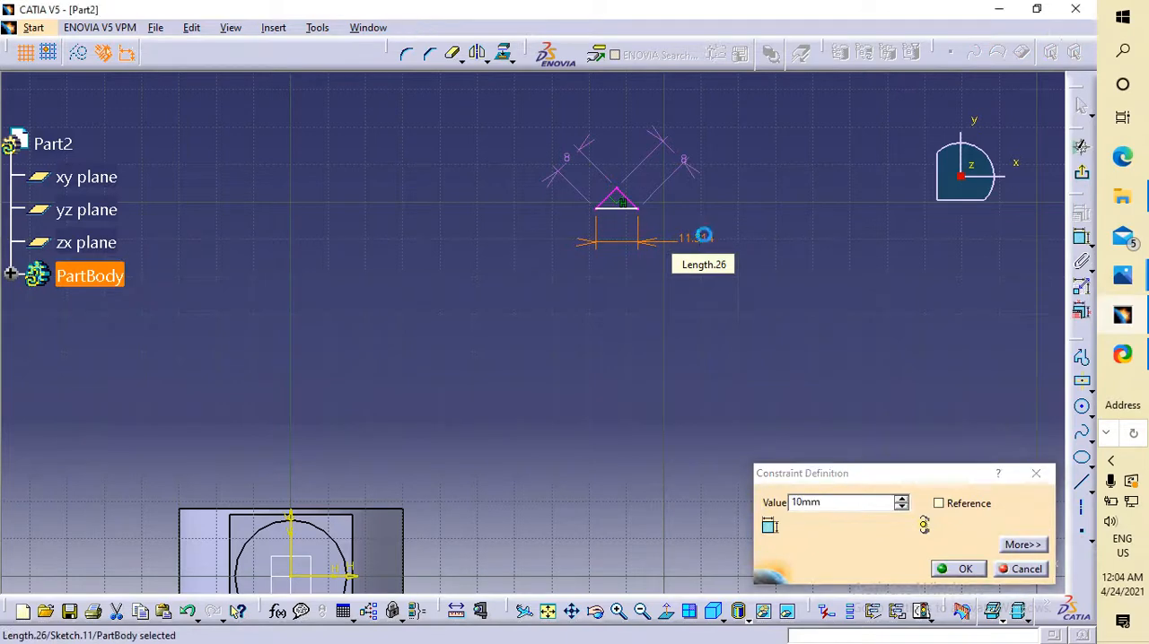
key("Return")
Delete both slanted side dimensions and erase the whole triangle together with its base dimension.
left_click(566, 169)
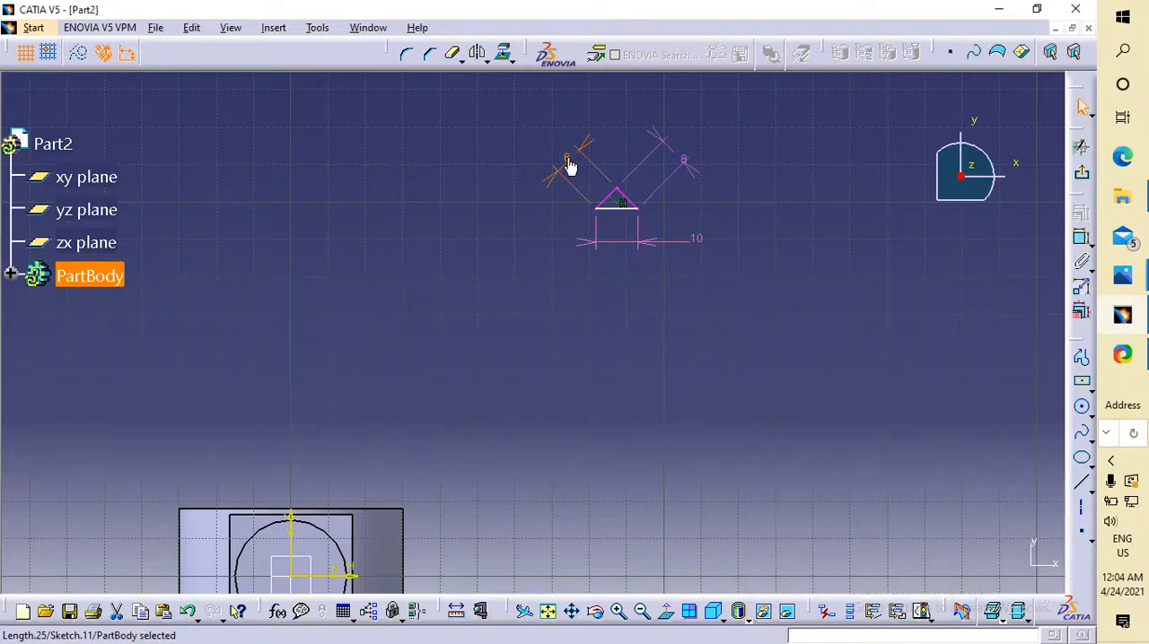
key("Delete")
left_click(674, 159)
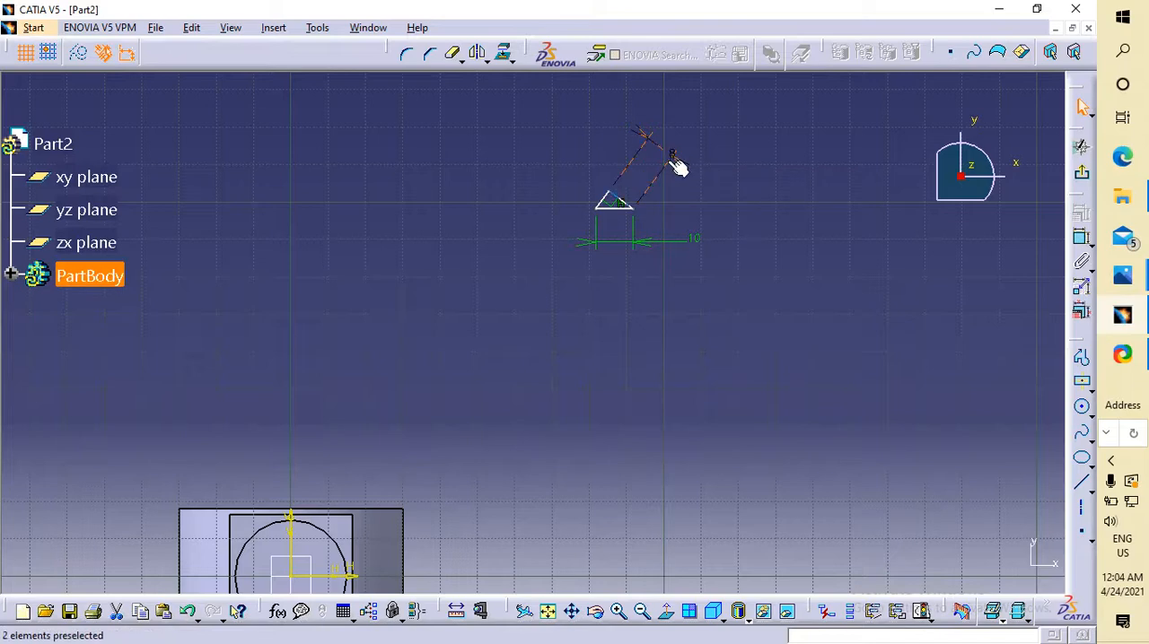
key("Delete")
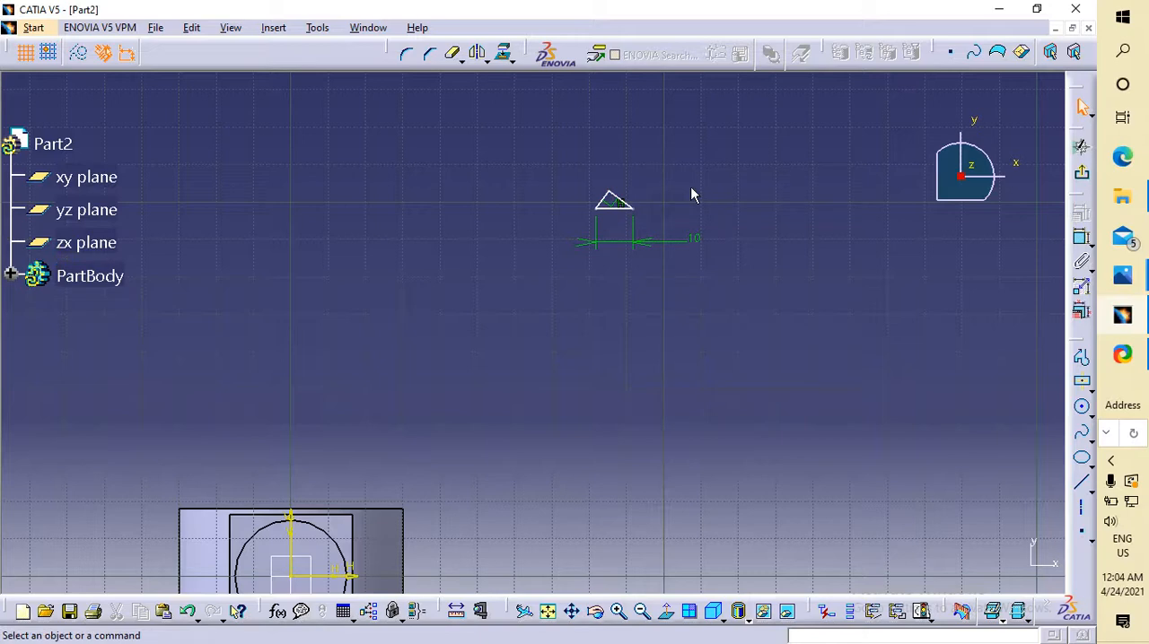
left_click_drag(549, 167, 711, 257)
key("Delete")
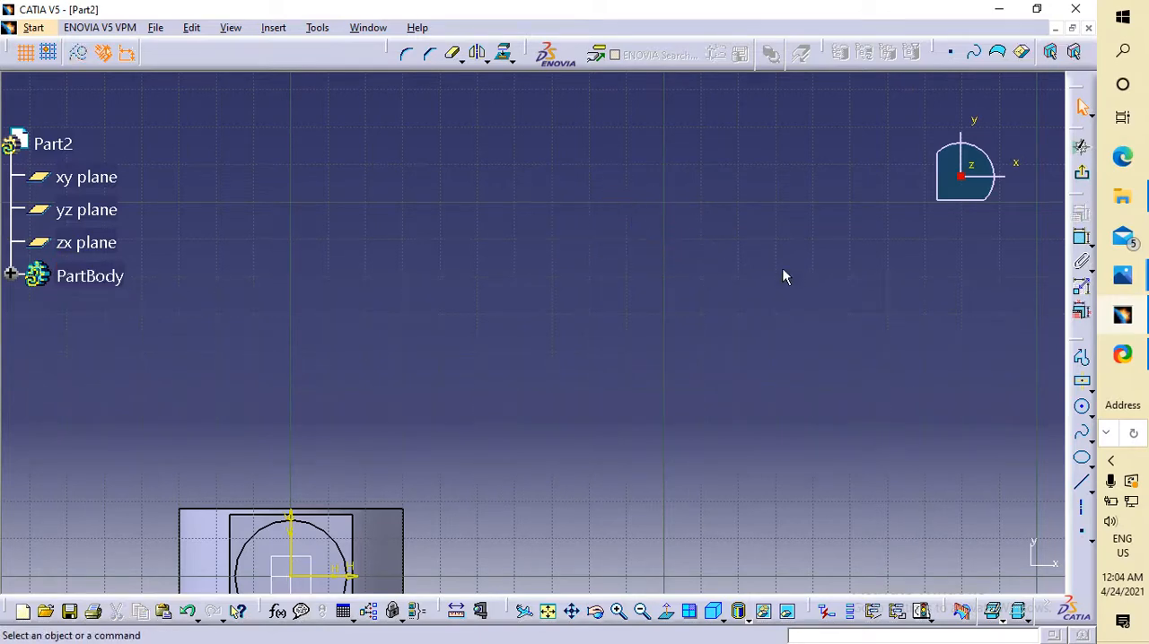
Sketch a new closed triangle above the part with the Profile tool, with a horizontal base about 39 mm long.
left_click(1082, 358)
left_click(587, 253)
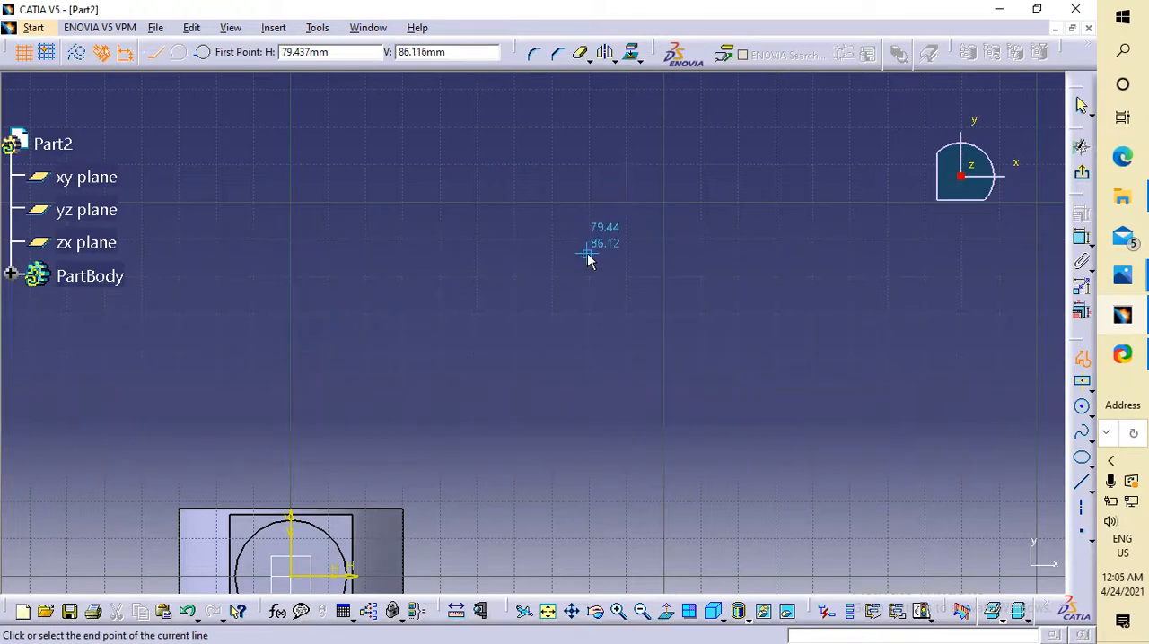
left_click(653, 208)
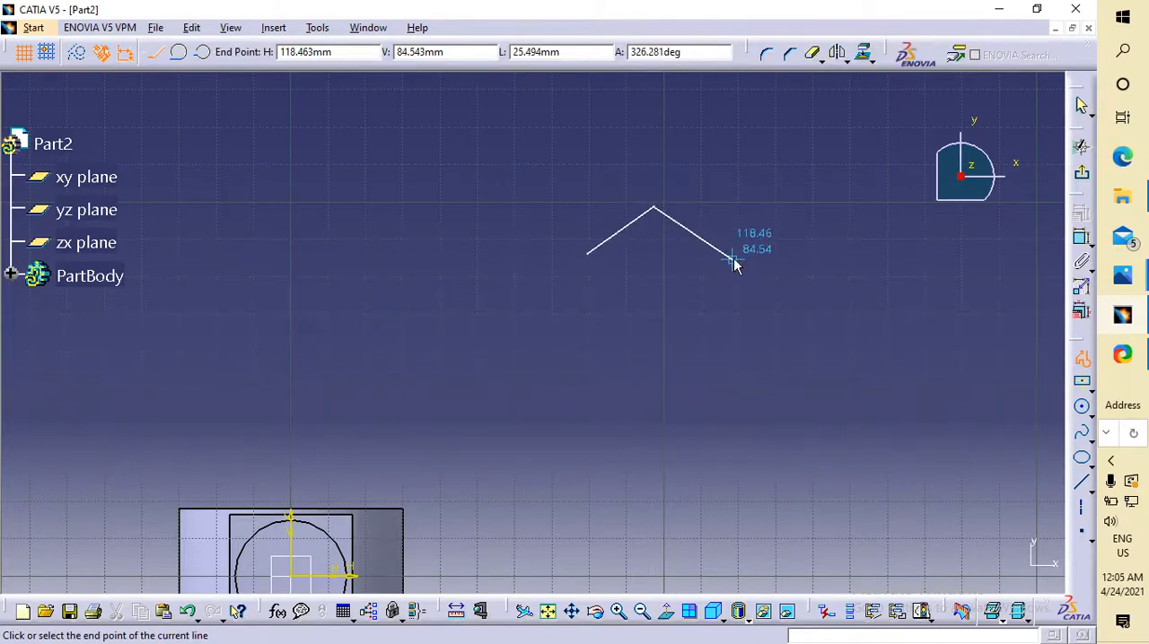
left_click(734, 254)
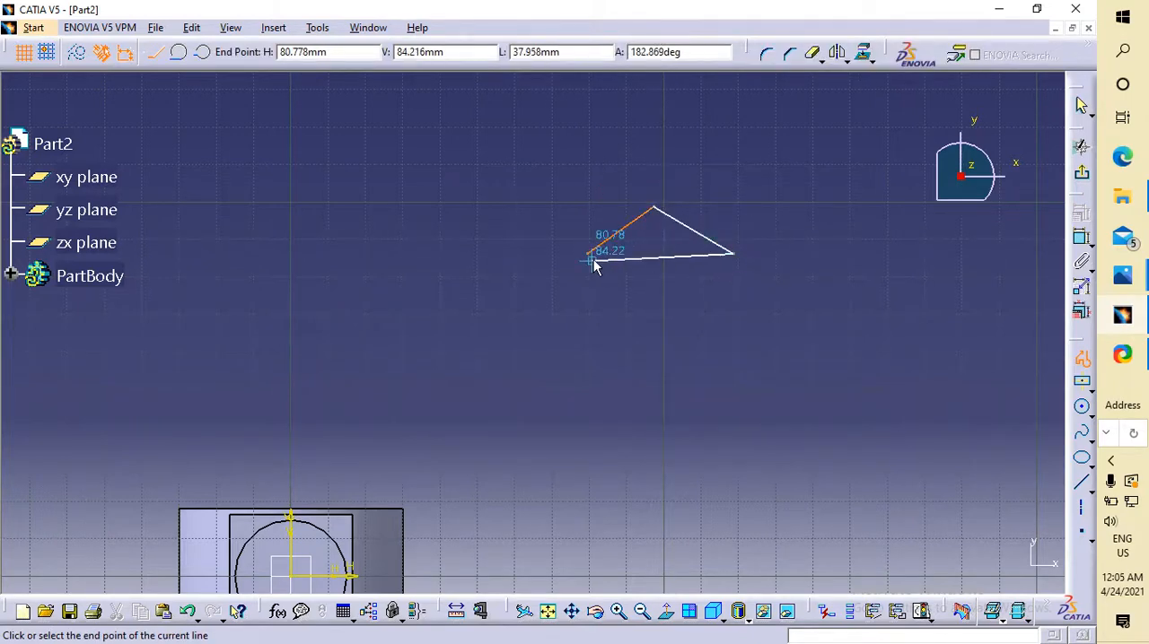
left_click(588, 254)
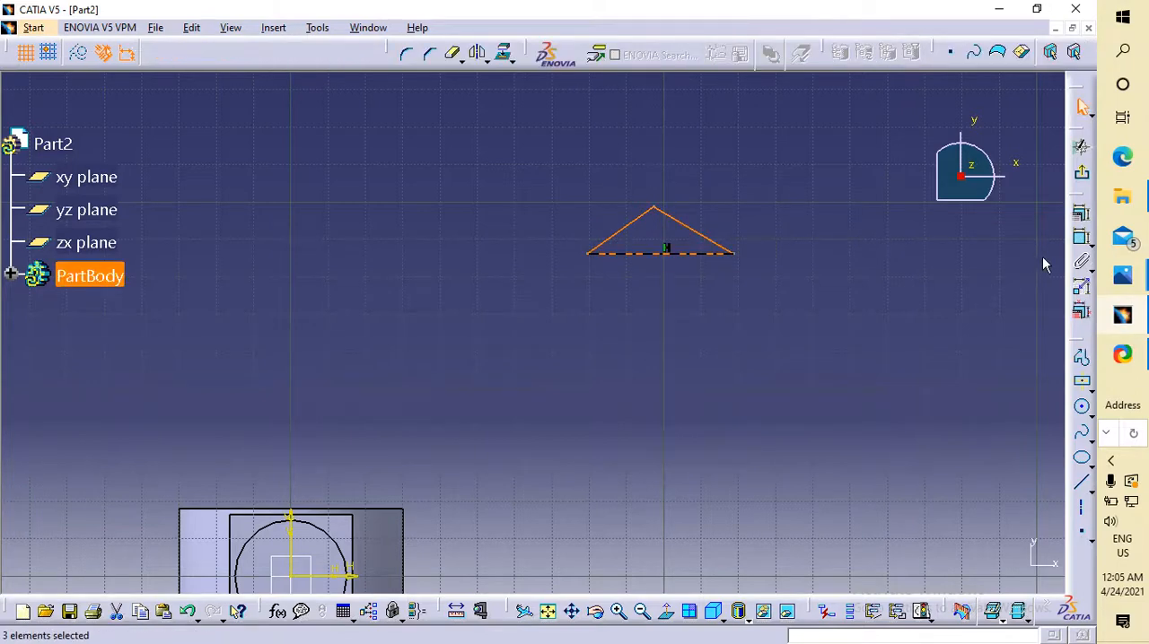
Constrain the angle between the new triangle's two slanted sides to 60 degrees.
left_click(1082, 238)
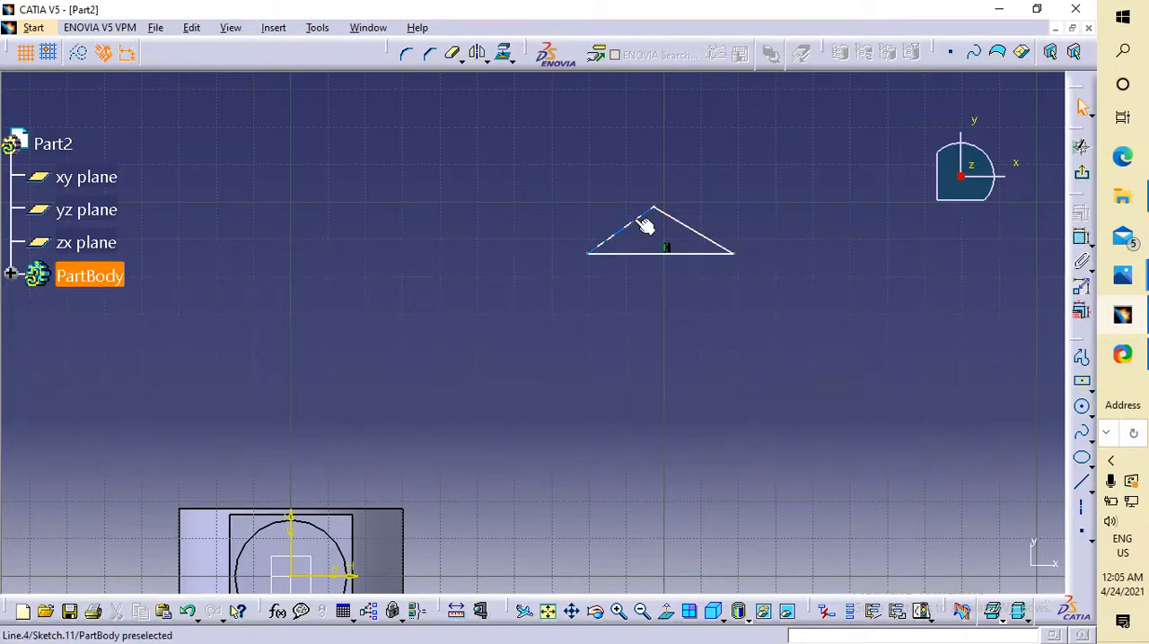
left_click(675, 221)
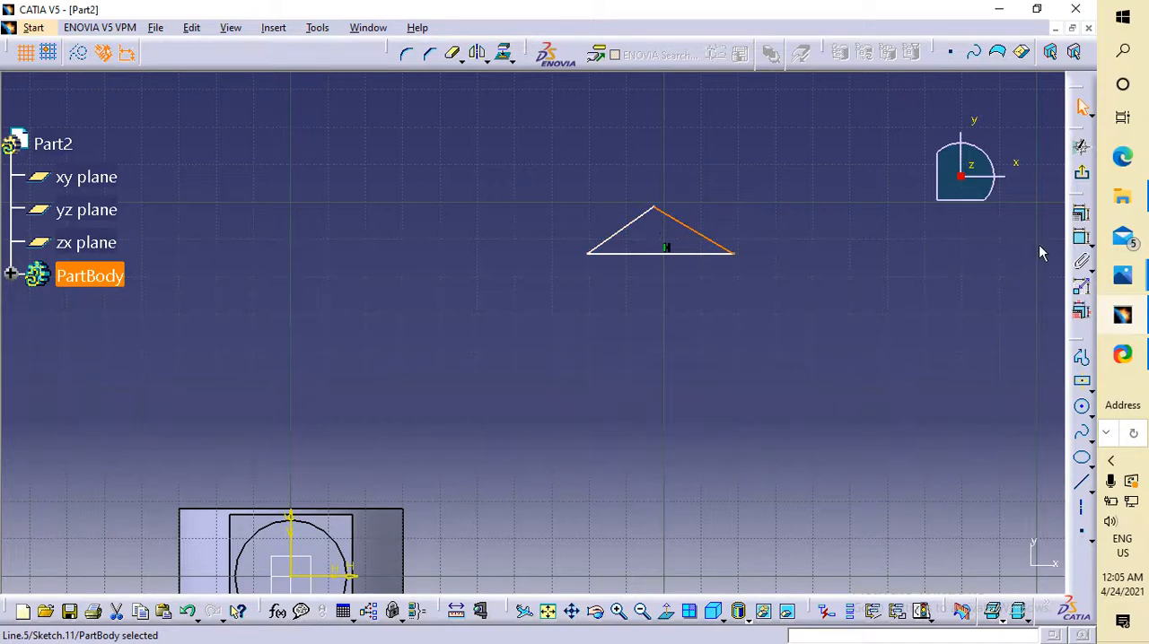
left_click(1082, 238)
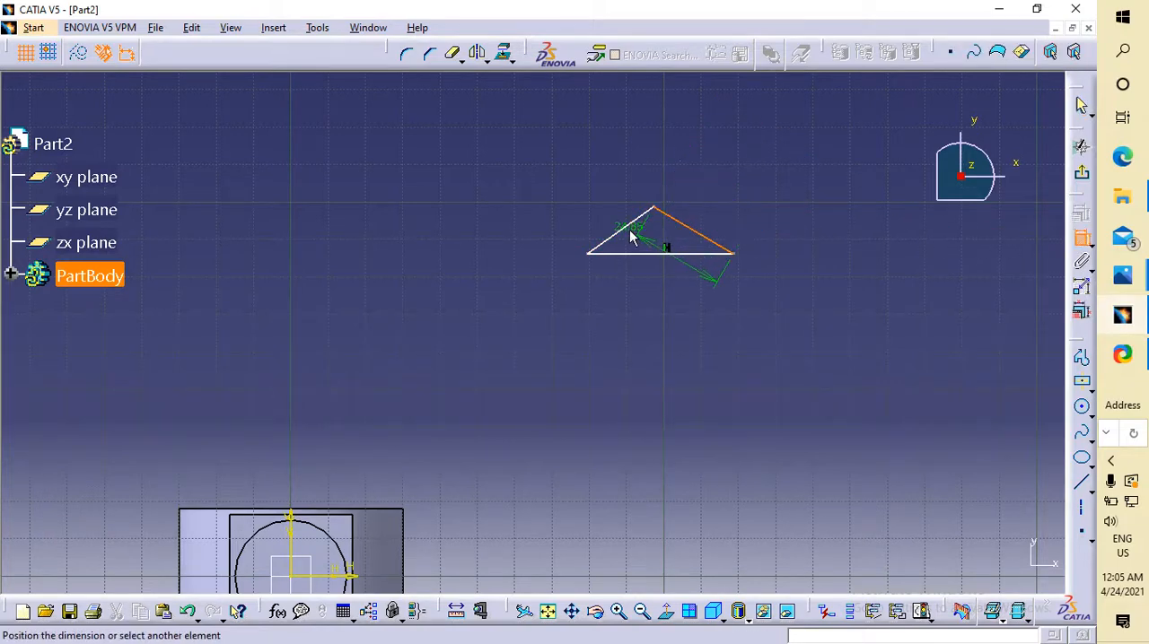
left_click(631, 231)
left_click(648, 229)
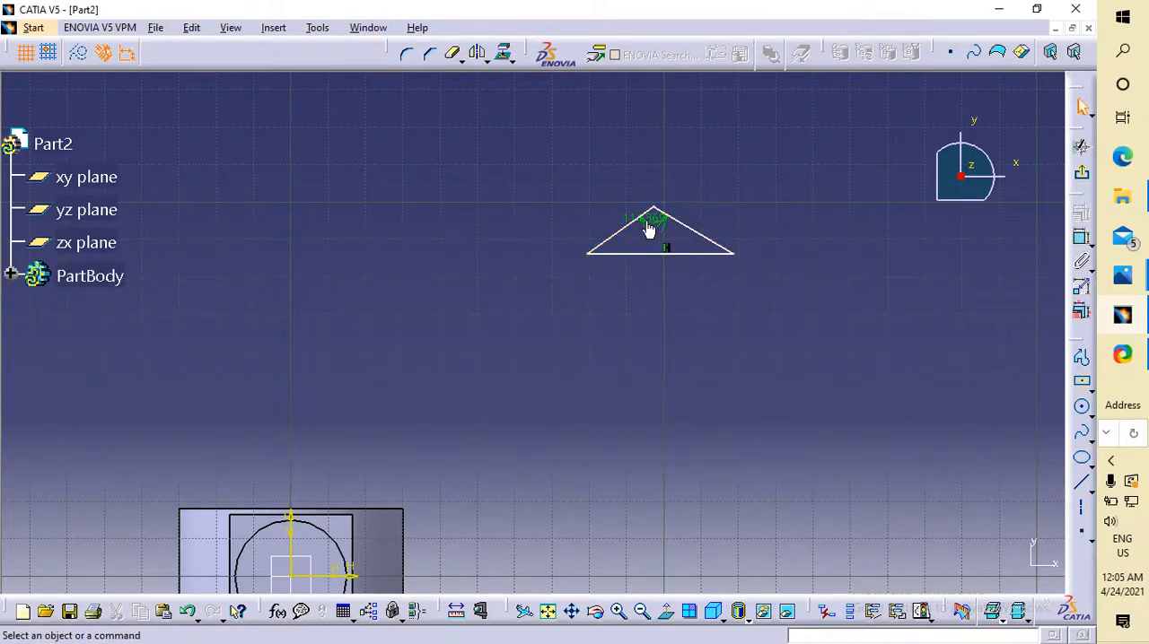
double_click(650, 223)
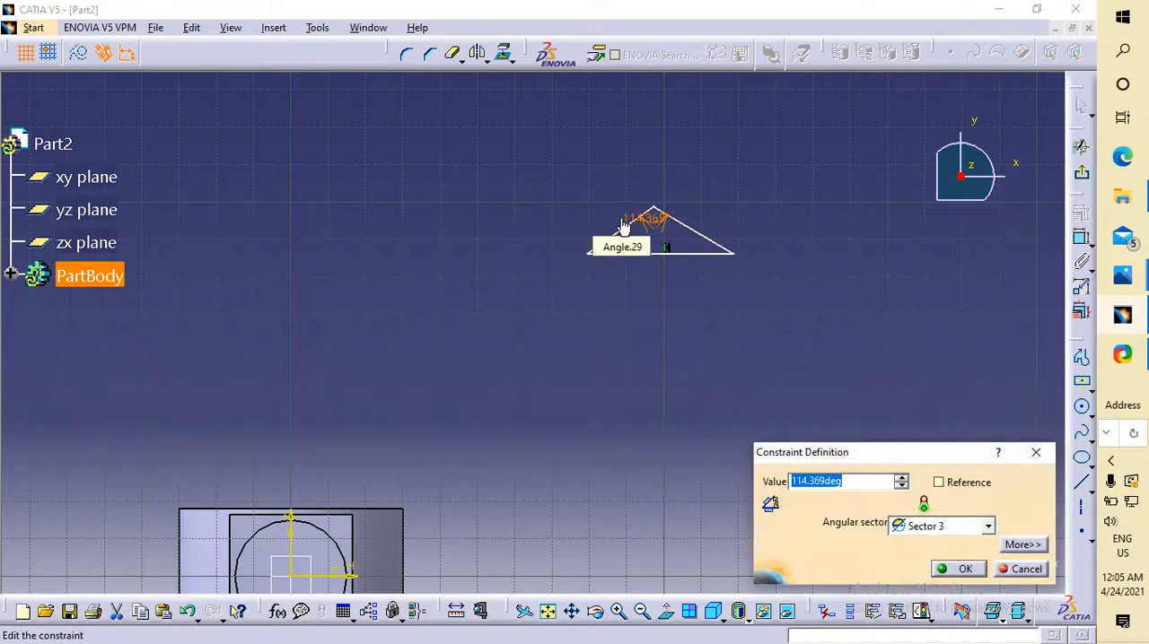
type("60")
key("Return")
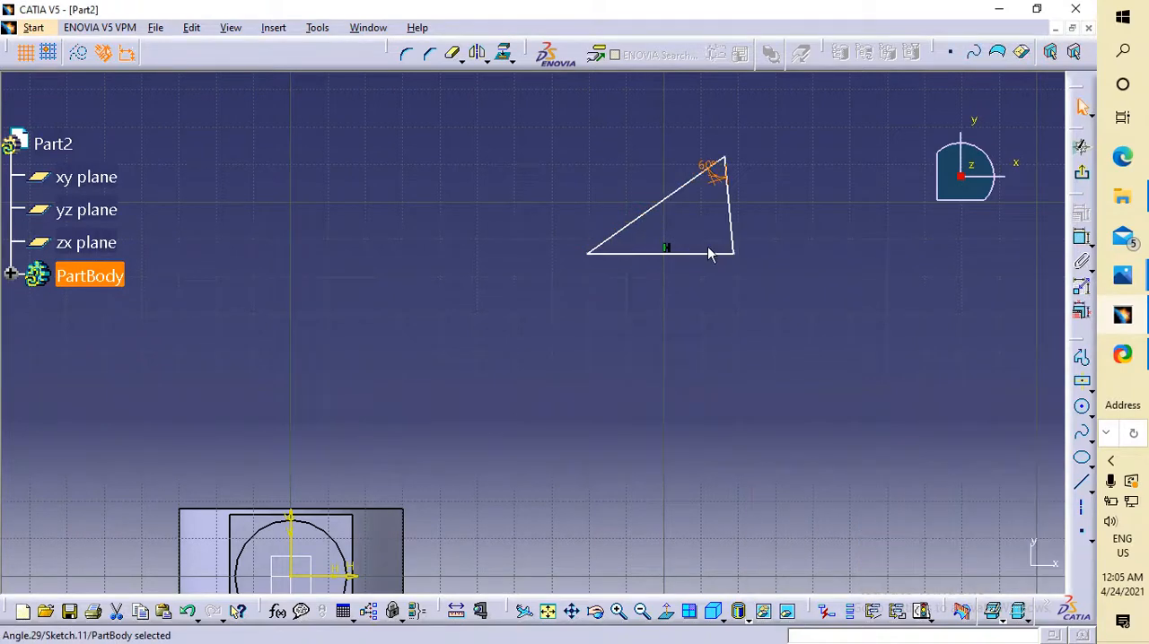
Constrain the angle between the triangle's horizontal base and its right-hand slanted side to 60 degrees.
left_click(1081, 238)
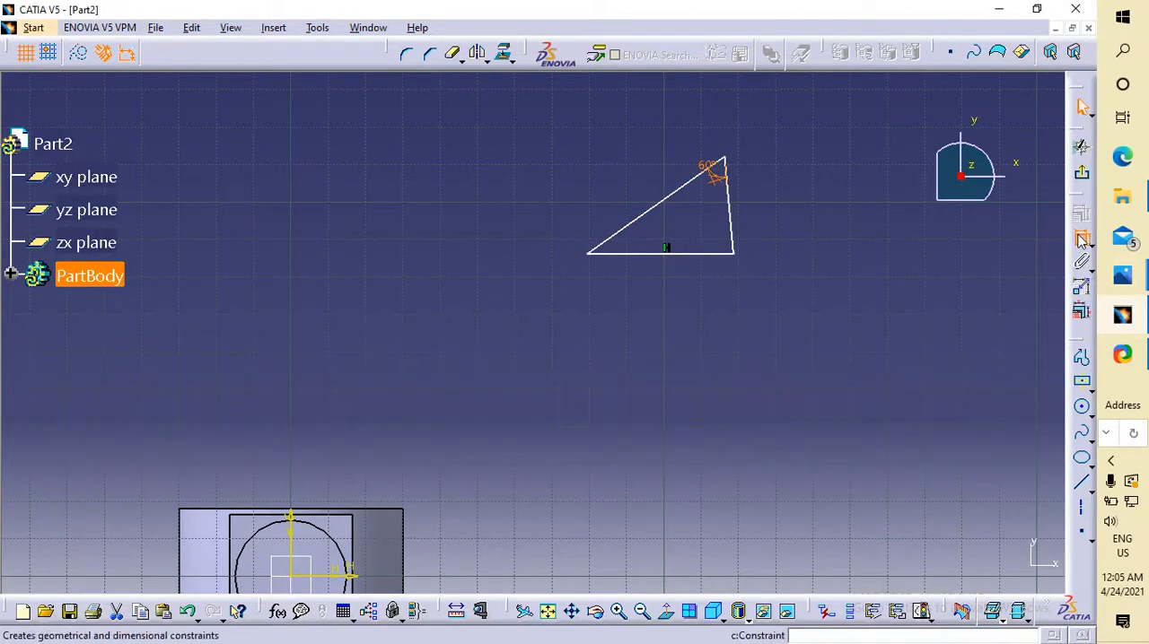
left_click(702, 258)
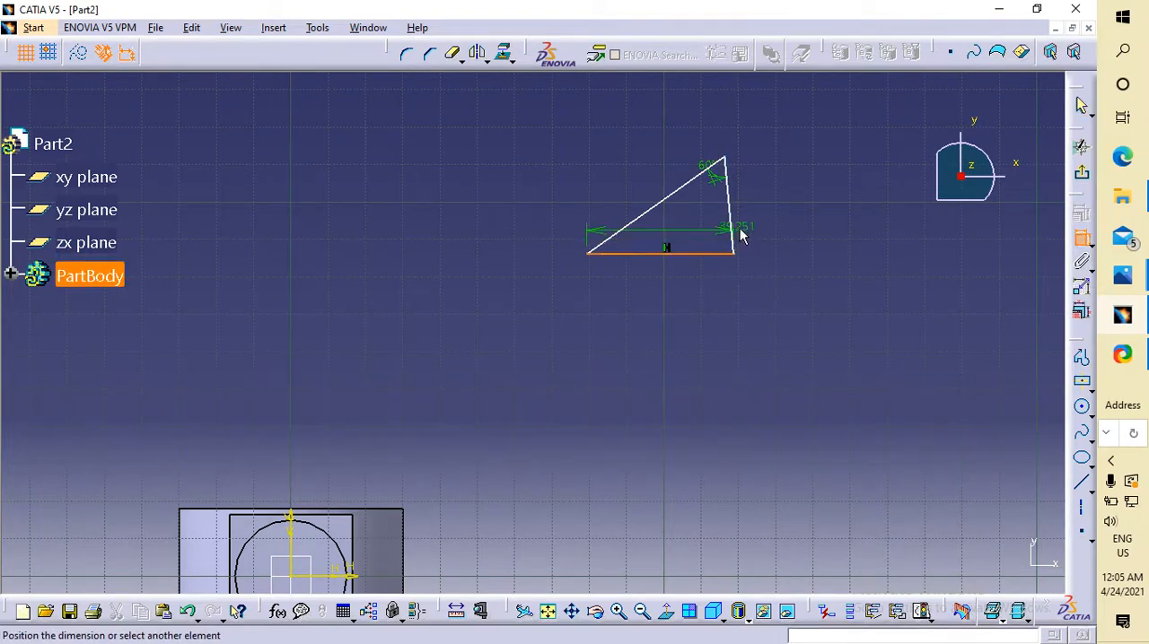
left_click(732, 240)
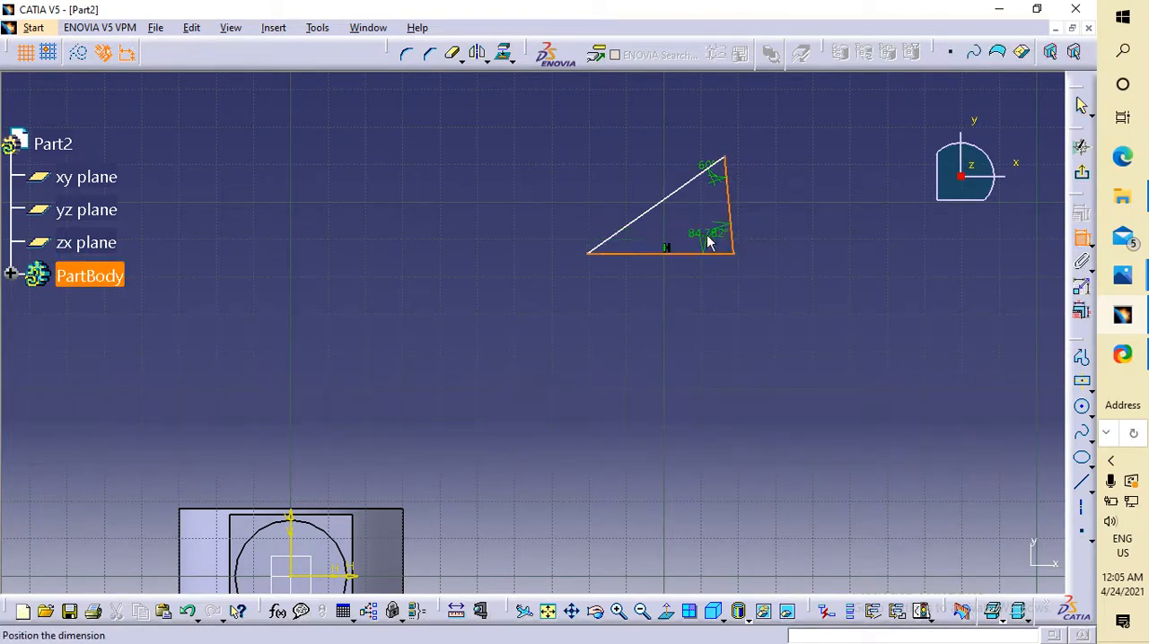
left_click(707, 235)
double_click(706, 236)
type("60")
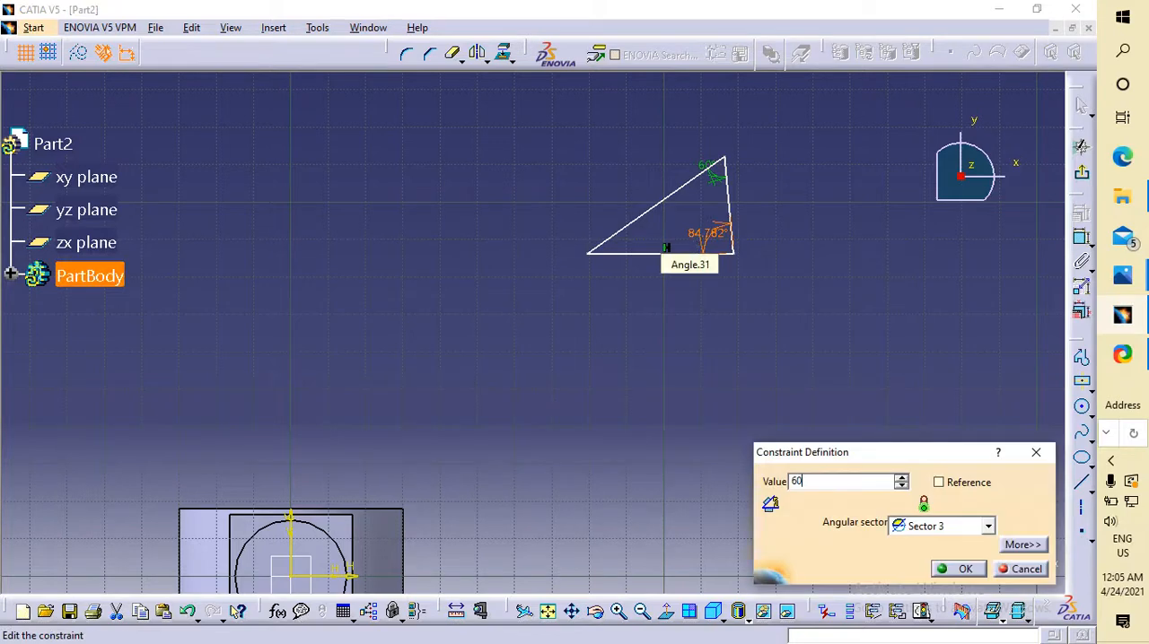
key("Return")
left_click(894, 341)
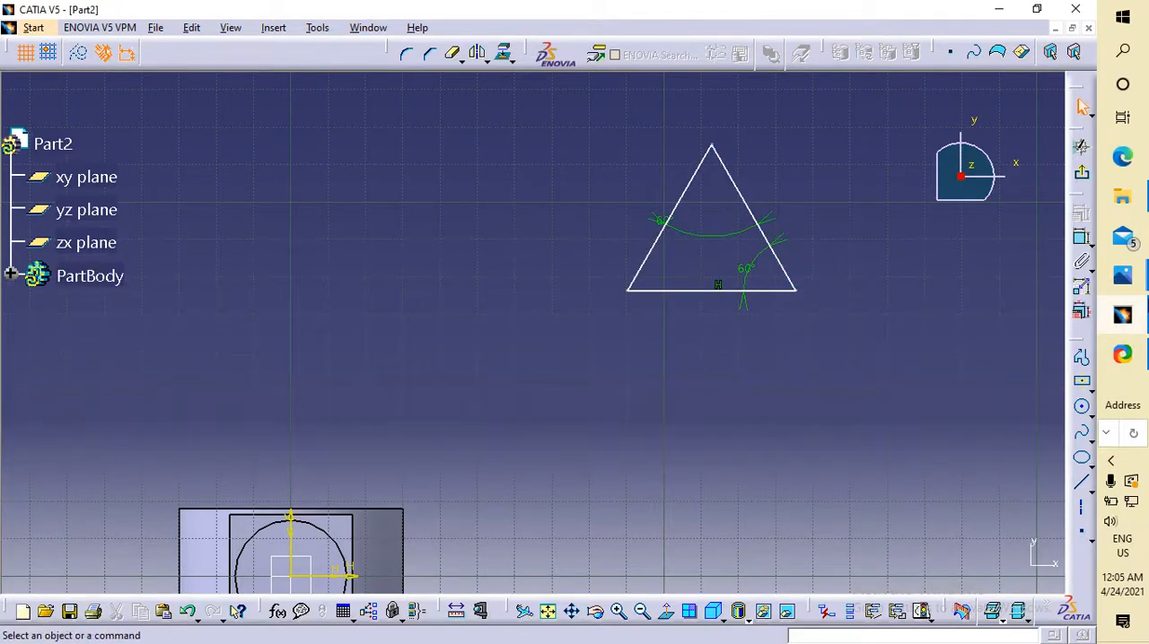
Dimension the triangle's right-hand slanted side and set its length to 8 mm.
left_click(1082, 237)
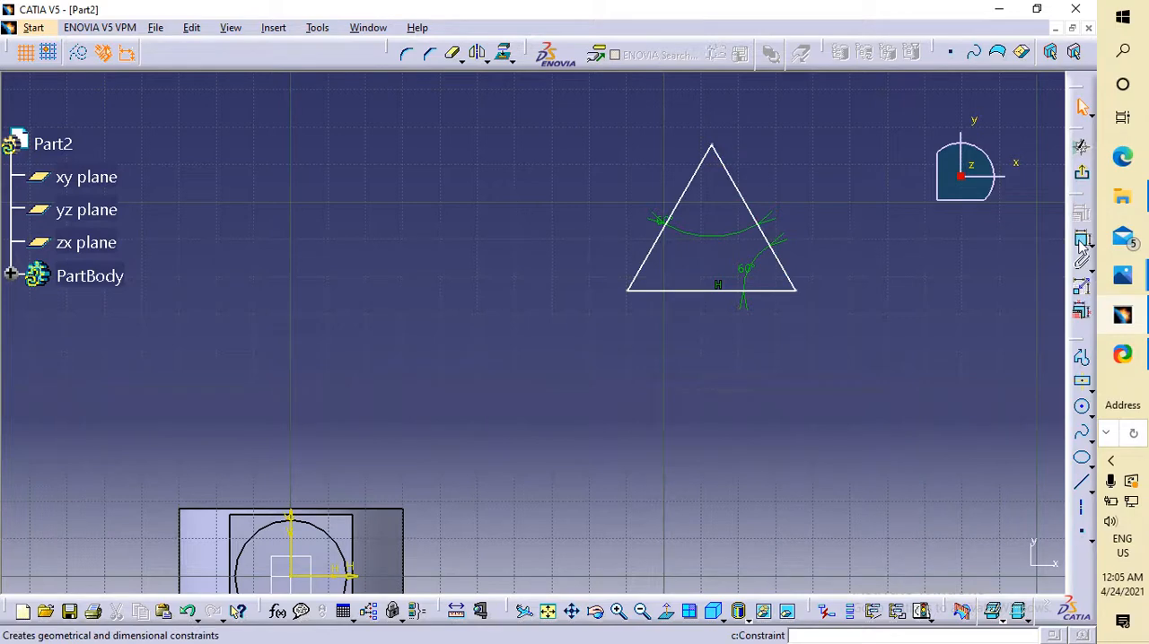
left_click(744, 197)
left_click(801, 178)
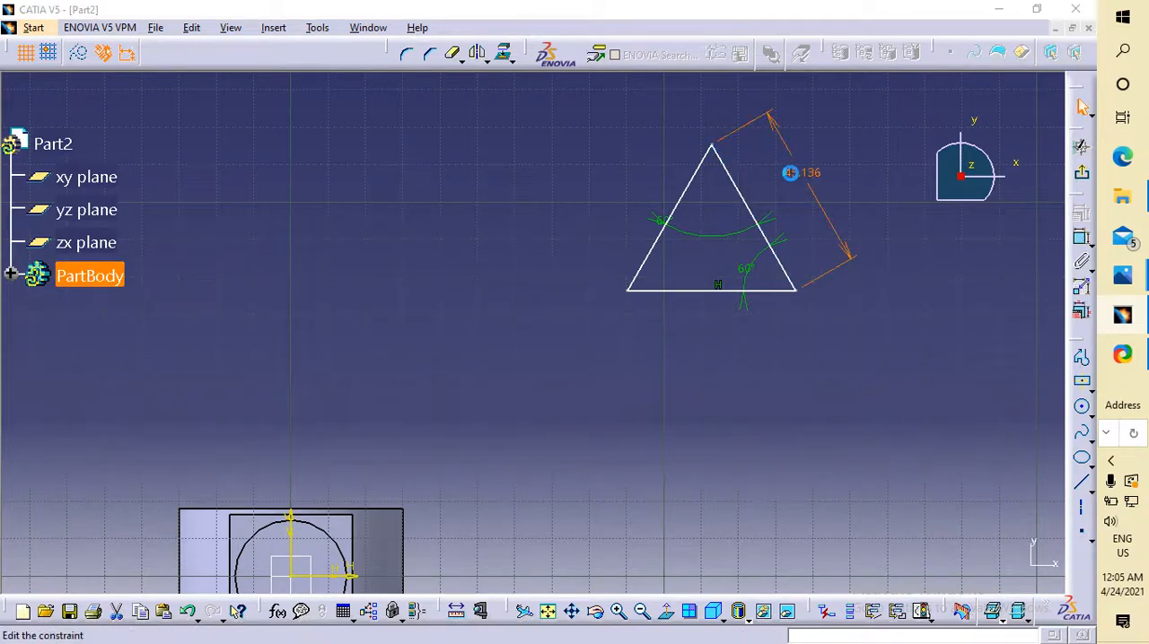
double_click(796, 172)
type("8")
key("Return")
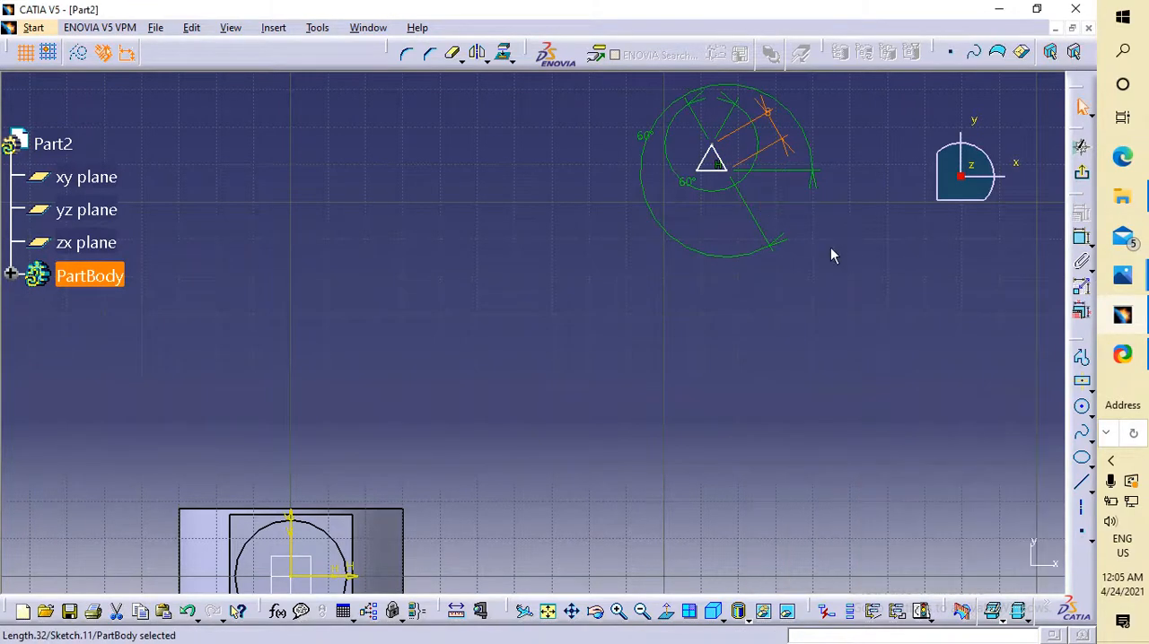
left_click(666, 308)
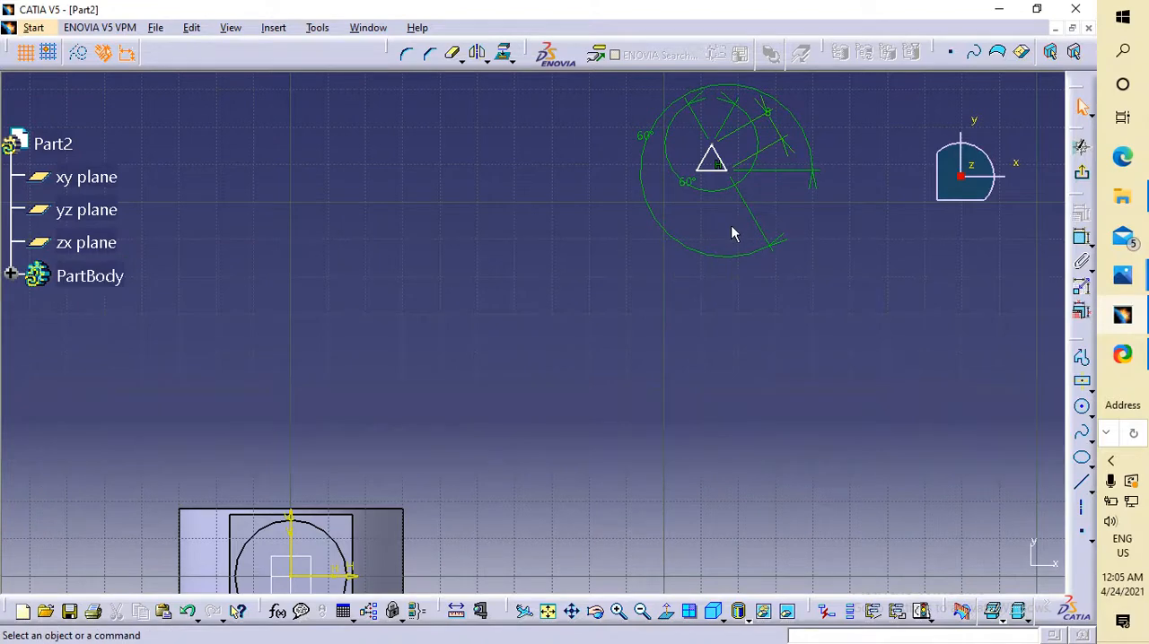
Try to make the triangle's left-hand slanted side coincident with the upper edge of the part's inner square face.
left_click(711, 158)
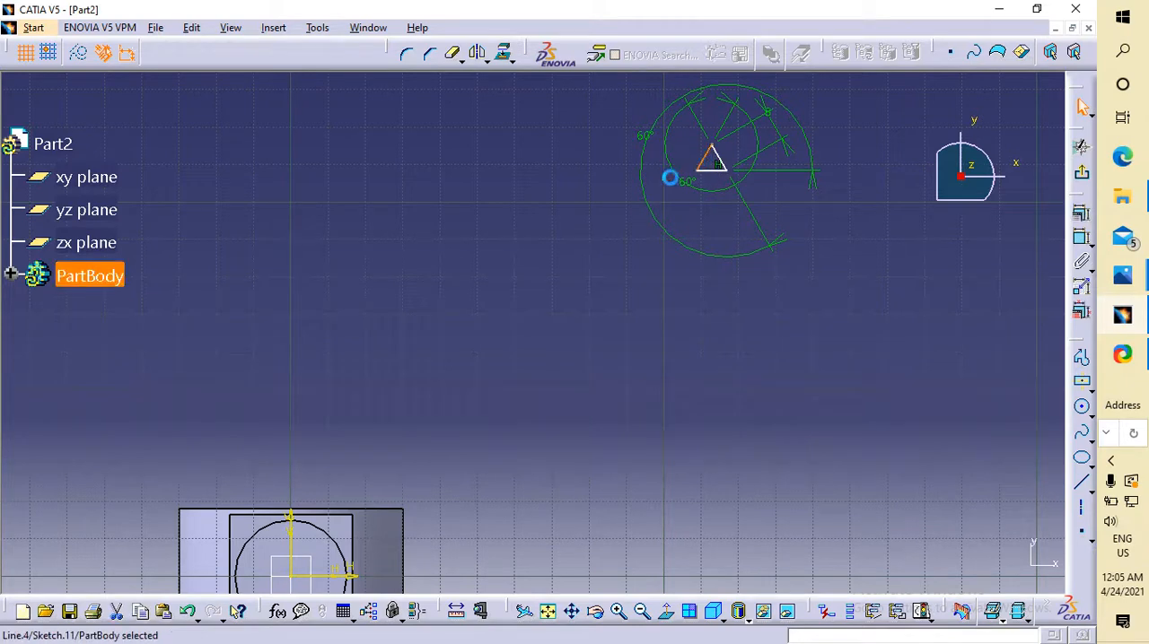
left_click(333, 518, "ctrl")
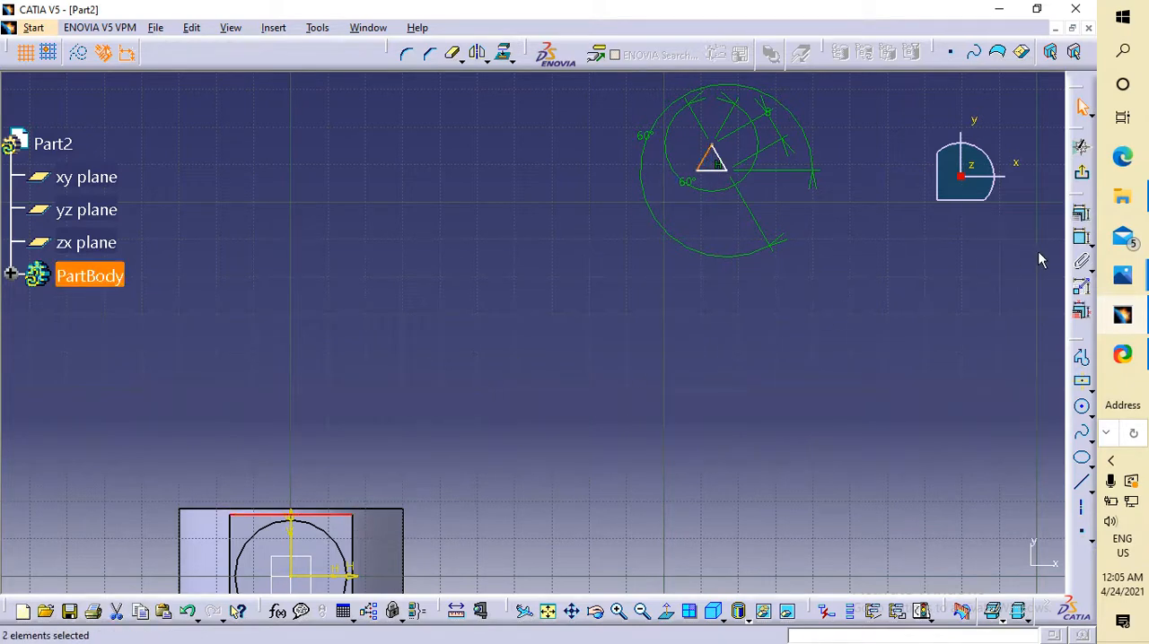
left_click(1085, 218)
left_click(973, 407)
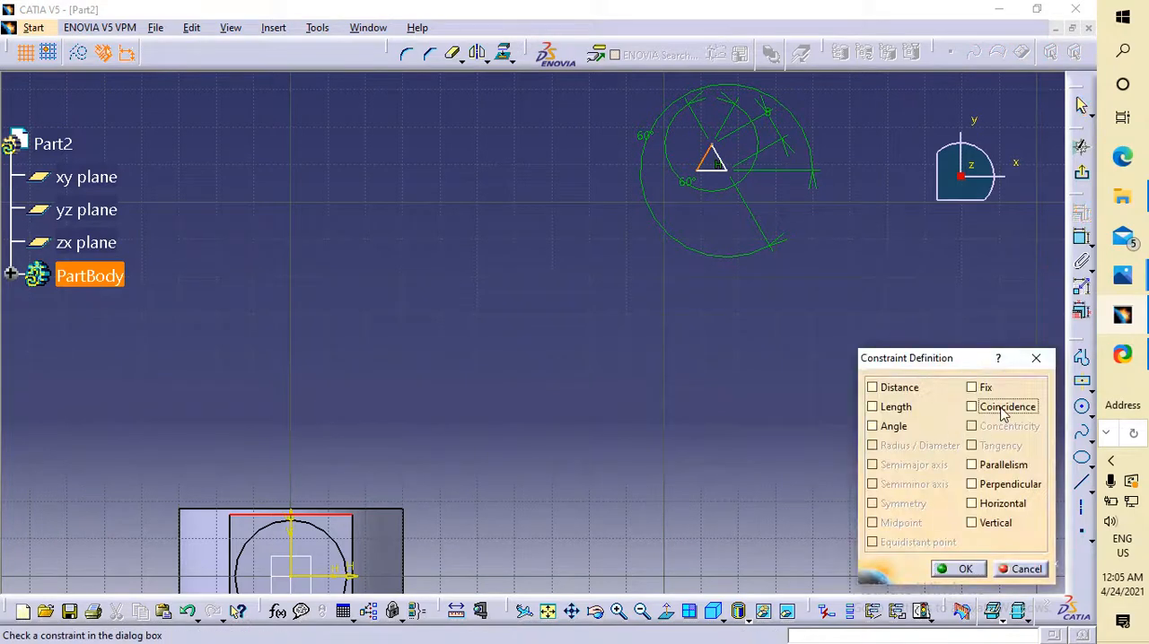
left_click(957, 568)
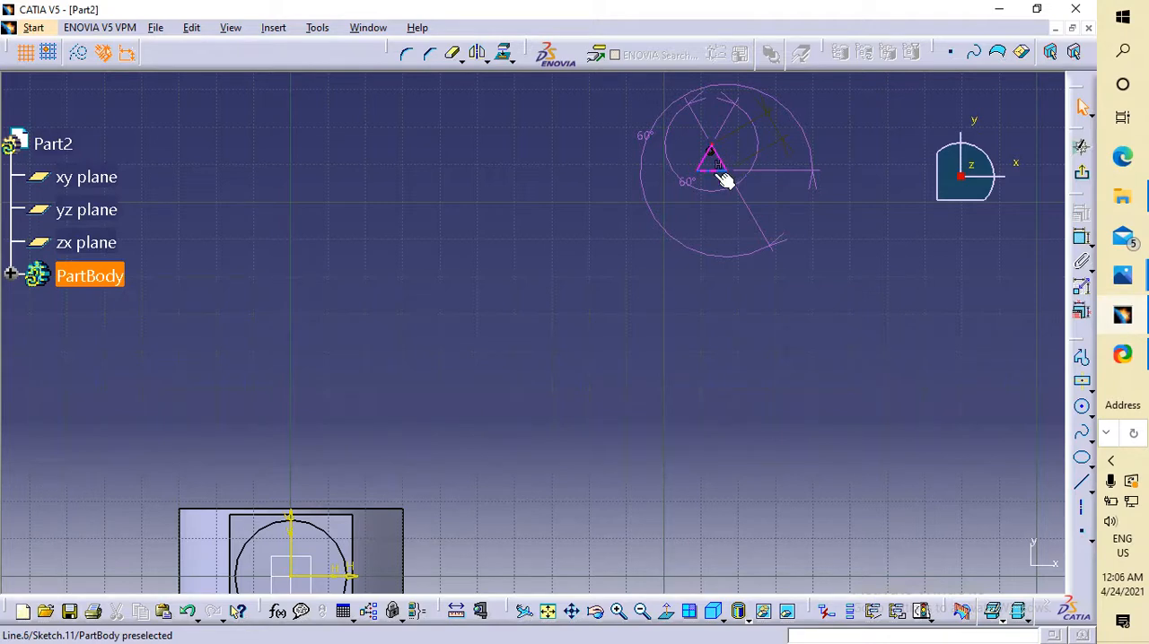
Erase the whole dimensioned triangle from the sketch.
left_click(717, 176)
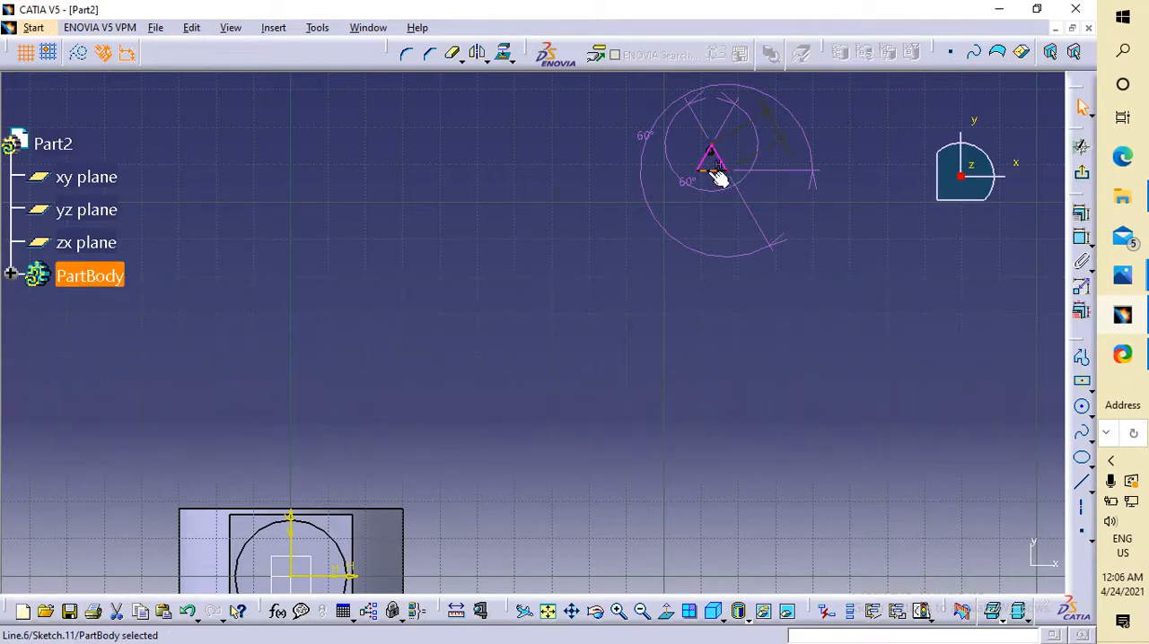
left_click(705, 177)
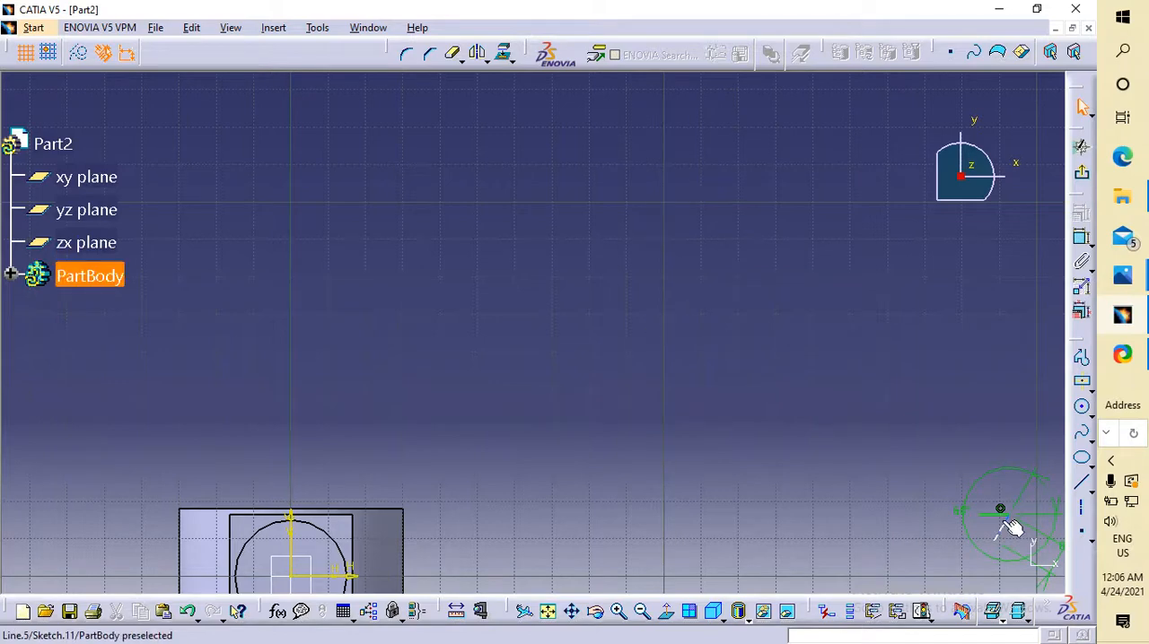
left_click(996, 513)
key("Delete")
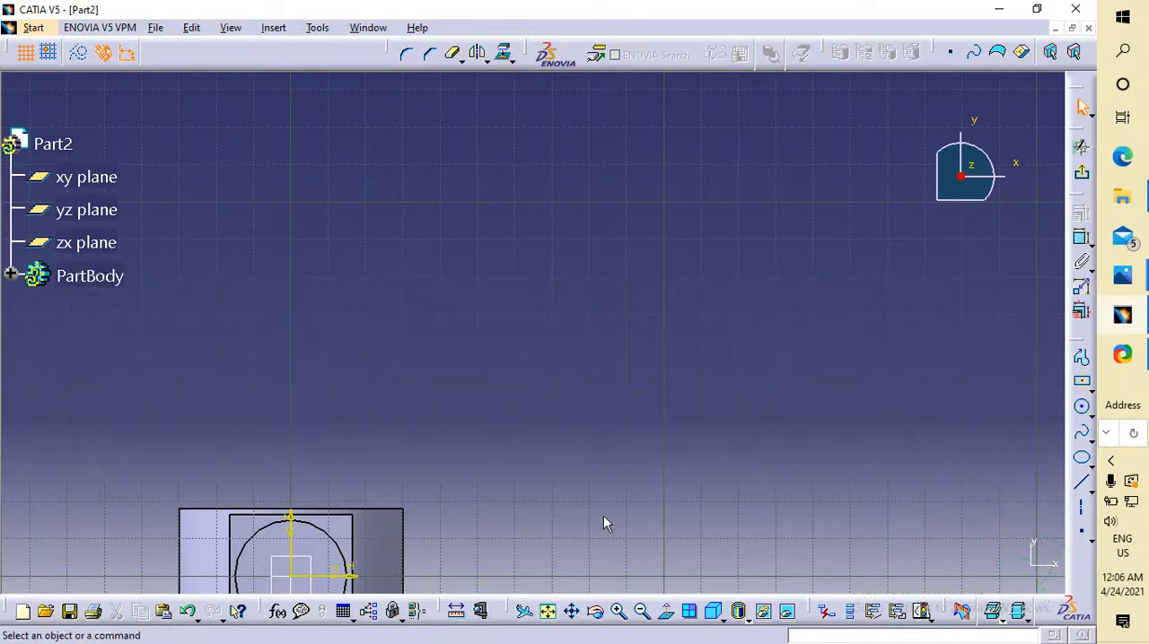
Sketch a closed triangle with the Profile tool across the inner square's upper-right corner, with a horizontal upper side about 14 mm long.
left_click(1082, 357)
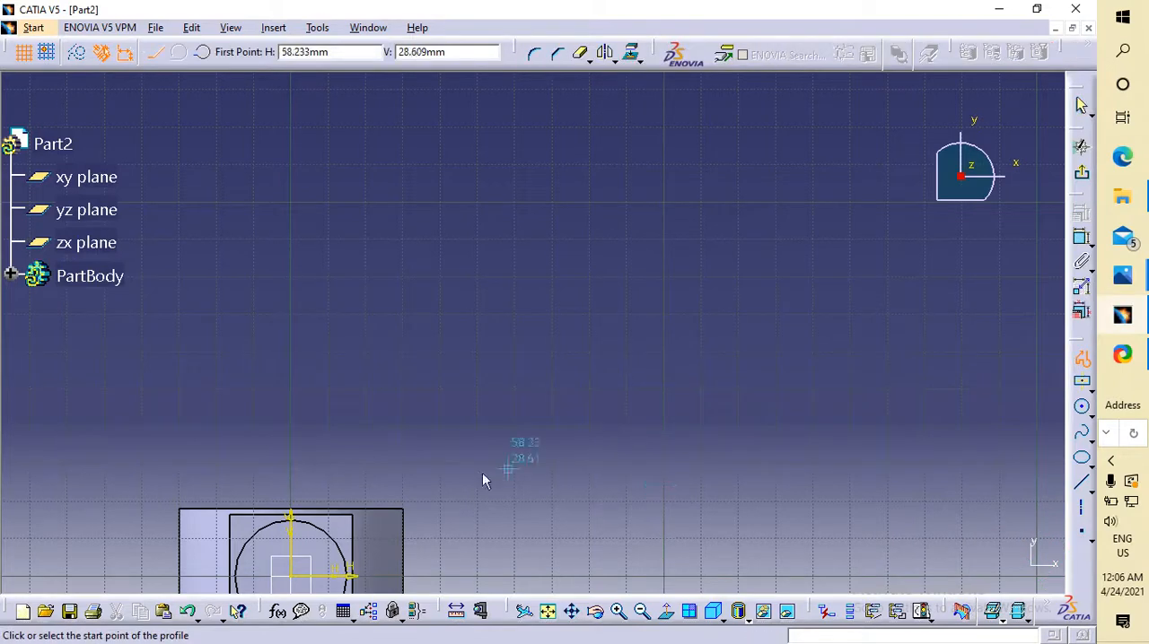
left_click(333, 495)
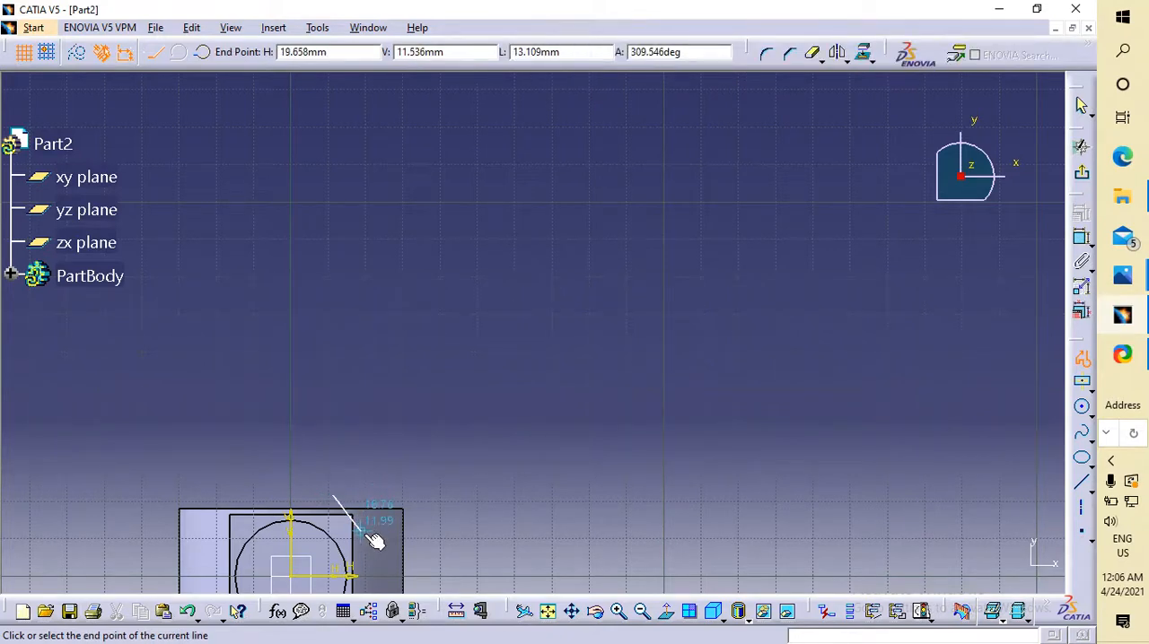
left_click(370, 538)
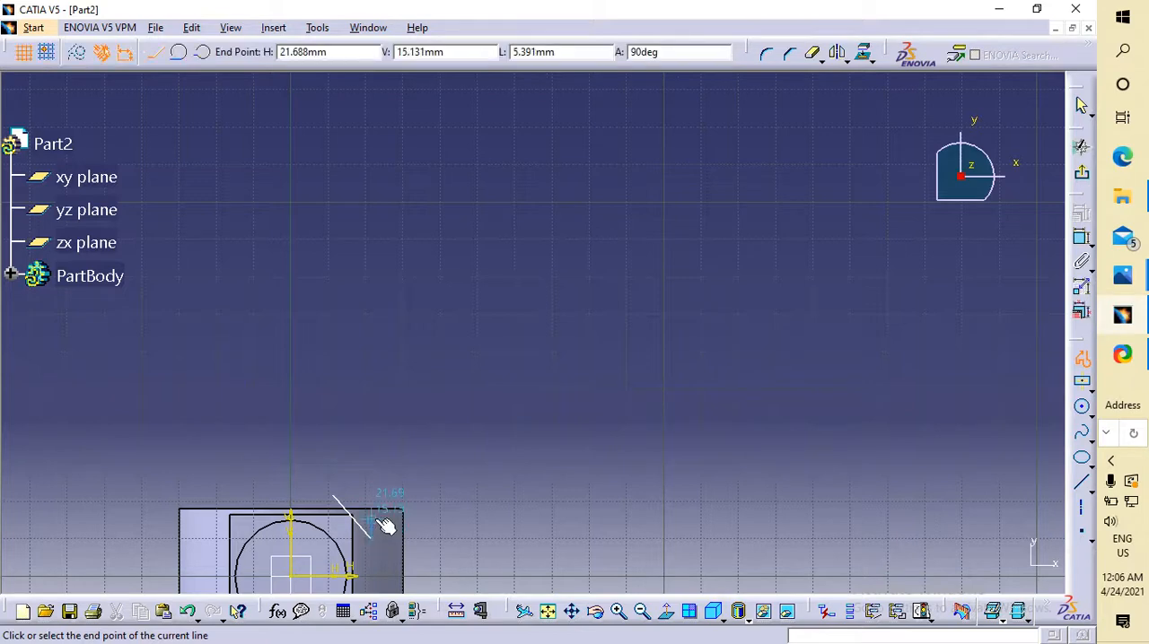
left_click(385, 499)
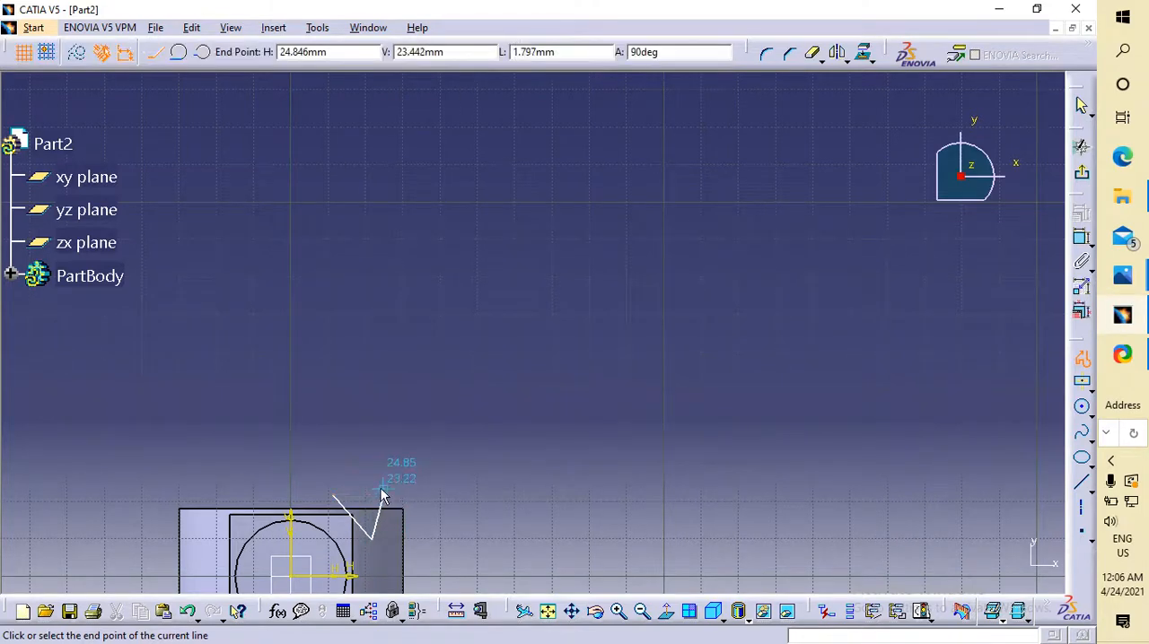
left_click(333, 496)
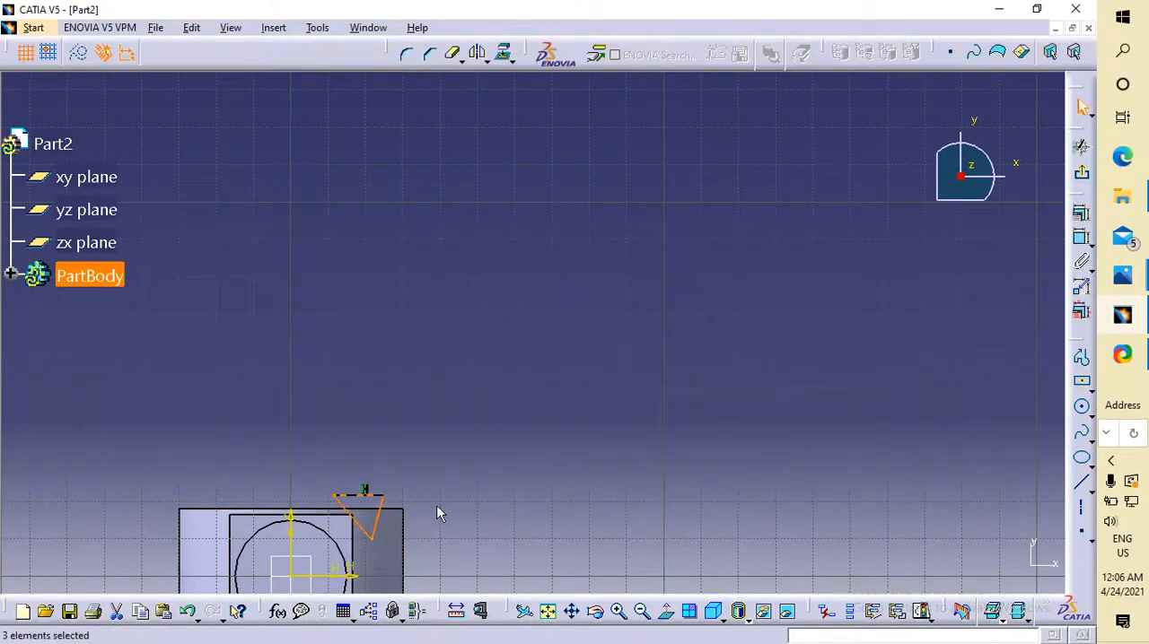
left_click(496, 483)
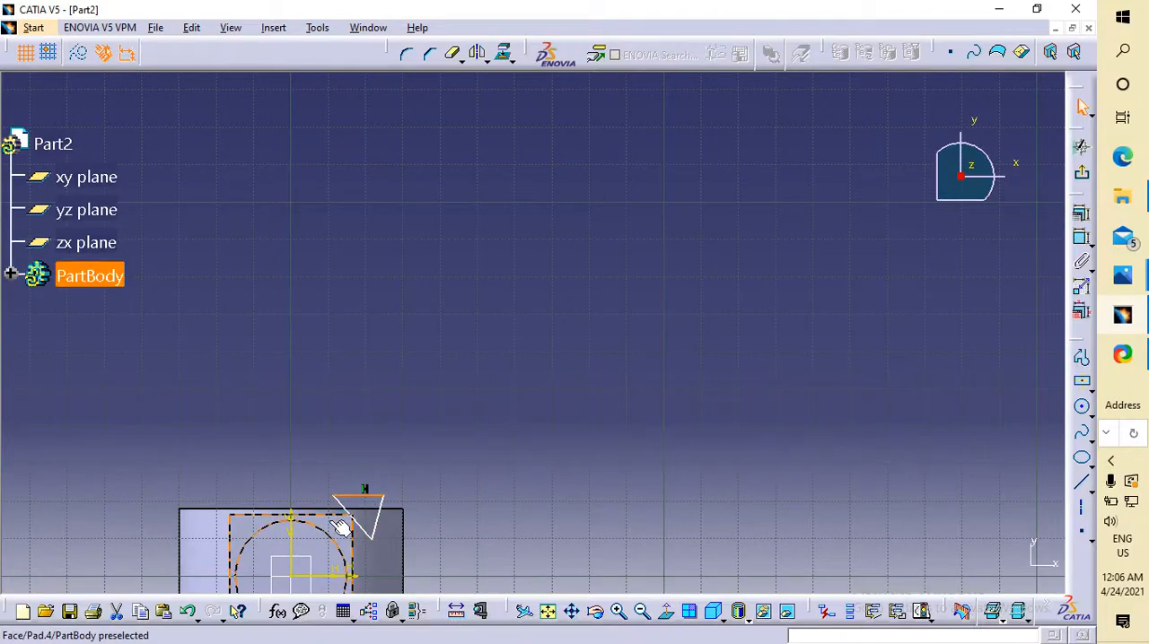
left_click(346, 516)
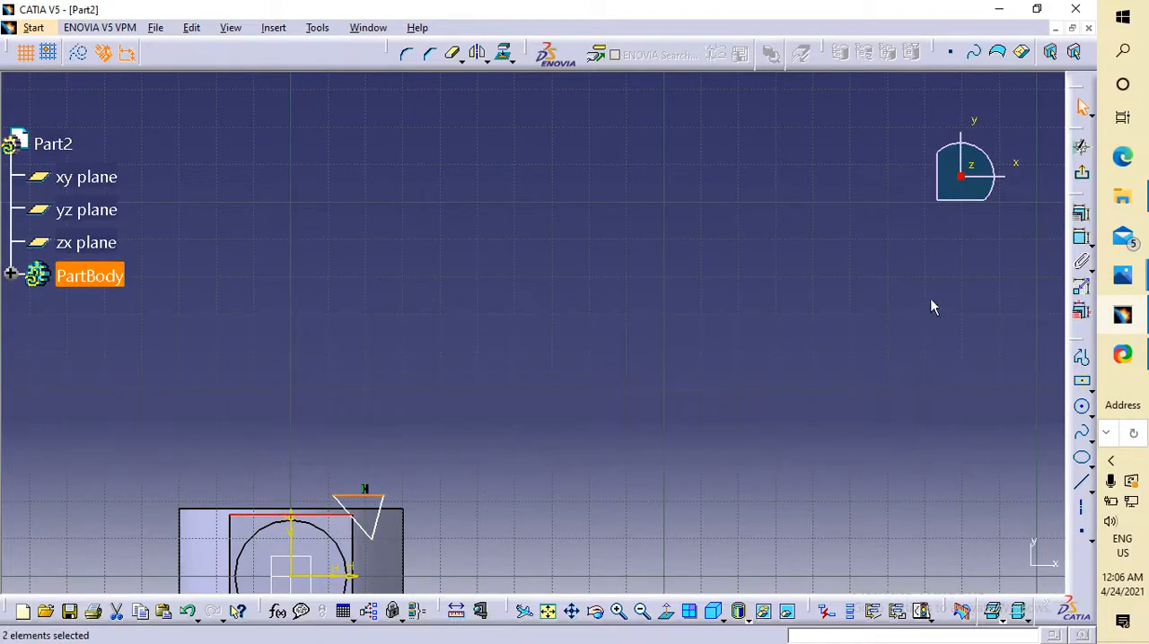
left_click(1082, 237)
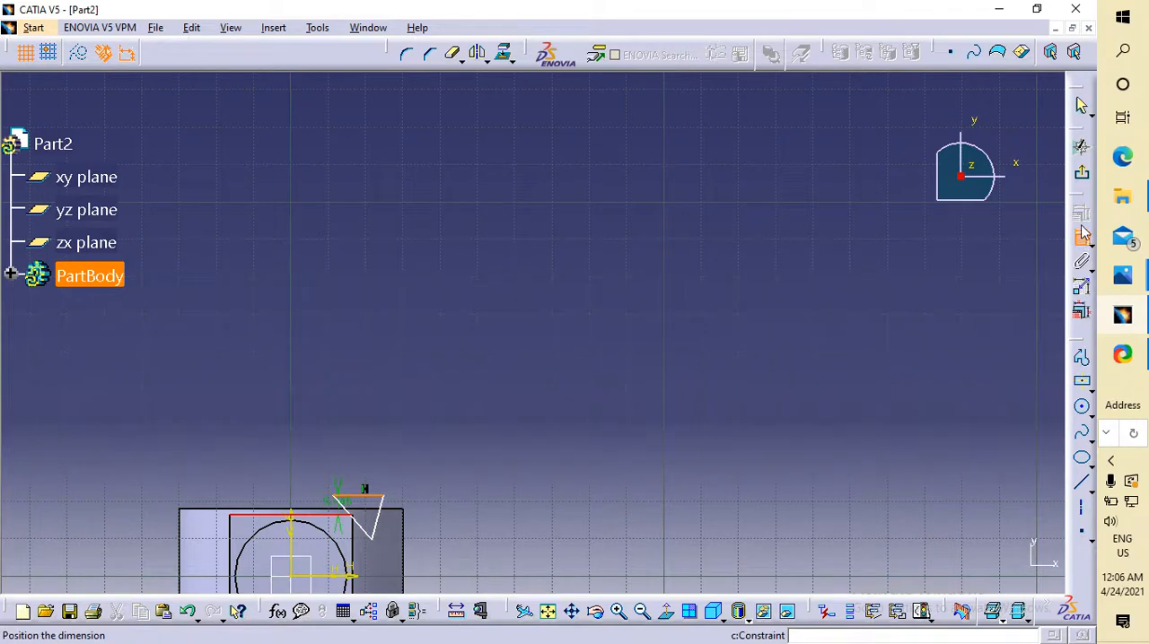
key("Escape")
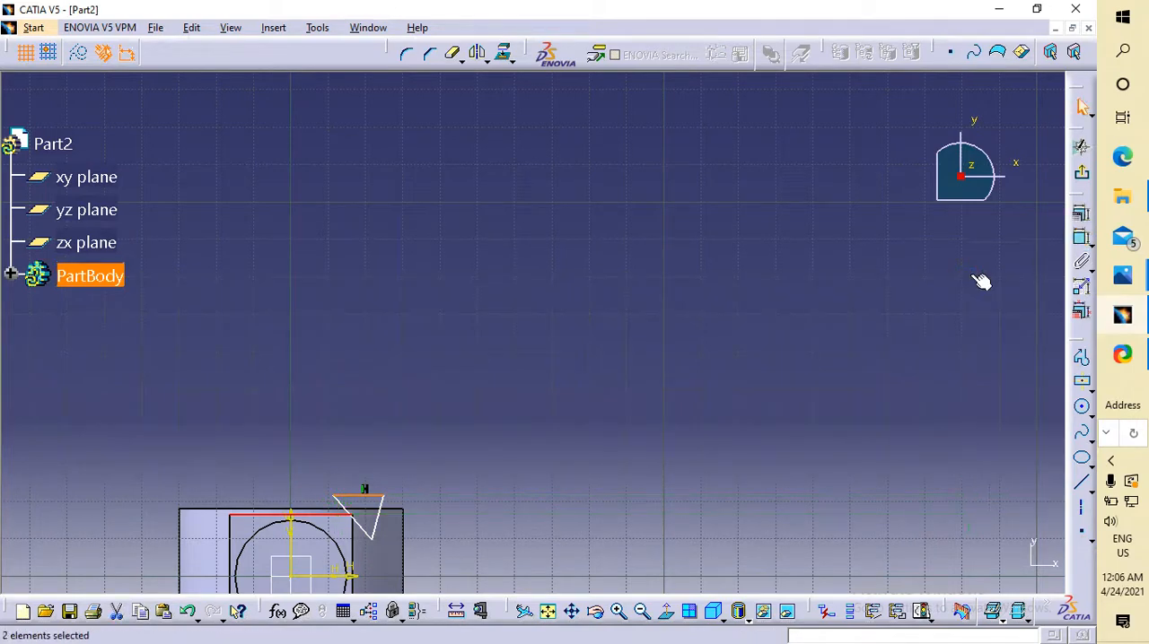
left_click(585, 457)
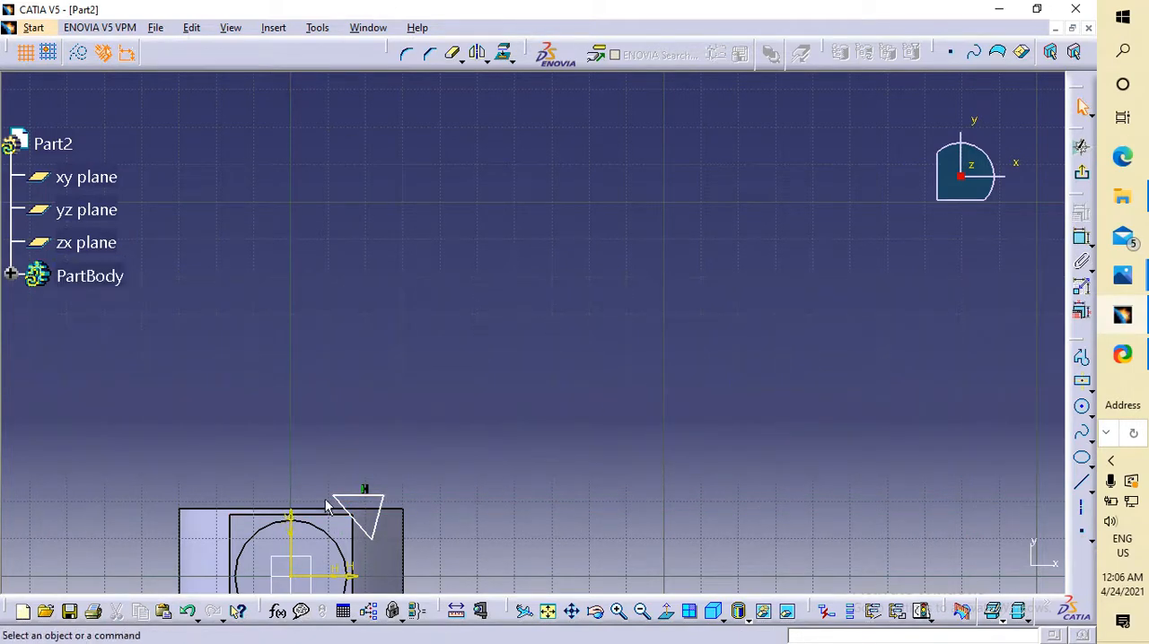
Make the triangle's horizontal upper side coincident with the upper edge of the inner square face.
left_click(361, 496)
left_click(343, 515, "ctrl")
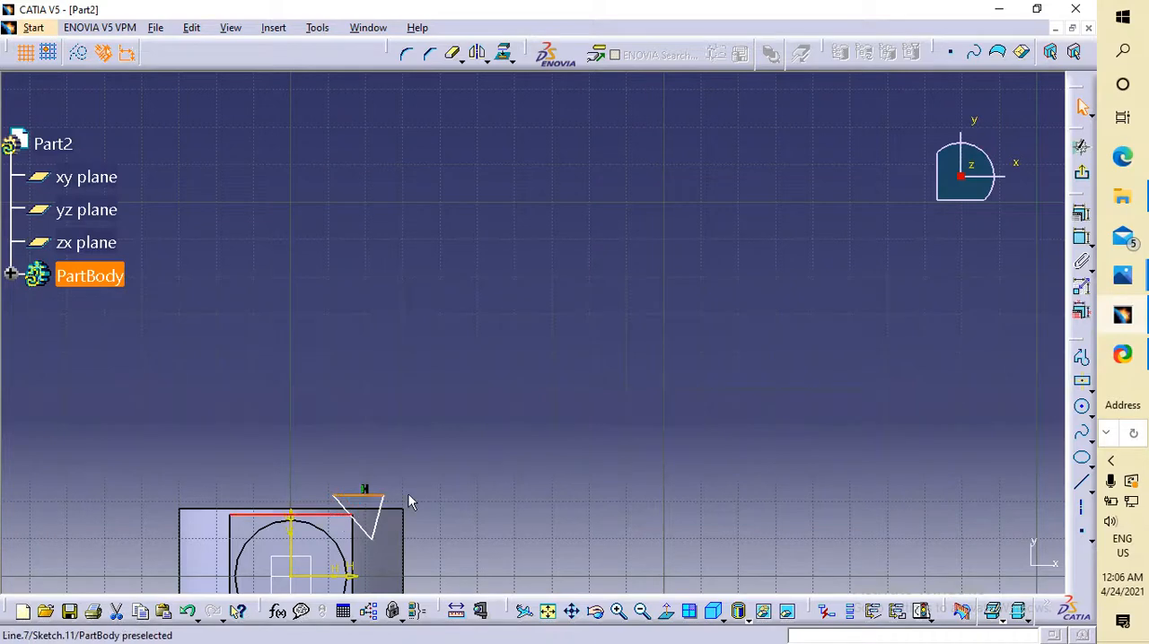
left_click(1081, 213)
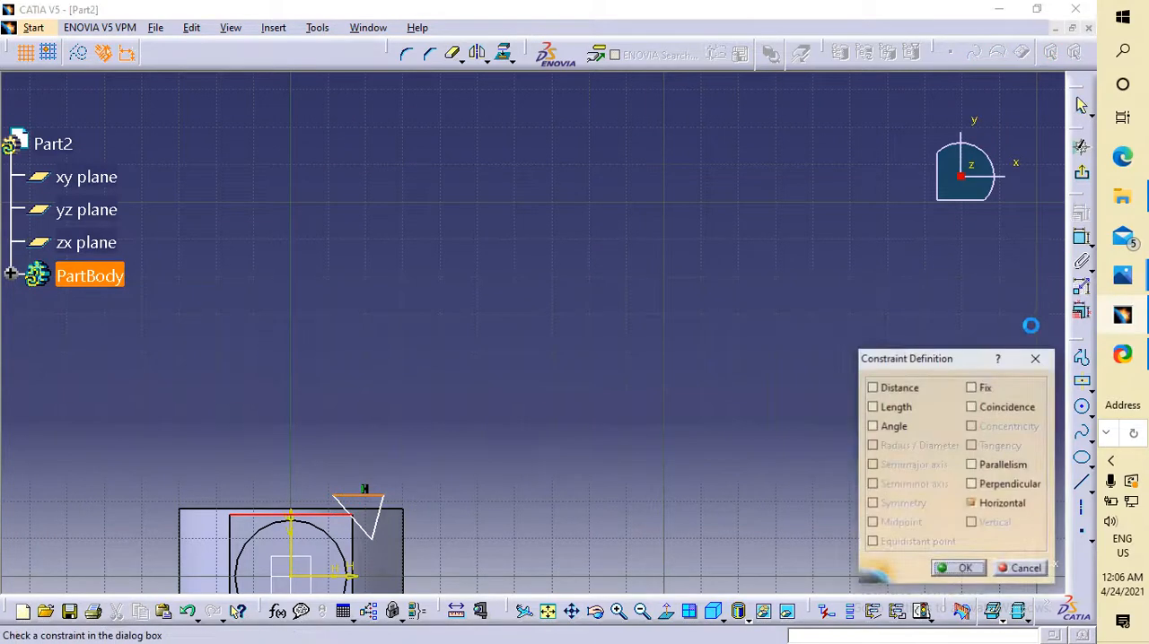
left_click(1007, 407)
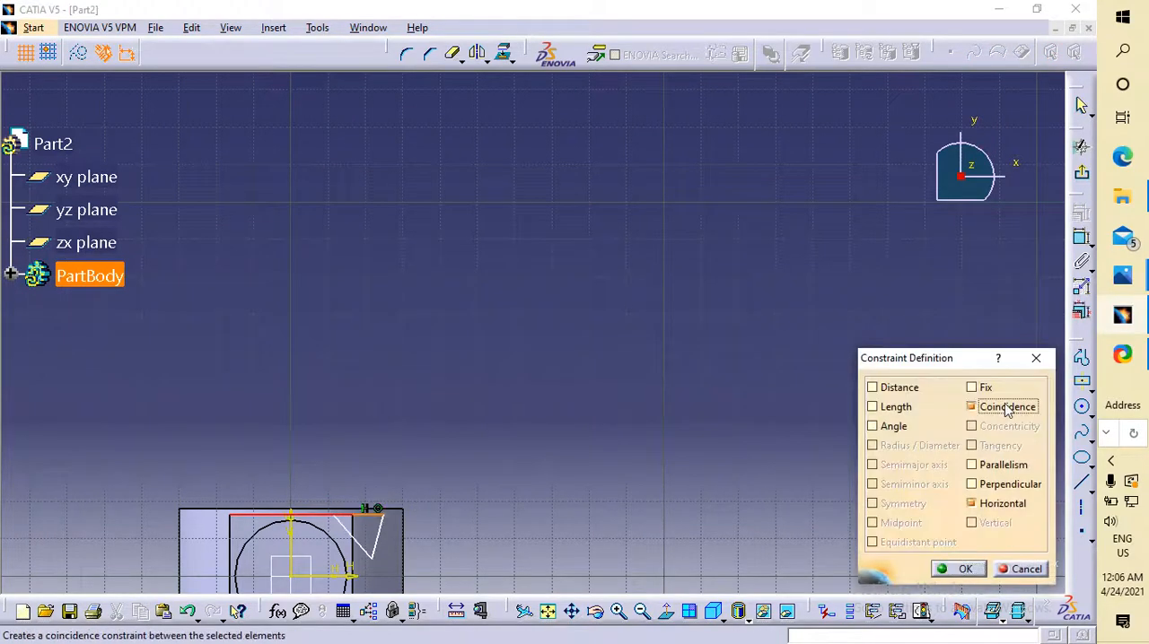
left_click(965, 571)
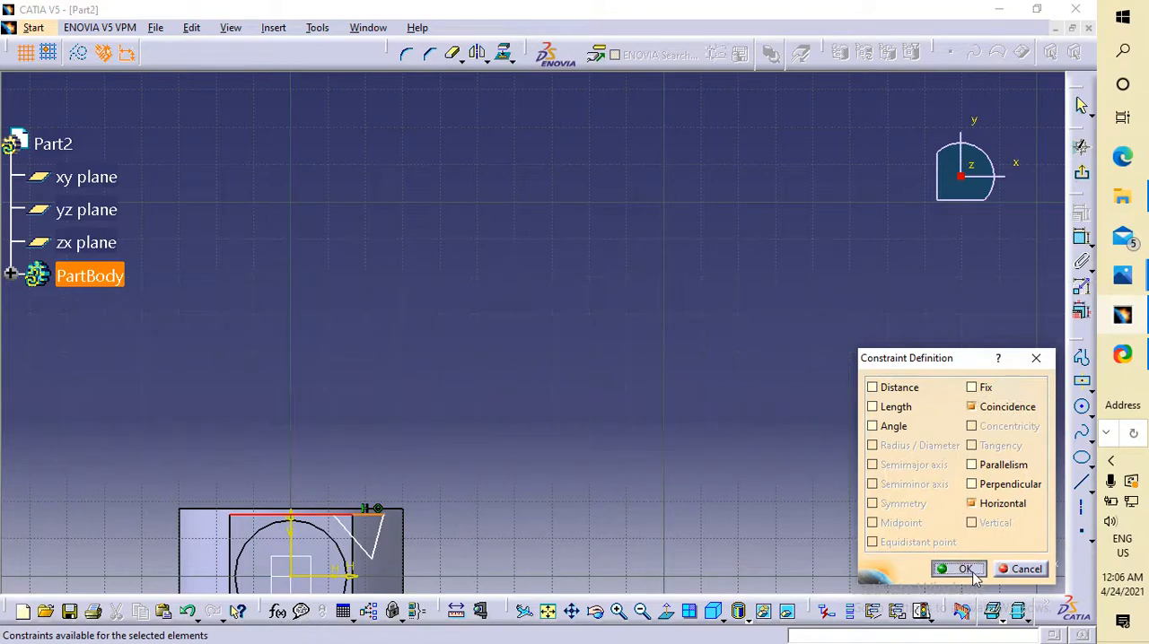
Make the triangle's right-hand side coincident with the right vertical edge of the inner square face.
left_click(377, 540)
left_click(353, 556, "ctrl")
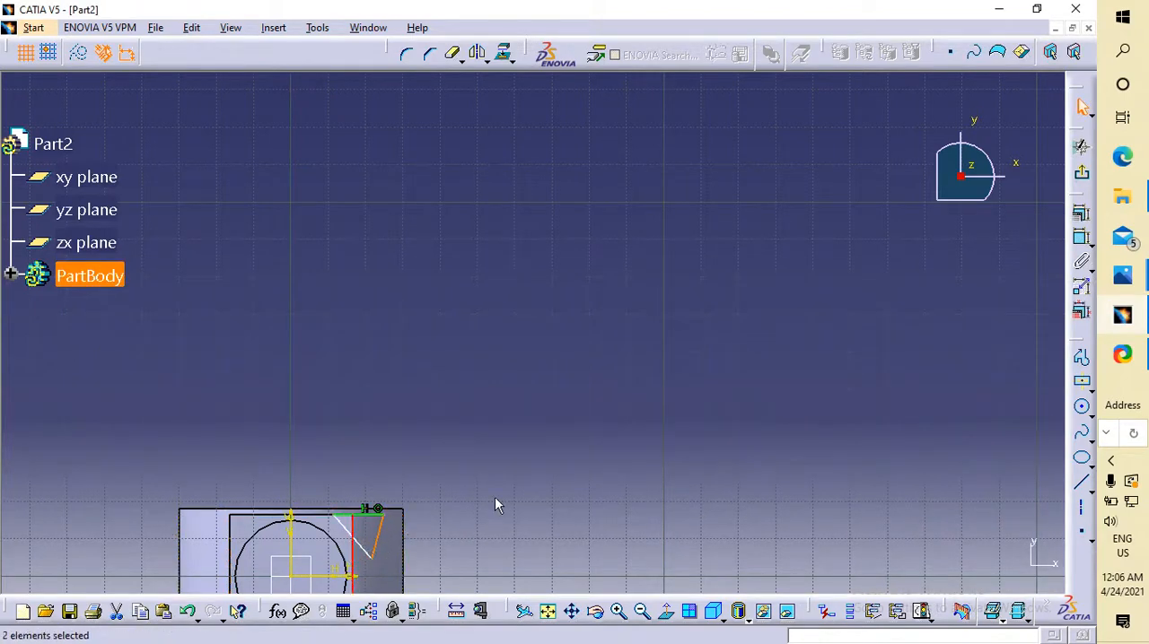
left_click(1082, 216)
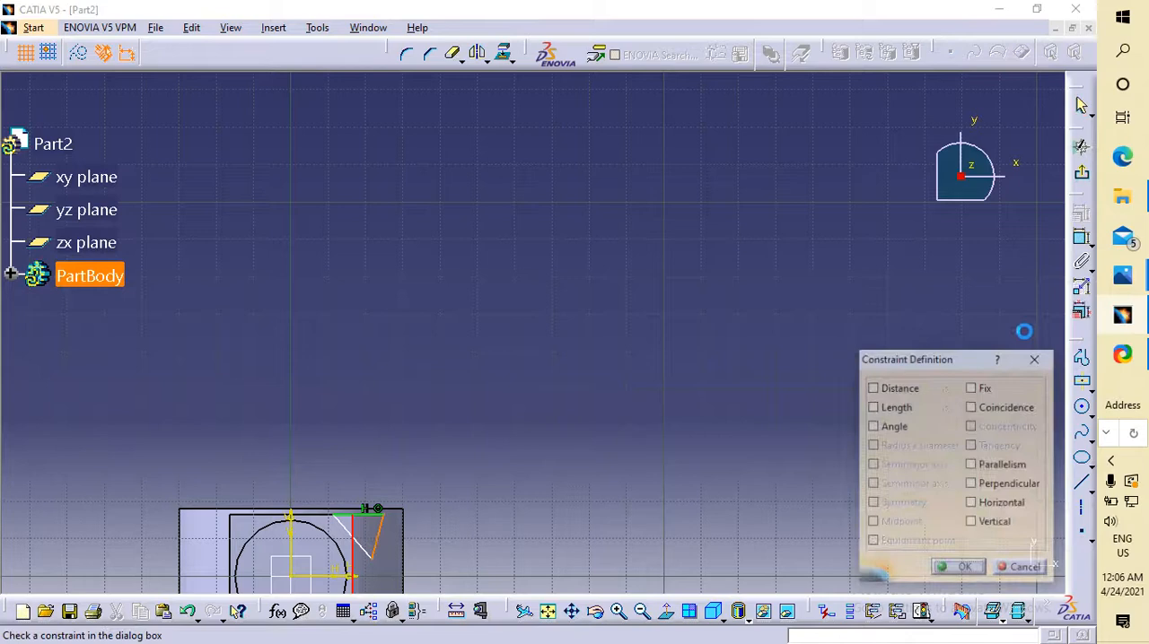
left_click(995, 414)
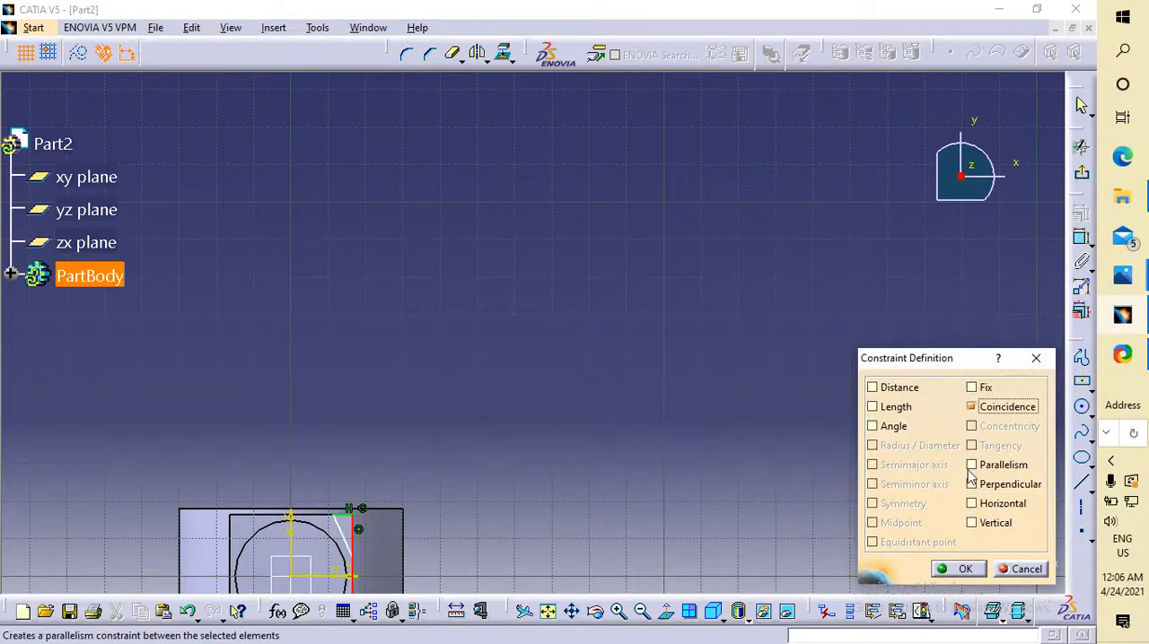
left_click(959, 569)
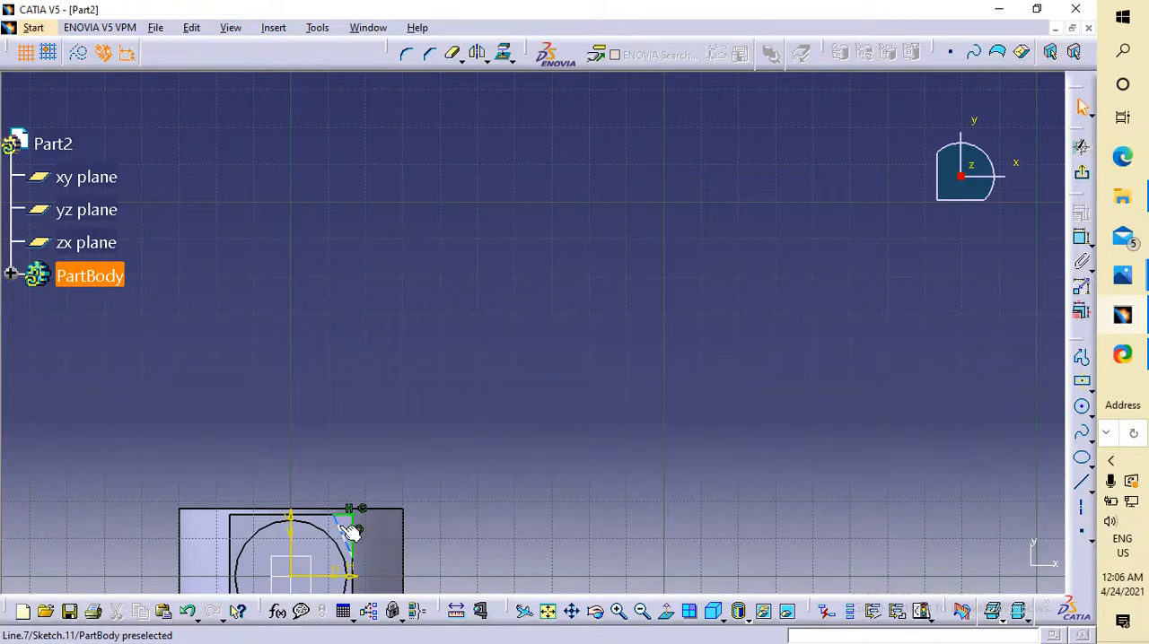
Dimension the triangle's sloped side and set its length to 8 mm.
left_click(349, 530)
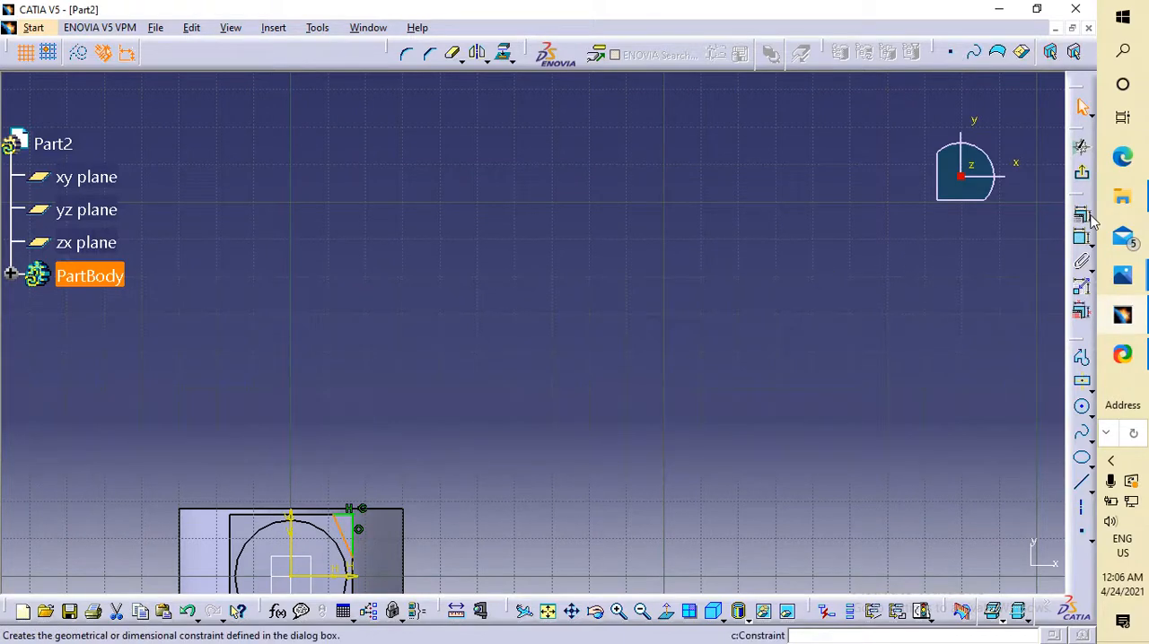
left_click(1082, 214)
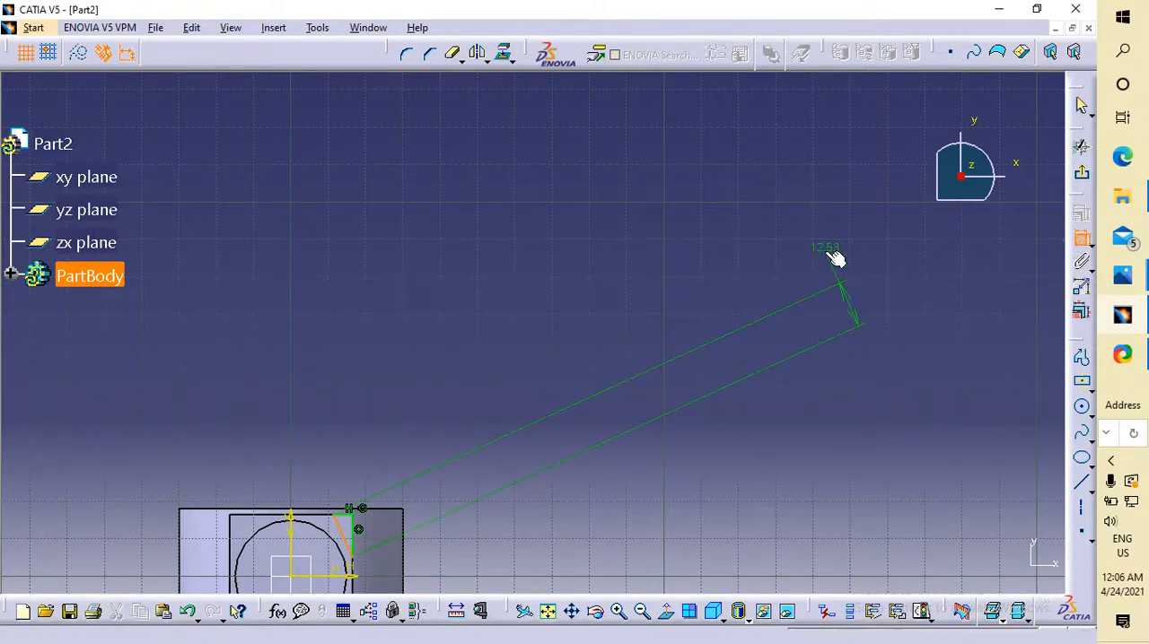
left_click(648, 309)
left_click(656, 305)
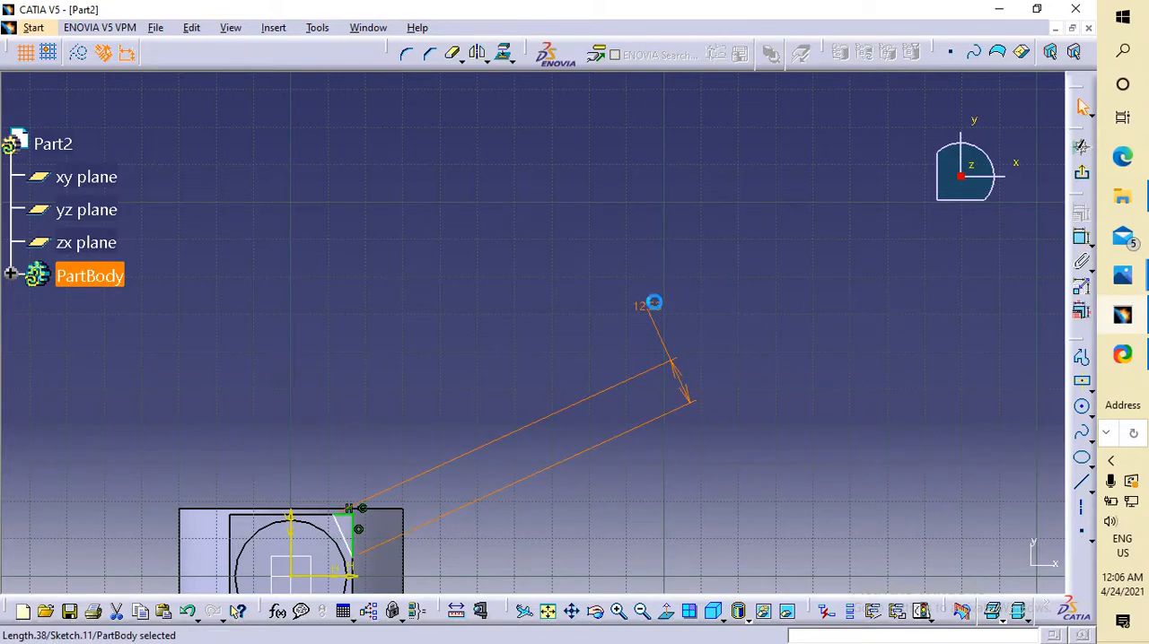
type("8")
double_click(656, 307)
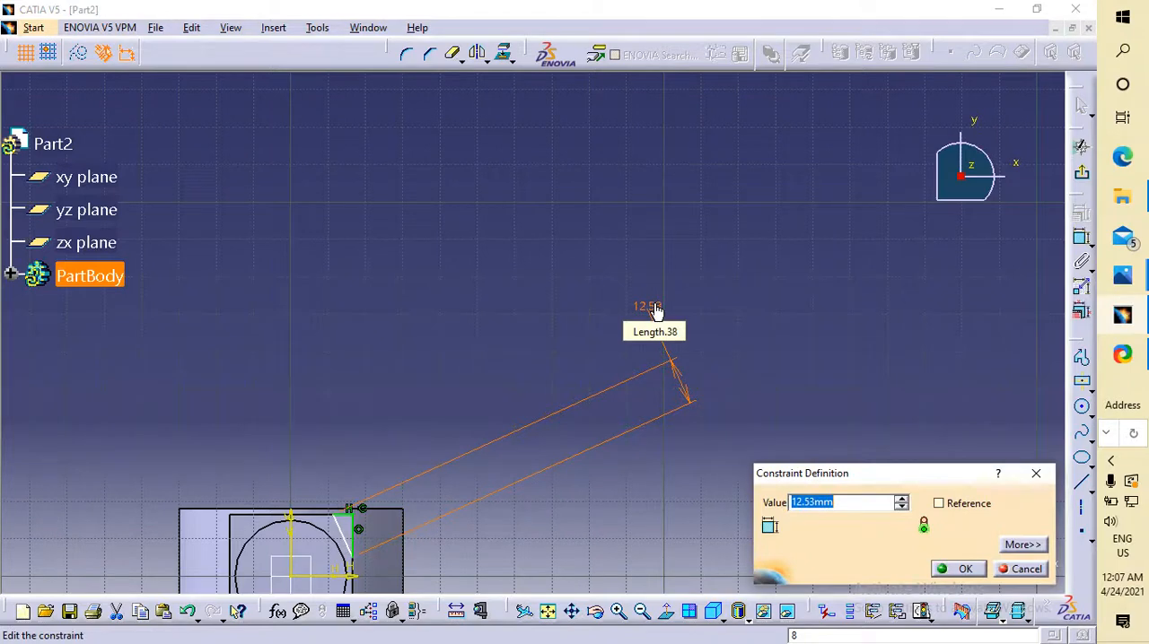
type("8]\\")
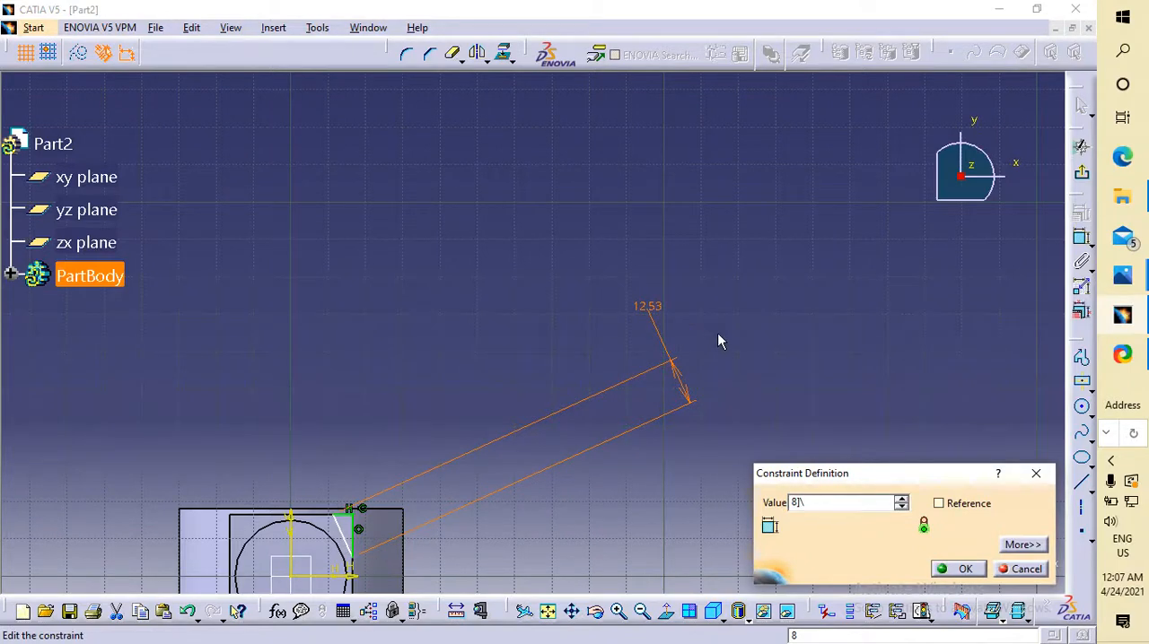
key("Return")
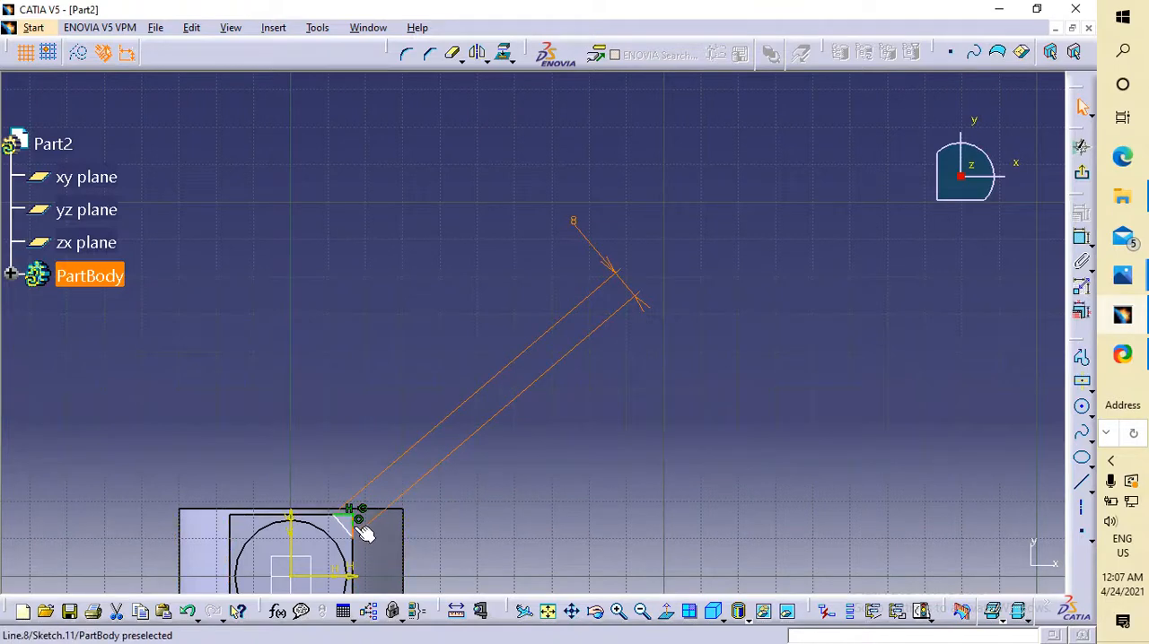
left_click(803, 374)
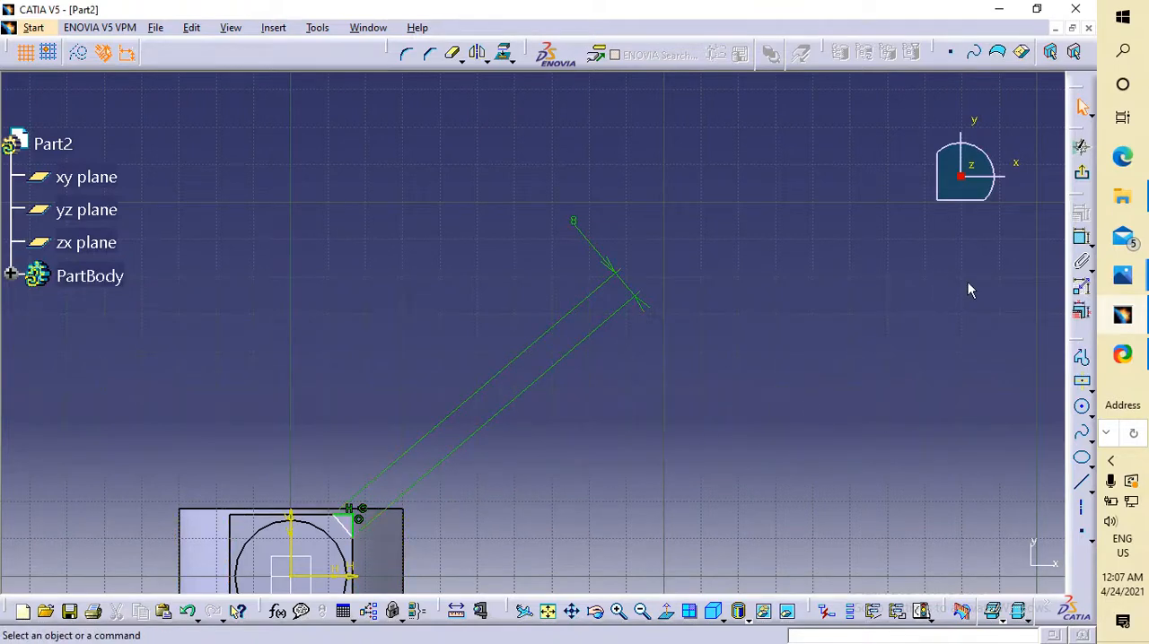
Constrain the angle between the triangle's sloped side and its vertical right-hand side to 60°.
left_click(1081, 238)
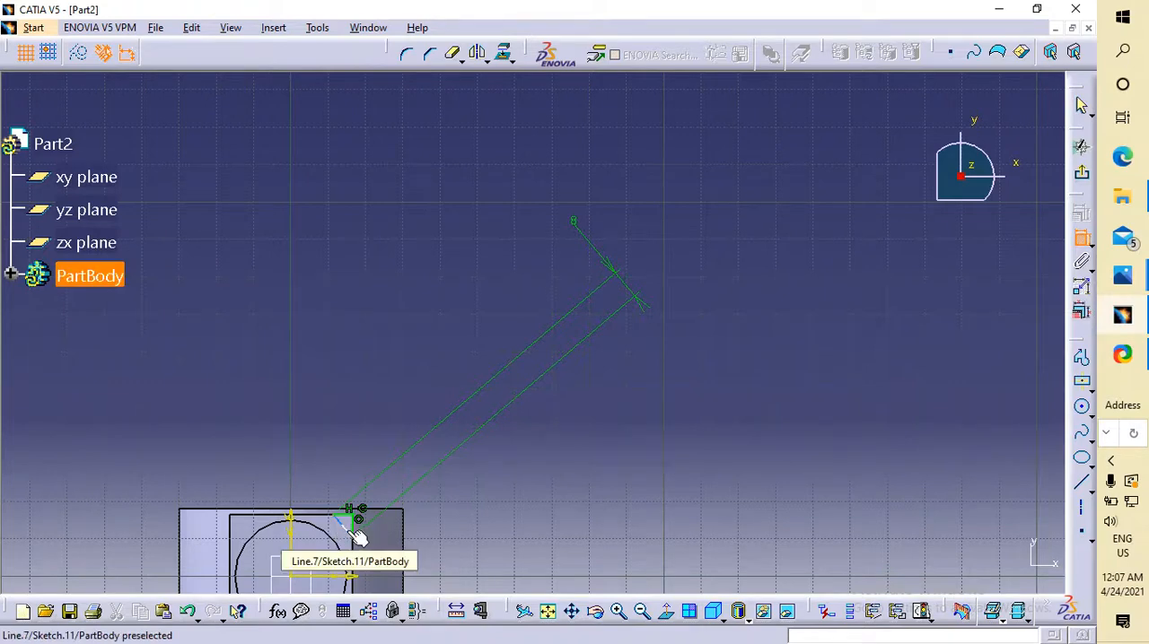
left_click(357, 536)
left_click(362, 531)
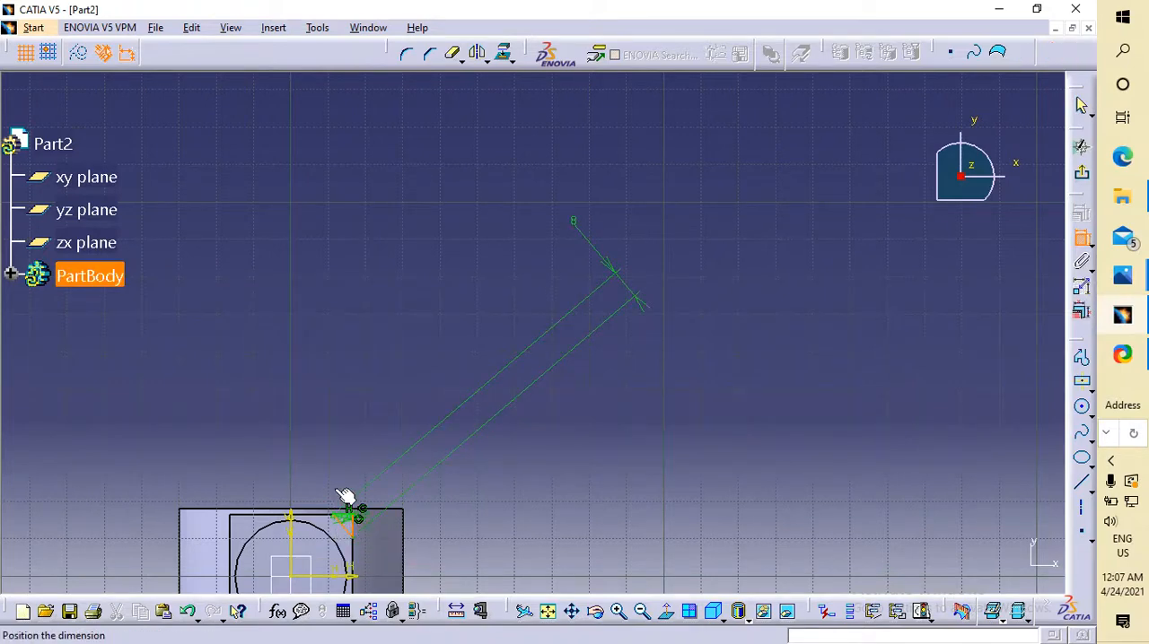
left_click(323, 436)
double_click(316, 424)
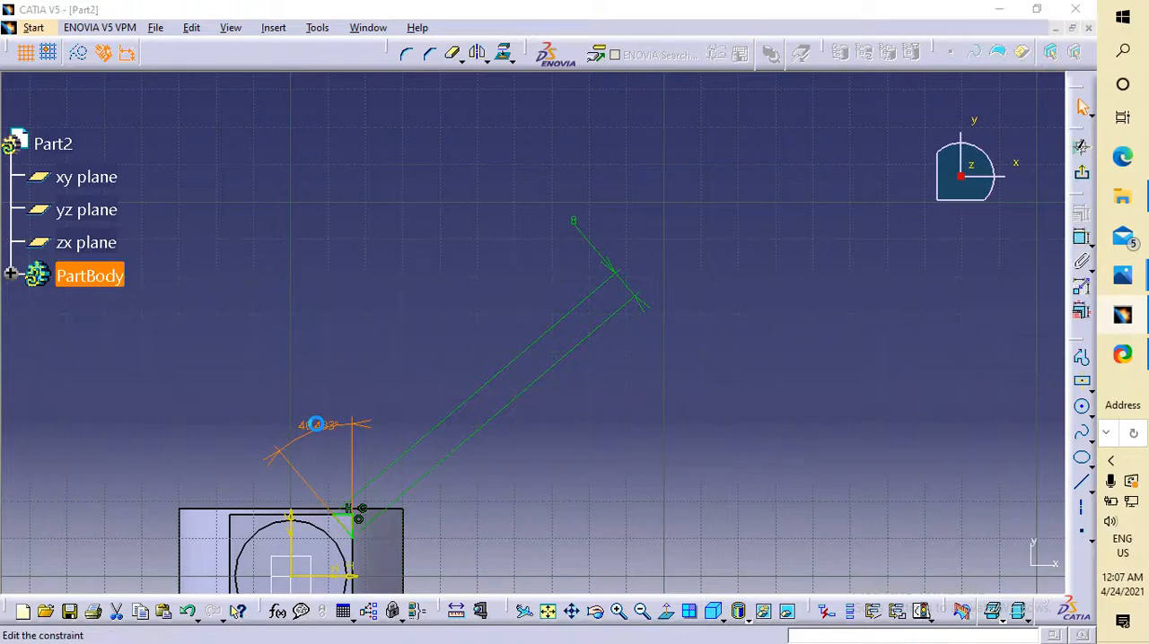
type("60")
key("Return")
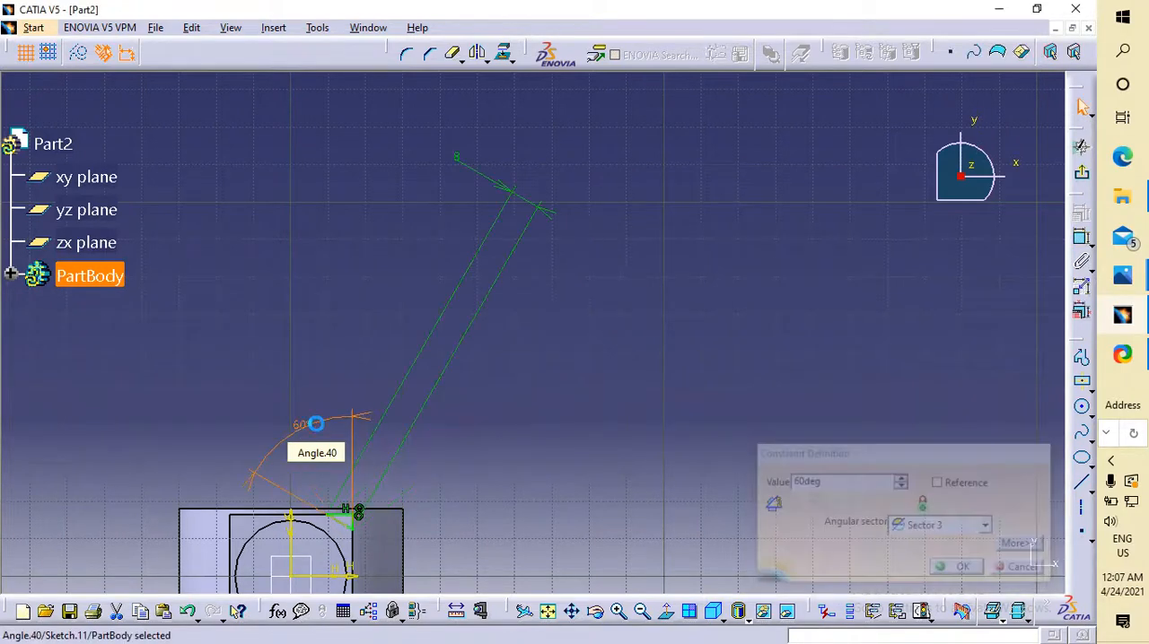
Try adding an angle dimension between the triangle's sloped side and its horizontal upper side, and delete it.
left_click(350, 526)
left_click(361, 515, "ctrl")
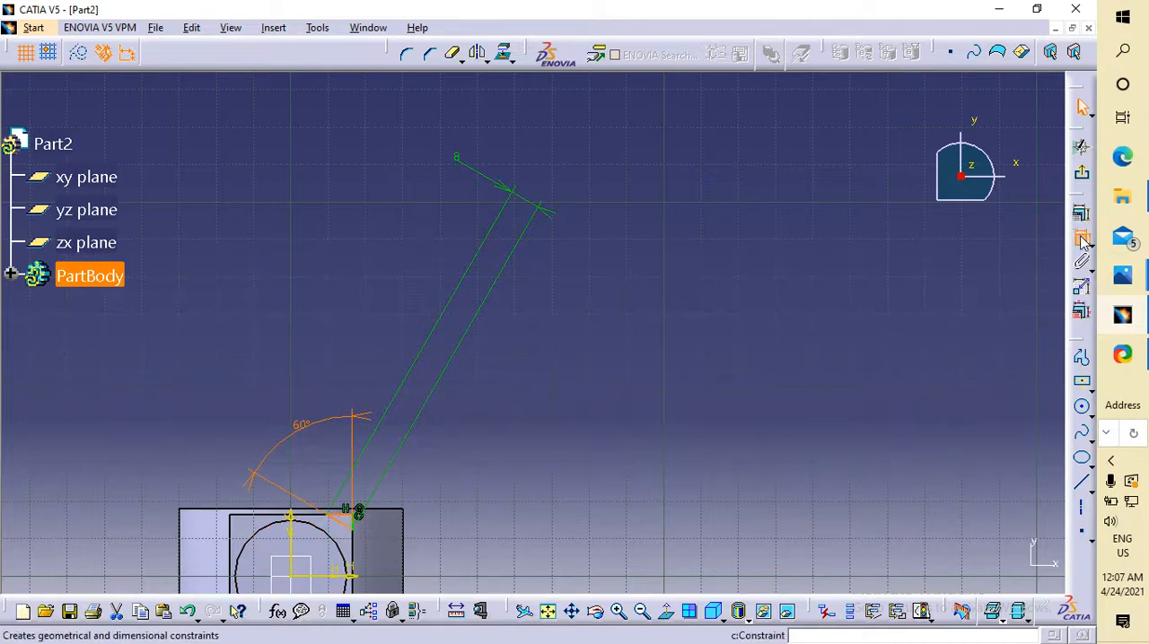
left_click(1081, 238)
left_click(349, 528)
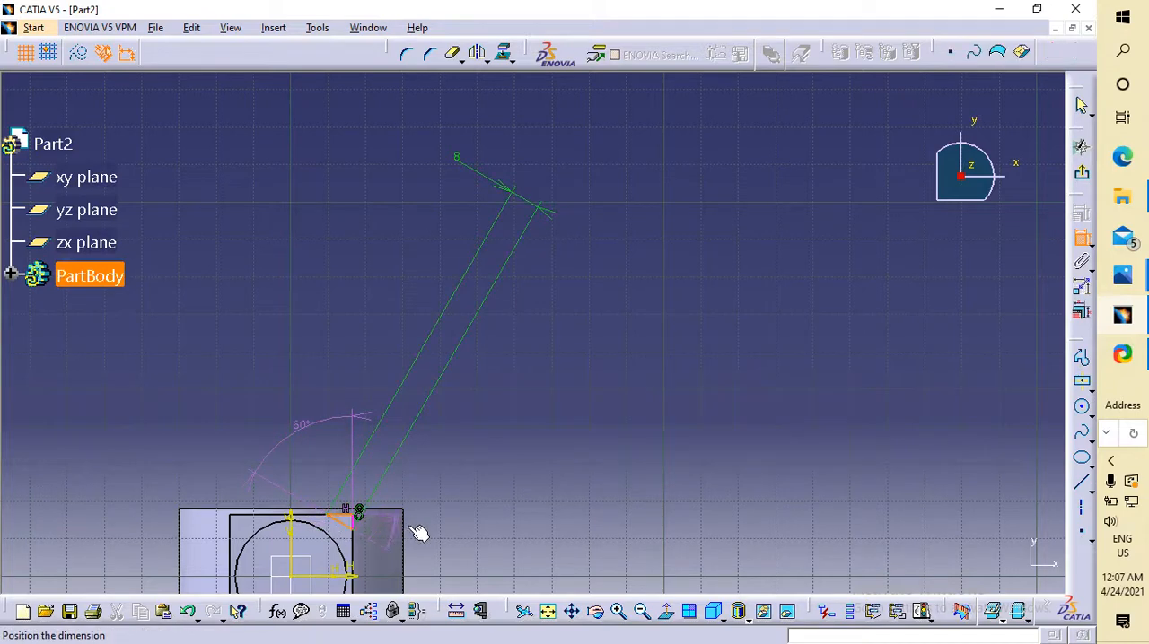
left_click(503, 544)
double_click(503, 542)
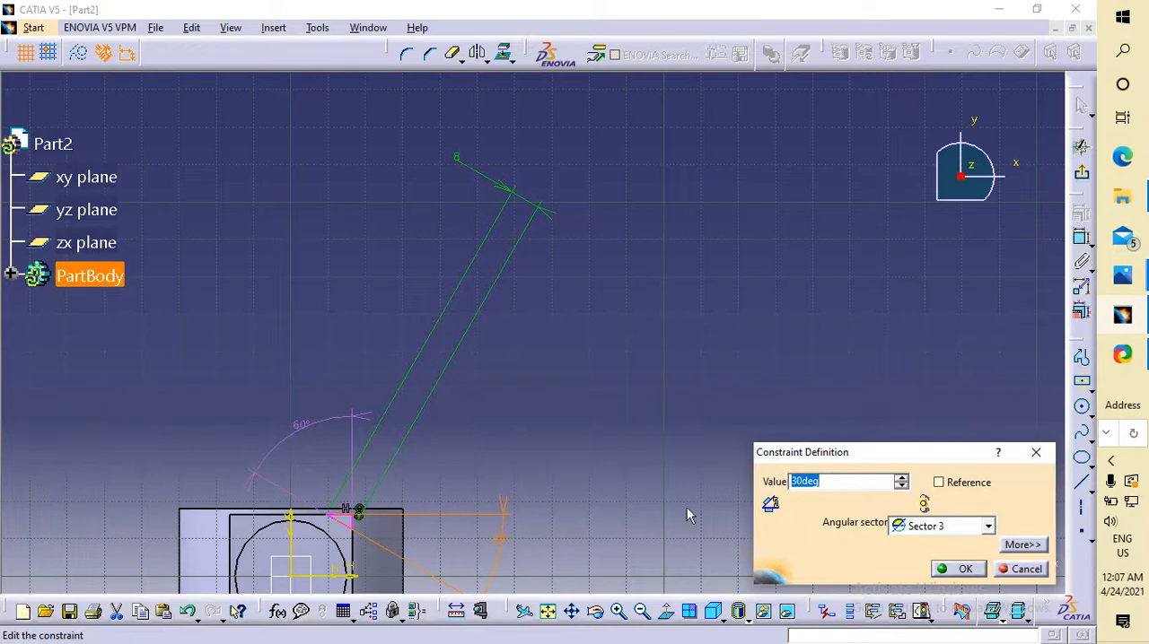
left_click(1036, 452)
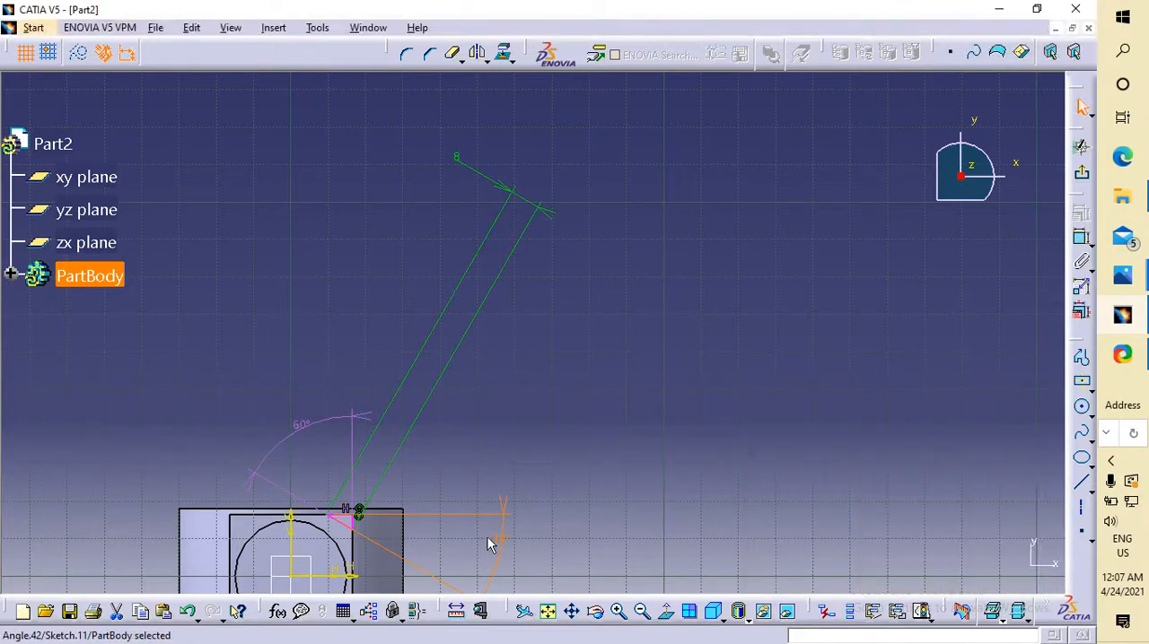
key("Delete")
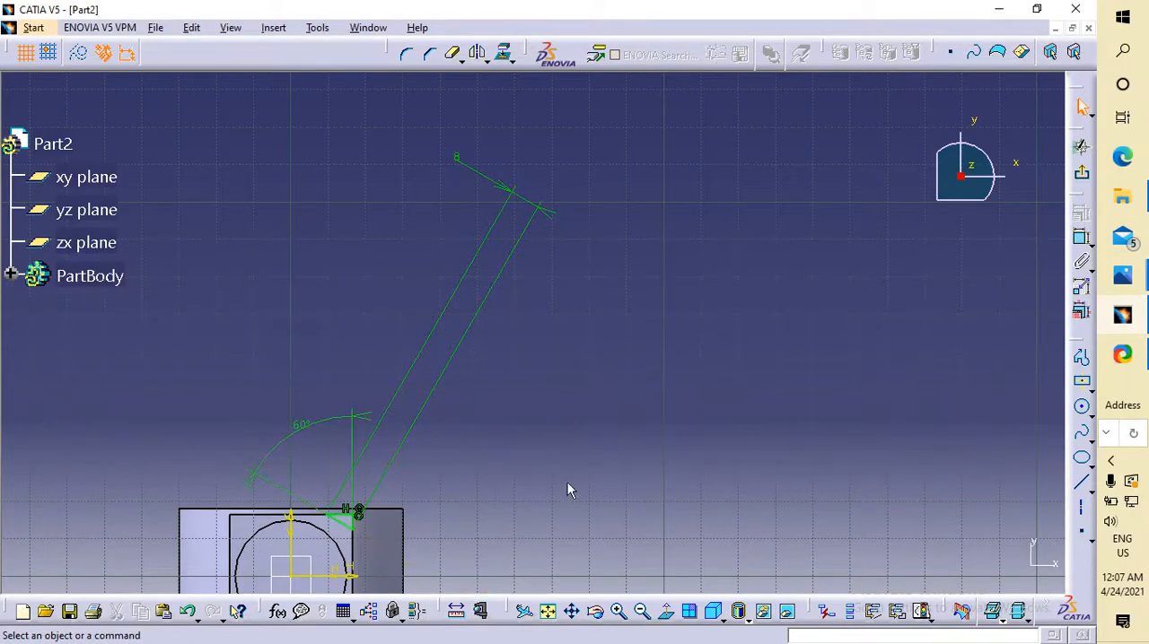
Try constraining the angle between the triangle's sloped and horizontal sides to 60°, and remove that constraint.
left_click(1083, 253)
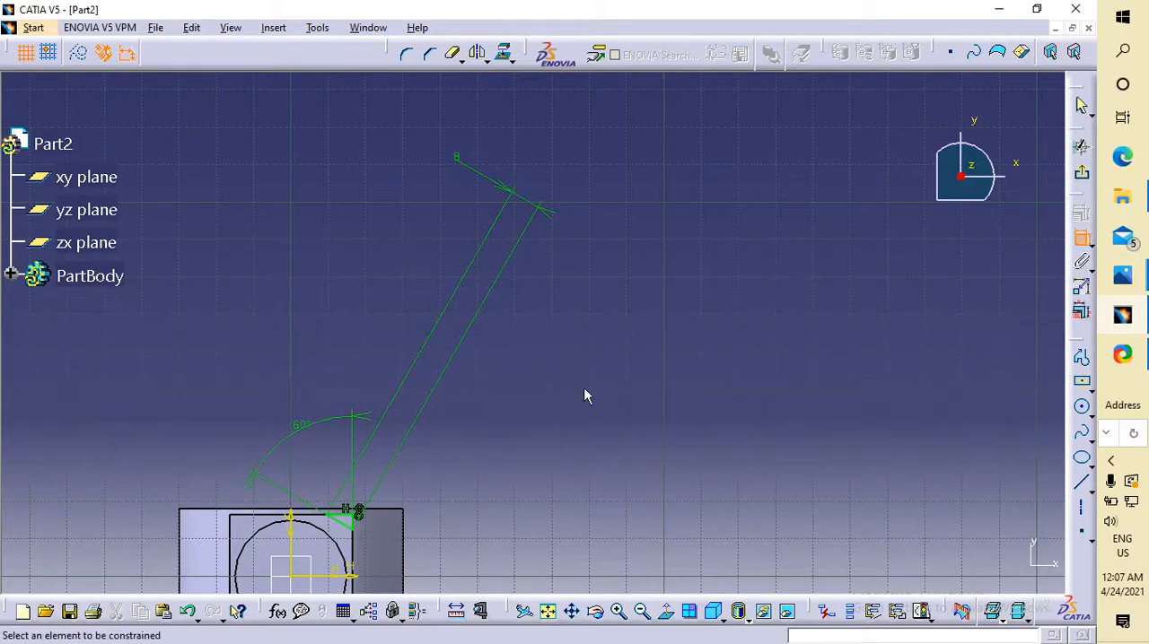
mouse_move(415, 483)
middle_mouse_down("ctrl")
mouse_move(436, 372)
mouse_move(423, 426)
mouse_move(633, 159)
mouse_move(691, 141)
middle_mouse_up("ctrl")
left_click(347, 505)
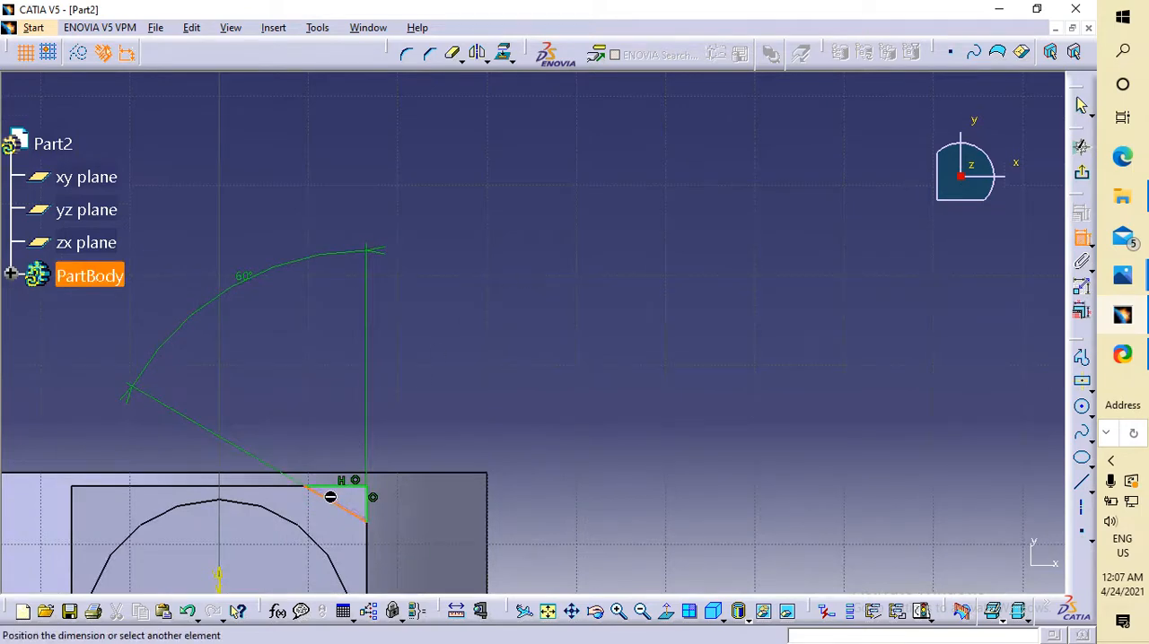
left_click(345, 489)
left_click(554, 501)
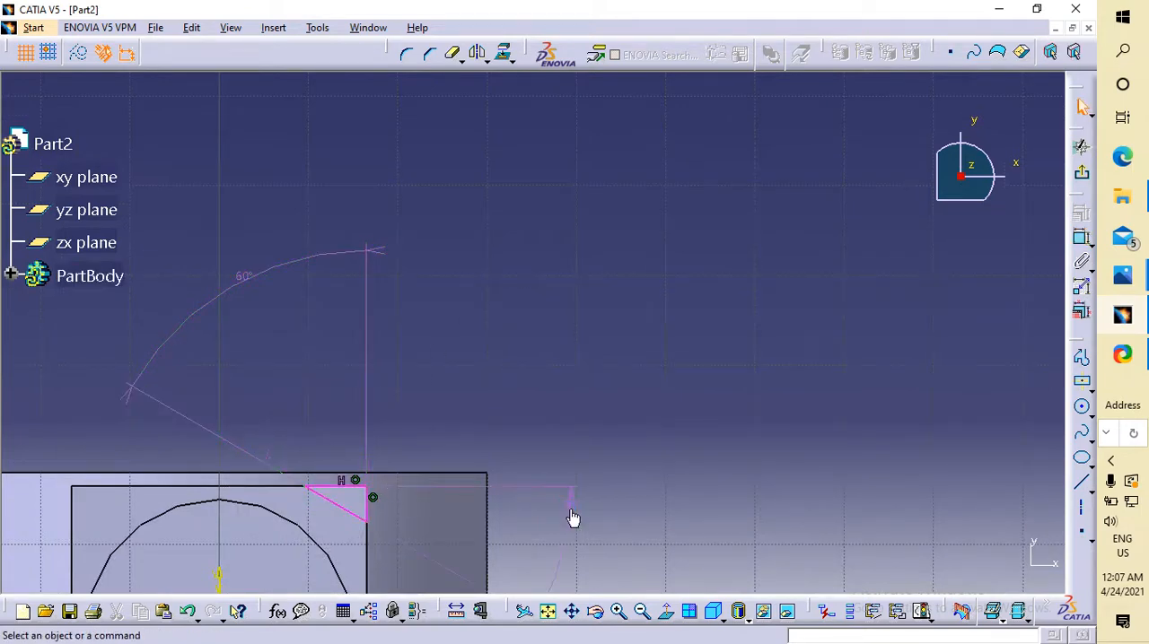
double_click(568, 507)
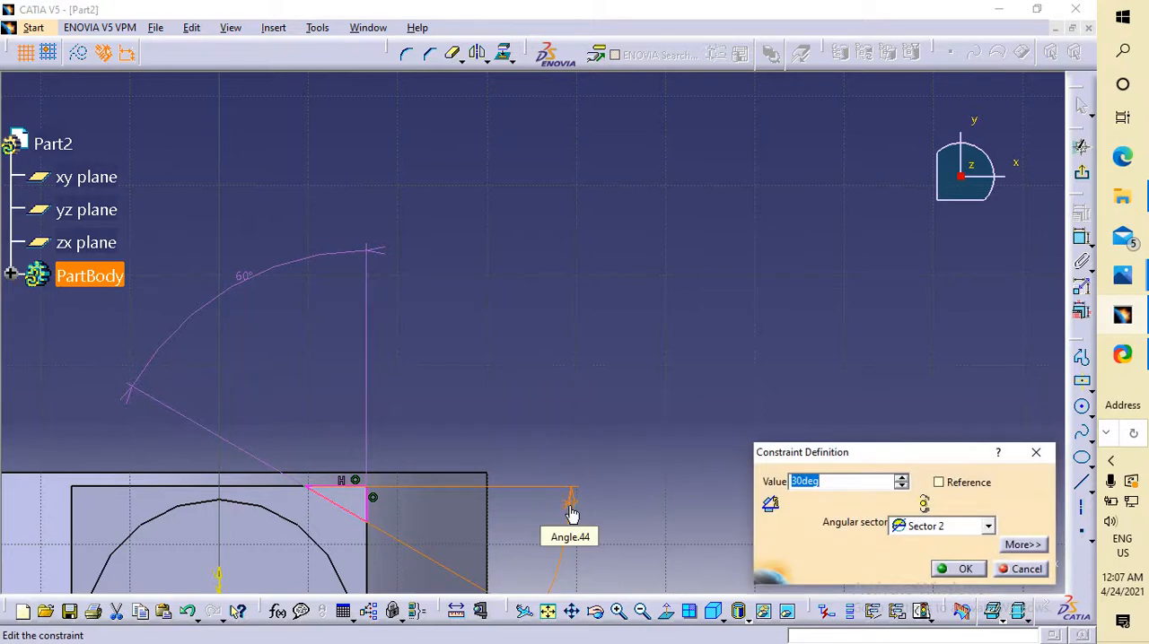
type("60")
key("Return")
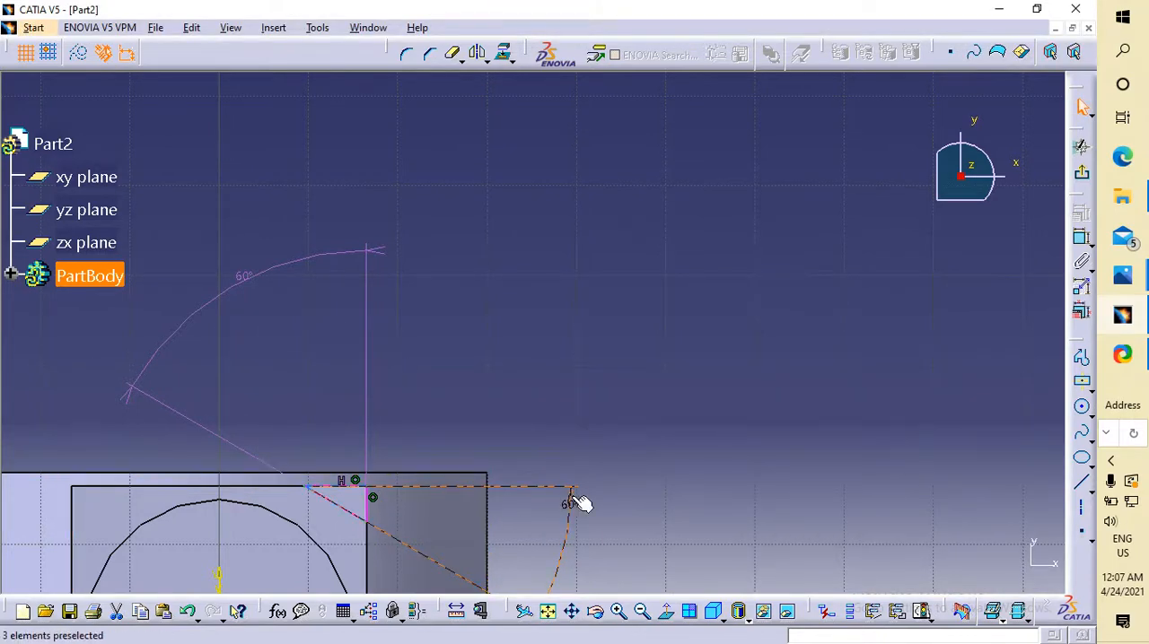
left_click(576, 504)
key("Delete")
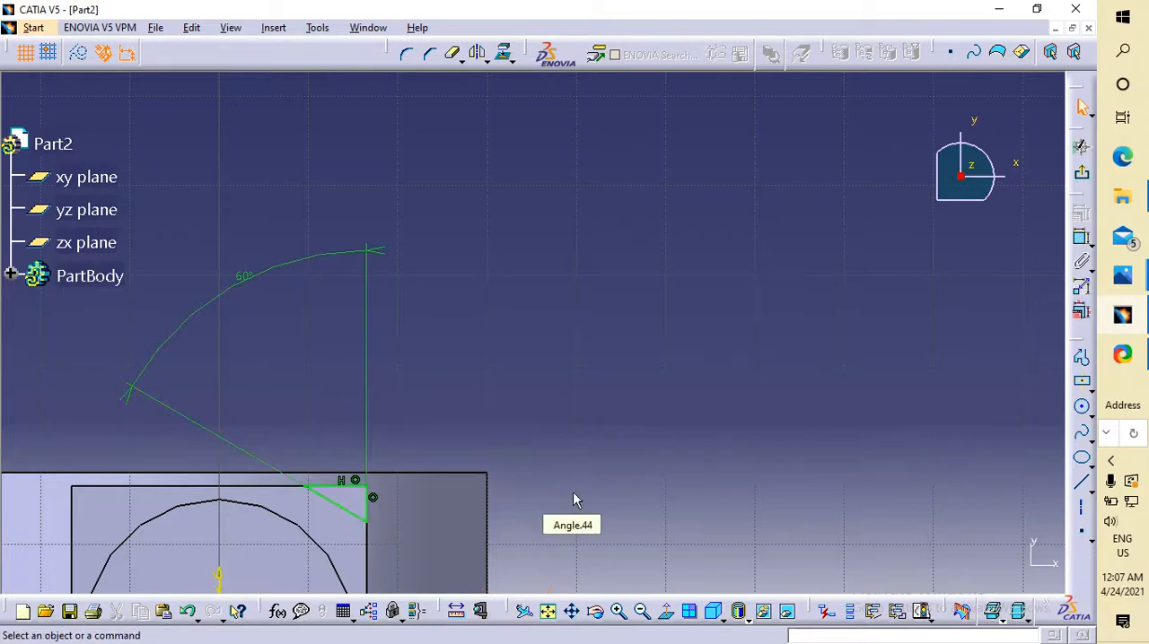
Try once more to dimension the angle between the triangle's horizontal upper side and sloped side as 60°.
left_click(346, 508)
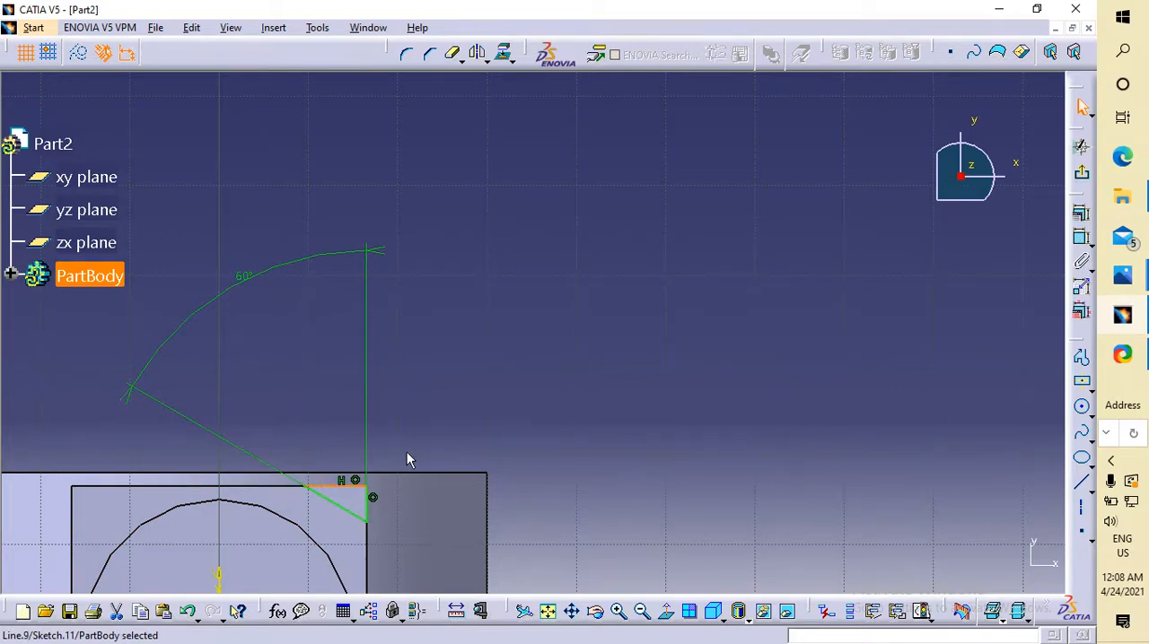
left_click(346, 511, "ctrl")
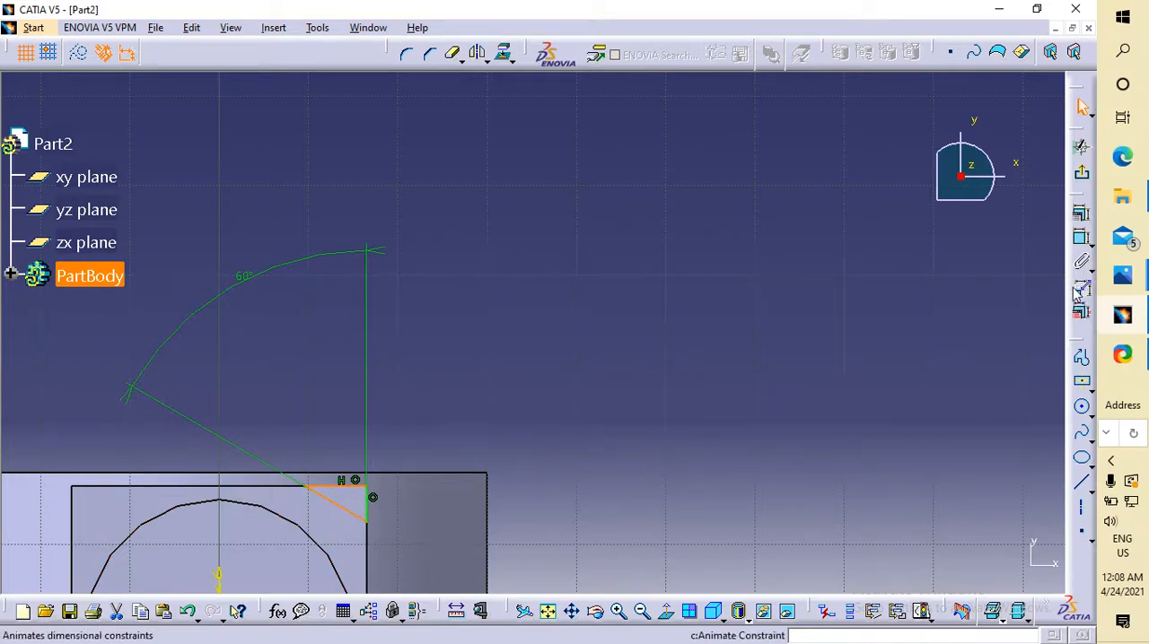
left_click(1082, 237)
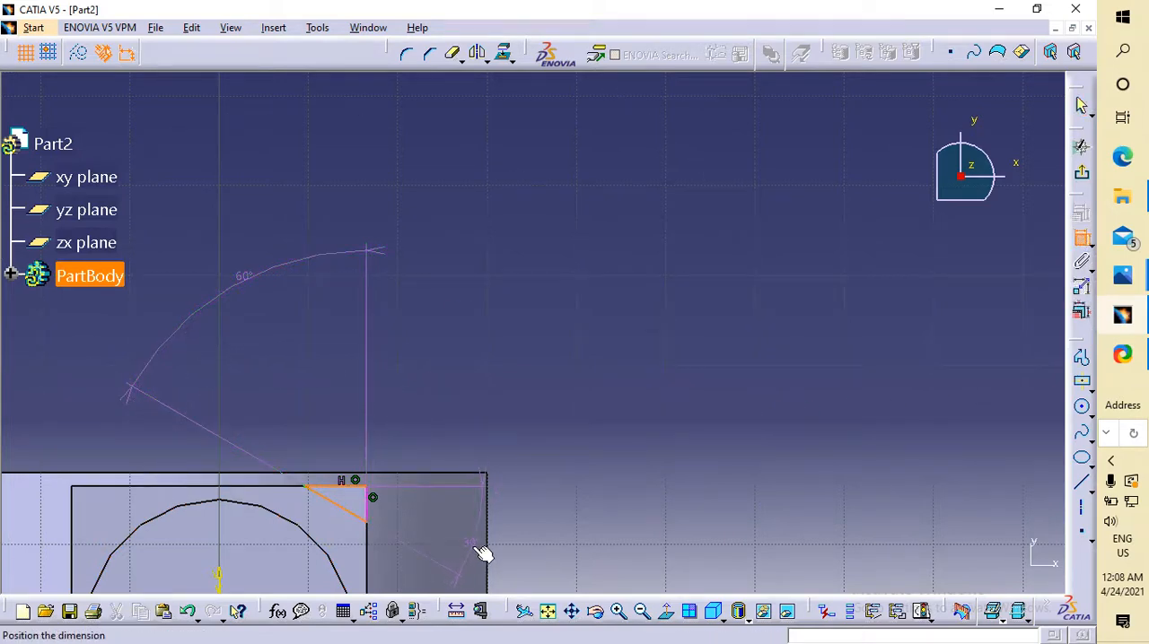
left_click(475, 547)
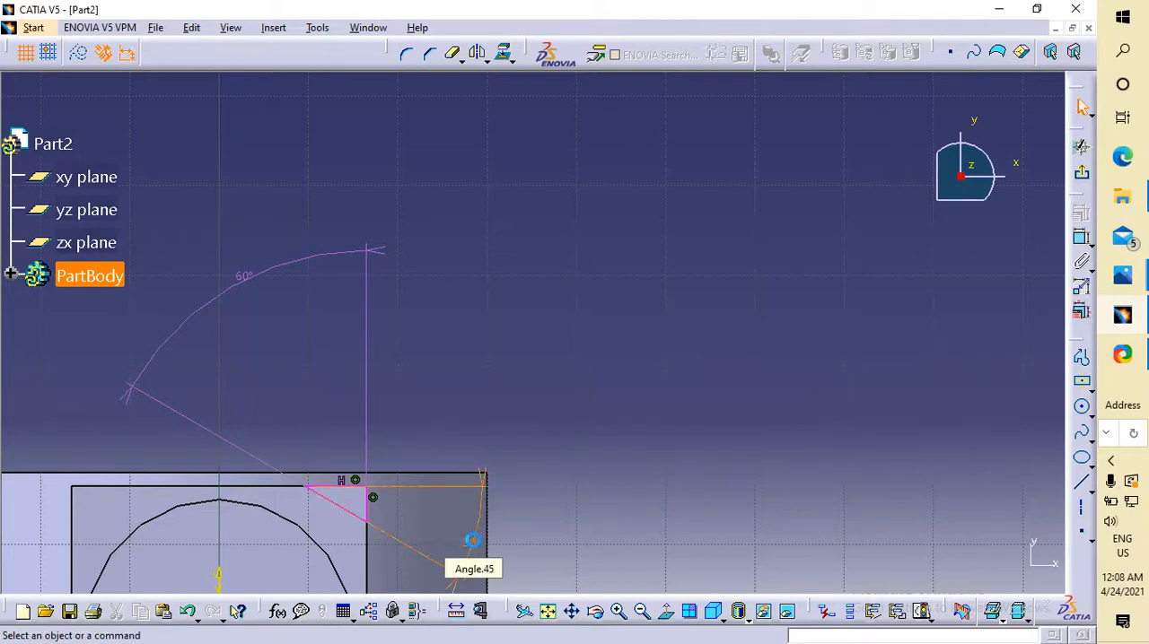
double_click(475, 547)
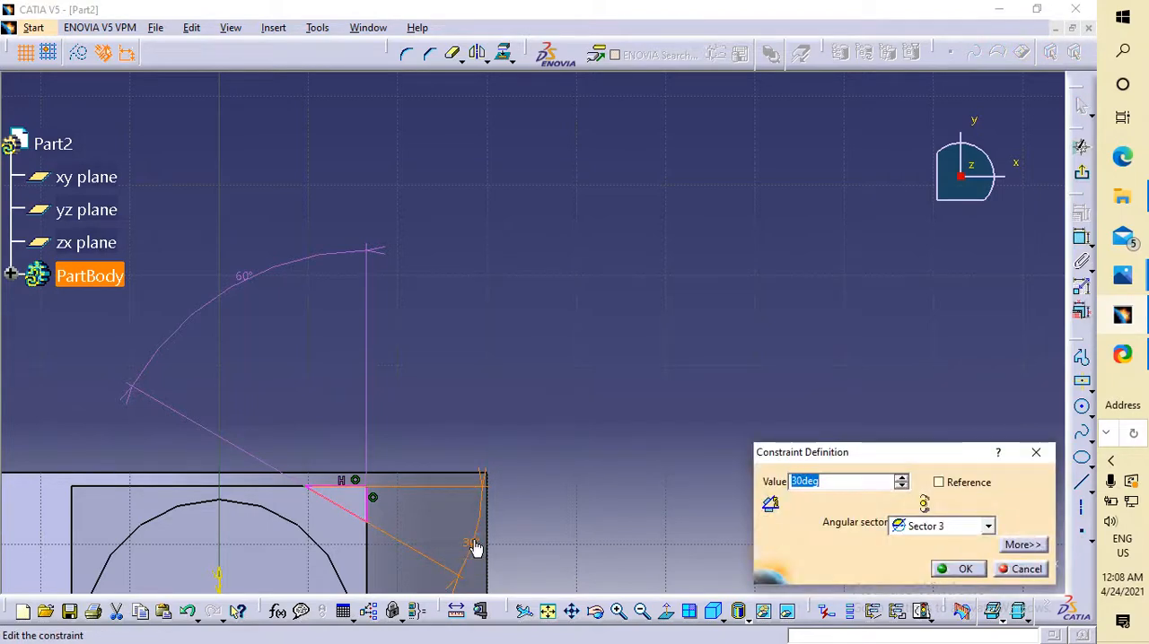
type("60")
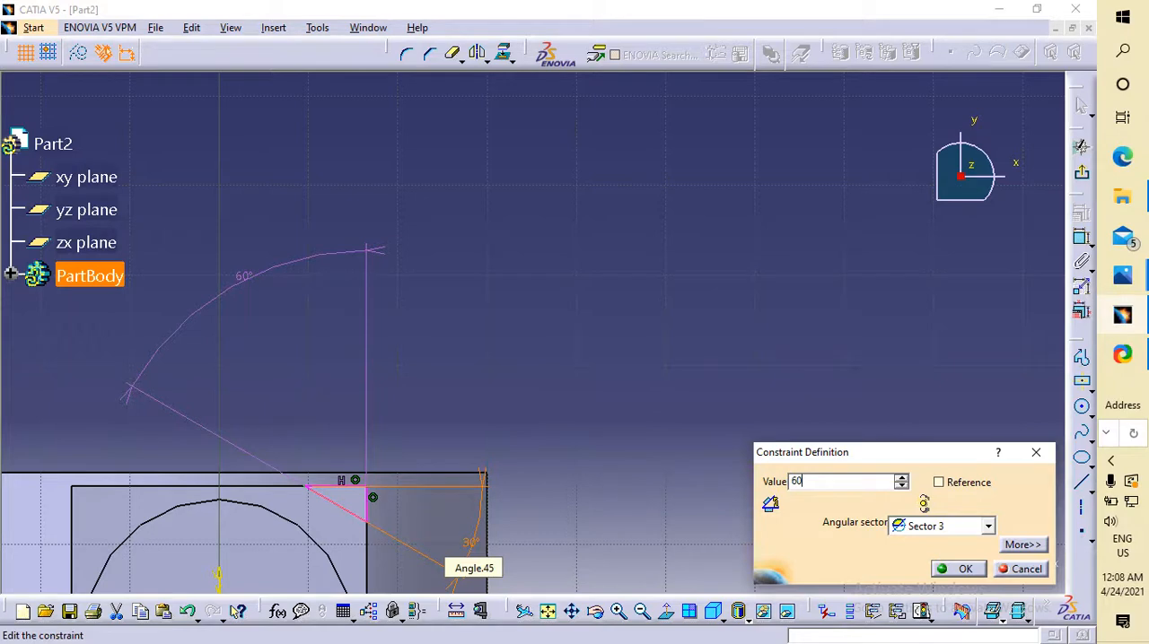
key("Return")
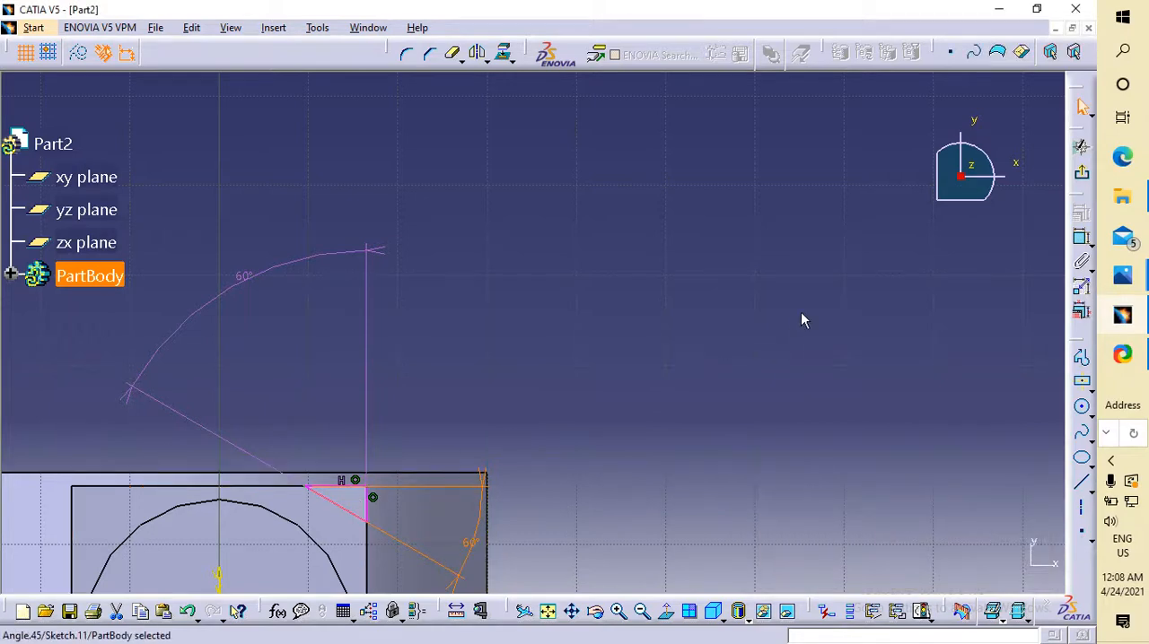
Delete the 8 mm length dimension from the triangle's sloped side.
mouse_move(803, 320)
middle_mouse_down()
mouse_move(802, 311)
mouse_move(790, 449)
middle_mouse_up()
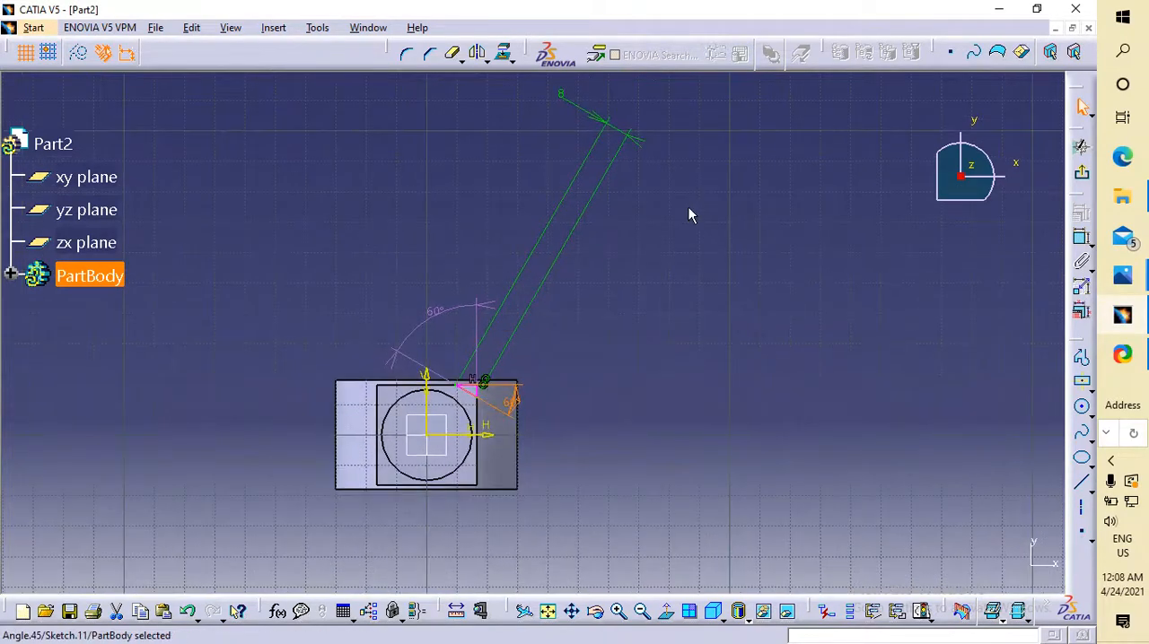
left_click_drag(622, 128, 526, 262)
key("Delete")
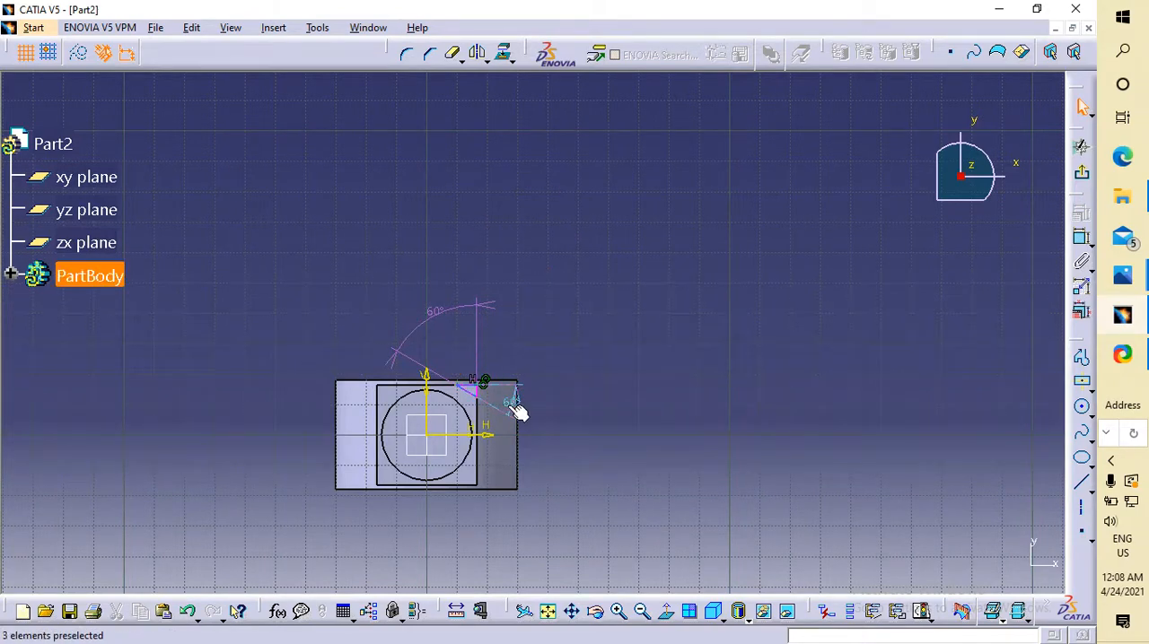
Delete both 60° angle dimensions from the corner triangle.
double_click(514, 403)
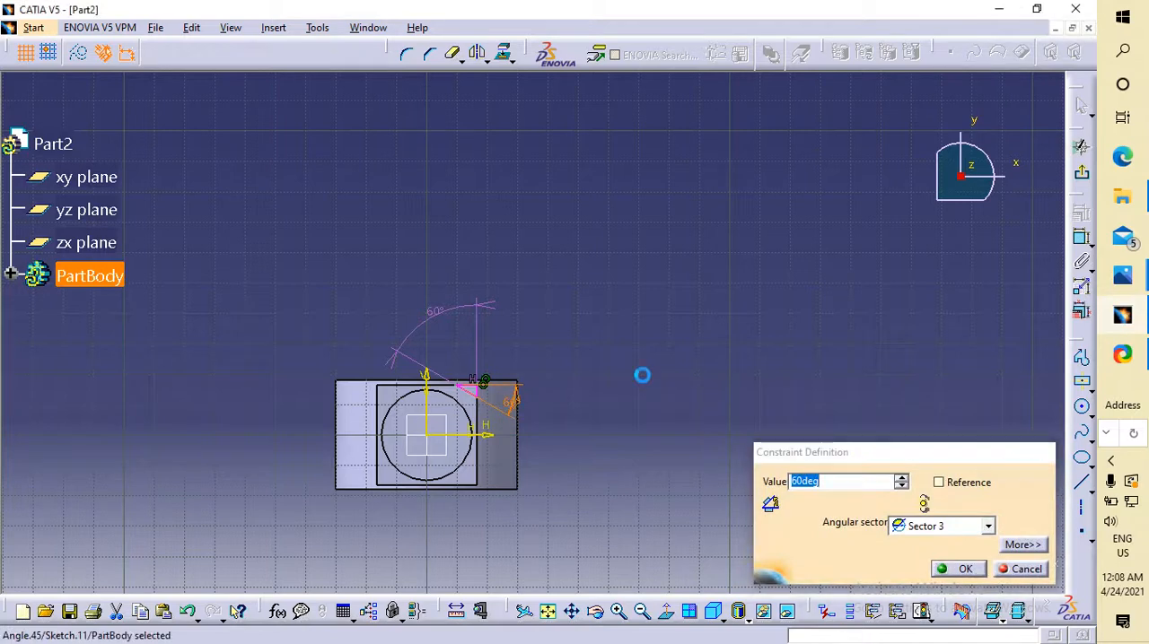
key("Return")
left_click(595, 415)
middle_click_drag(612, 365, 651, 265)
left_click(492, 494)
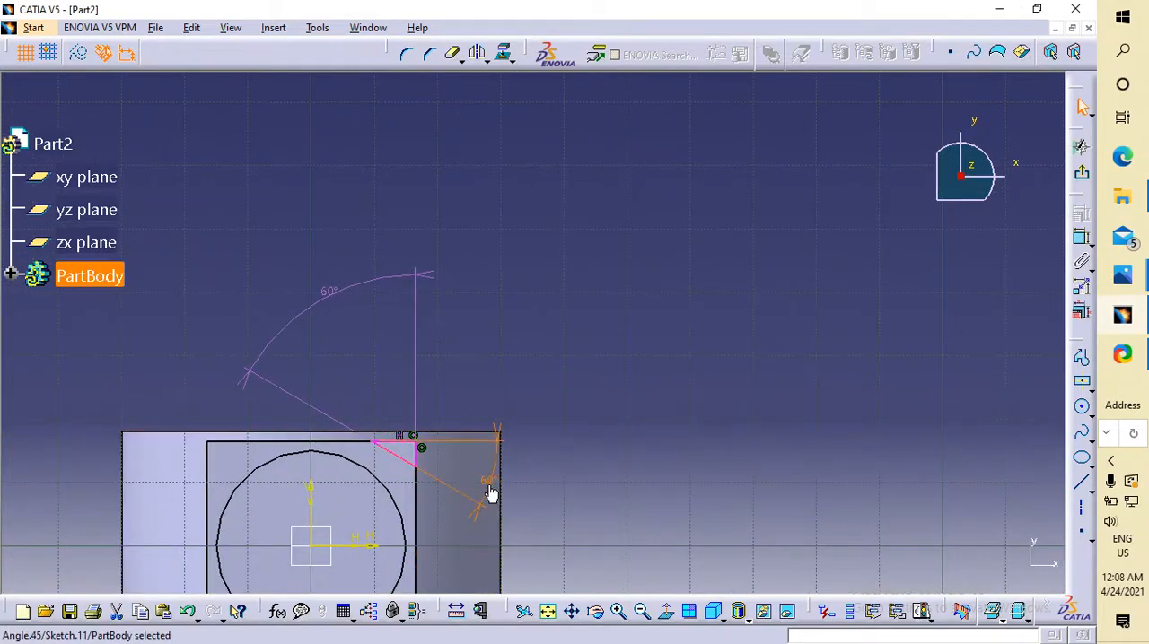
key("Delete")
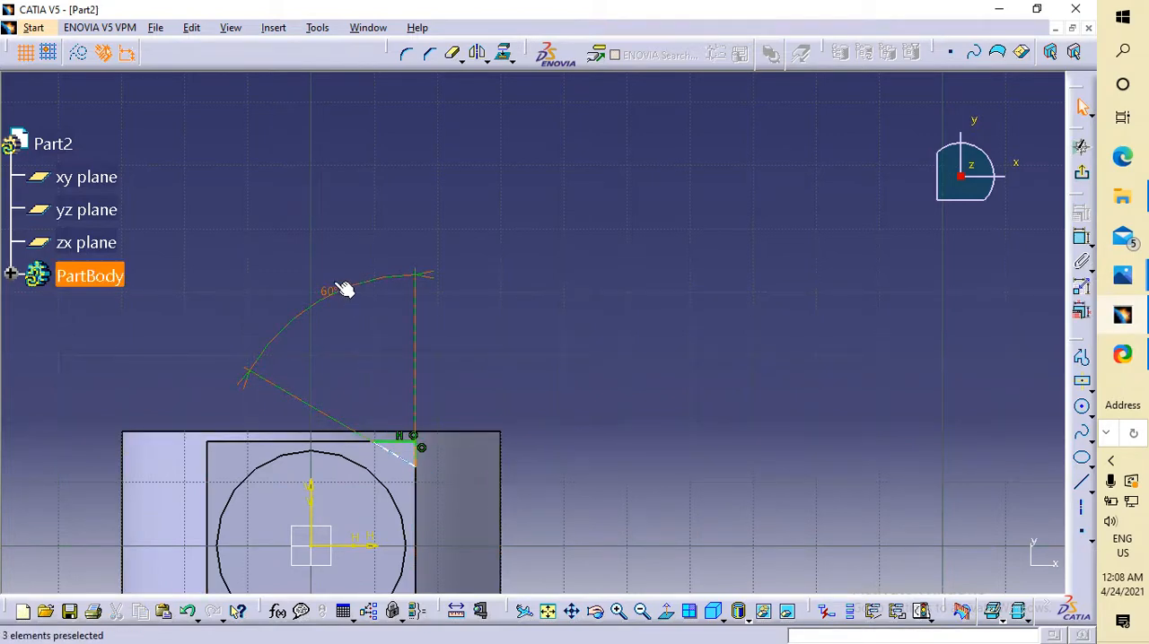
left_click(326, 306)
key("Delete")
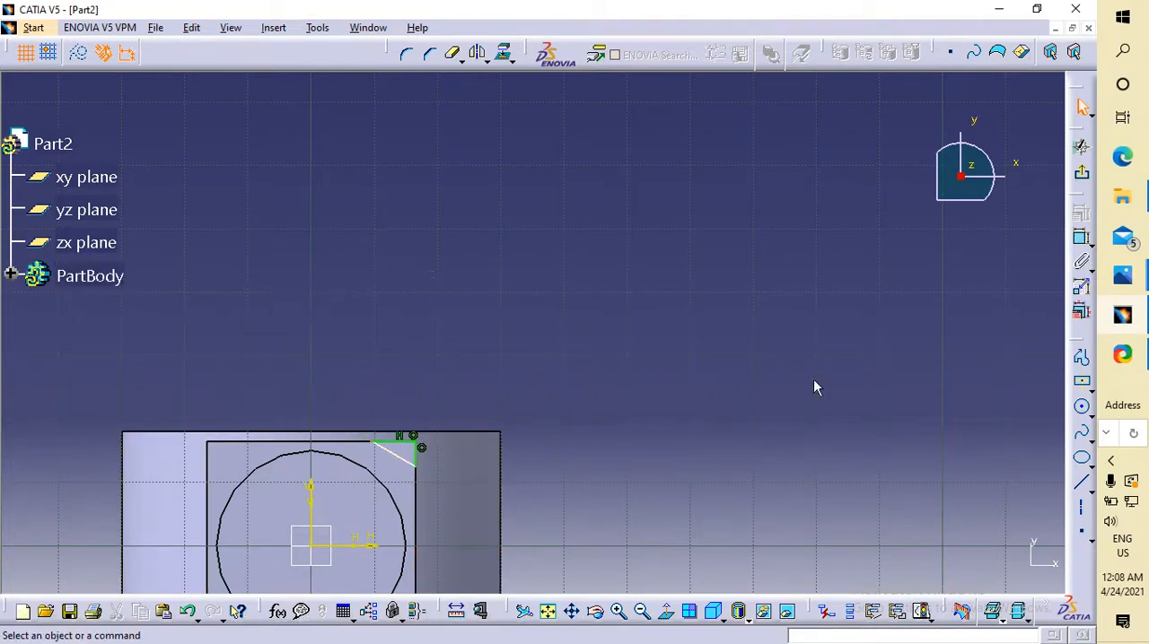
Dimension the angle between the corner triangle's sloped side and horizontal upper side as 60°.
left_click(1081, 238)
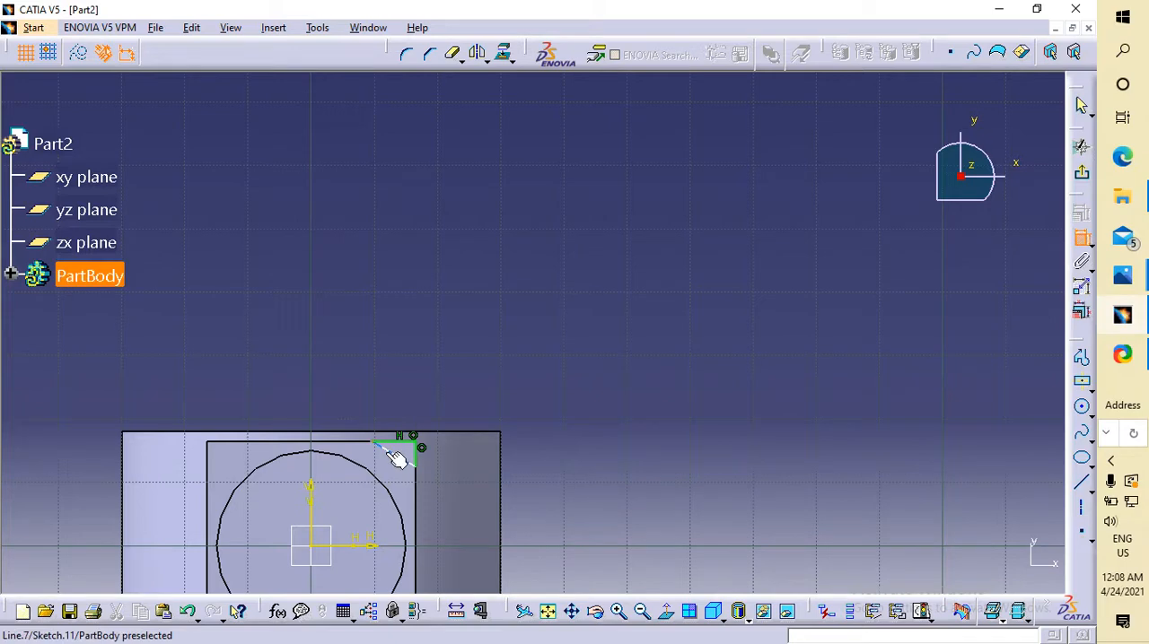
left_click(403, 447)
left_click(404, 442)
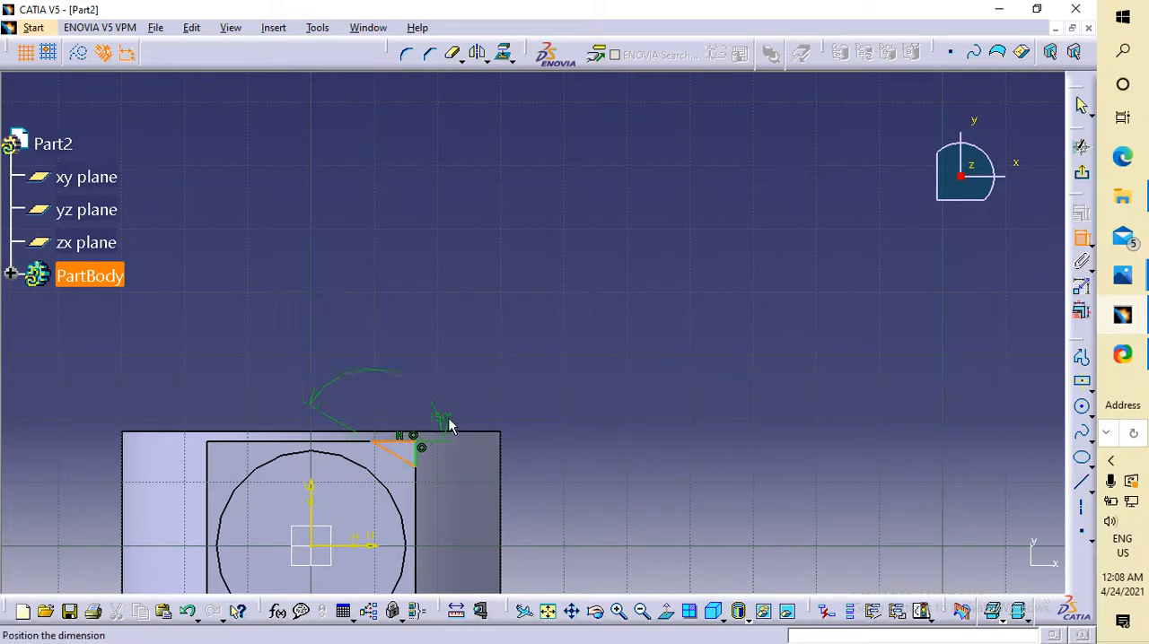
left_click(541, 516)
double_click(538, 514)
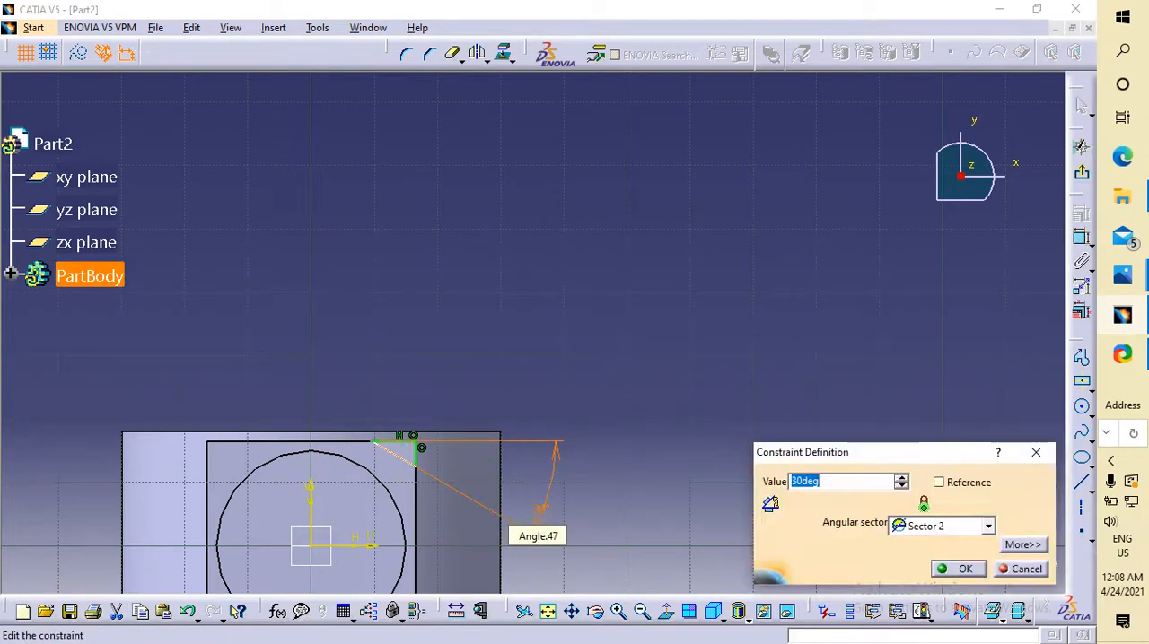
type("60")
key("Return")
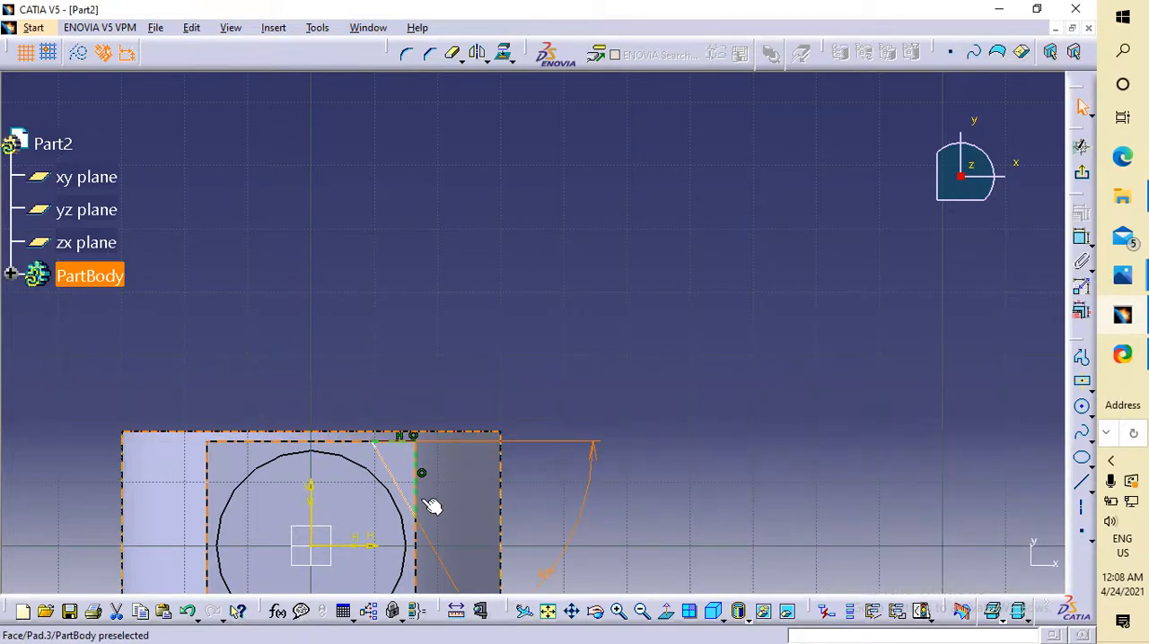
Try to dimension the angle between the triangle's sloped and vertical sides as 60°, and remove the triangle's angle dimensions.
left_click(1081, 239)
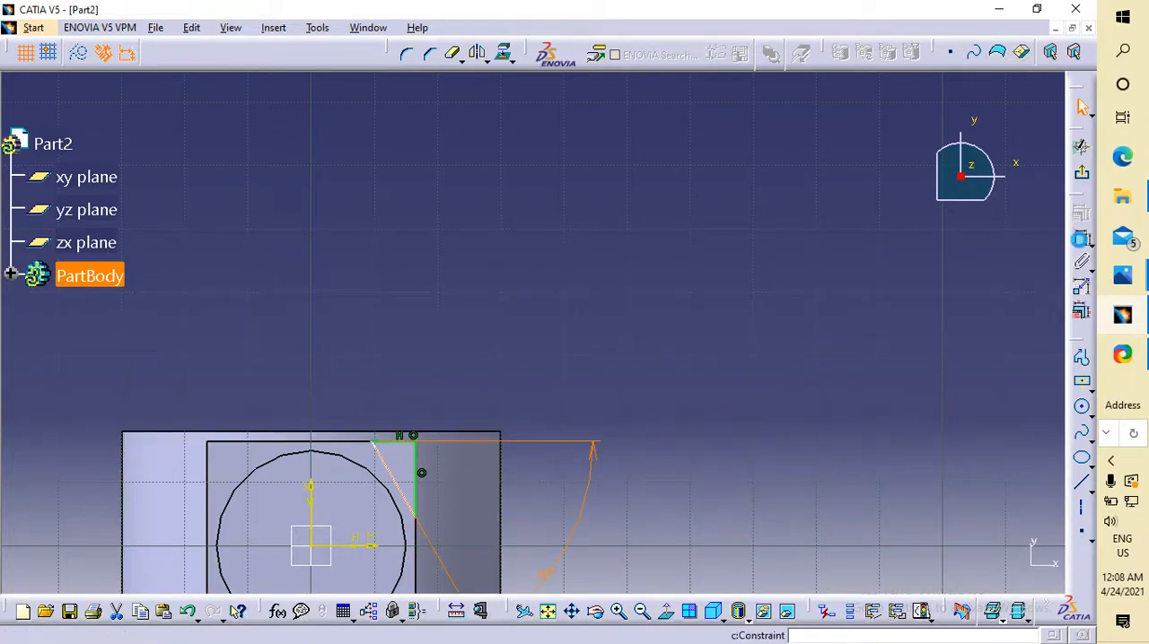
left_click(416, 485)
left_click(346, 317)
double_click(349, 313)
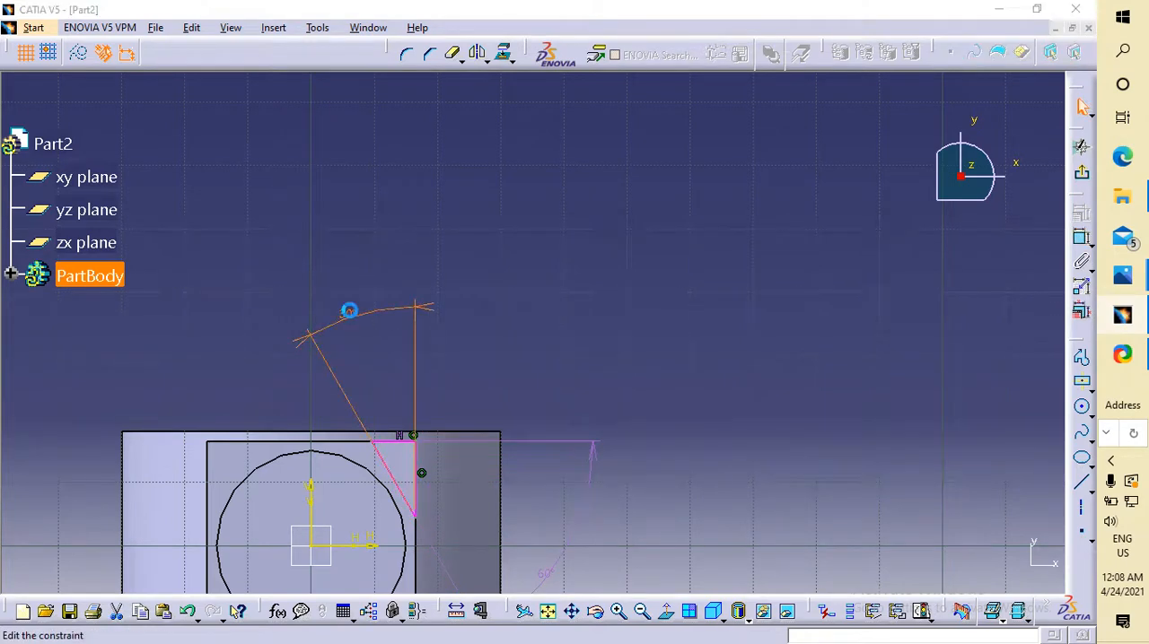
type("60deg")
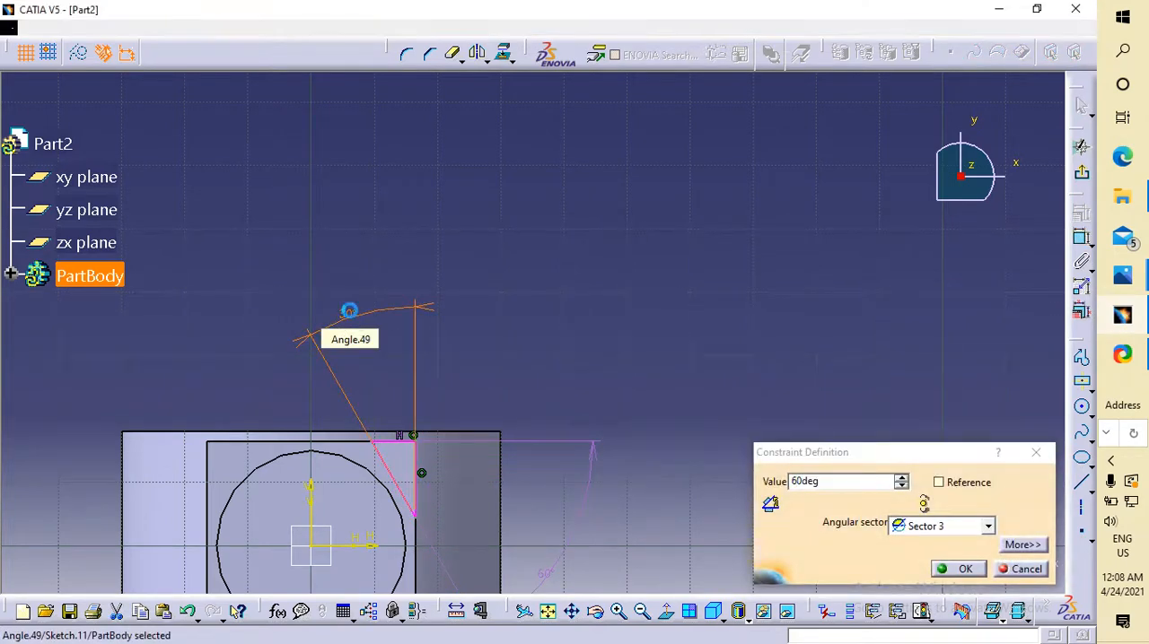
key("Return")
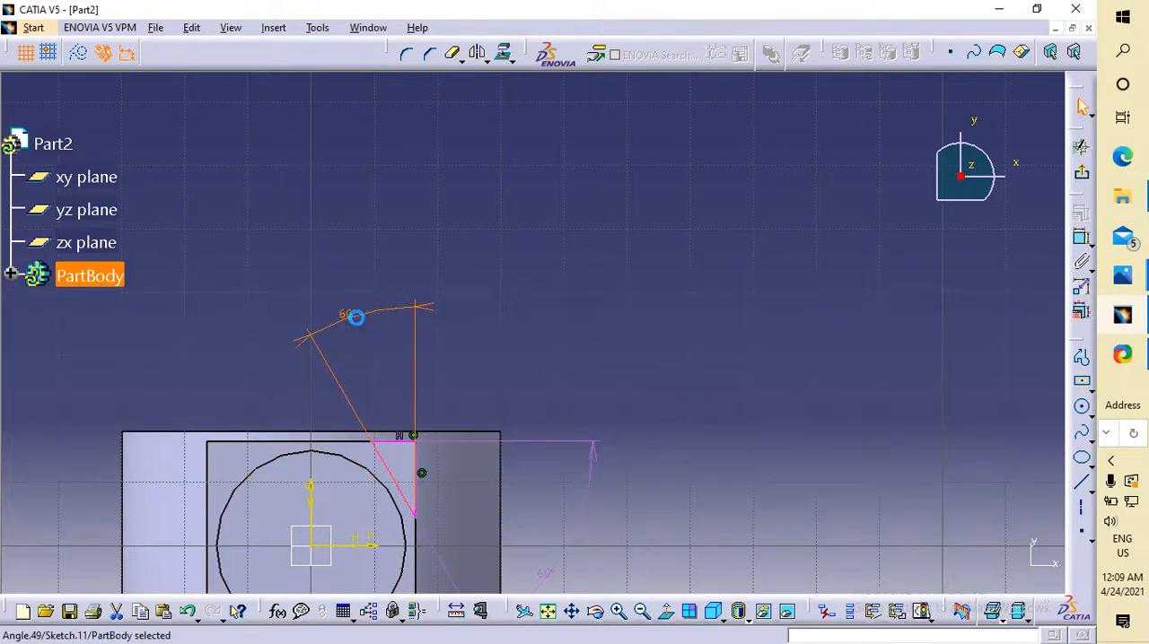
key("Delete")
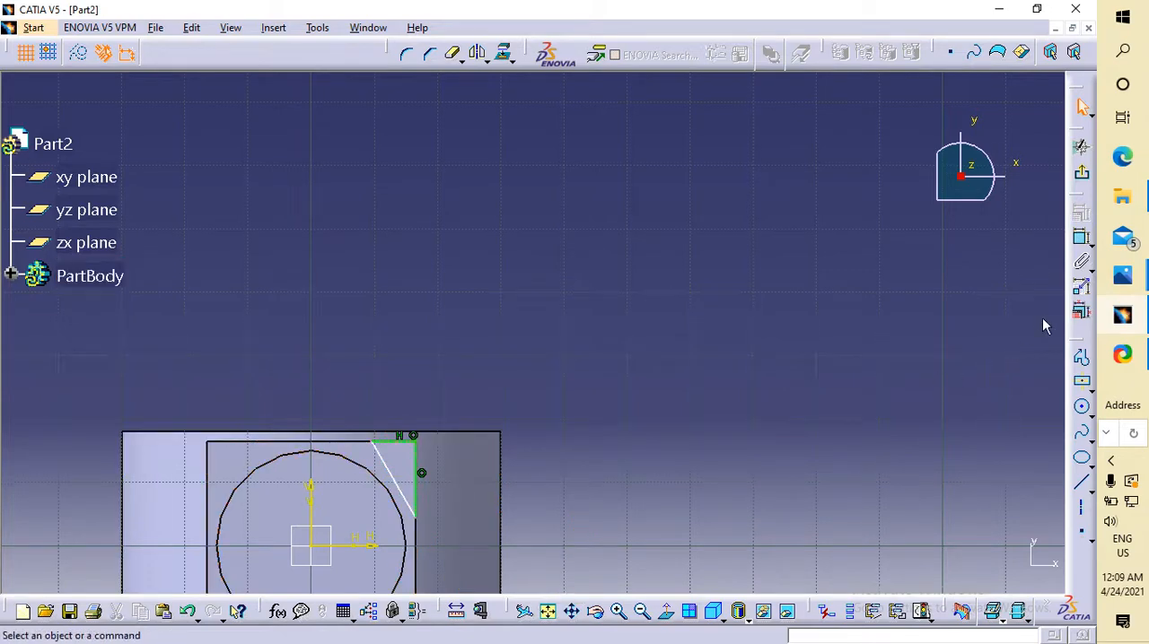
Dimension the length of the triangle's sloped side as 10 mm.
left_click(1082, 238)
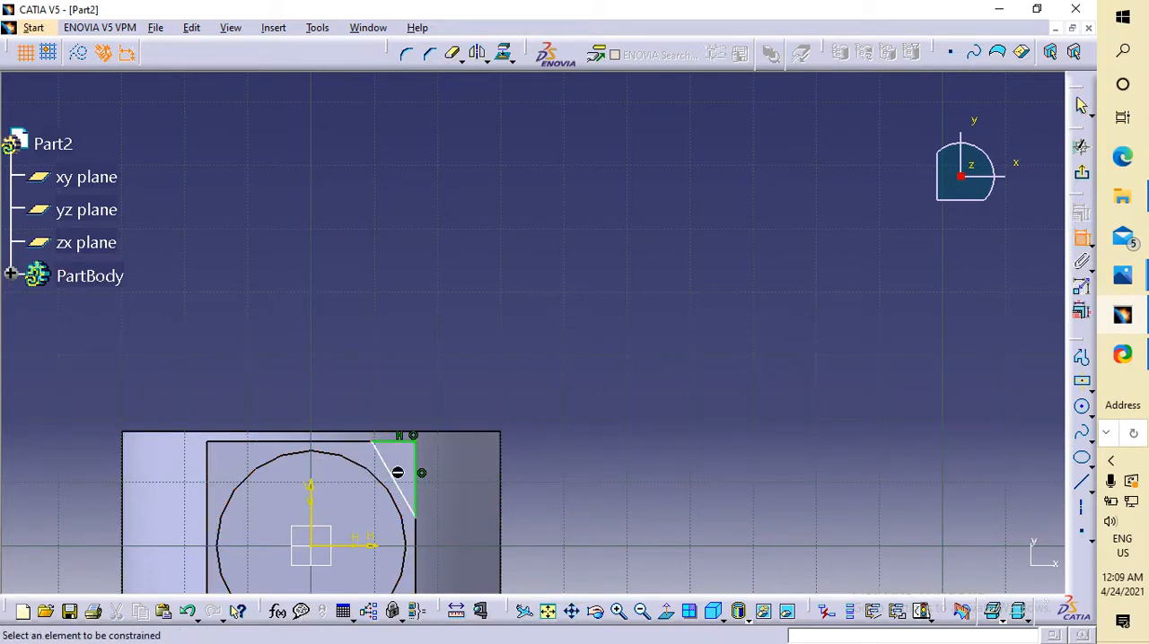
left_click(398, 473)
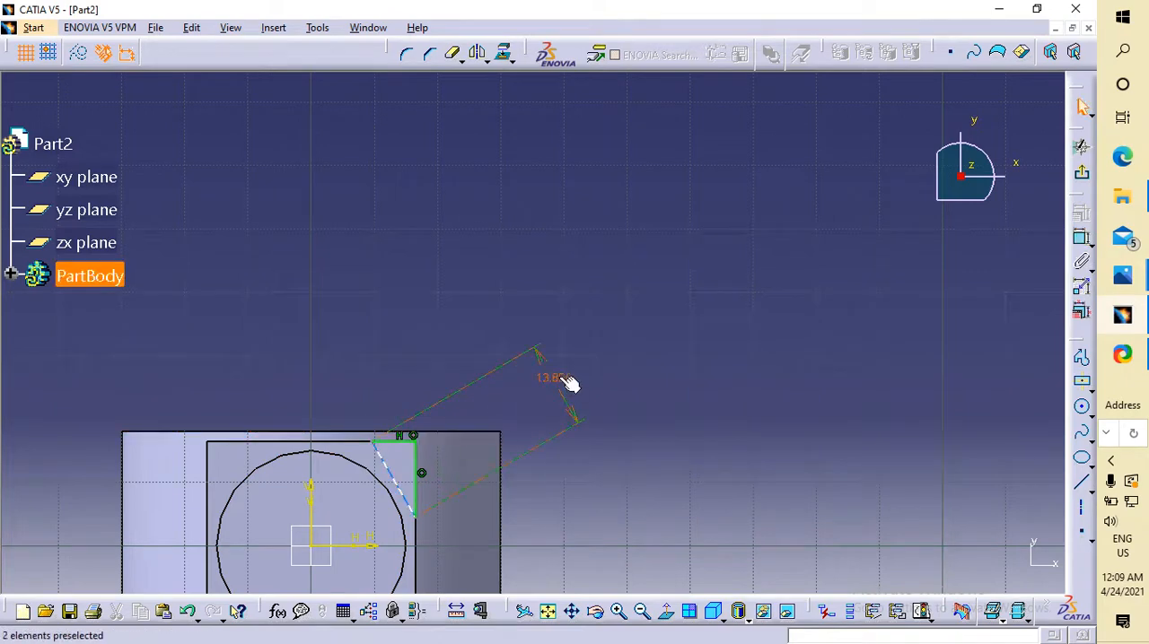
left_click(558, 377)
double_click(558, 377)
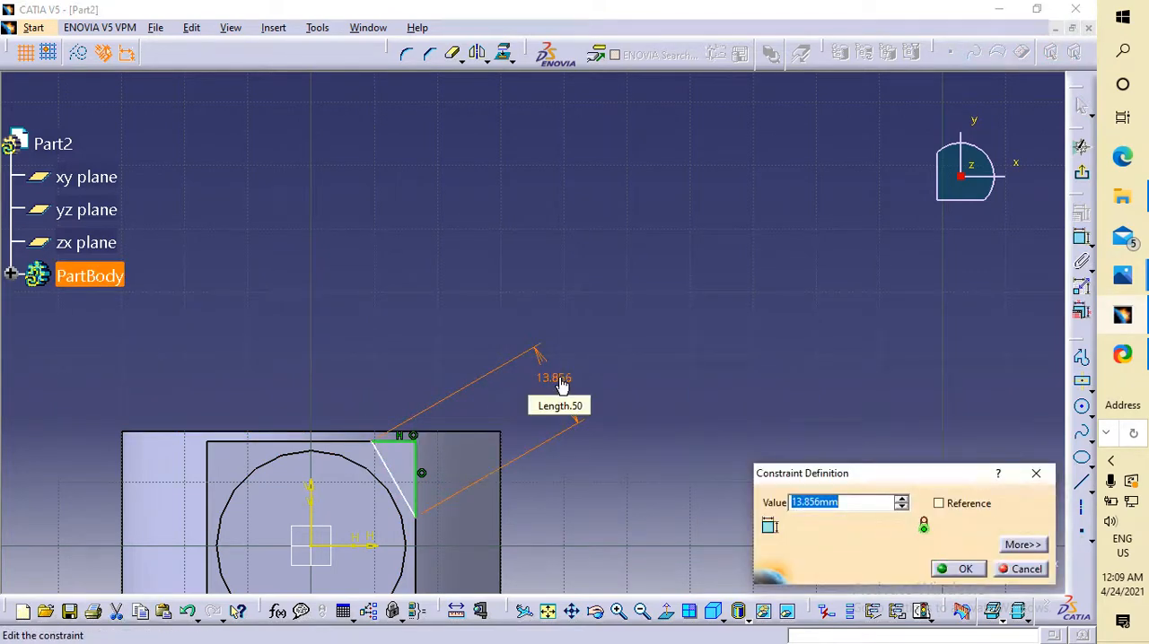
type("10")
key("Return")
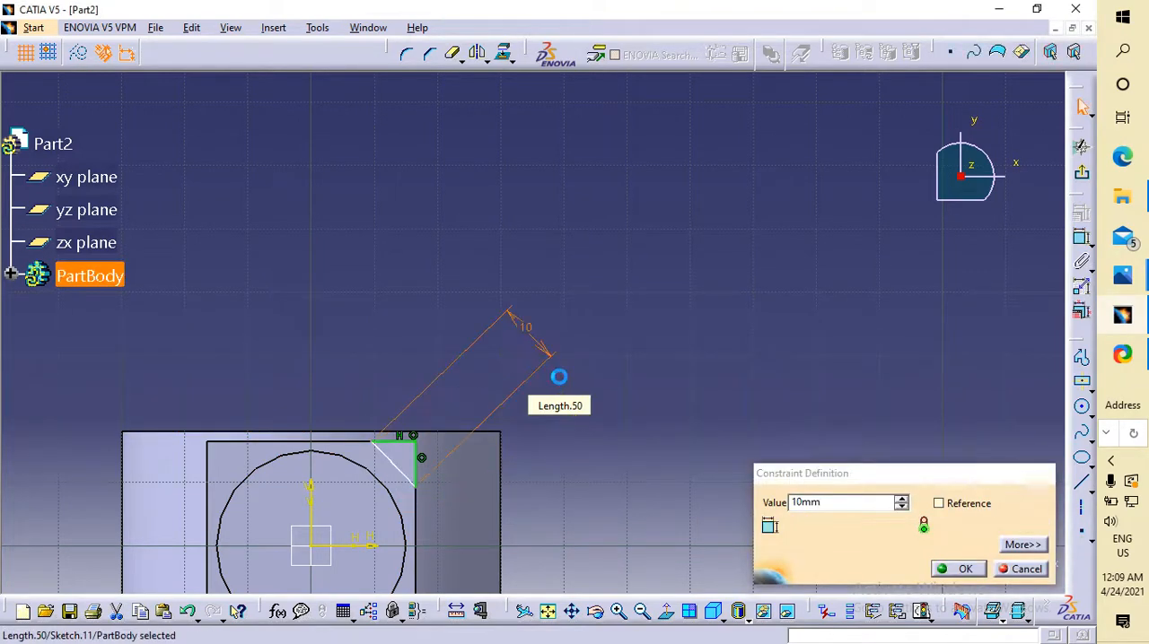
left_click(636, 405)
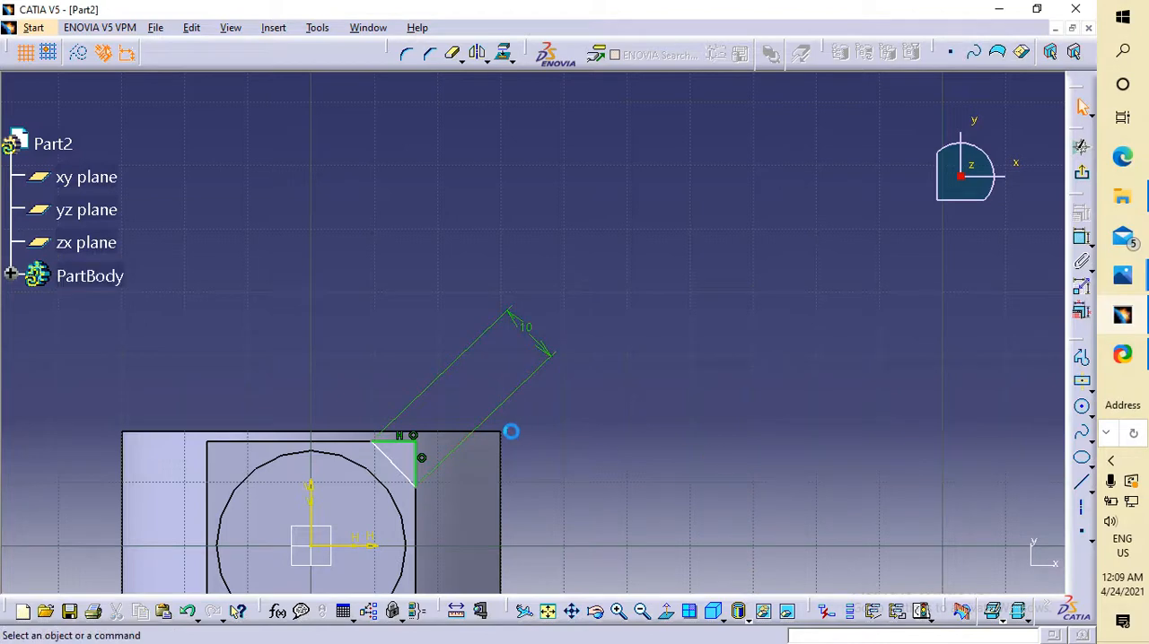
Dimension the length of the triangle's horizontal upper side and try a value of 10 mm.
left_click(409, 441)
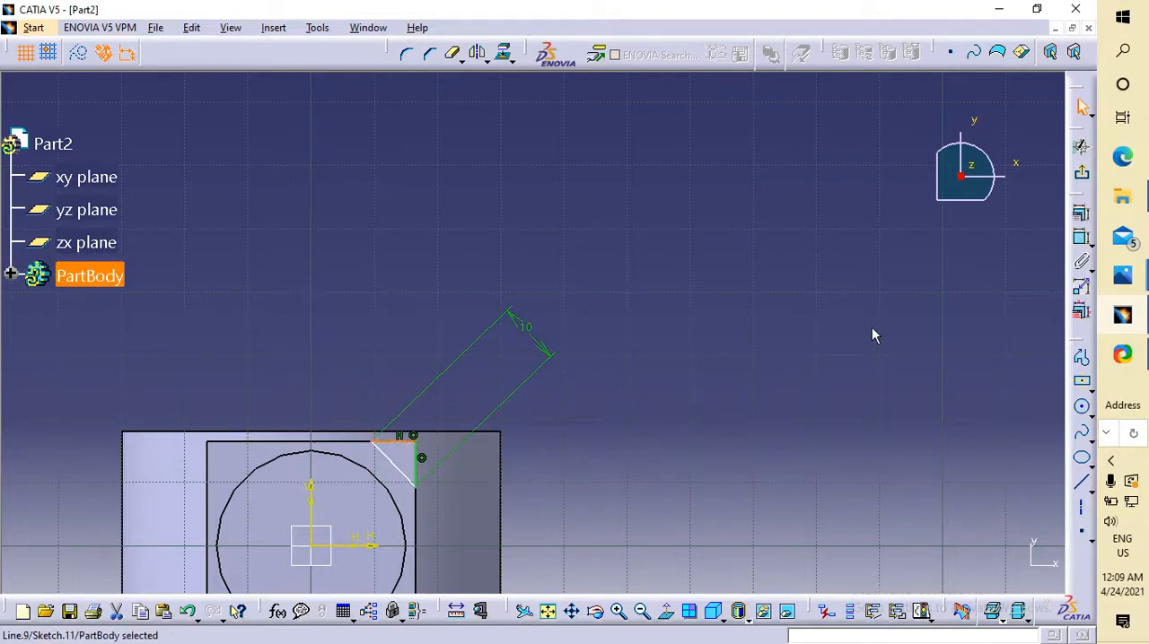
left_click(1081, 236)
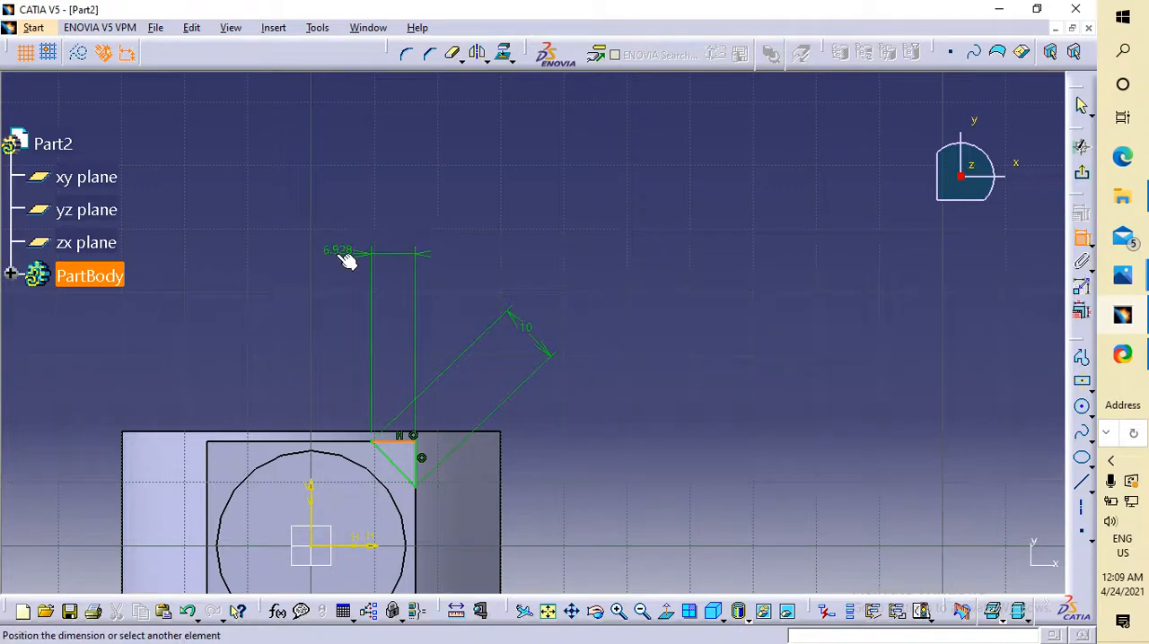
left_click(369, 251)
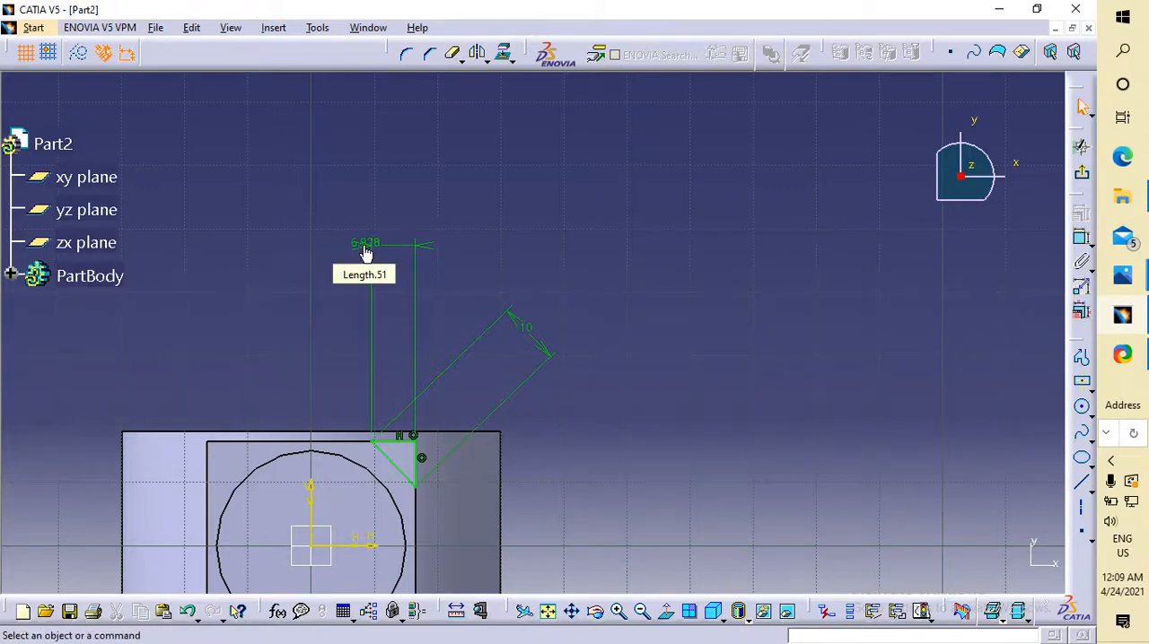
double_click(366, 249)
type("10mm")
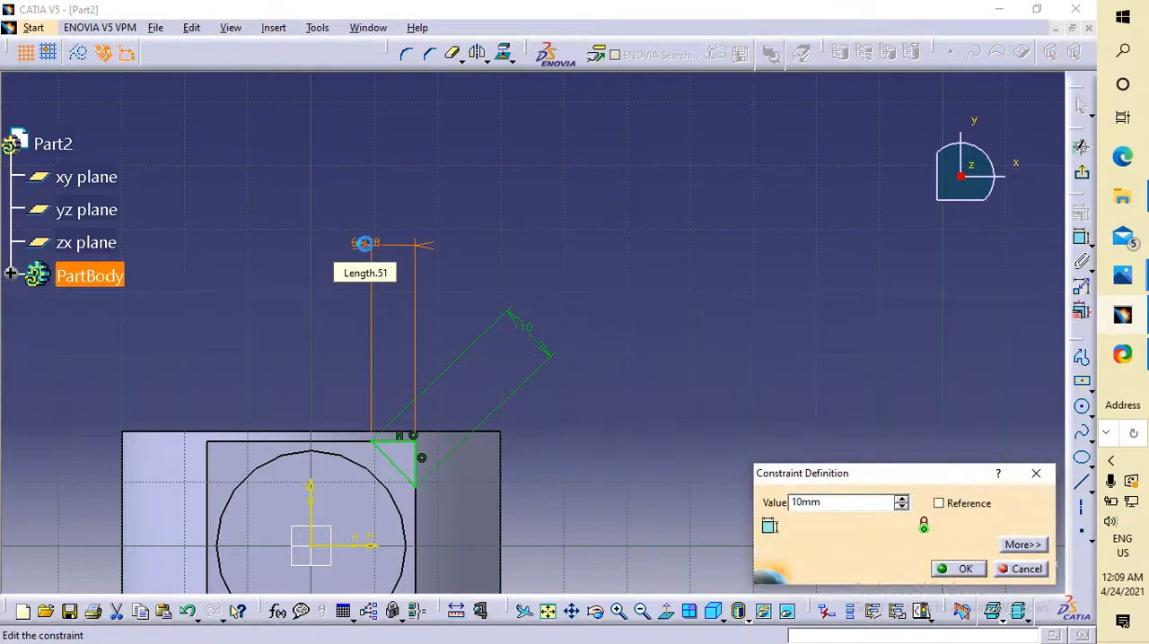
key("Return")
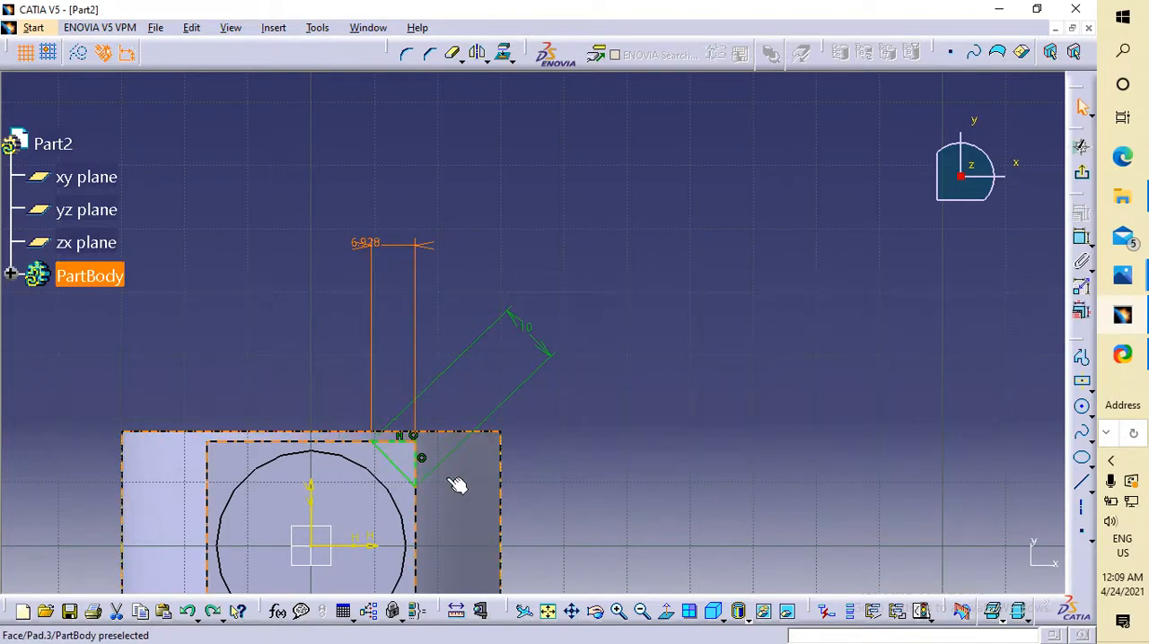
Set the length of the triangle's horizontal upper side to 8 mm.
double_click(360, 249)
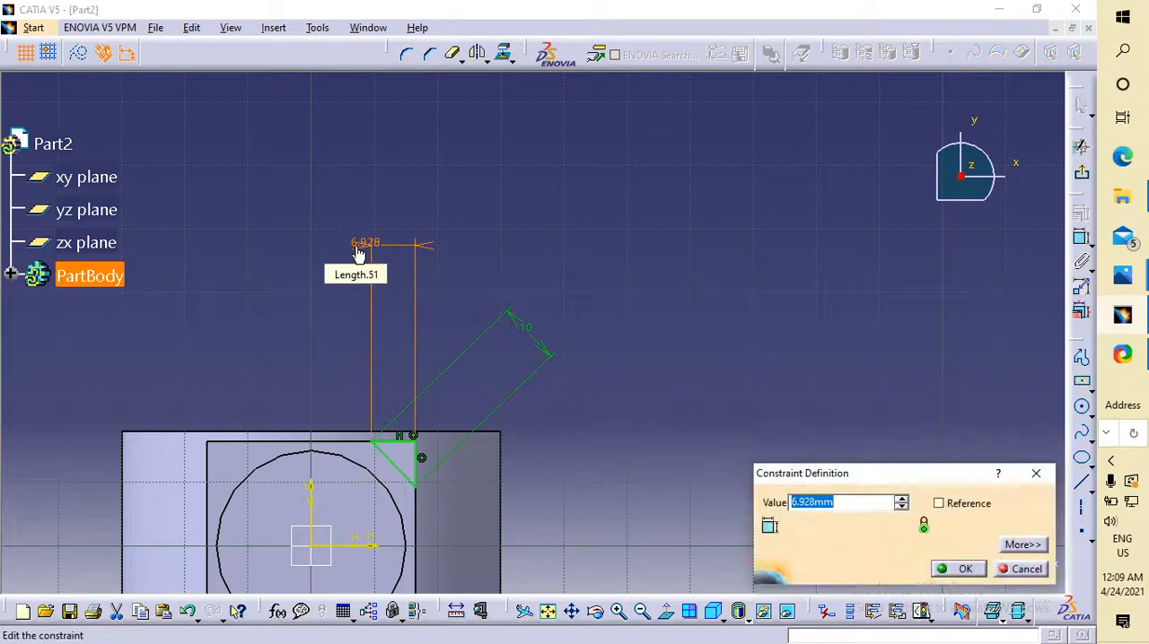
type("8")
key("Return")
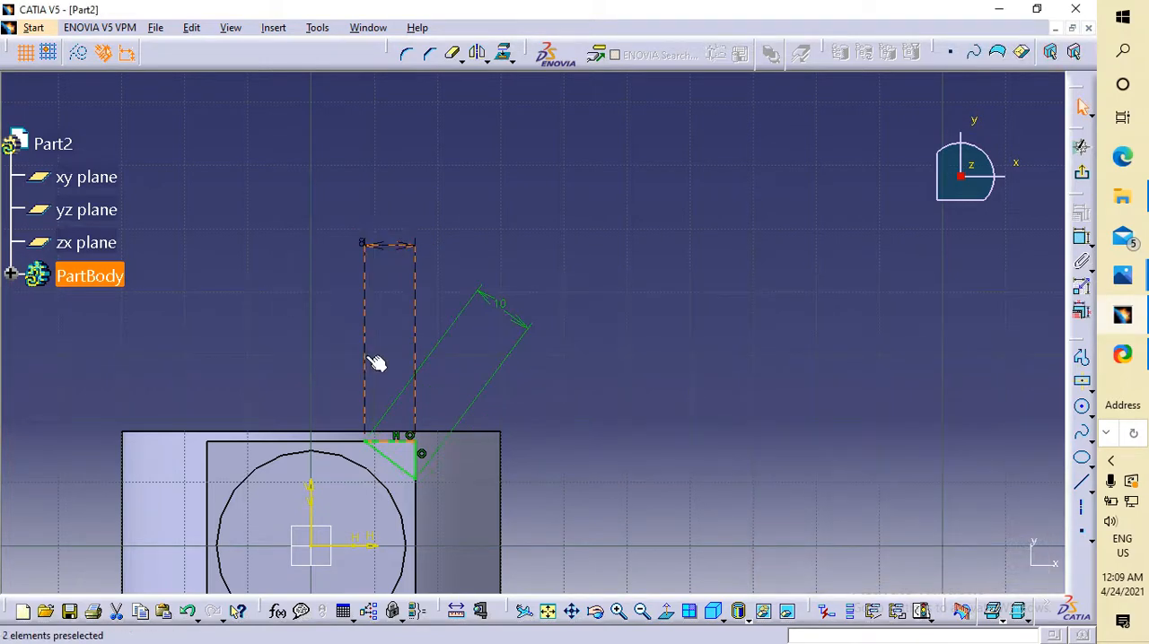
Try to dimension the length of the triangle's vertical side as 8 mm.
left_click(421, 464)
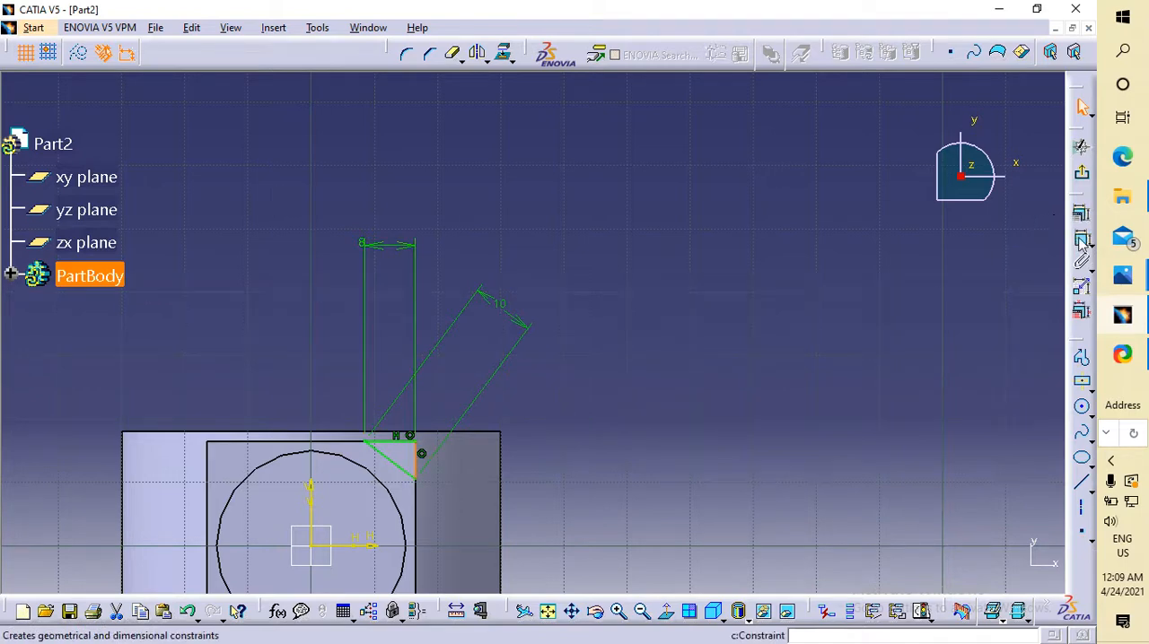
left_click(1082, 237)
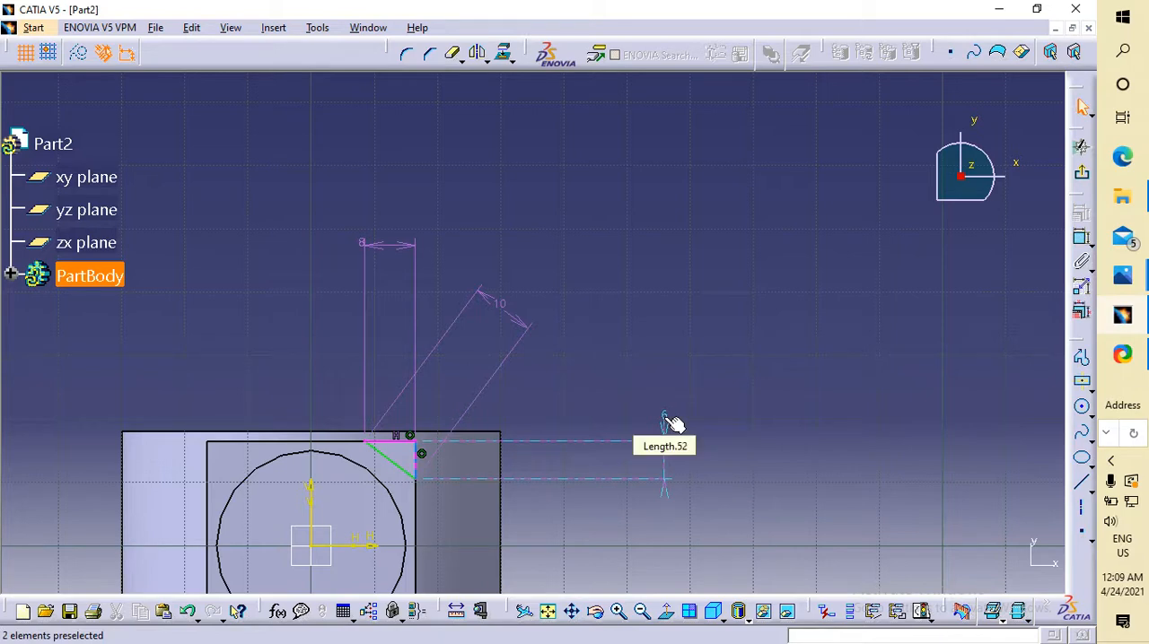
left_click(664, 419)
double_click(663, 416)
type("8")
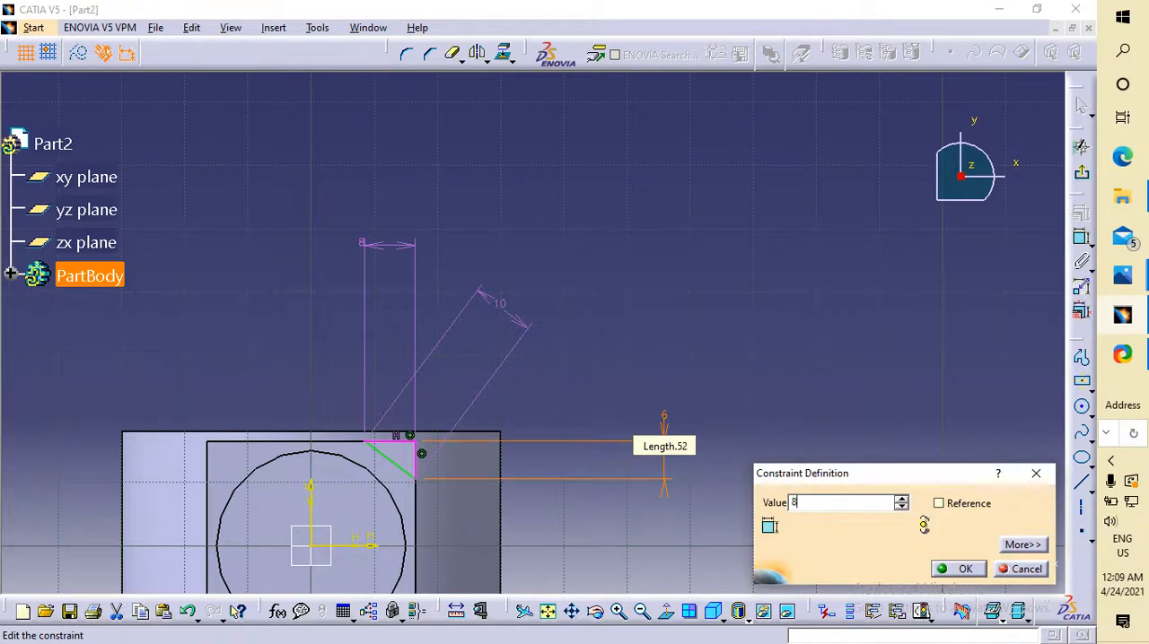
key("Return")
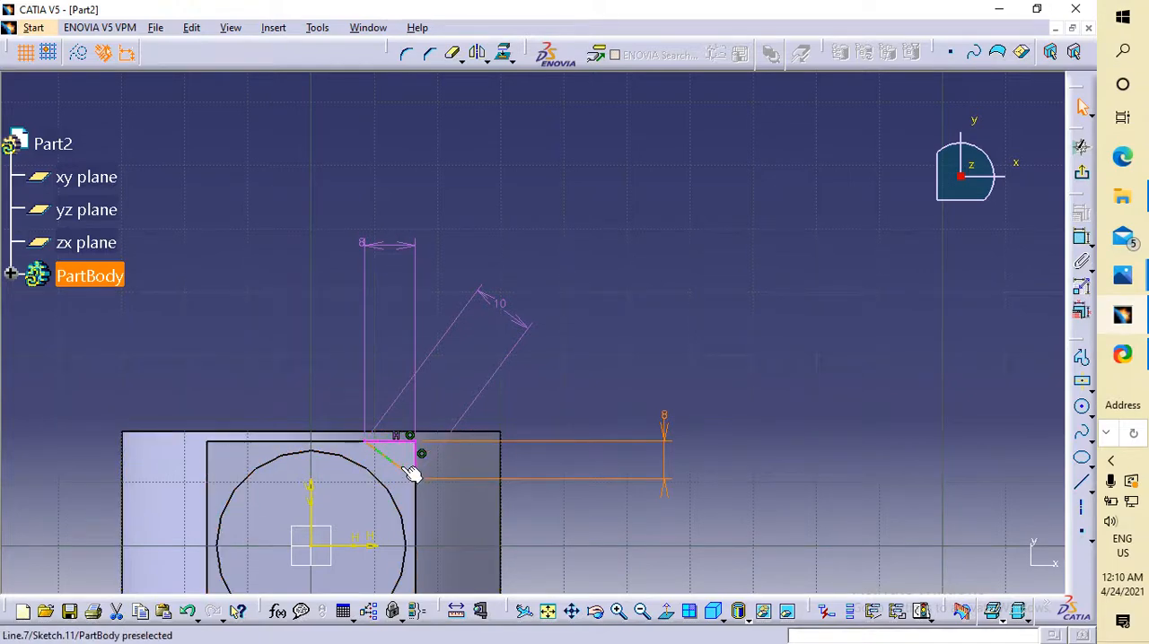
Clear the value of the sloped side's 10 mm length dimension and apply the empty value.
left_click(673, 426)
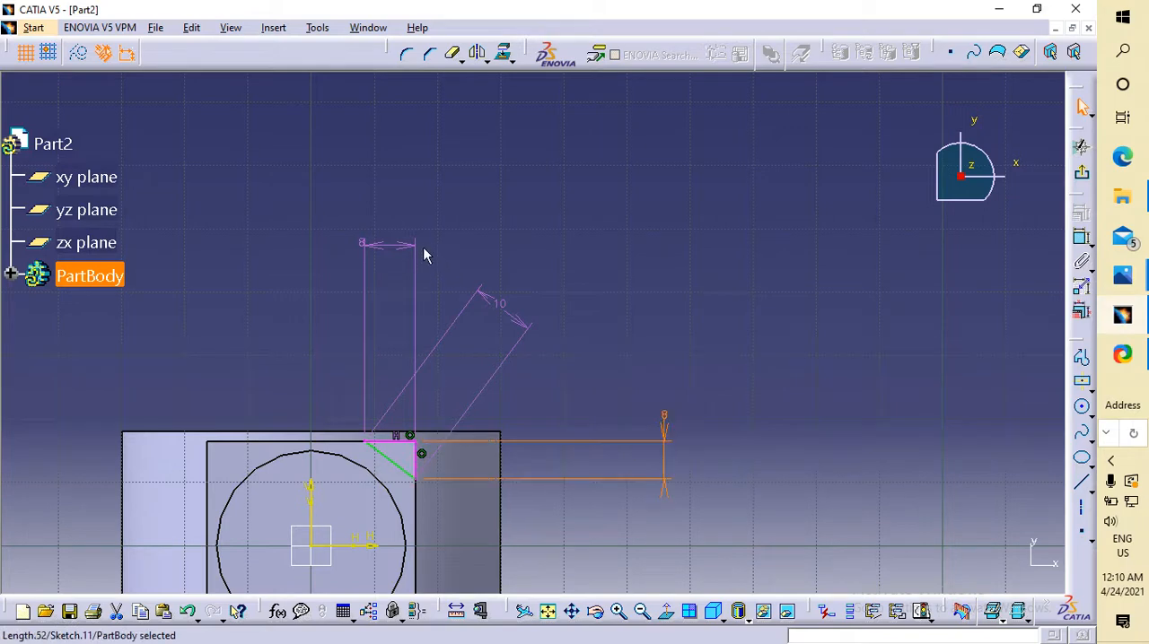
double_click(503, 307)
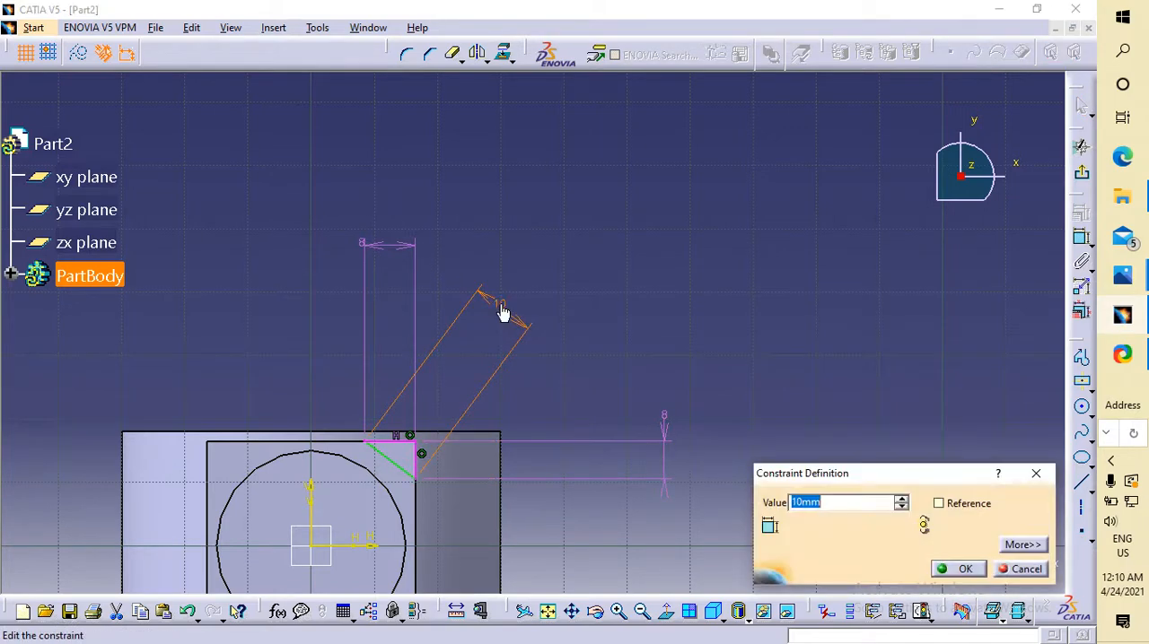
key("BackSpace")
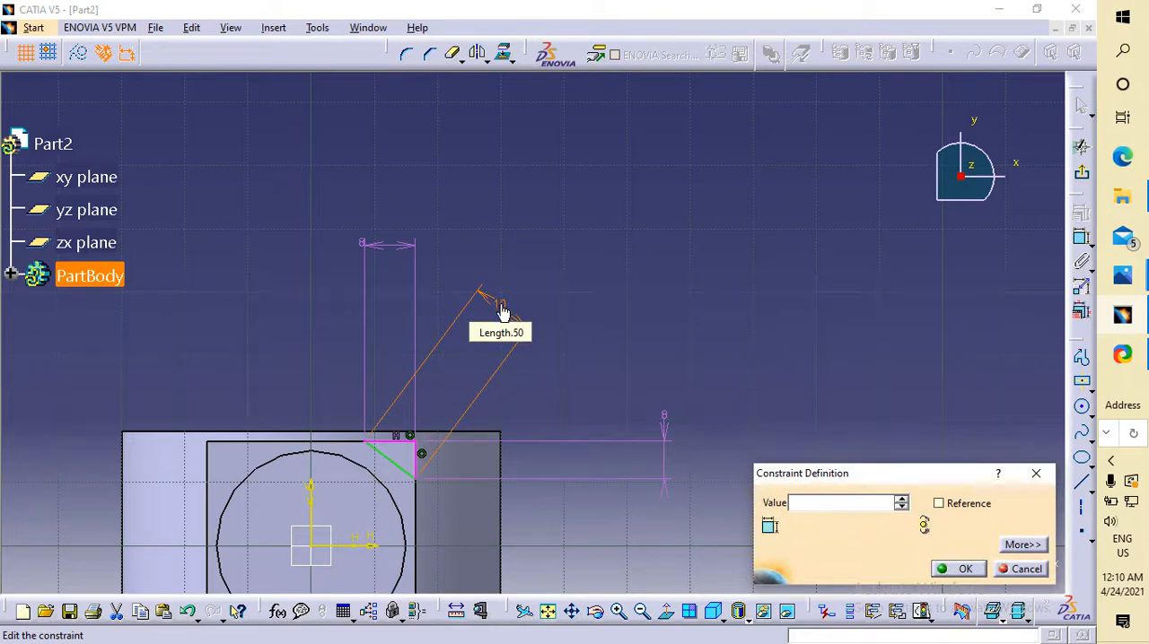
left_click(953, 571)
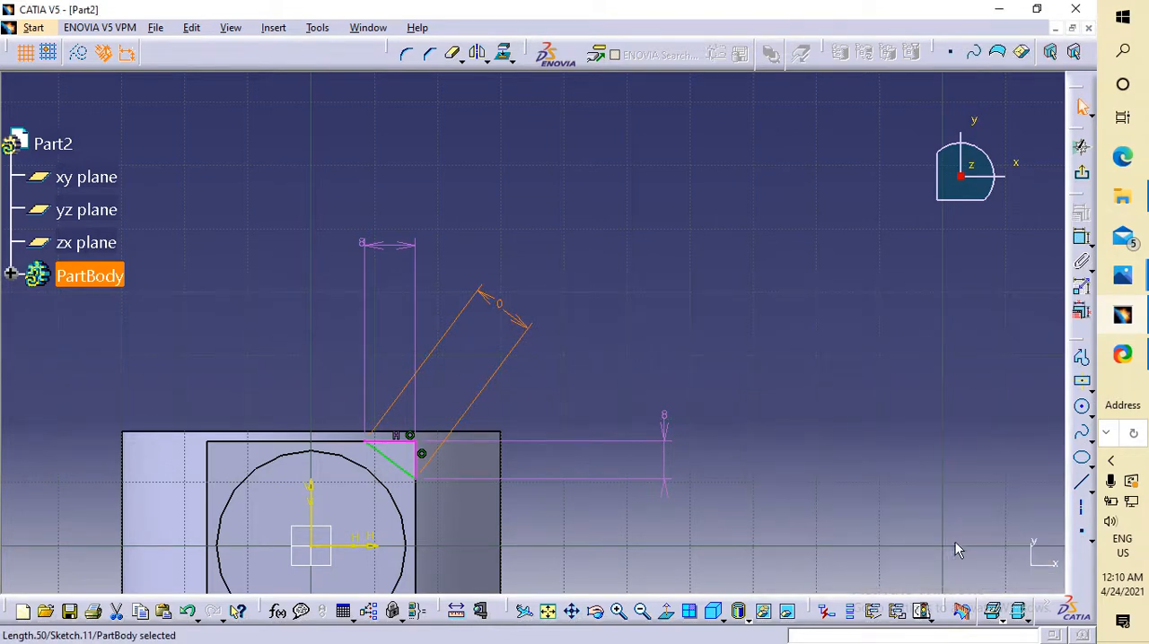
Delete the 8 mm length dimensions from the triangle's horizontal and vertical sides.
left_click(404, 246)
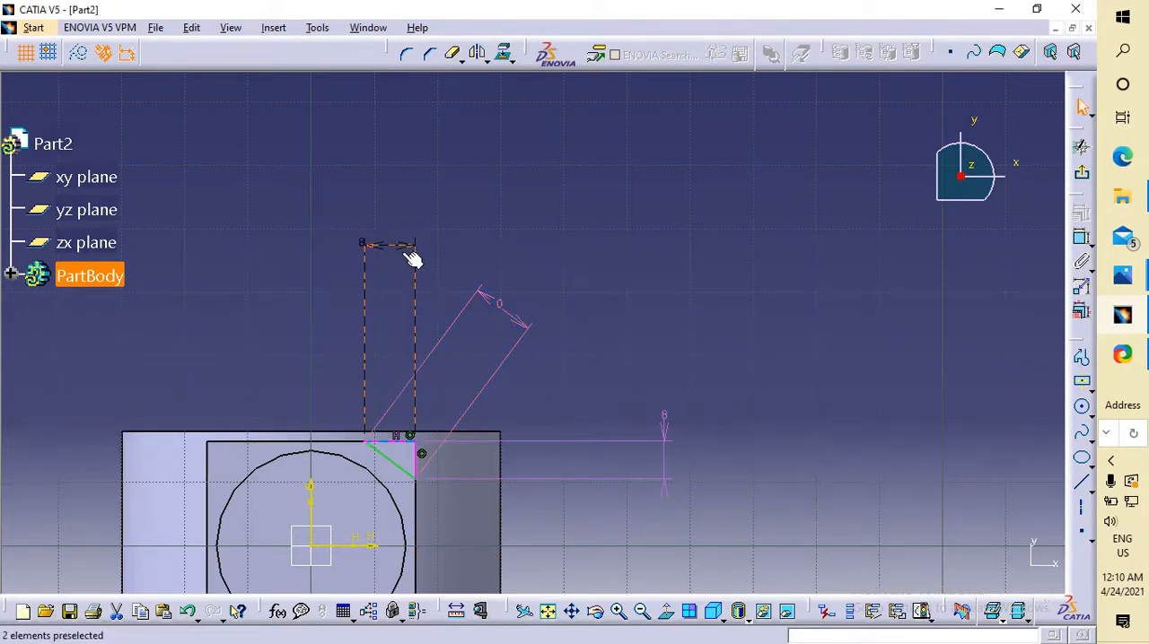
key("Delete")
left_click(668, 445)
key("Delete")
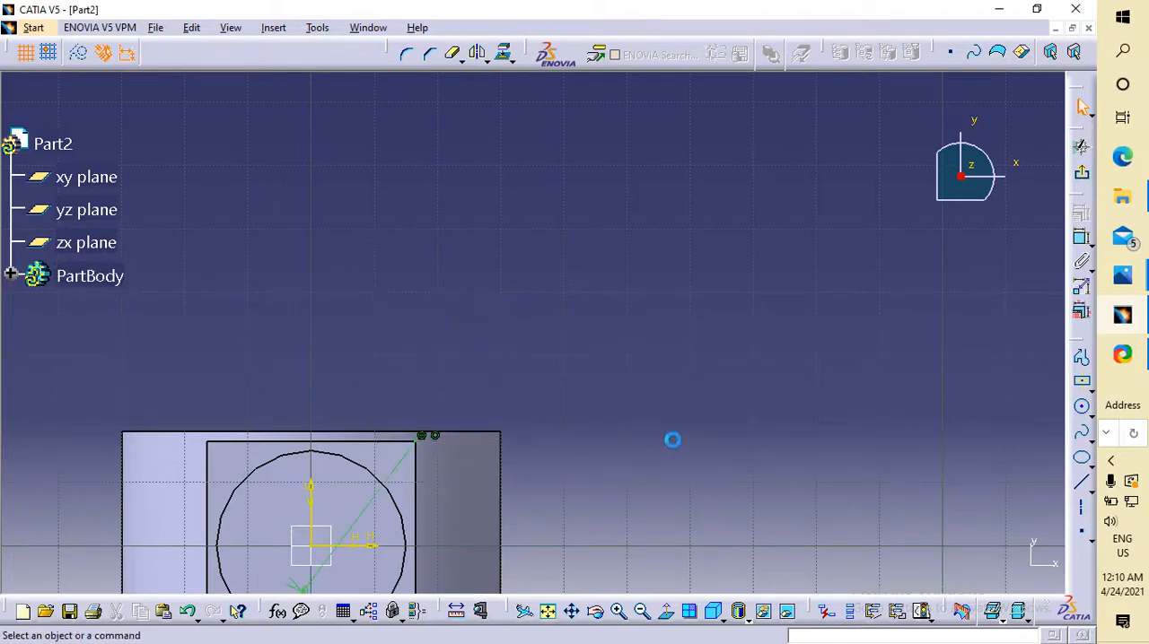
Undo the deletion of the vertical side's 8 mm dimension and delete that dimension again.
key("ctrl+z")
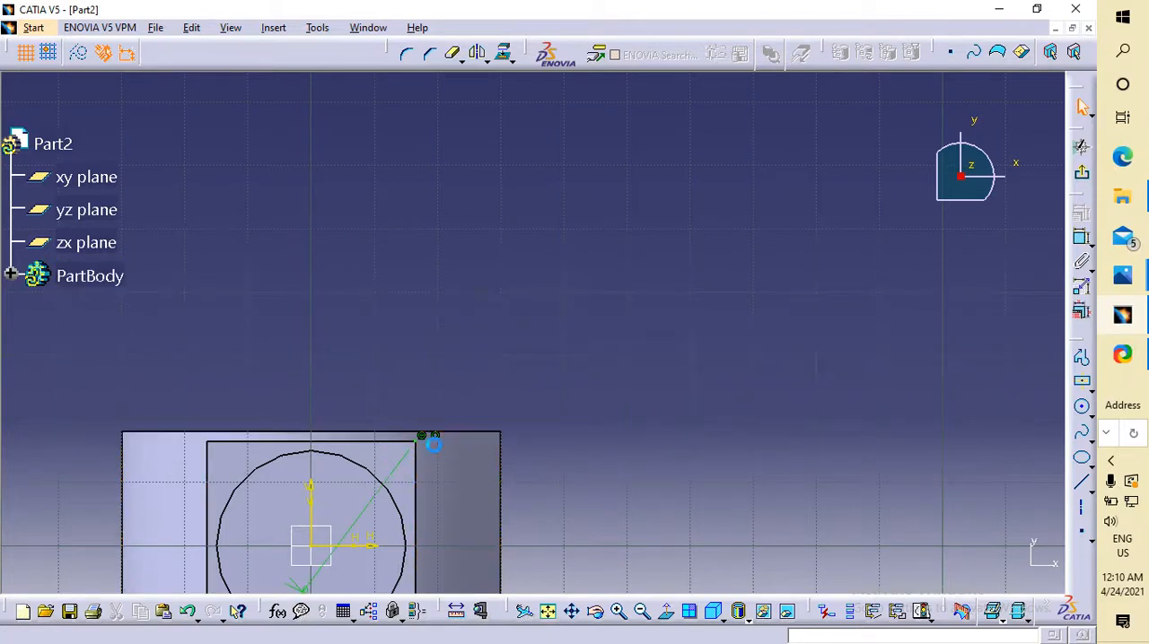
left_click(824, 460)
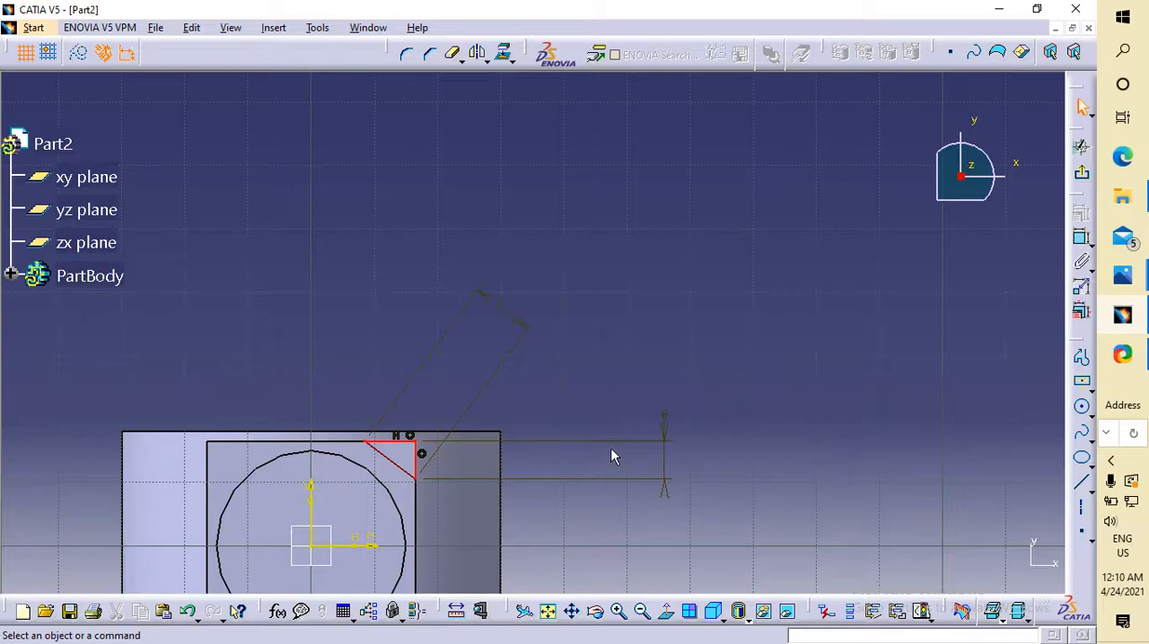
left_click(668, 440)
key("Delete")
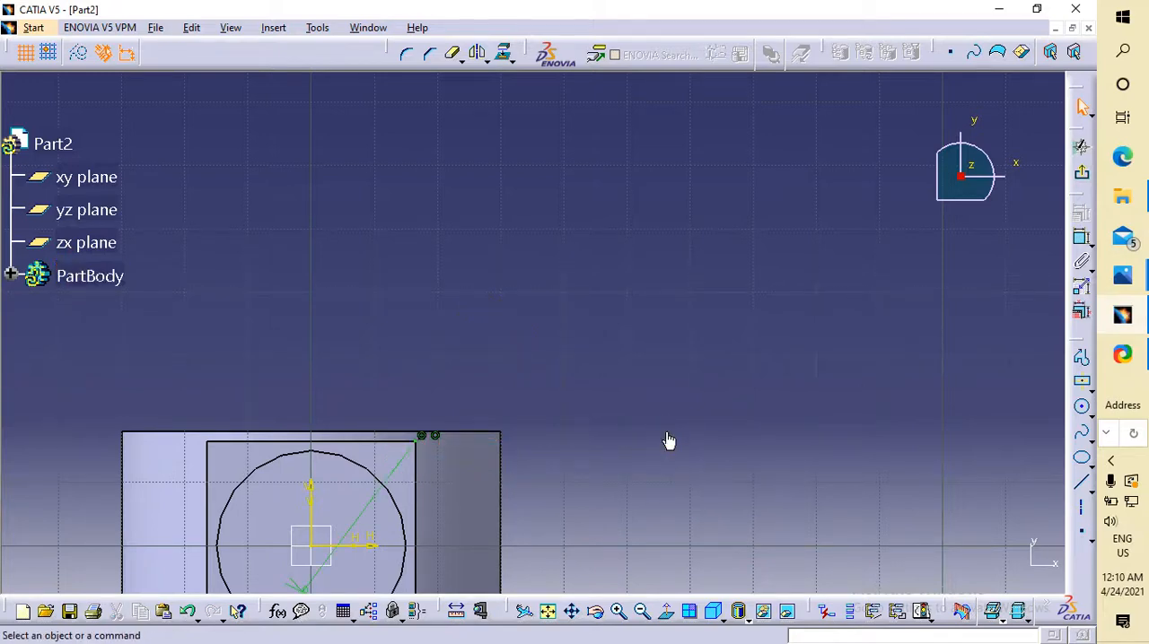
mouse_move(711, 389)
middle_mouse_down()
mouse_move(709, 488)
mouse_move(713, 441)
middle_mouse_up()
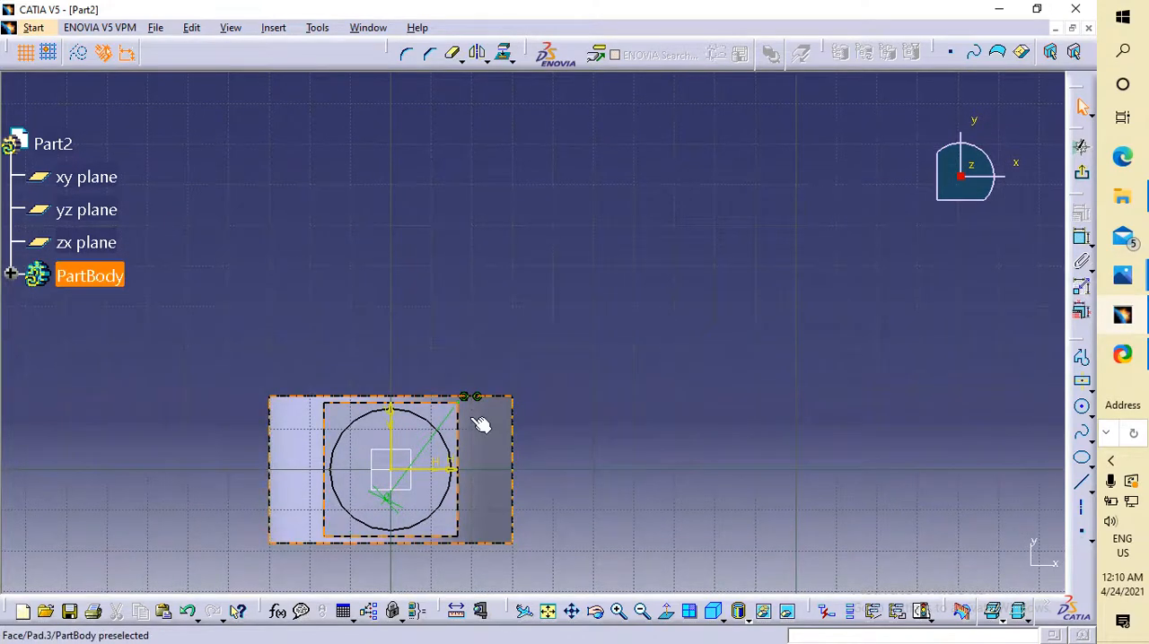
Delete the collapsed sloped side's length dimension, and undo back to the triangle with length dimensions on all three sides.
left_click(445, 428)
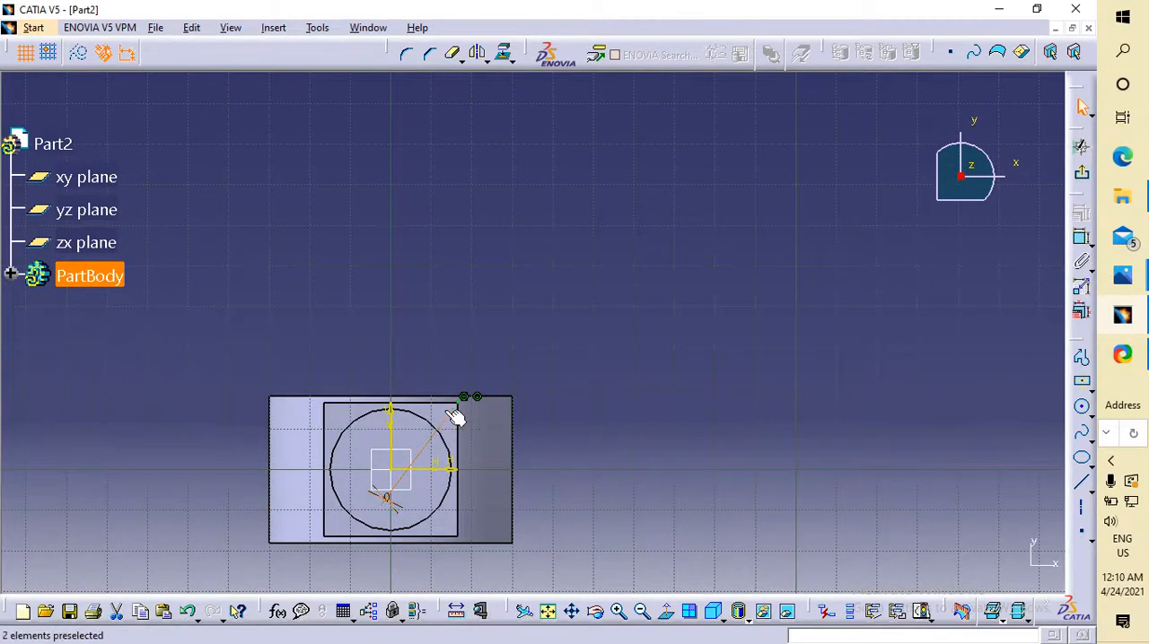
key("Delete")
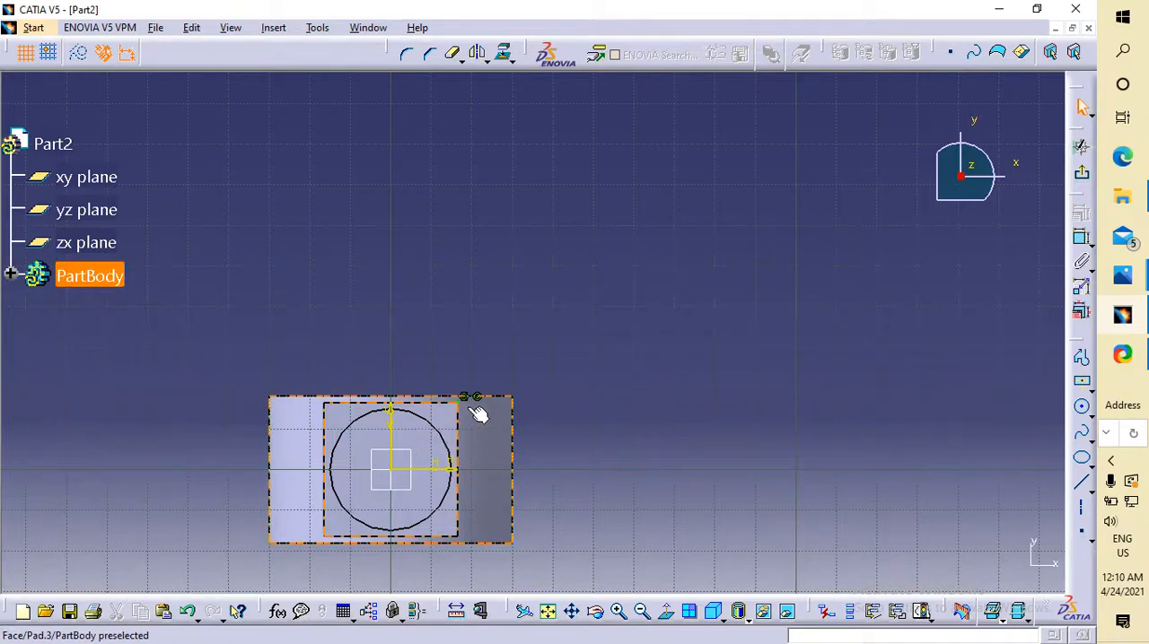
key("ctrl+z")
key("ctrl+z")
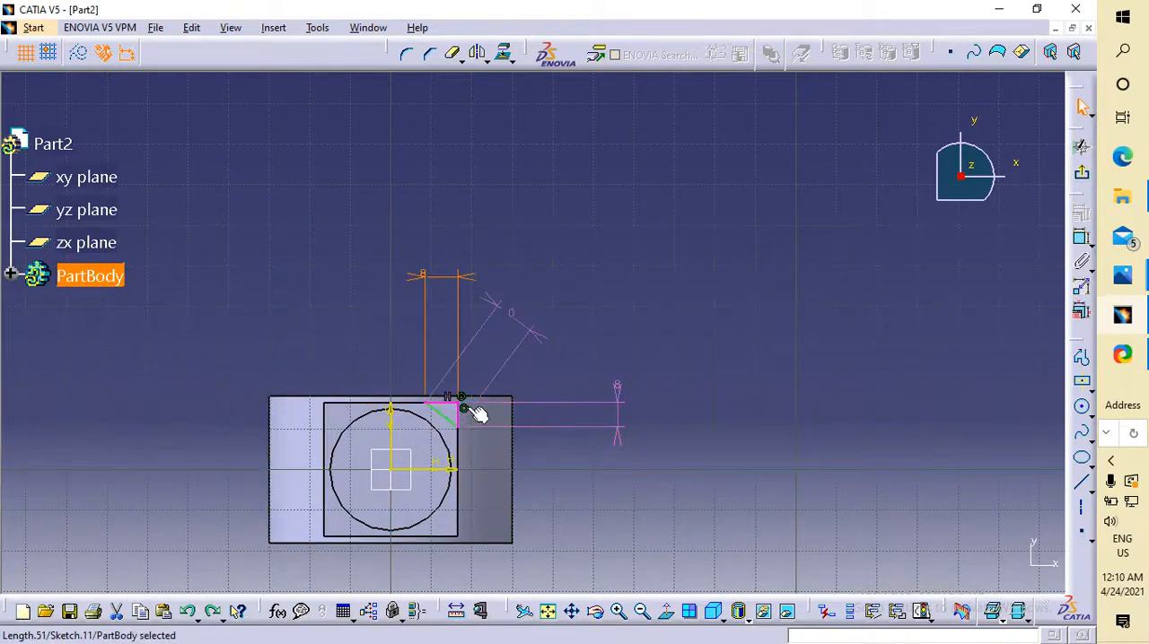
Delete the length dimensions of the triangle's horizontal and sloped sides, and reposition the vertical side's 8 mm dimension.
left_click(467, 284)
key("Delete")
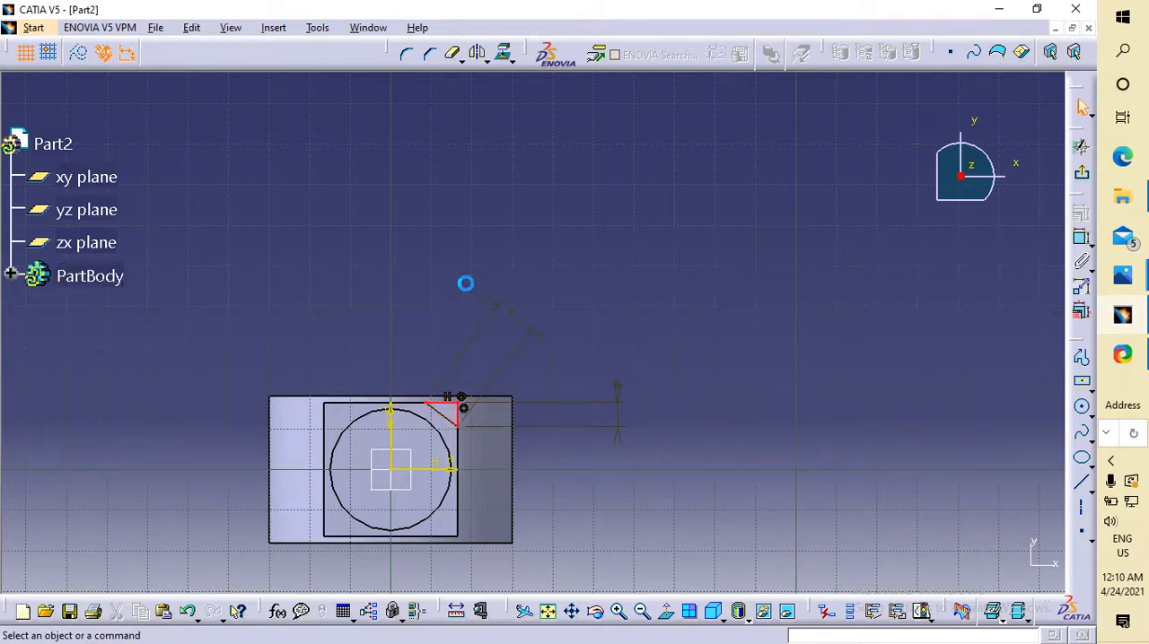
left_click(502, 316)
key("Delete")
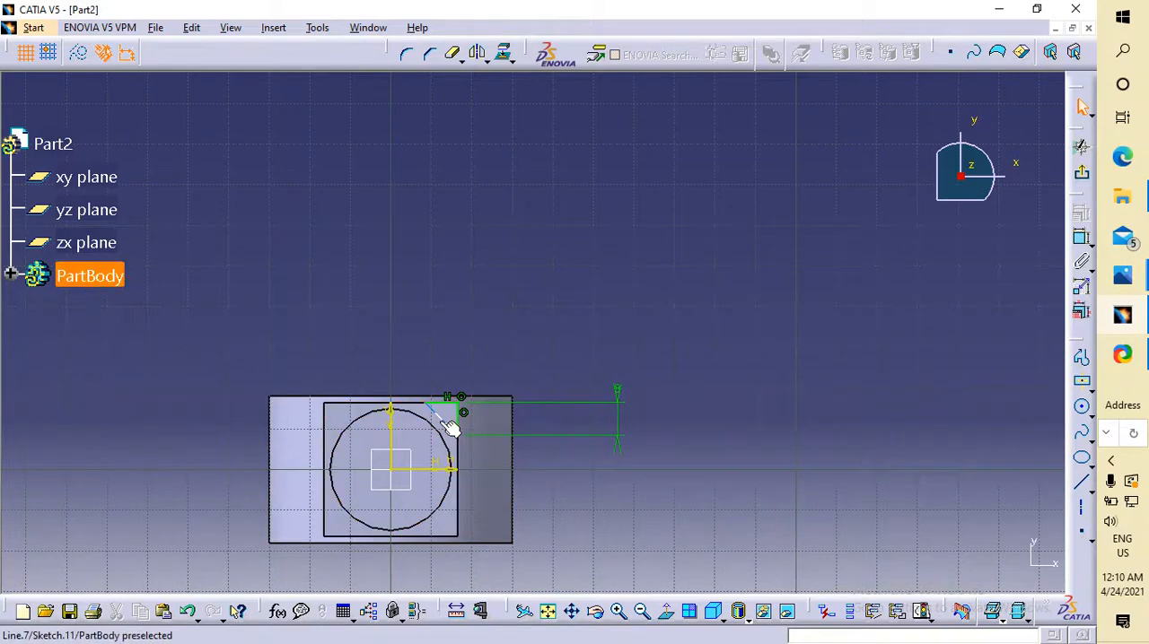
left_click_drag(620, 392, 632, 369)
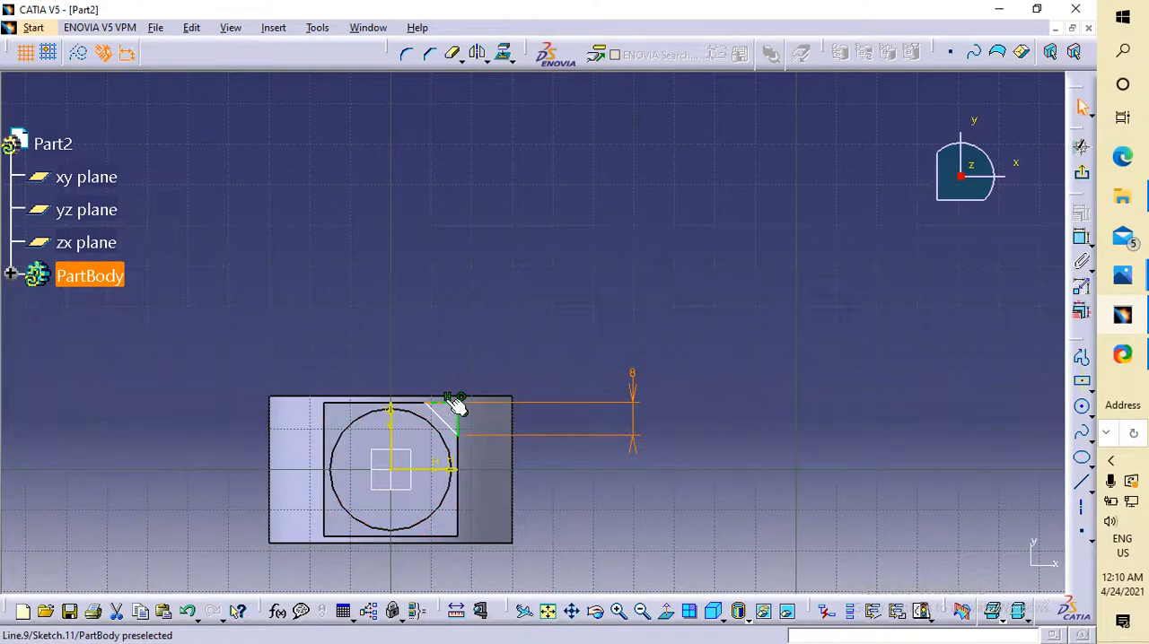
left_click(1080, 239)
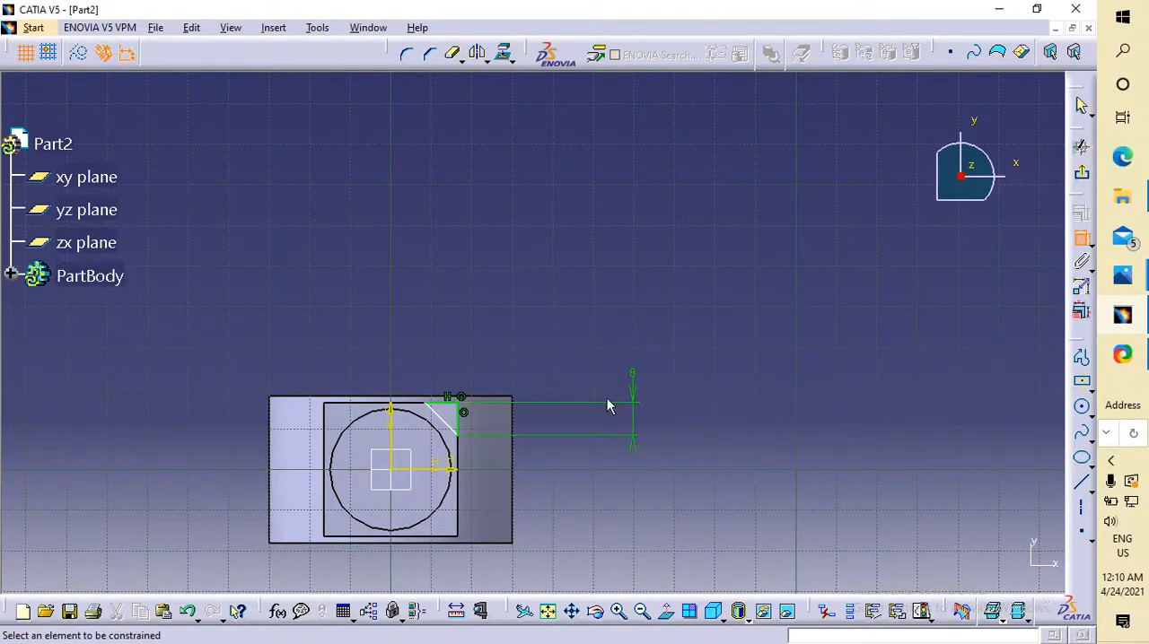
left_click(448, 398)
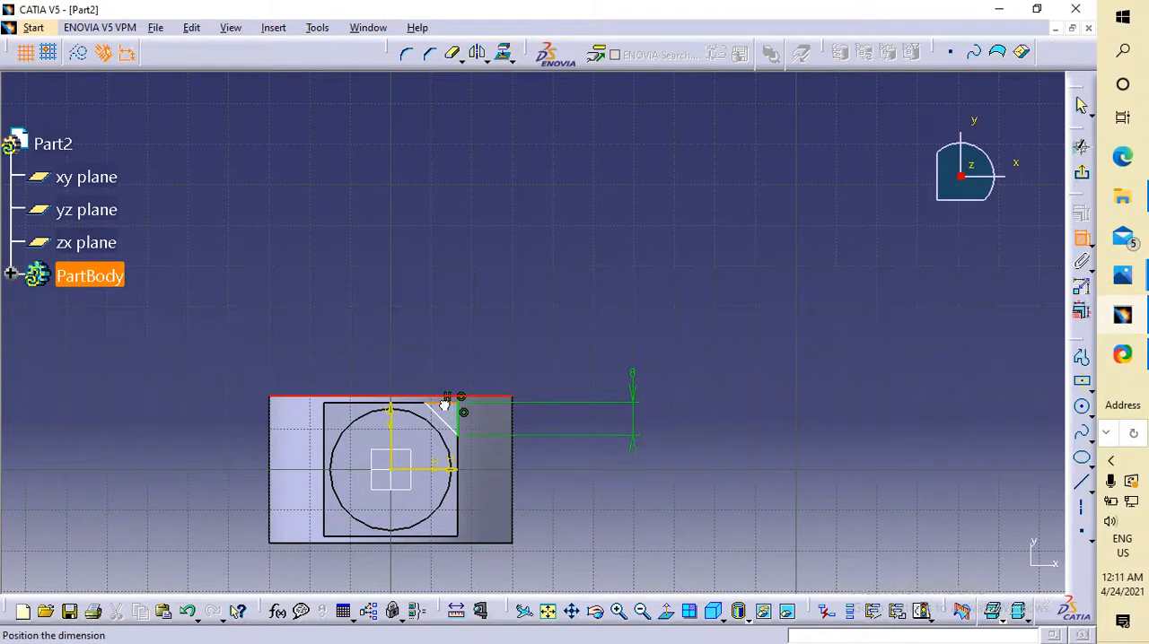
key("Escape")
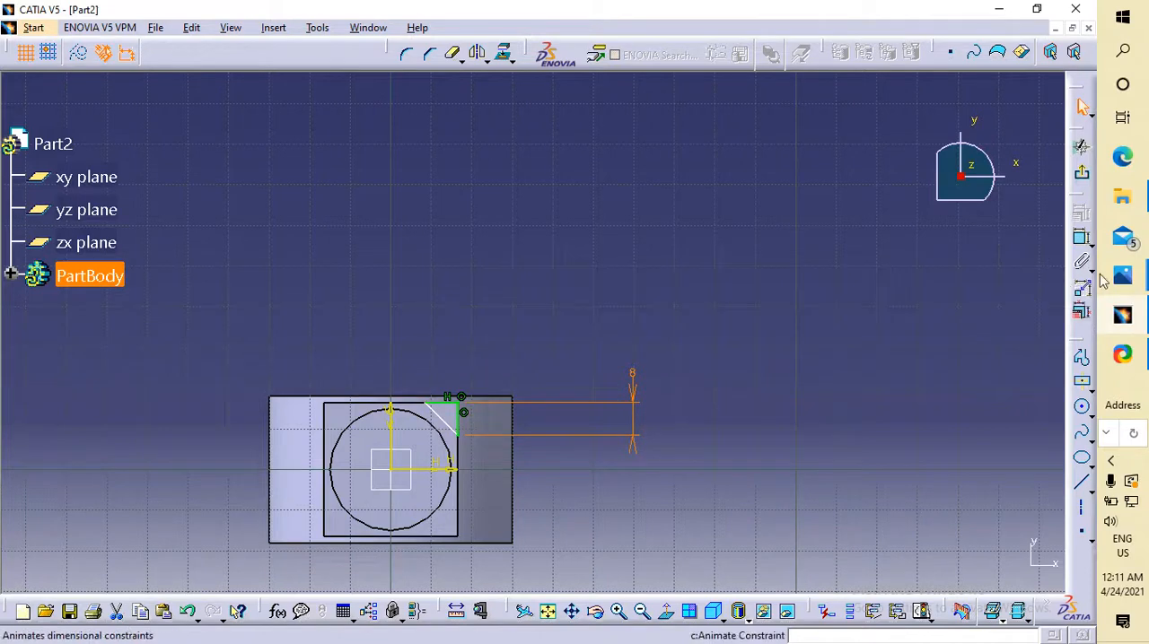
Dimension the length of the triangle's horizontal side, placing the dimension above the sketch.
left_click(1081, 239)
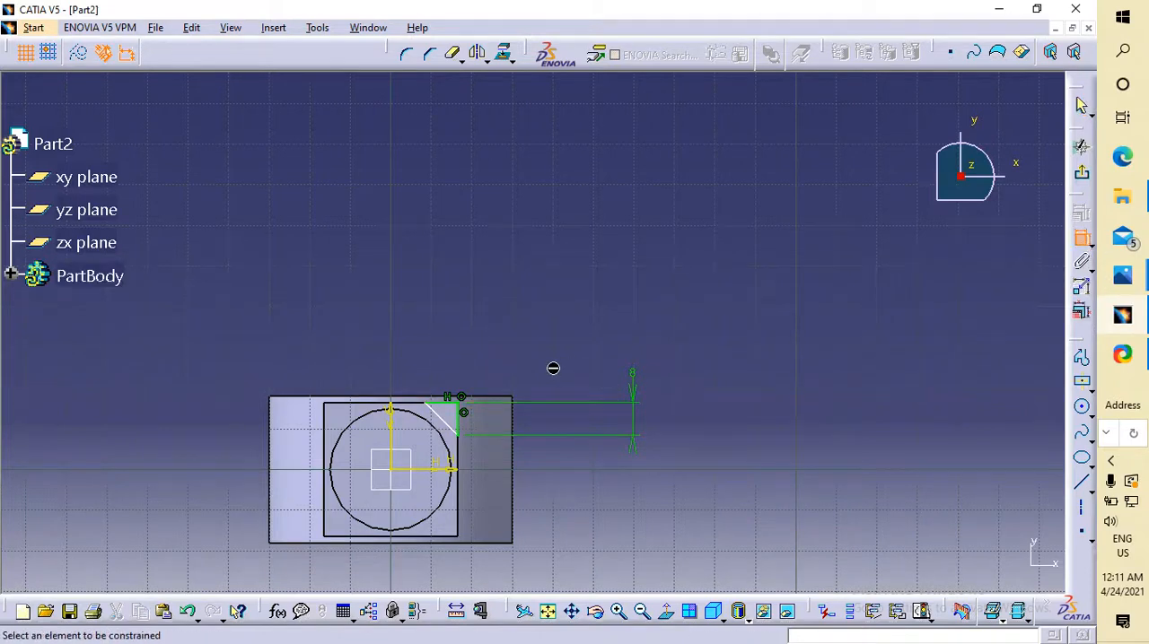
left_click(446, 401)
left_click(445, 347)
left_click(683, 317)
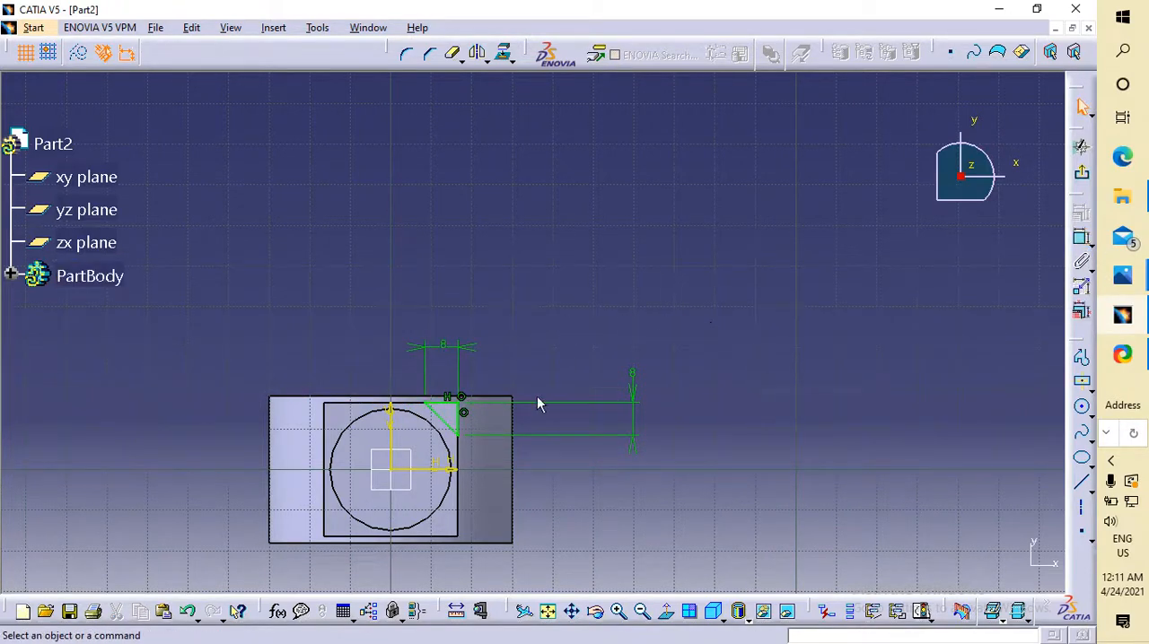
Exit the sketch and cut the triangular profile as a 45 mm deep pocket, checking the depth in the knuckle joint drawing in Photos.
left_click(1084, 177)
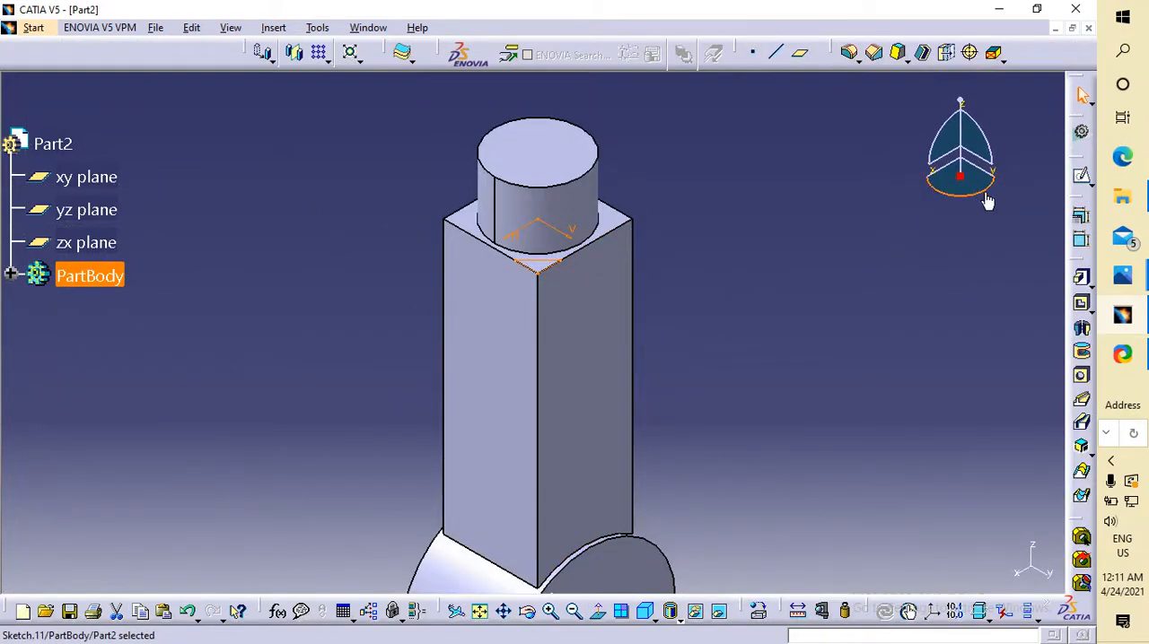
left_click(1084, 305)
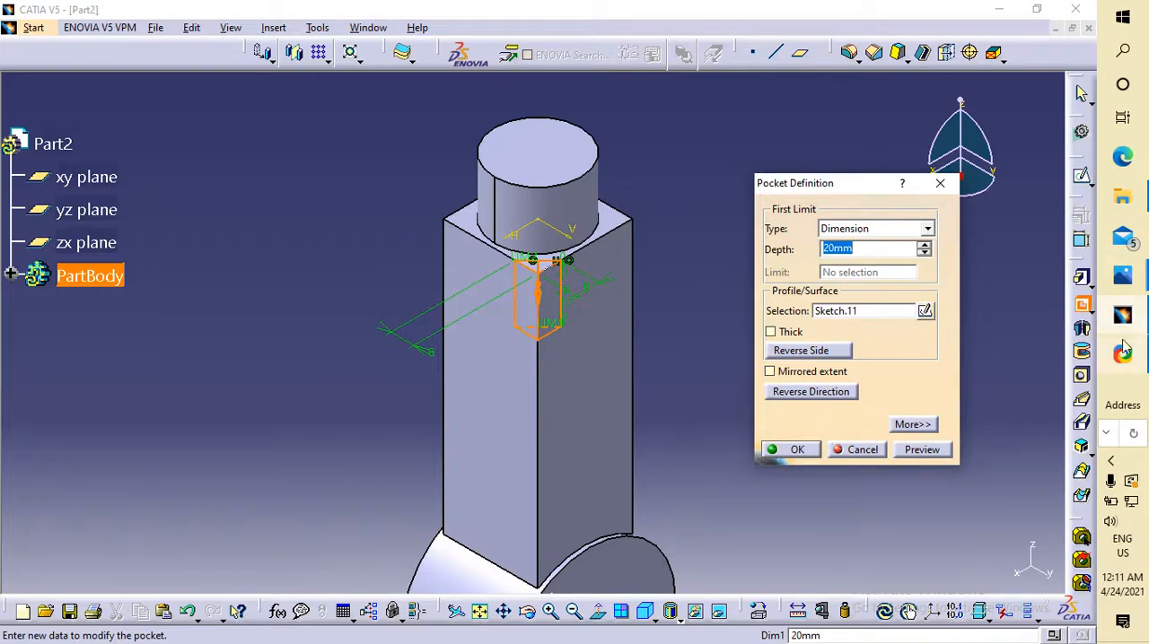
mouse_move(1122, 275)
left_click(1017, 415)
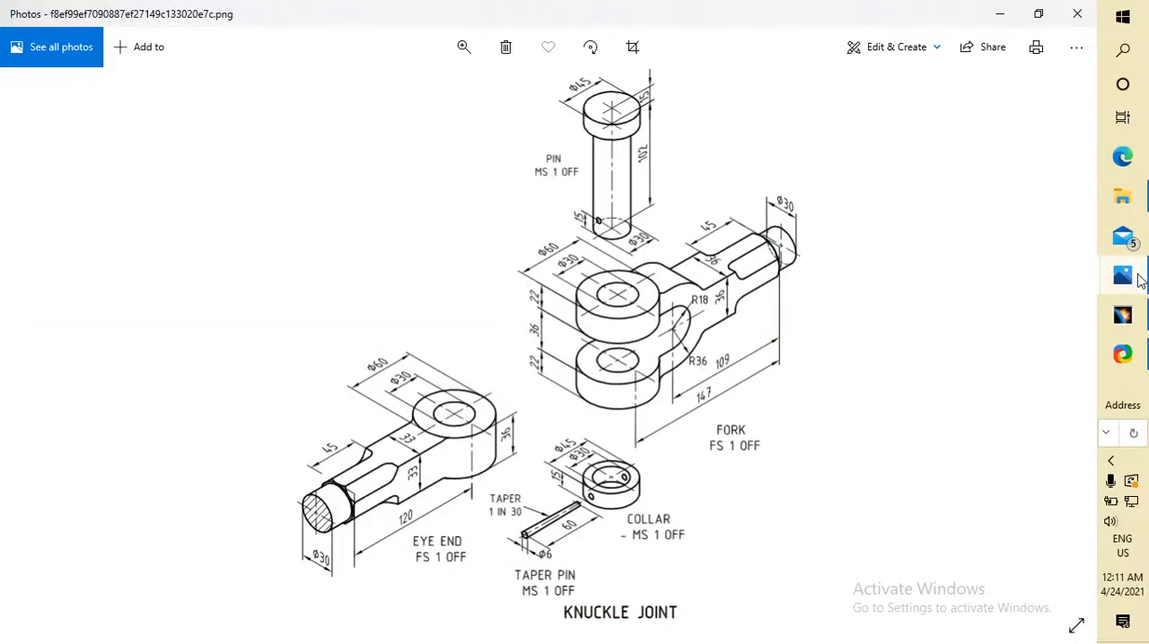
left_click(1113, 351)
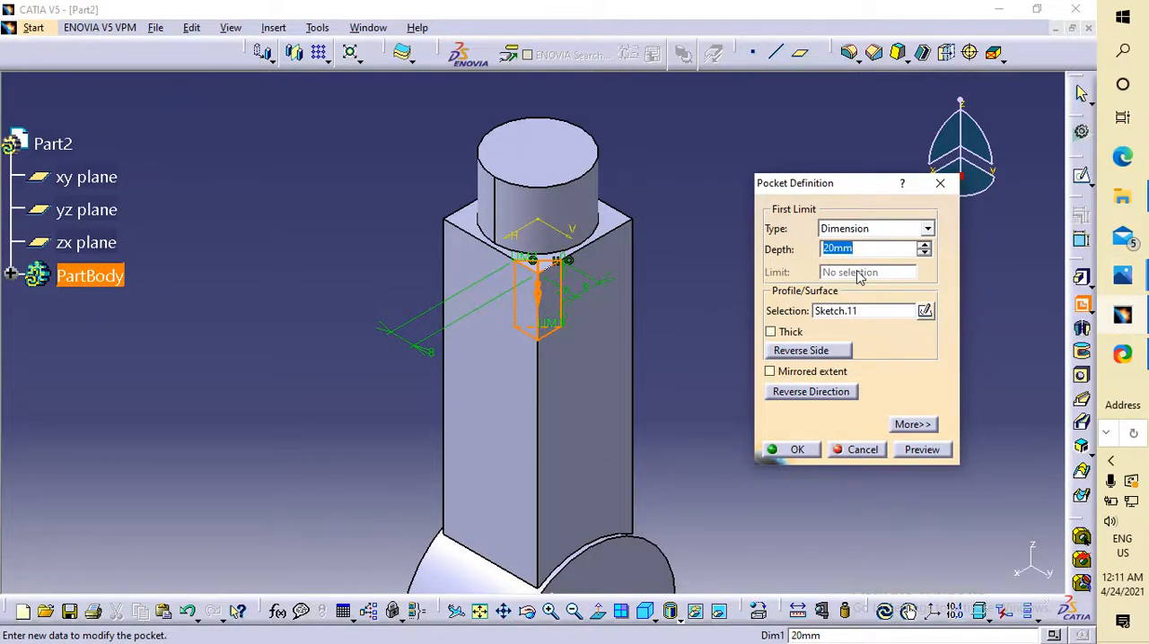
type("45")
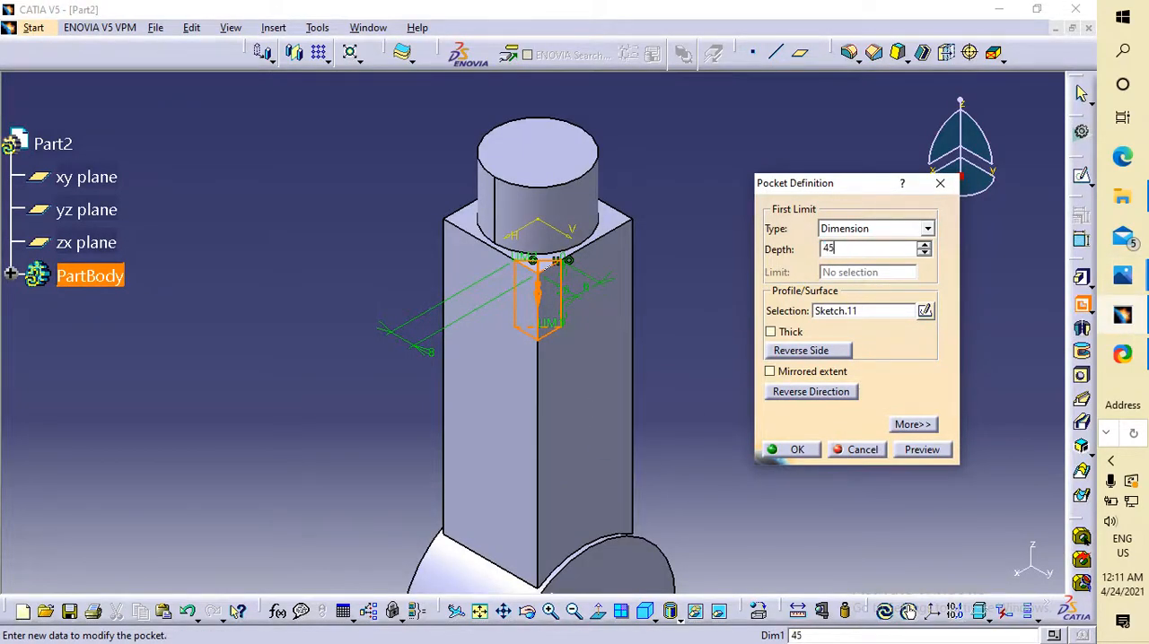
key("Return")
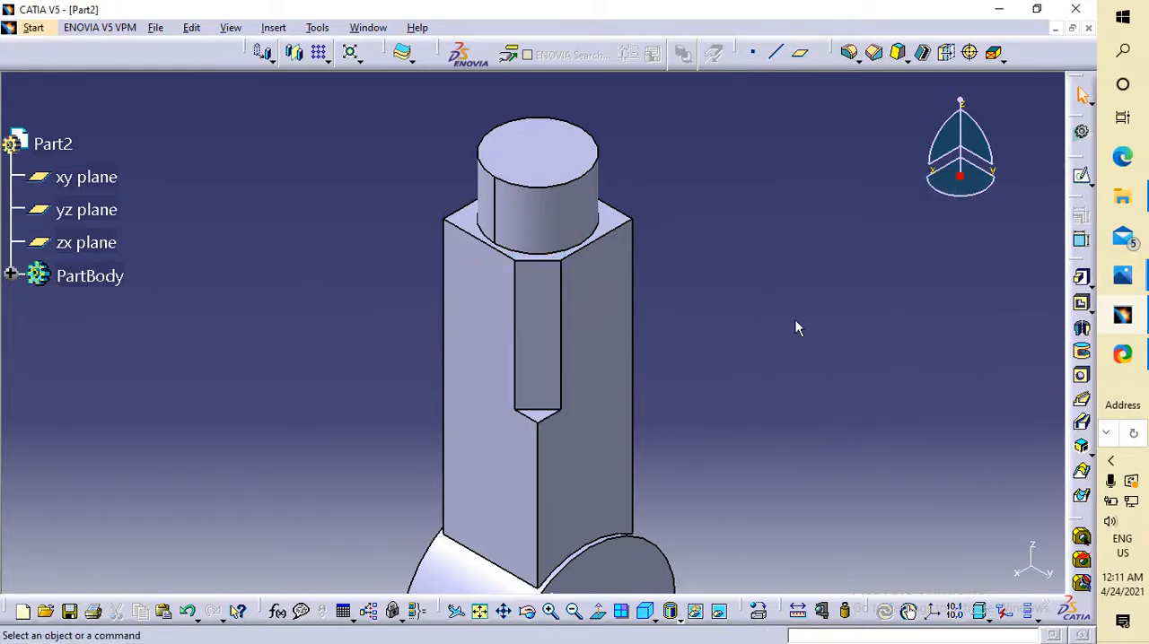
Start a circular pattern of the triangular corner pocket on the square shank.
left_click(533, 309)
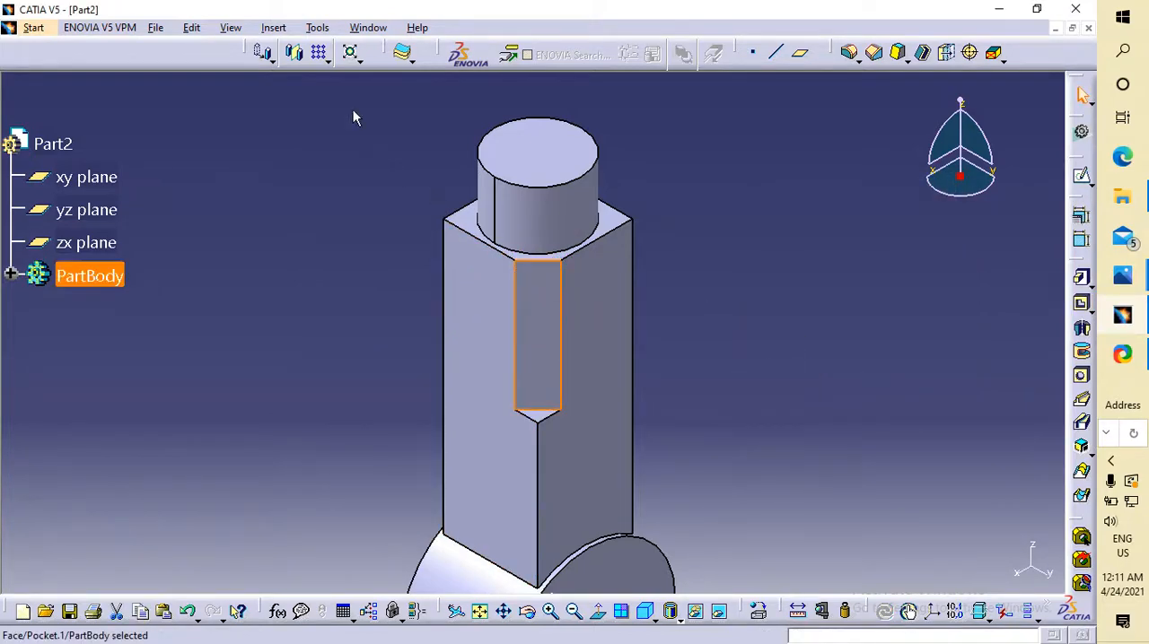
left_click(328, 61)
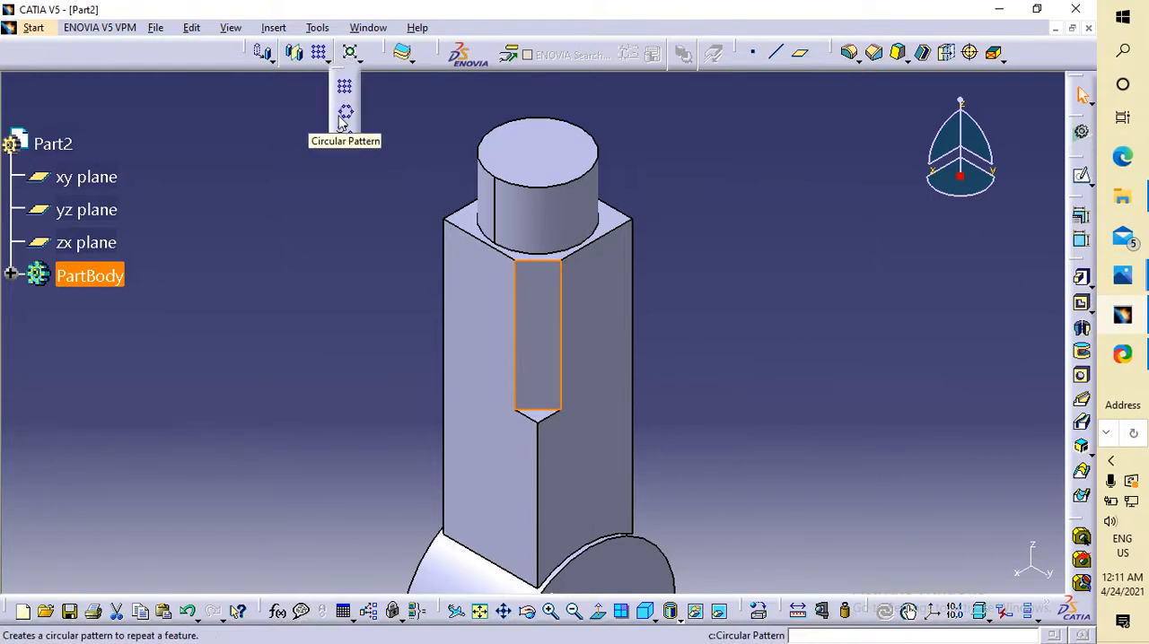
left_click(344, 114)
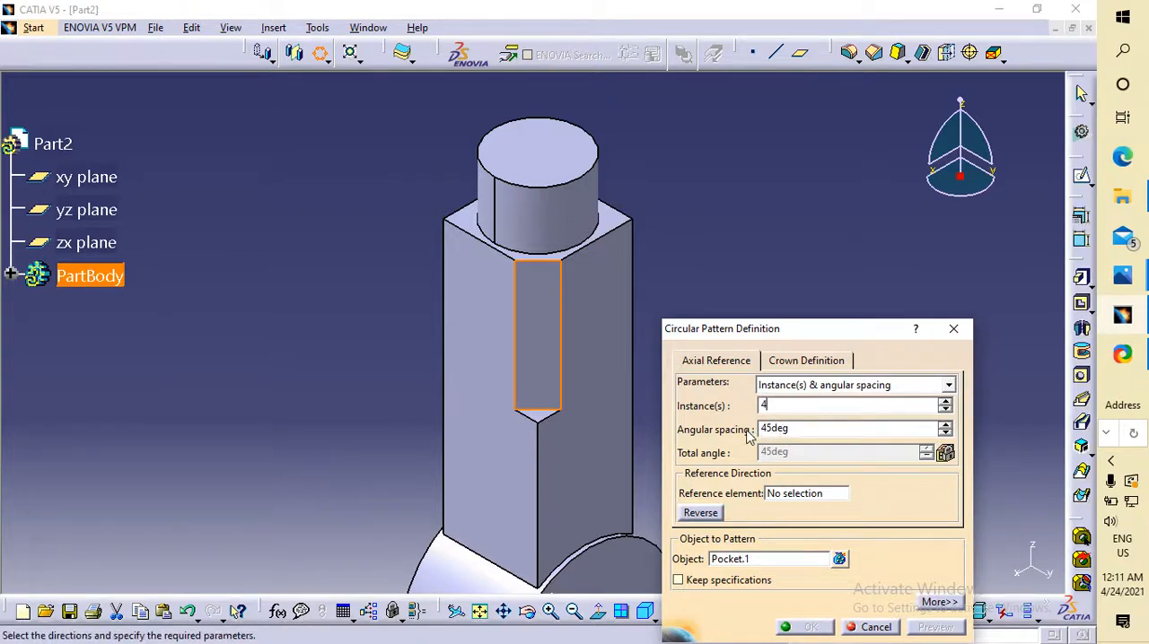
Pattern the corner pocket as a complete crown of 4 instances, using the shank's end face as the reference element.
left_click(803, 428)
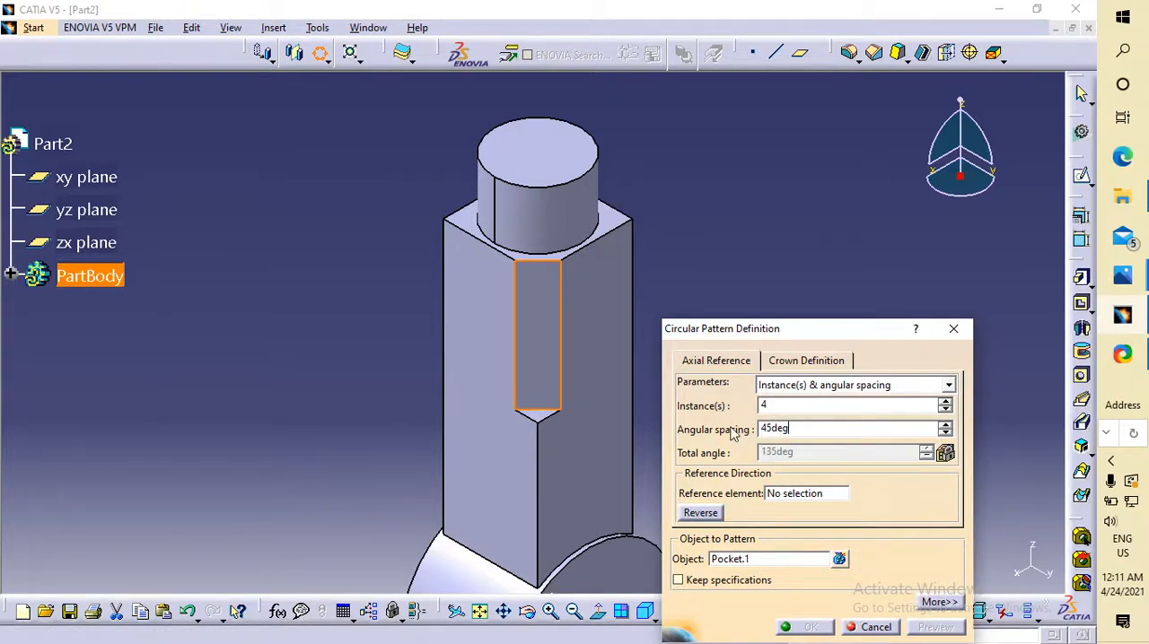
left_click_drag(799, 430, 719, 431)
left_click(909, 388)
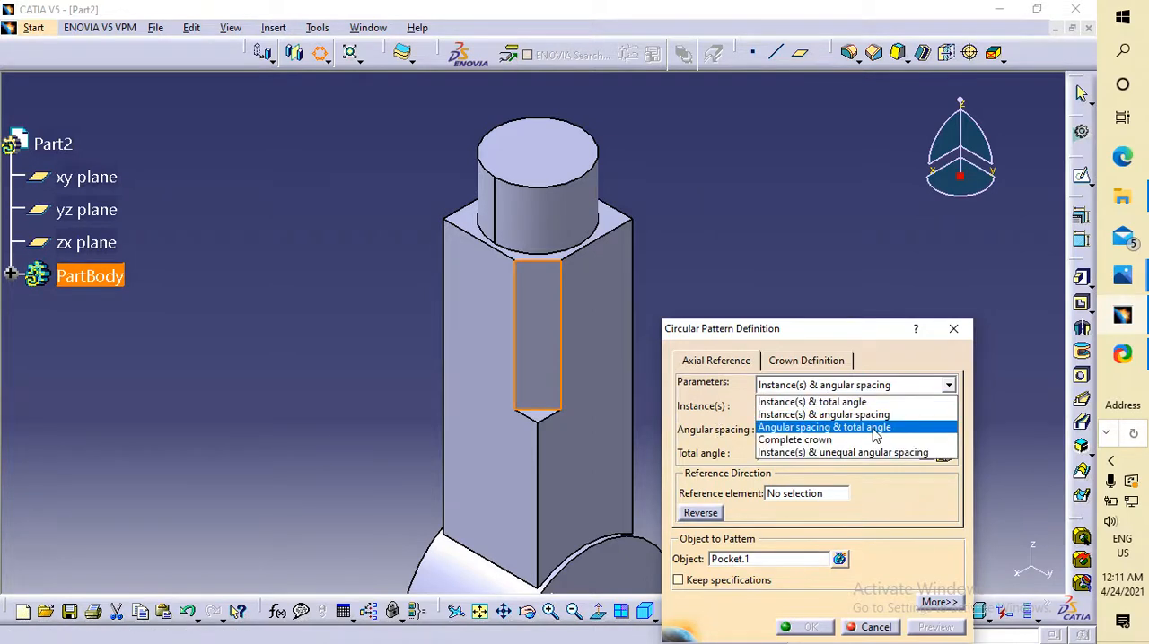
left_click(843, 440)
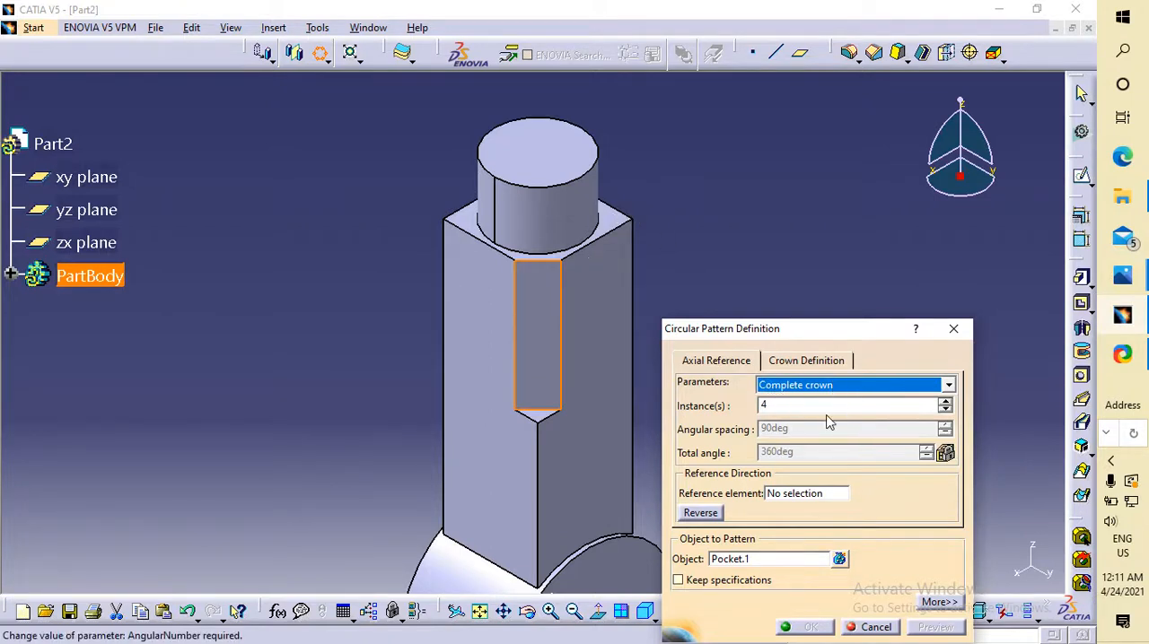
left_click(801, 493)
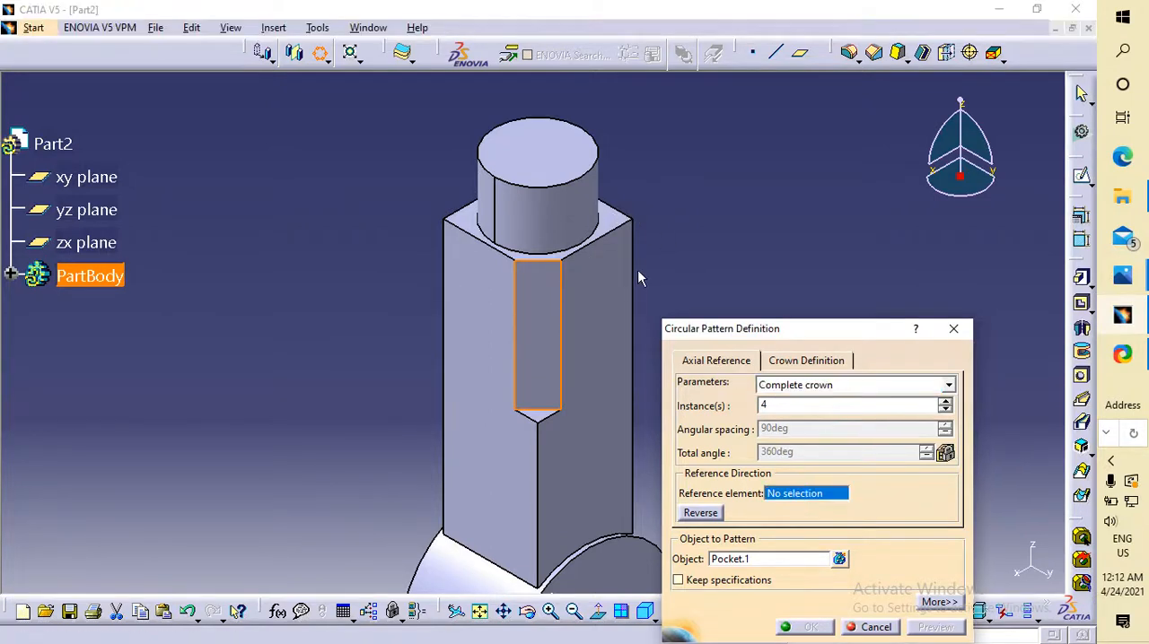
left_click(609, 237)
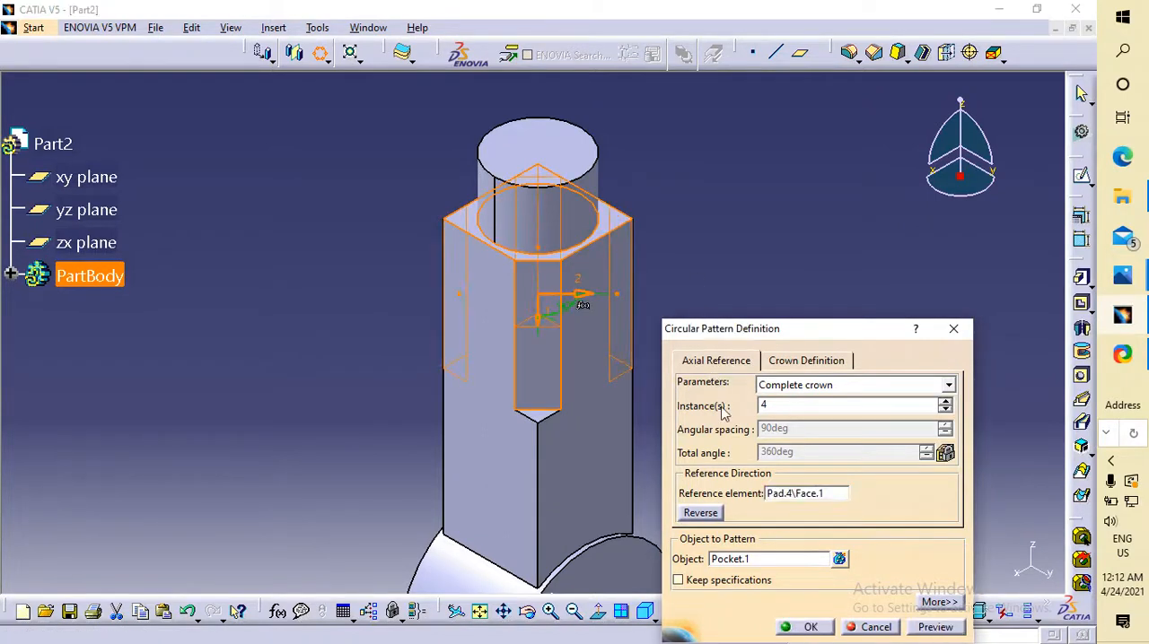
left_click(931, 627)
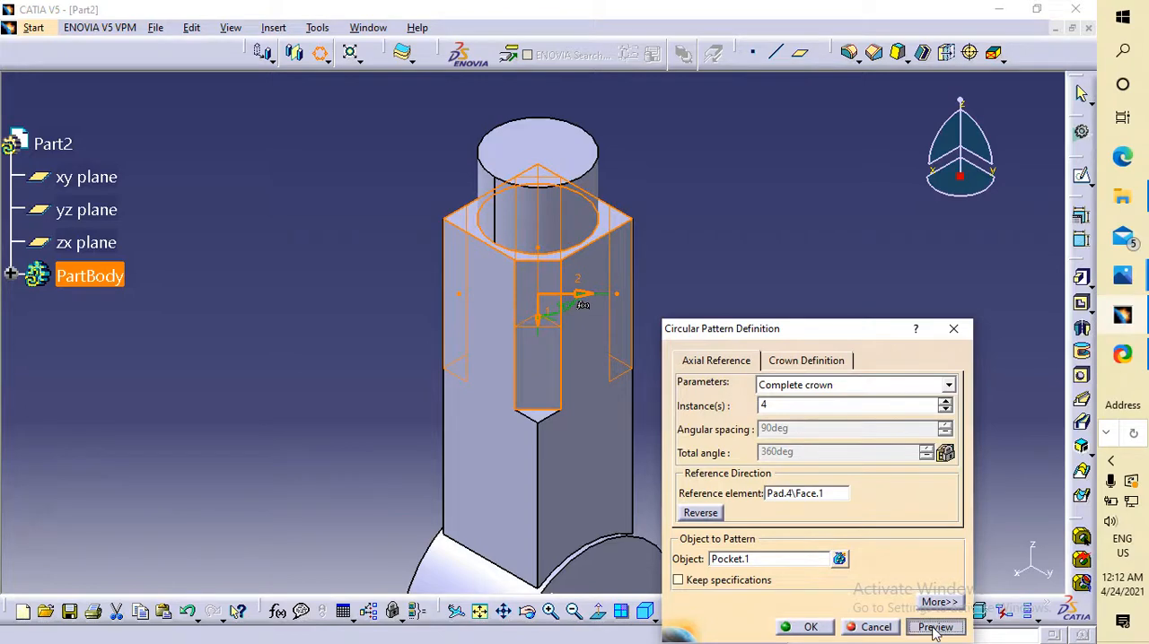
middle_click_drag(762, 246, 673, 398)
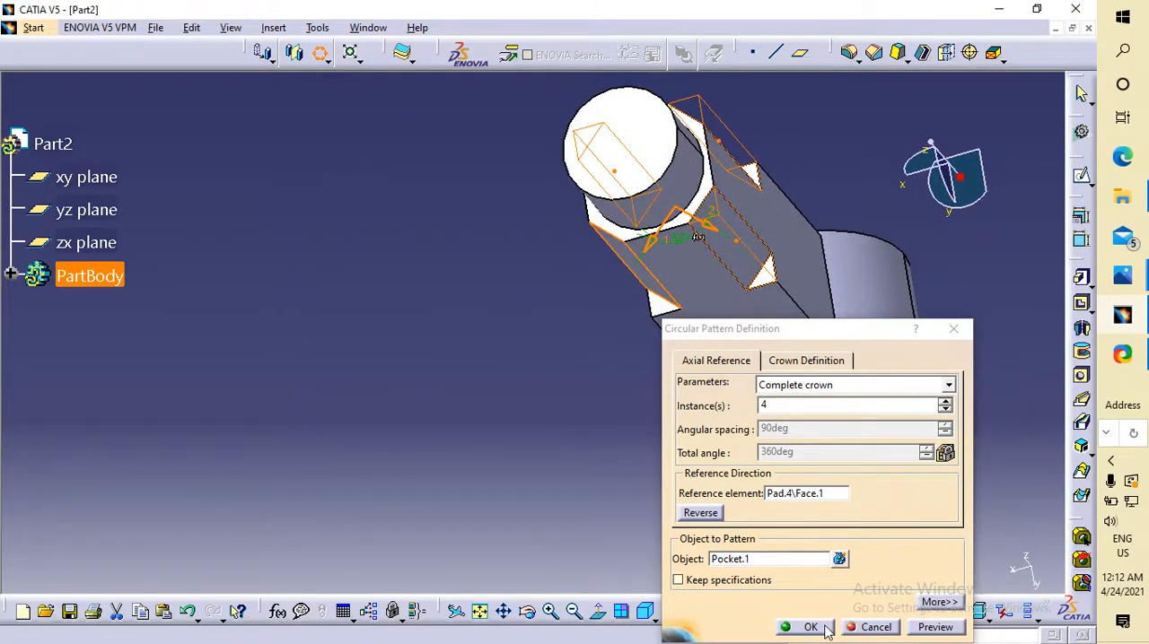
left_click(808, 627)
Compare the patterned corner pockets with the eye end in the knuckle joint drawing in Photos.
middle_click_drag(457, 325, 692, 405)
middle_click_drag(820, 382, 977, 318)
left_click(1123, 276)
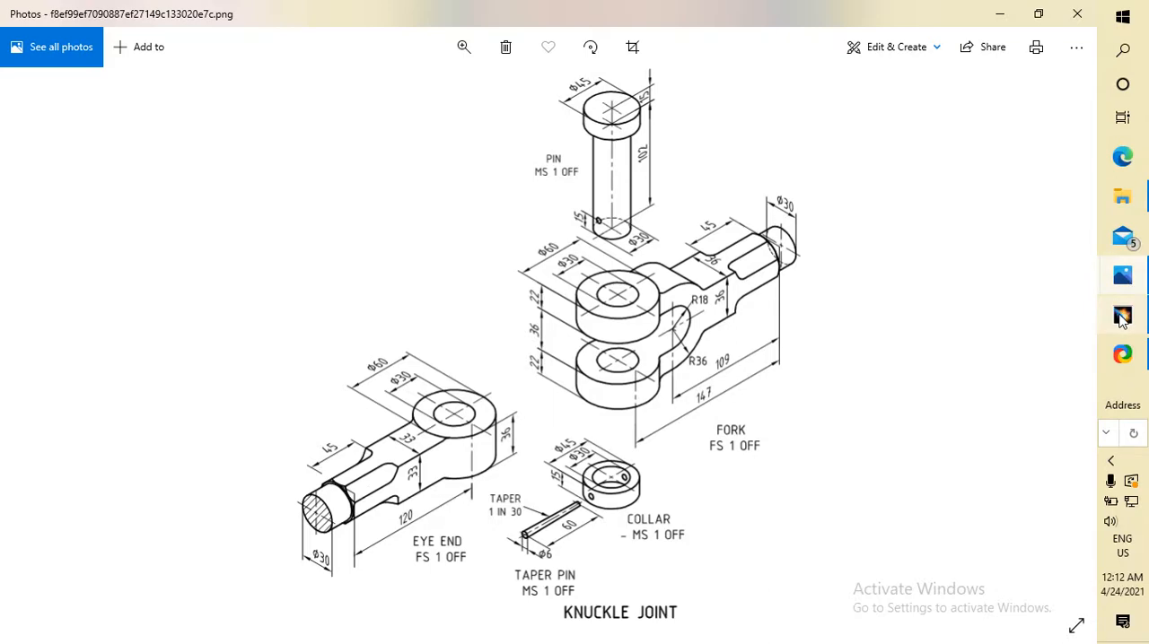
left_click(1128, 285)
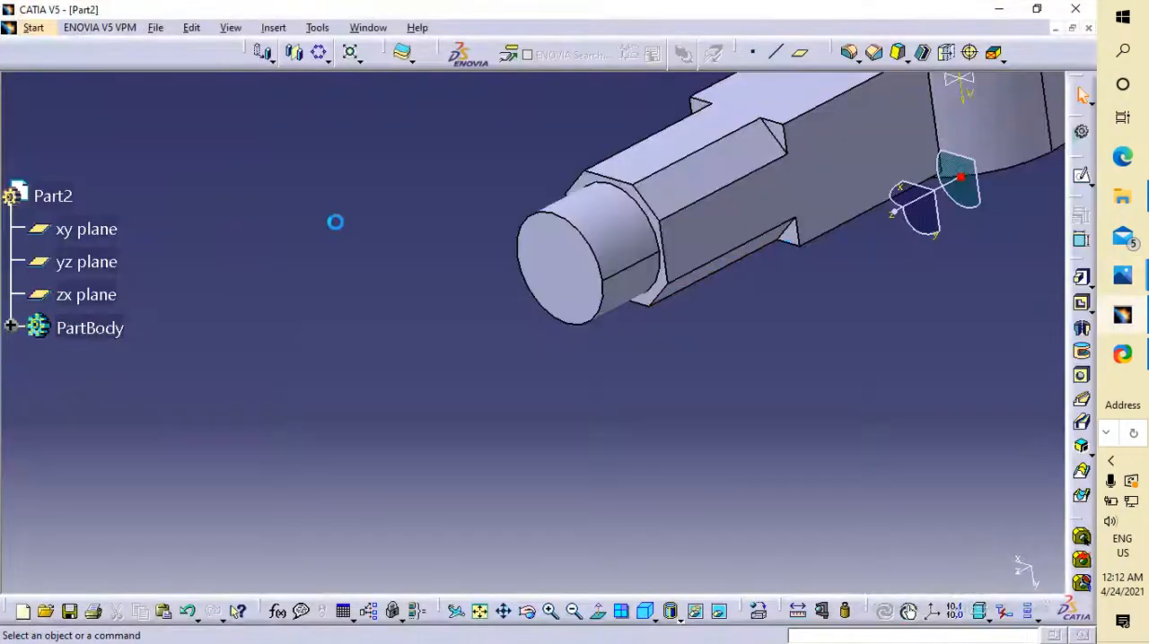
Preview a 5 mm edge fillet on the inner end edge of one corner pocket, checking the knuckle joint drawing in Photos.
left_click(786, 145)
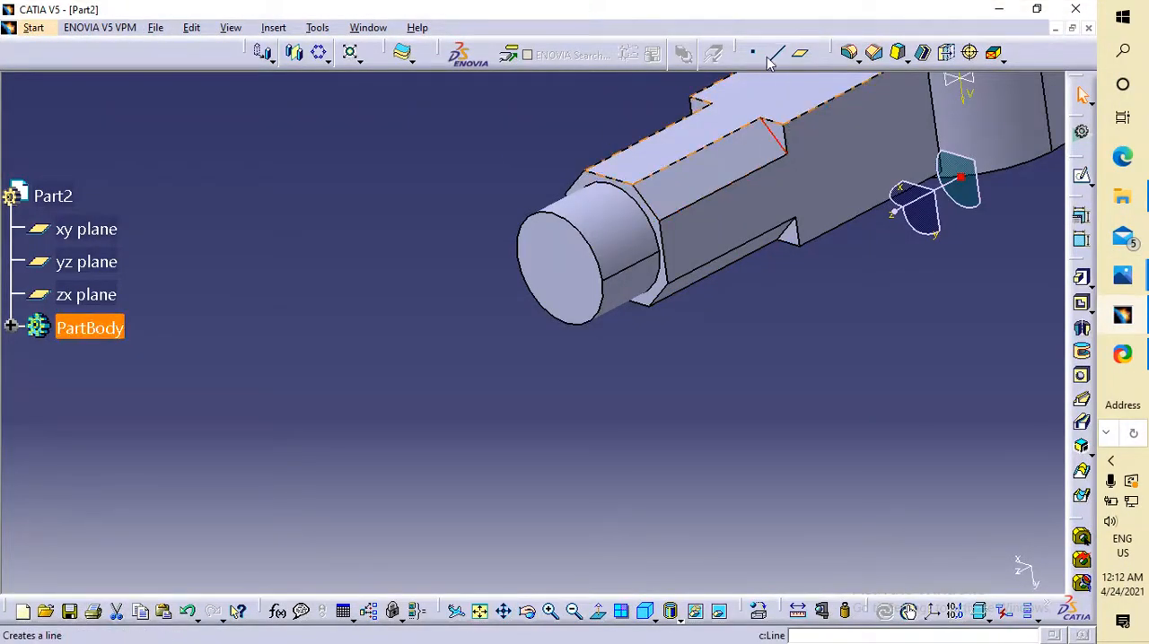
left_click(857, 59)
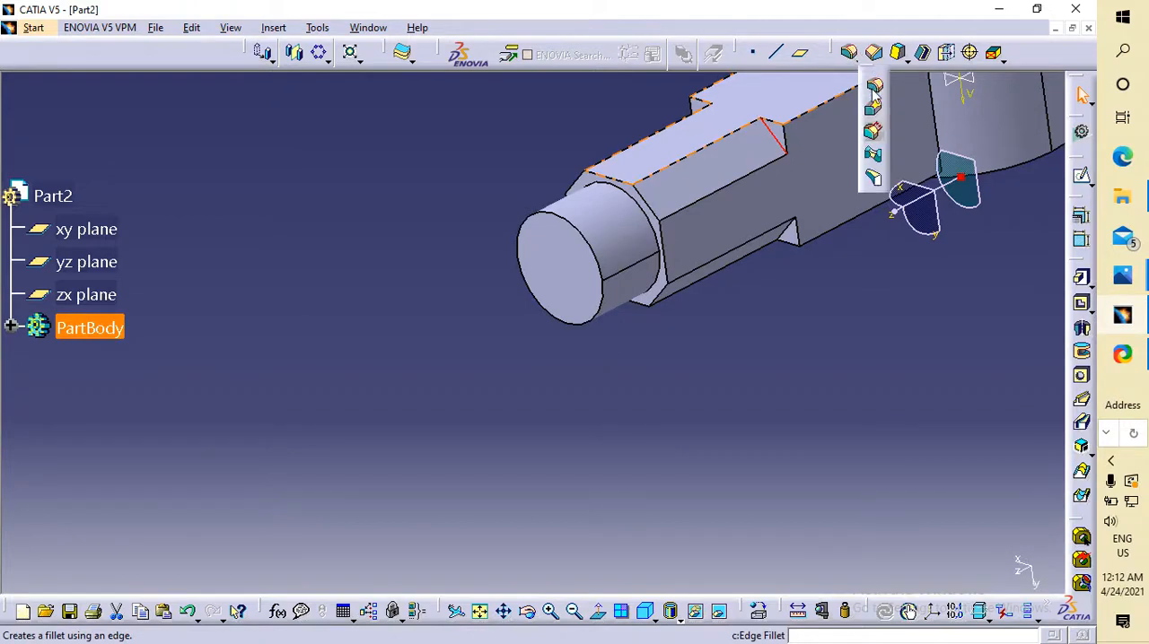
left_click(876, 90)
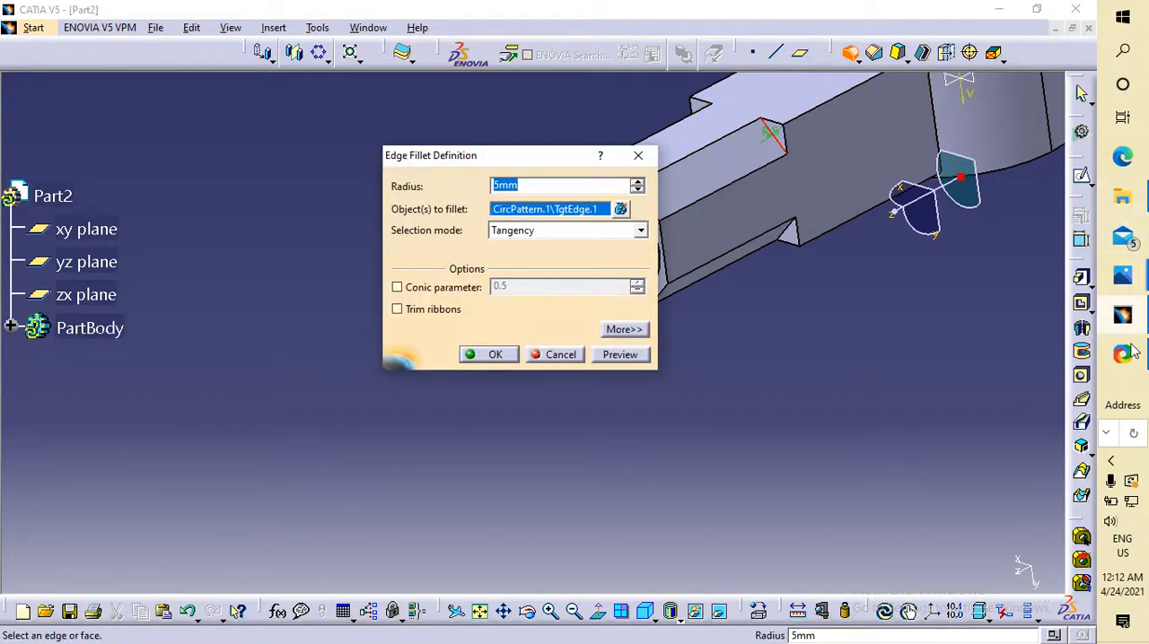
mouse_move(1127, 324)
left_click(1123, 274)
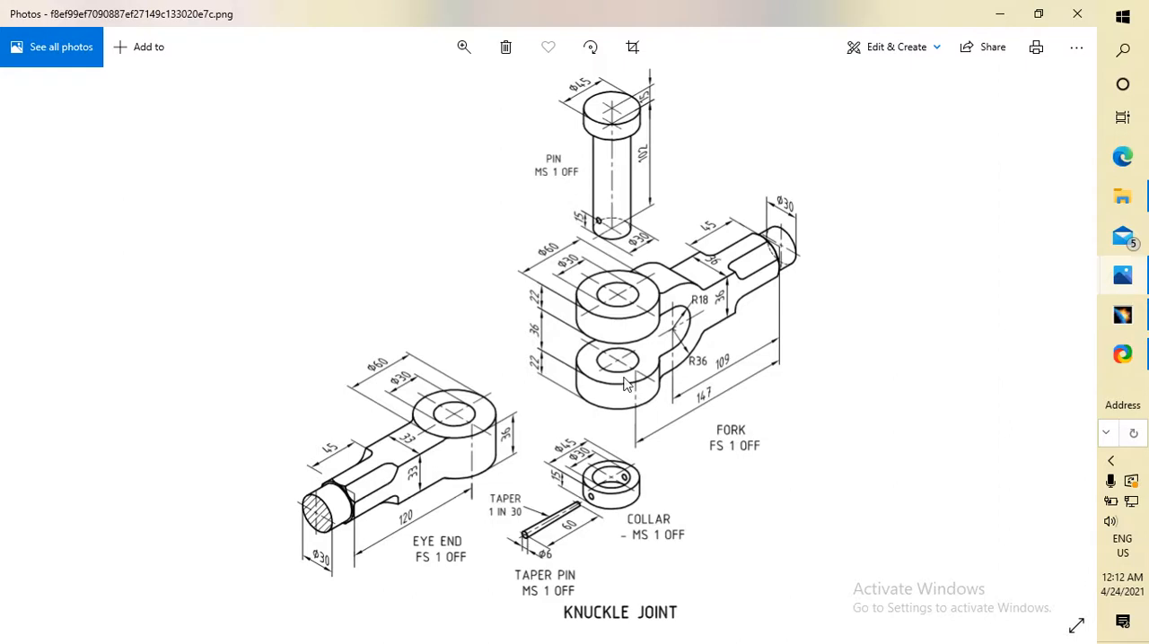
left_click(1122, 316)
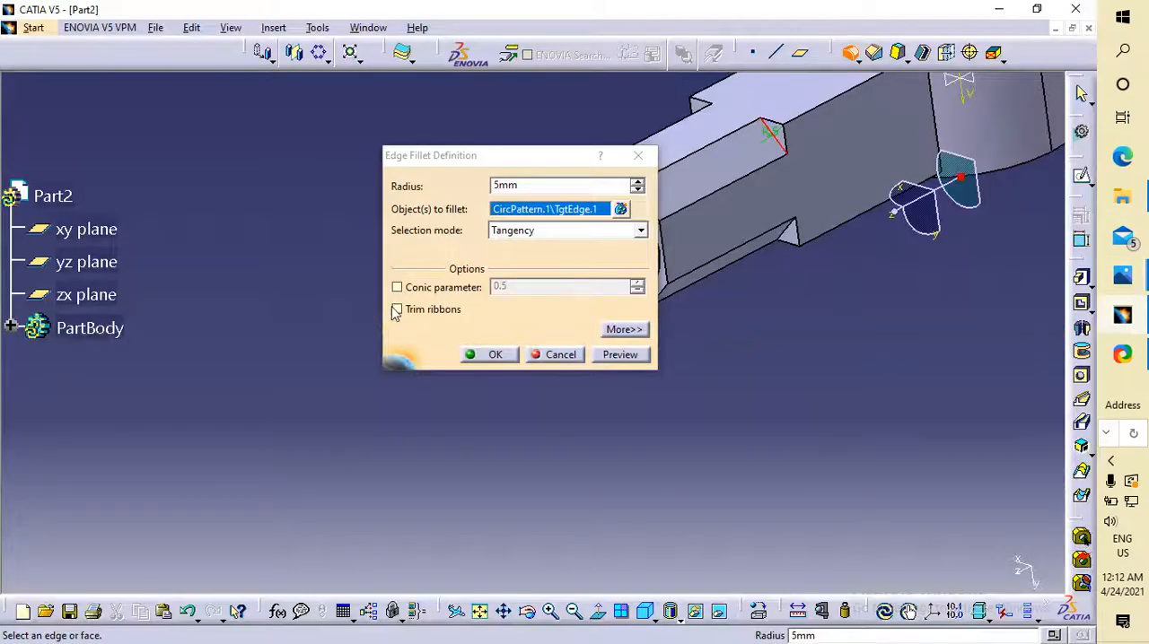
left_click(519, 183)
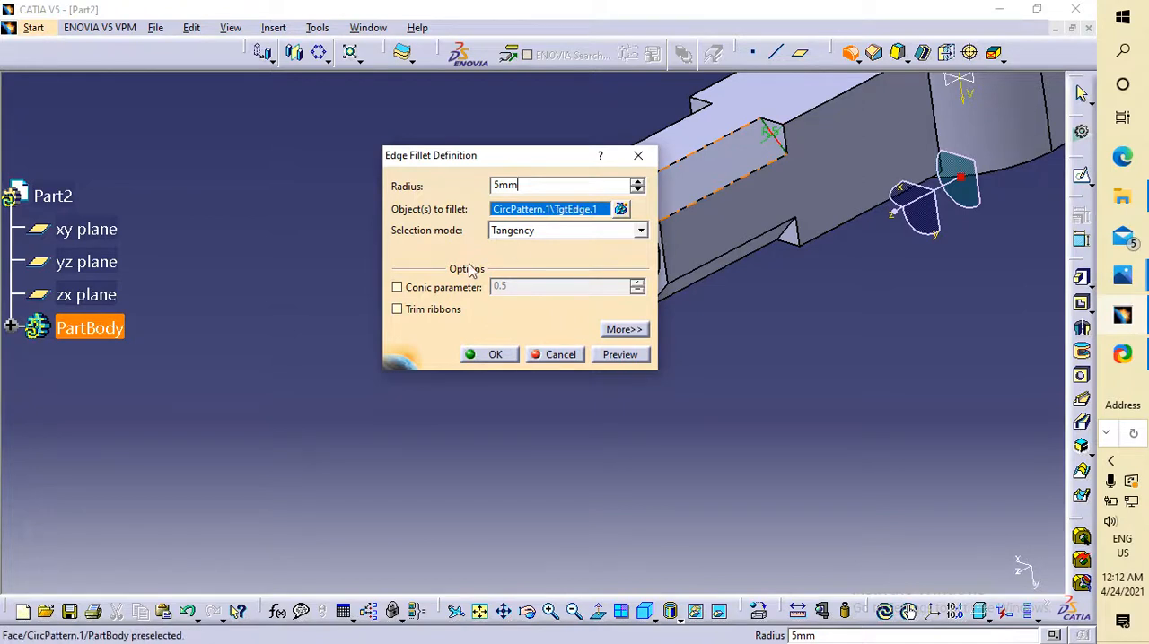
left_click(621, 356)
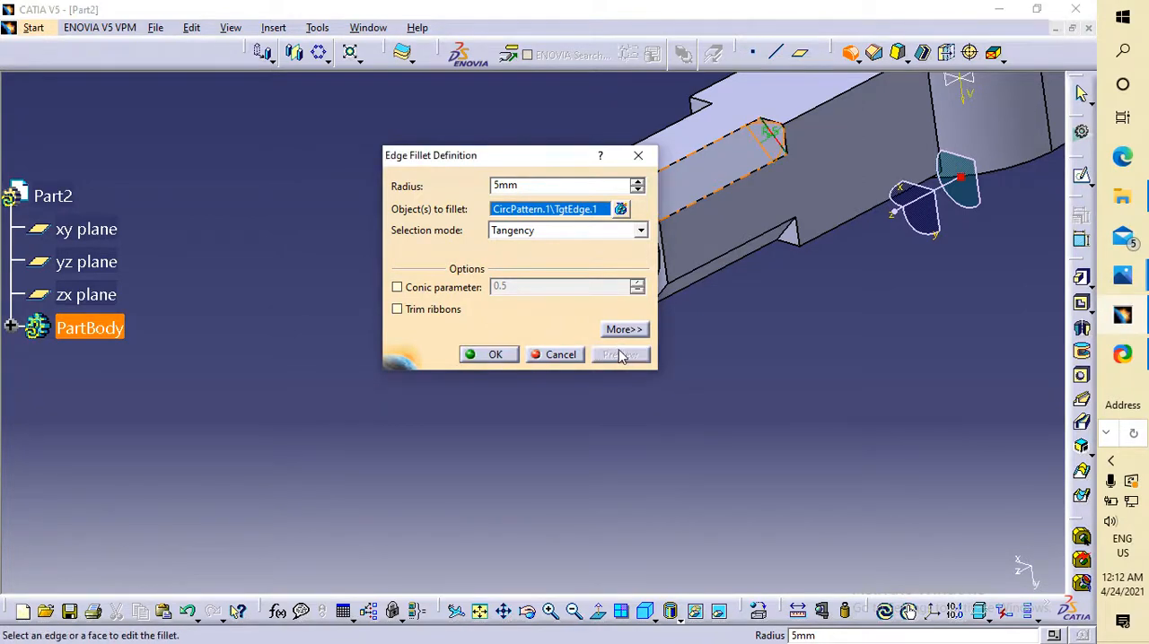
Try to fillet the pocket's inner end edge with a 10 mm radius and Tangency selection, and cancel the fillet.
left_click_drag(530, 185, 403, 184)
type("10")
left_click(564, 231)
left_click(564, 232)
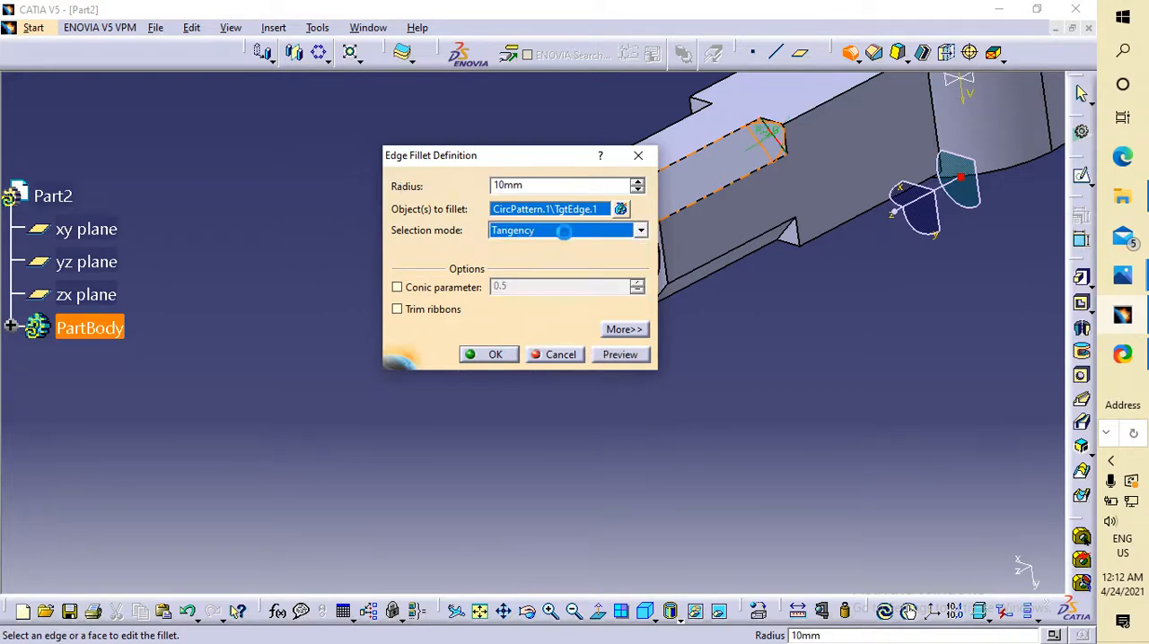
left_click(621, 356)
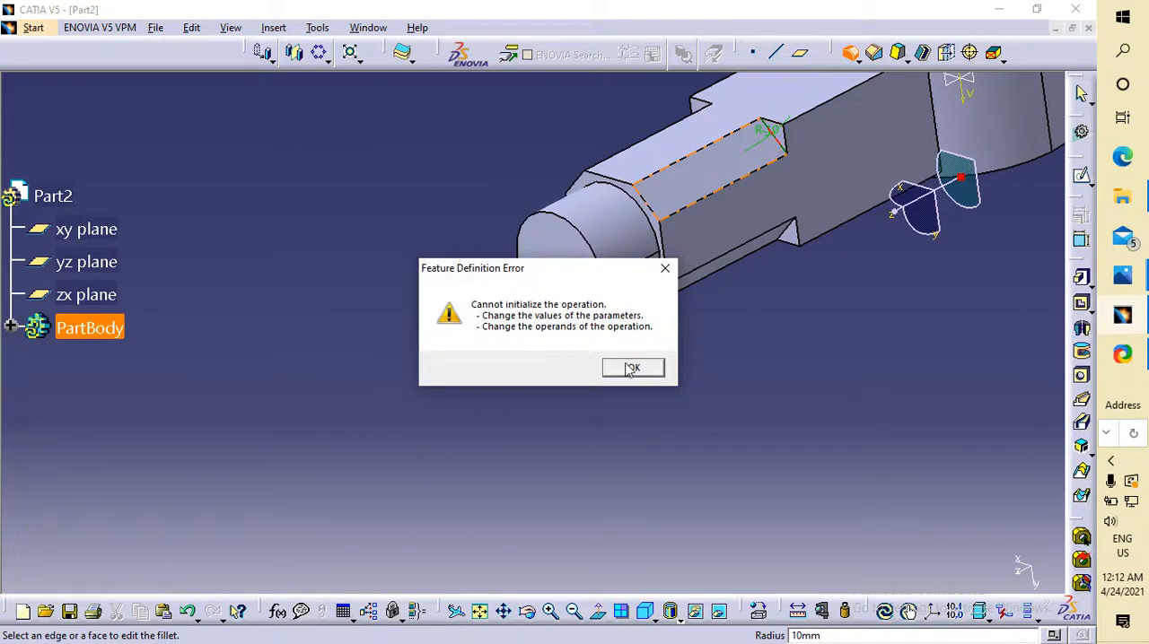
left_click(632, 369)
left_click(494, 357)
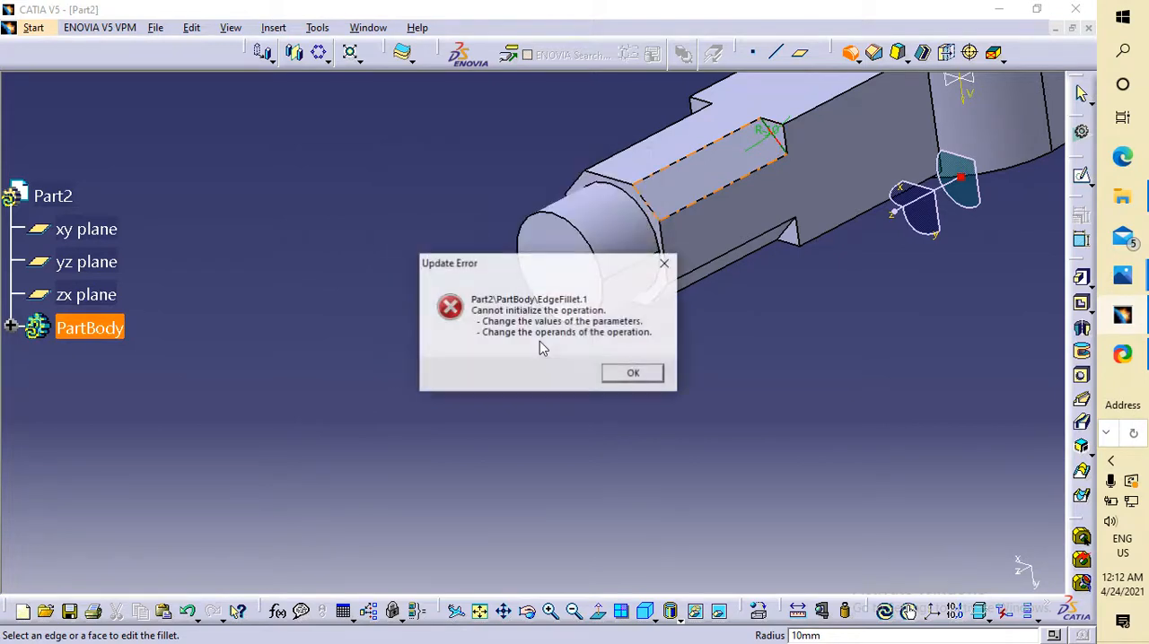
left_click(631, 373)
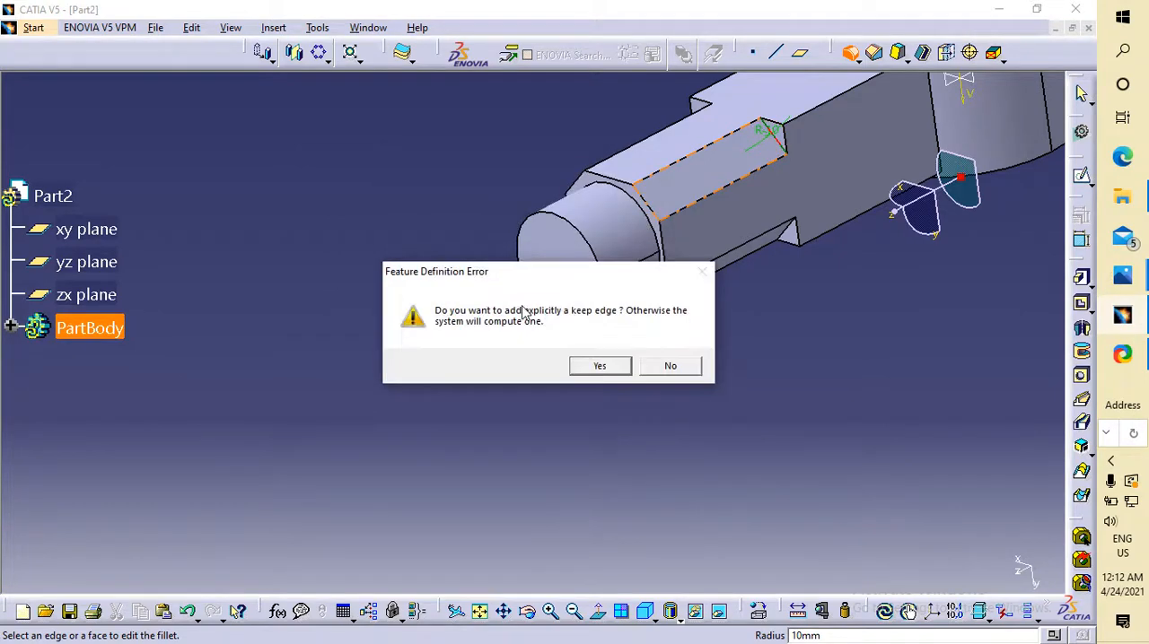
left_click(600, 366)
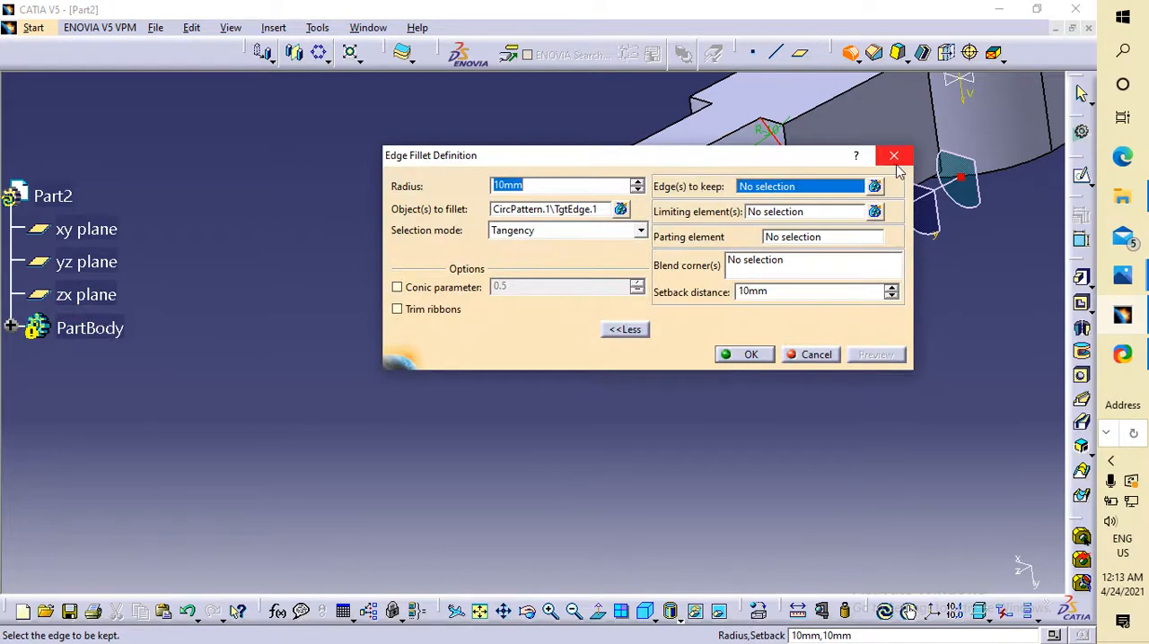
left_click(894, 157)
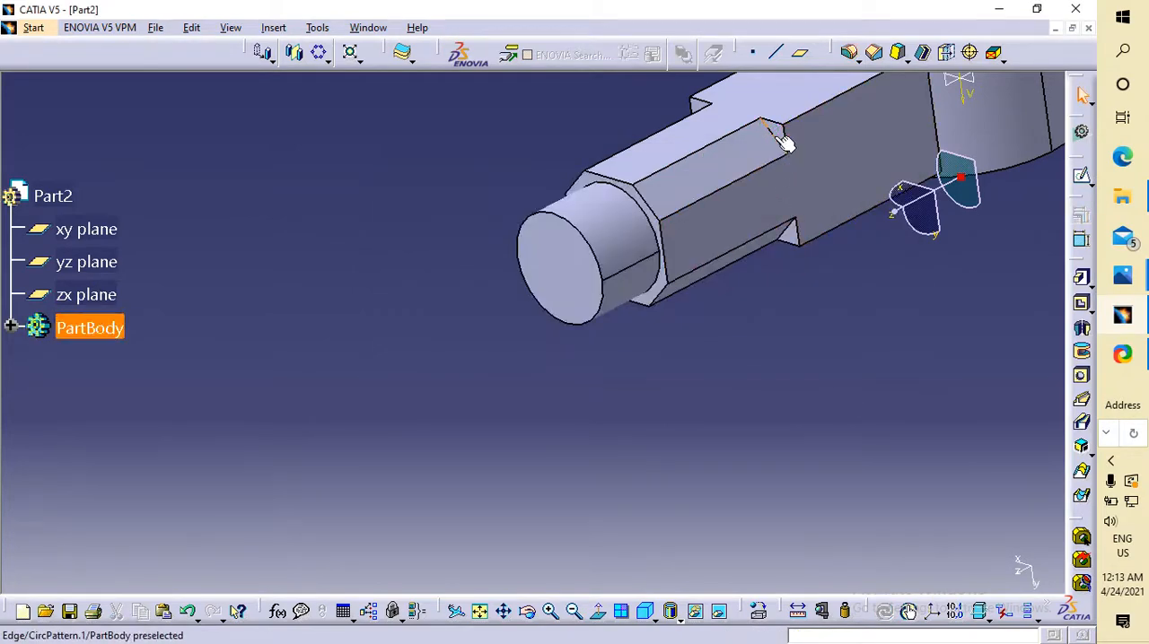
Restart the edge fillet on the same inner end edge of the pocket and try a 10 mm radius.
left_click(783, 144)
left_click(848, 52)
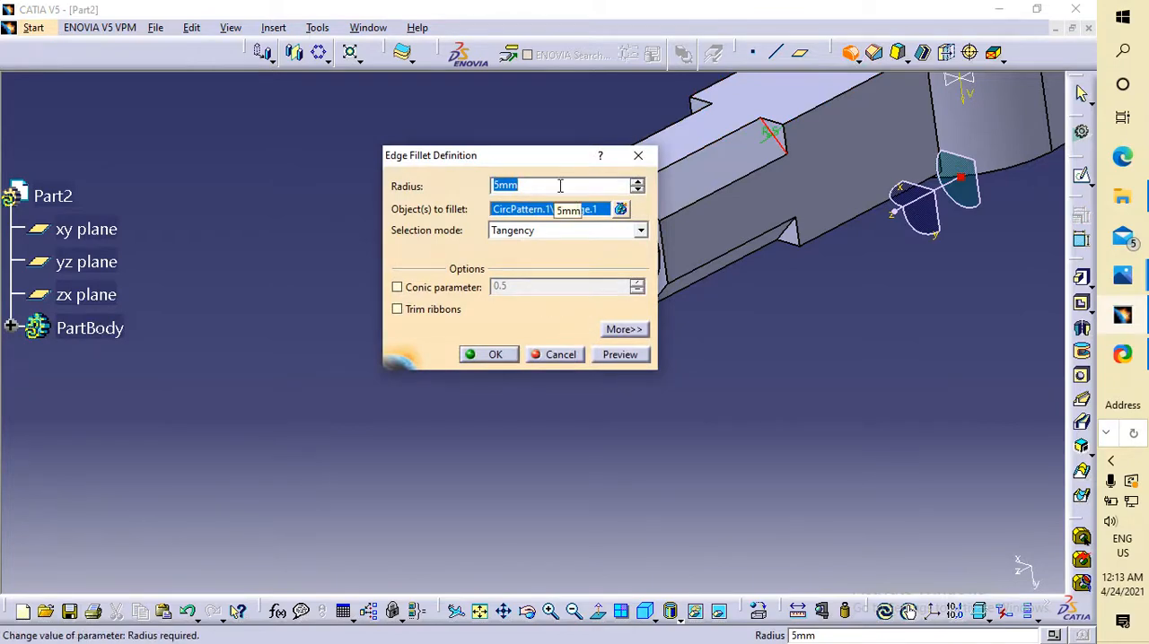
type("10")
key("Return")
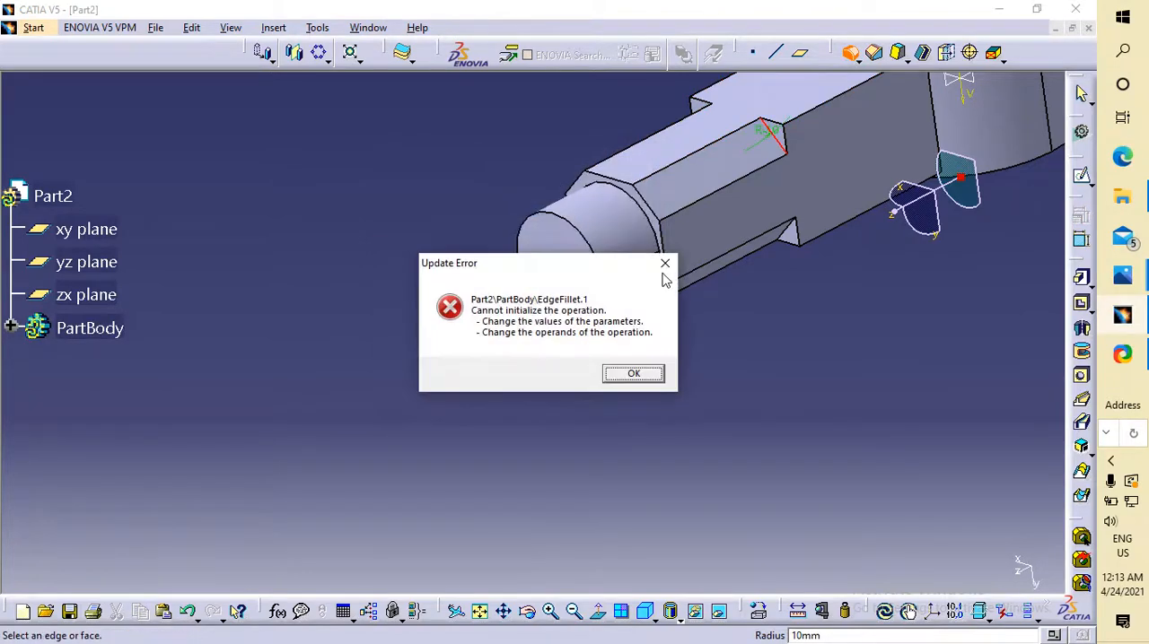
key("Return")
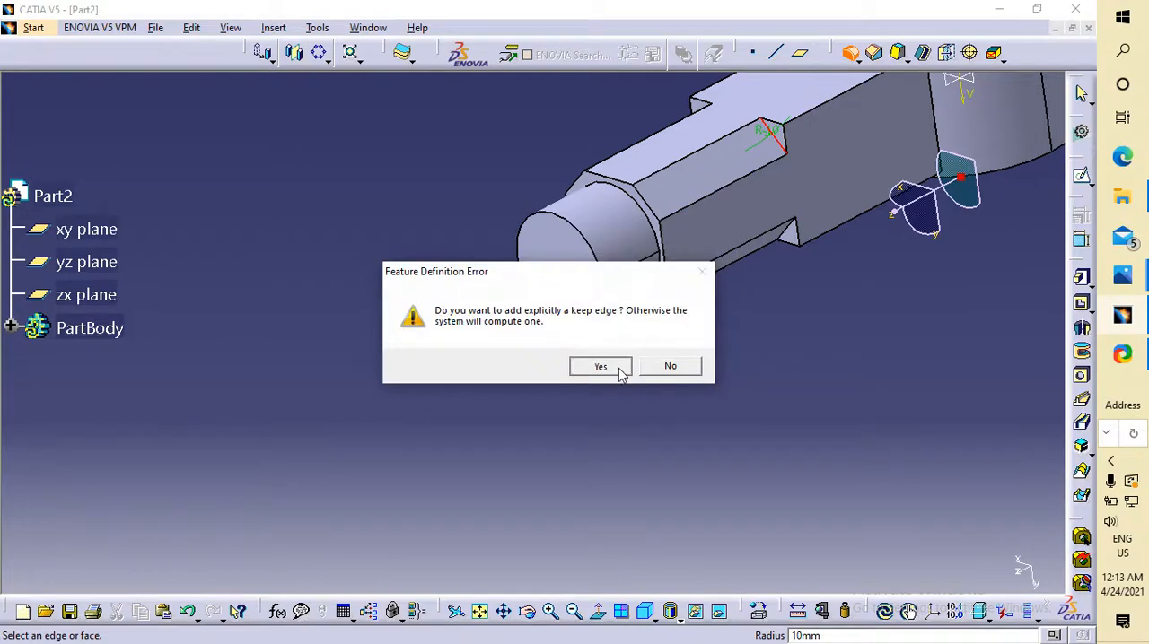
left_click(618, 366)
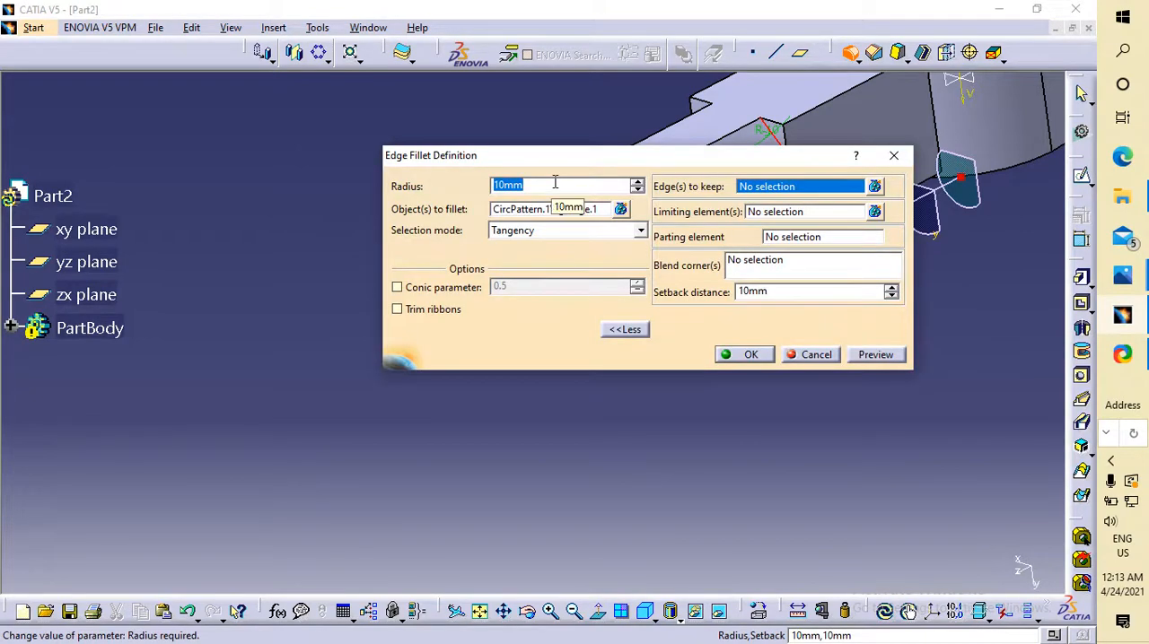
Try a 6 mm radius for the pocket's edge fillet.
type("6")
left_click(751, 357)
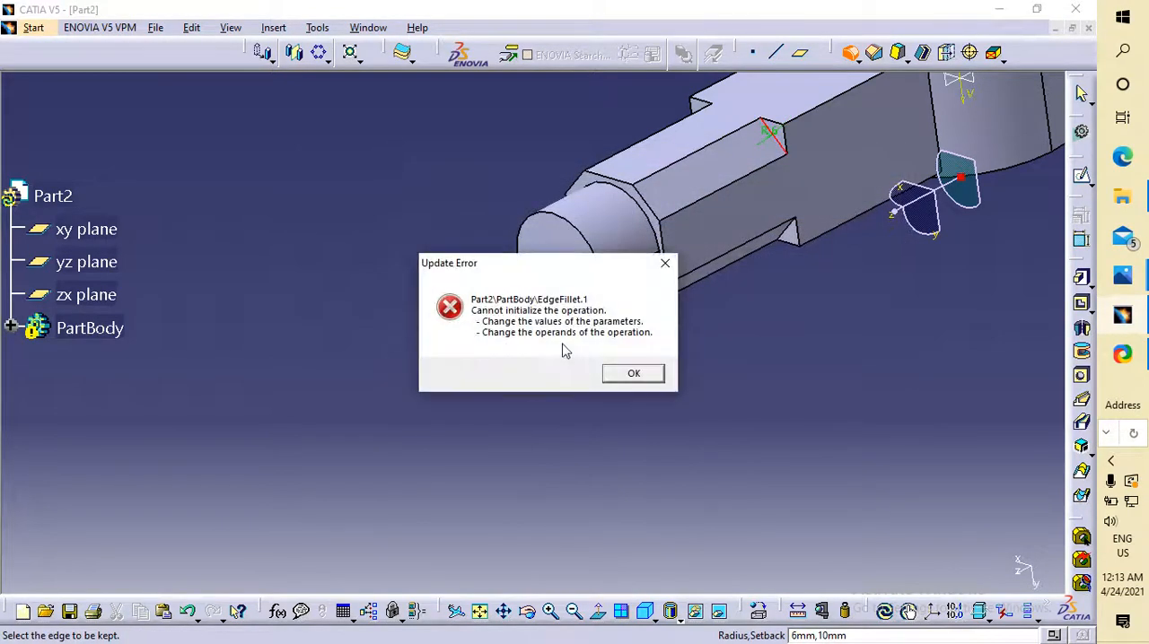
left_click(634, 373)
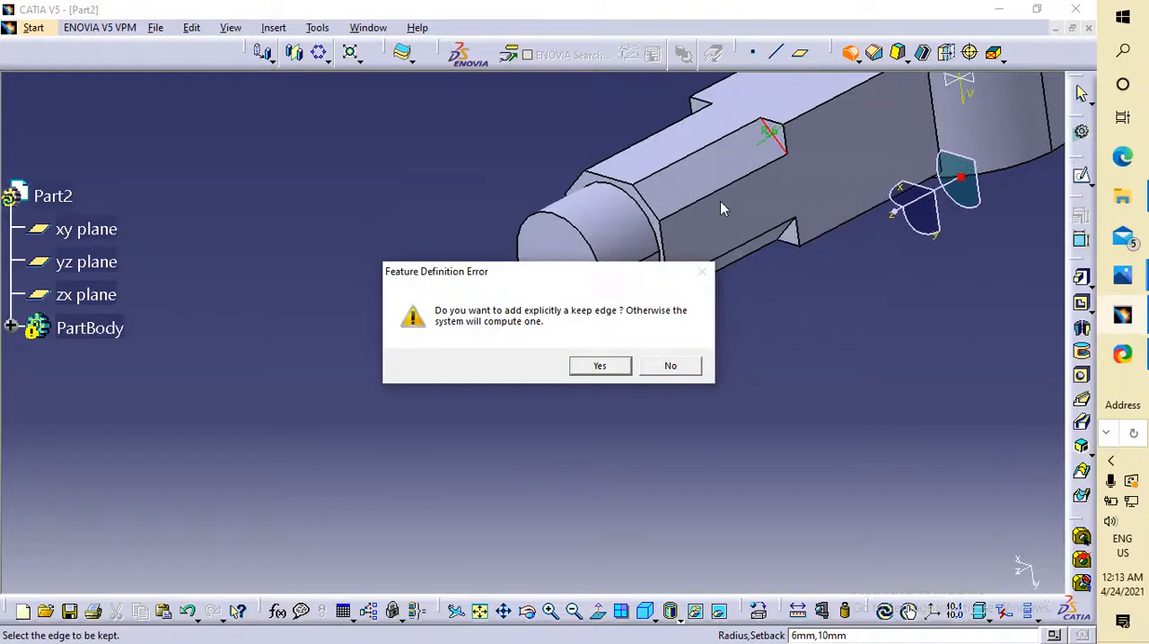
left_click(600, 374)
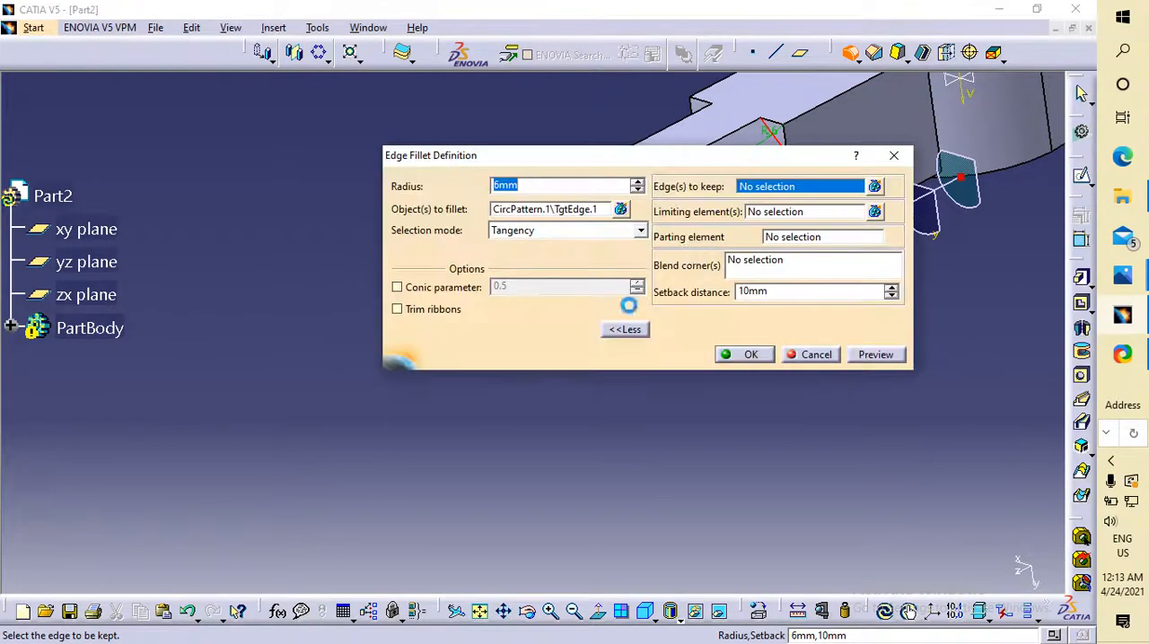
left_click(748, 357)
left_click(665, 263)
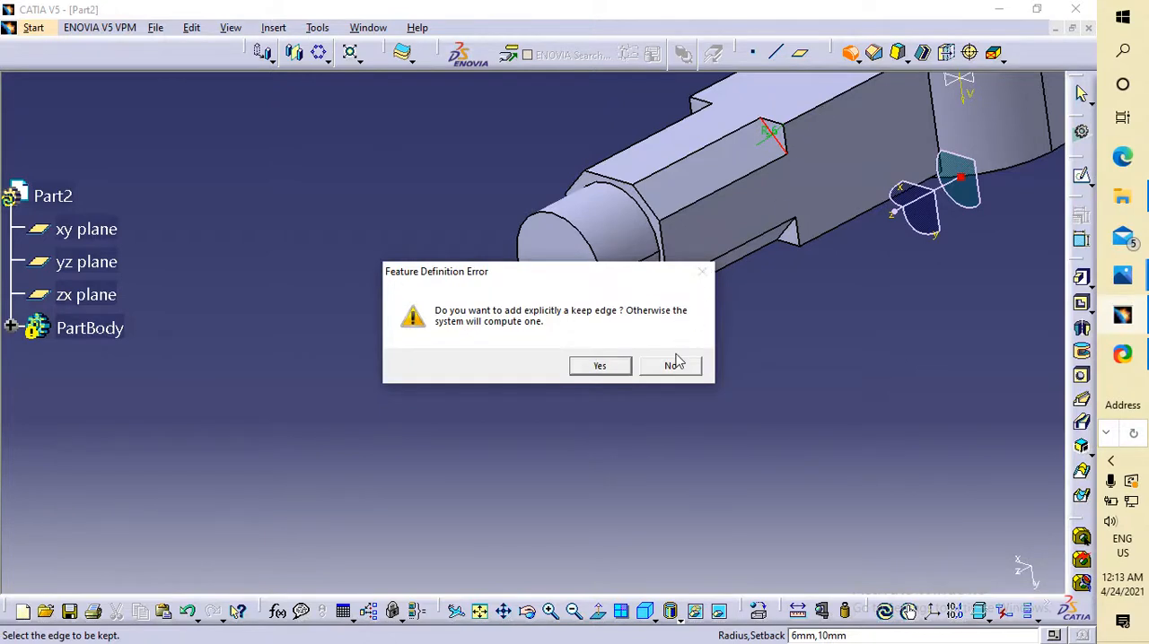
left_click(612, 366)
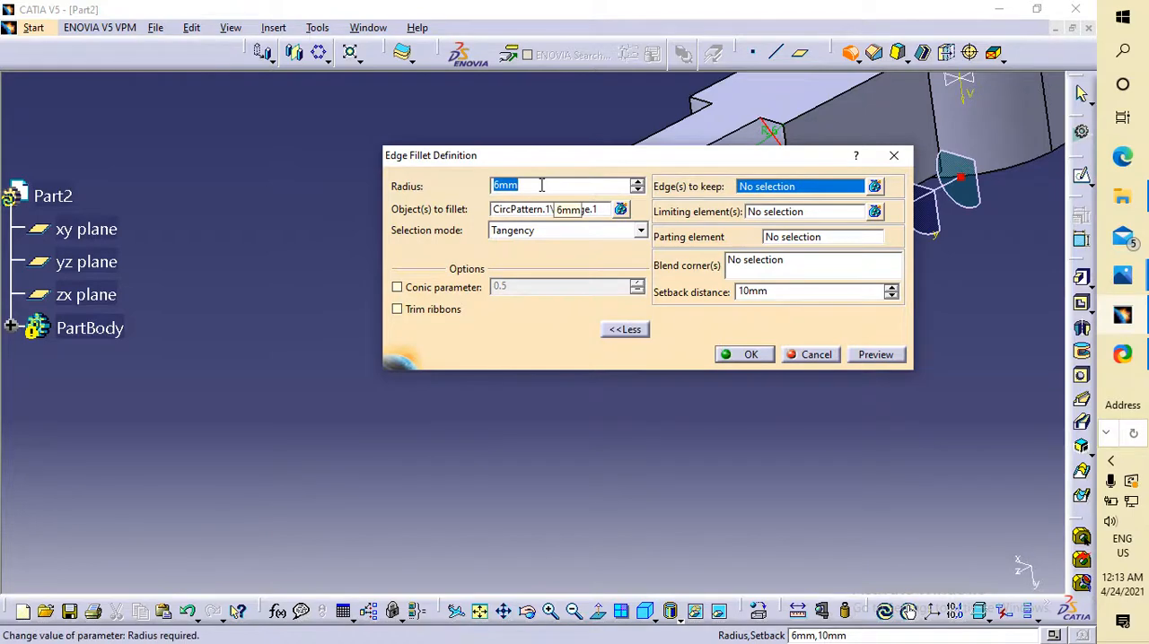
Set the fillet radius to 5 mm and apply it to the pocket's inner end edge.
type("5")
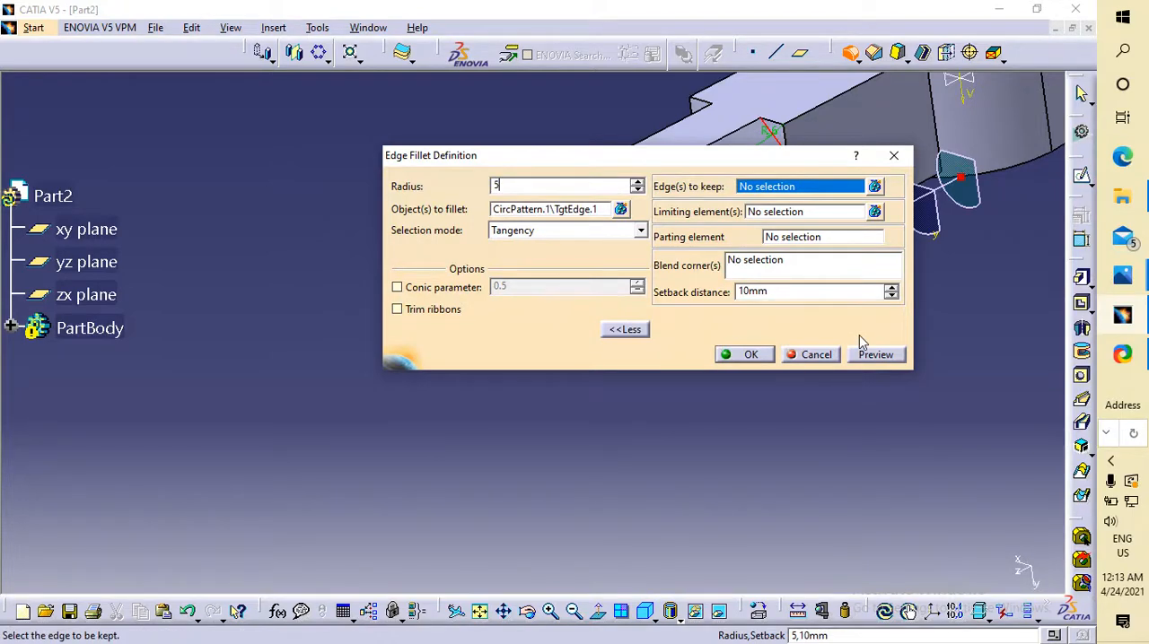
left_click(745, 355)
middle_click_drag(785, 293, 692, 308)
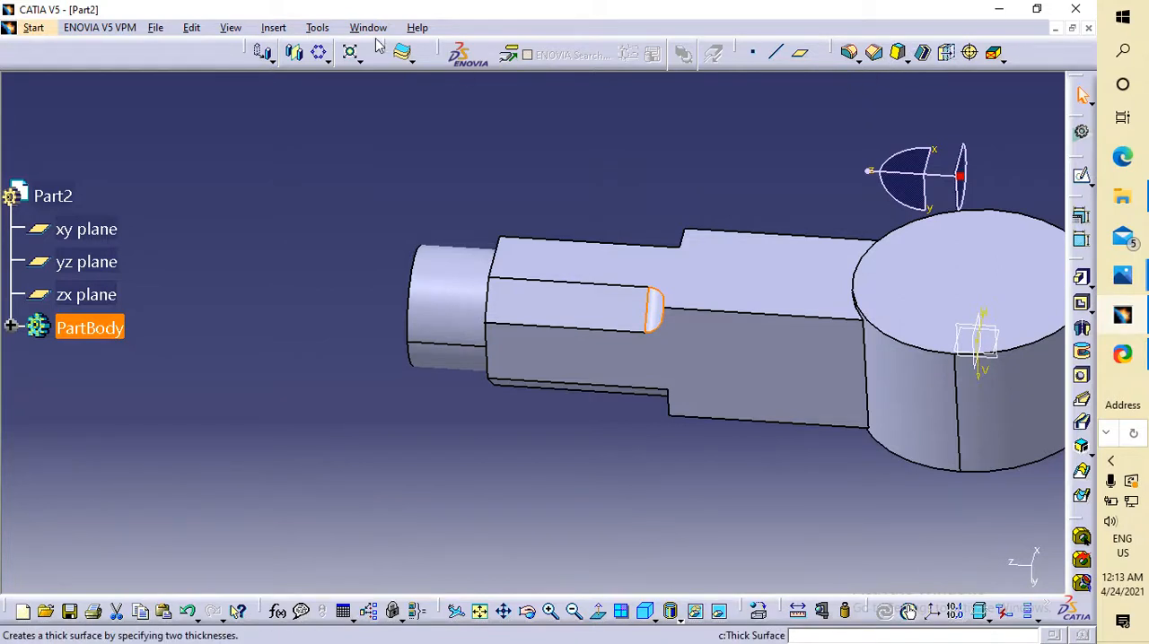
left_click(323, 55)
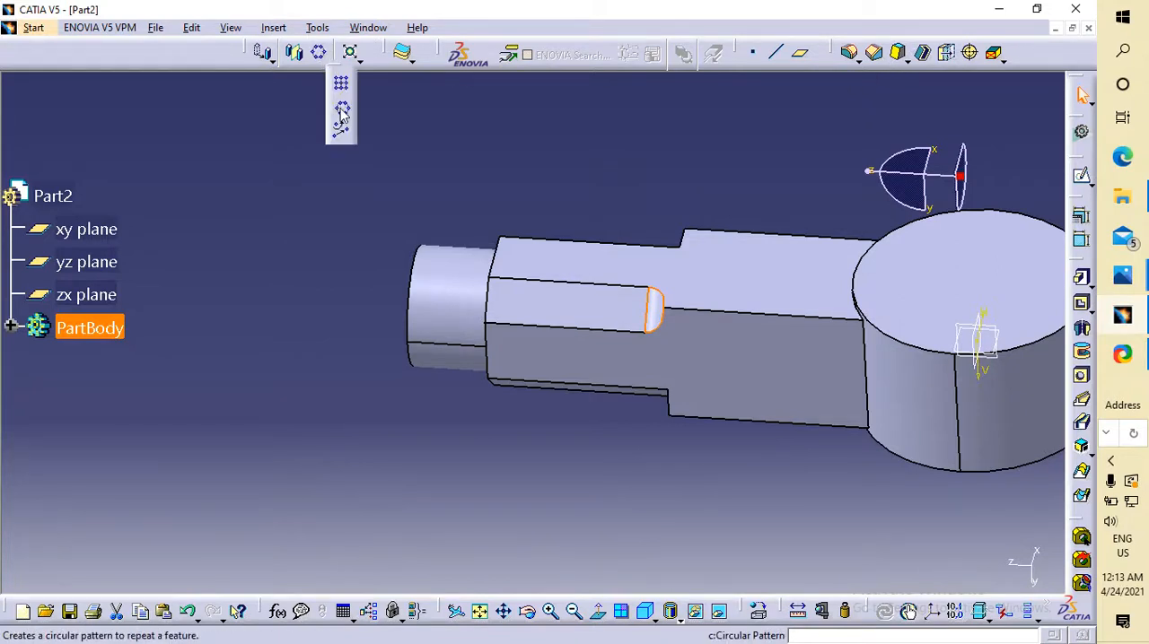
left_click(341, 82)
left_click(708, 271)
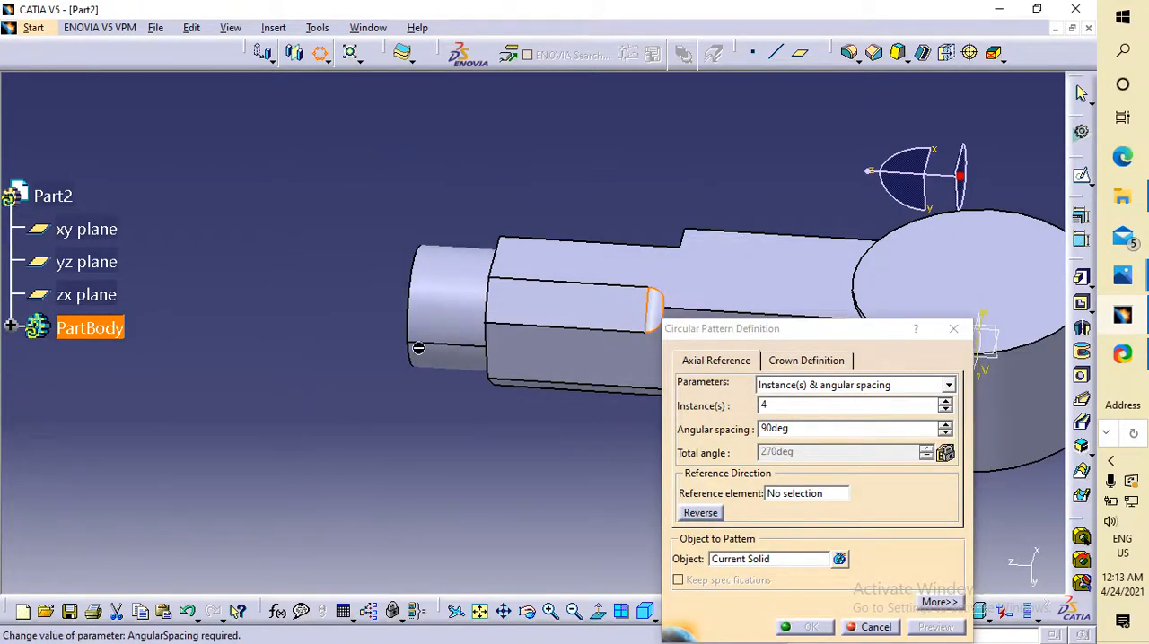
middle_click_drag(367, 411, 455, 400, "ctrl")
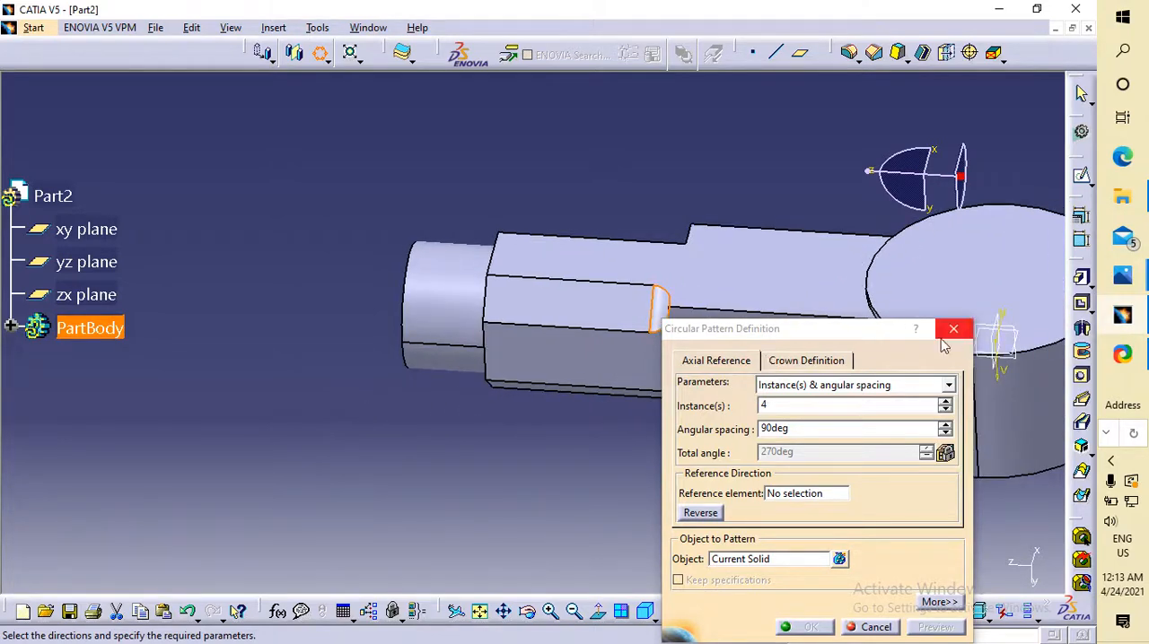
key("Escape")
Apply a 5 mm edge fillet with Tangency selection to the inner end edge of the second corner pocket.
left_click(287, 281)
middle_click_drag(385, 223, 688, 359)
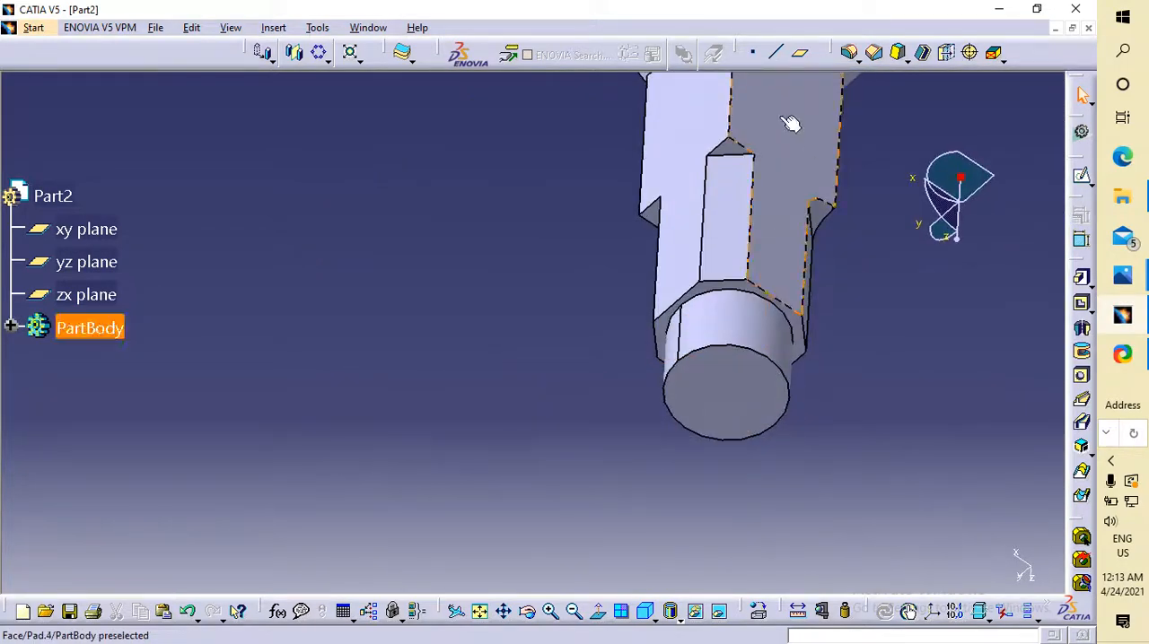
left_click(739, 157)
left_click(849, 56)
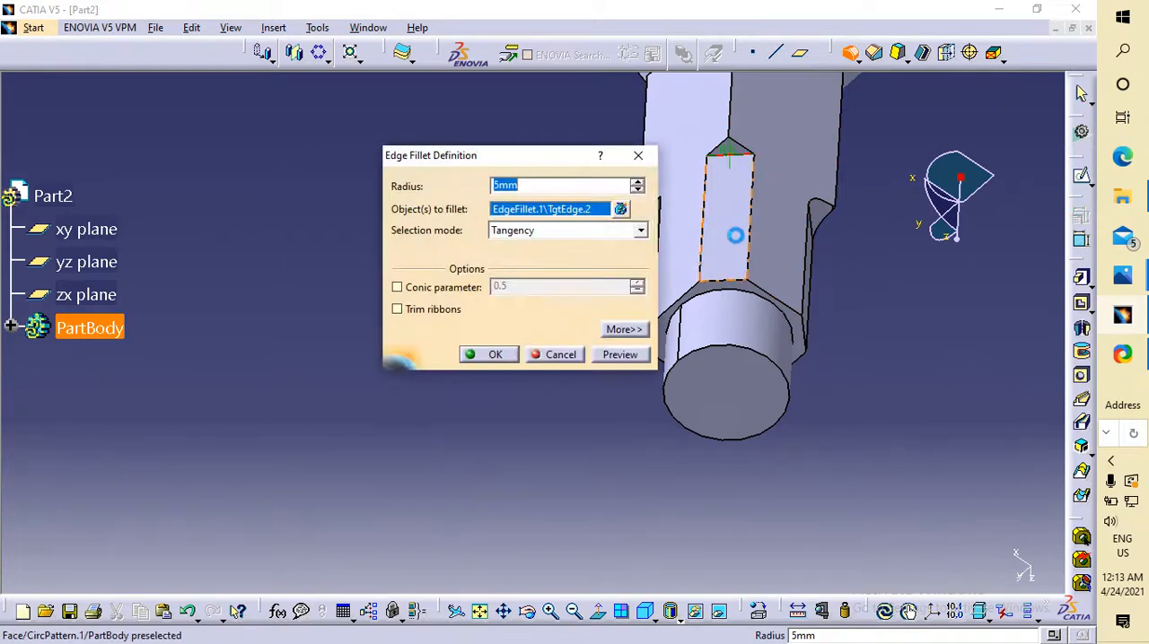
left_click(491, 362)
Fillet the inner end edge of the third corner pocket on the shank with a 5 mm radius.
middle_click_drag(607, 169, 176, 374)
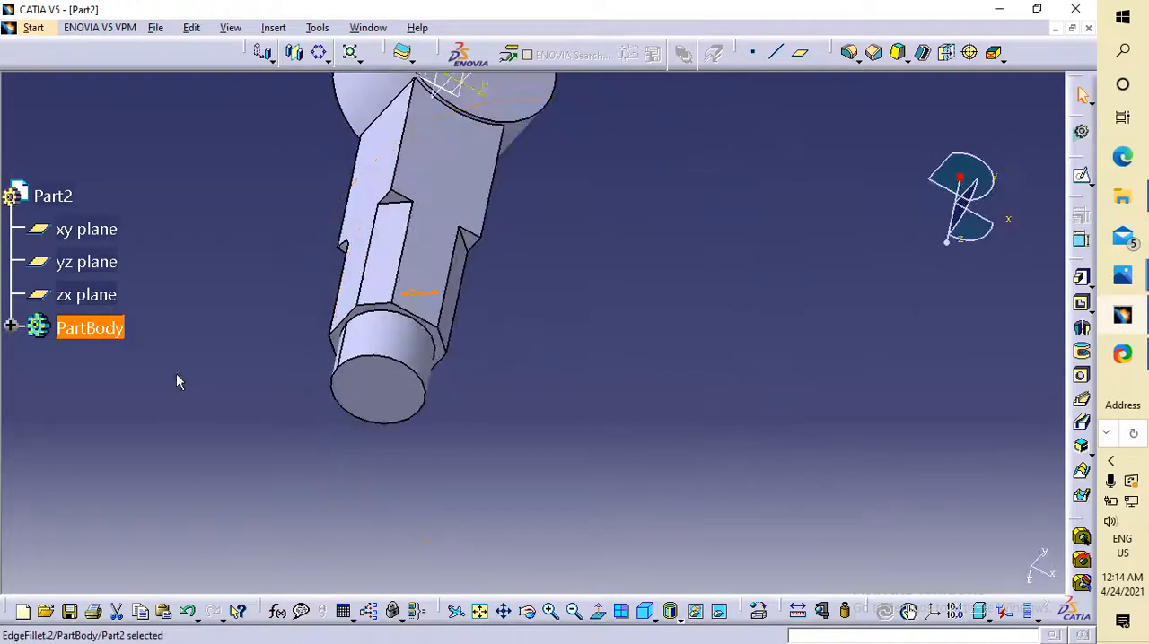
left_click(400, 204)
left_click(854, 61)
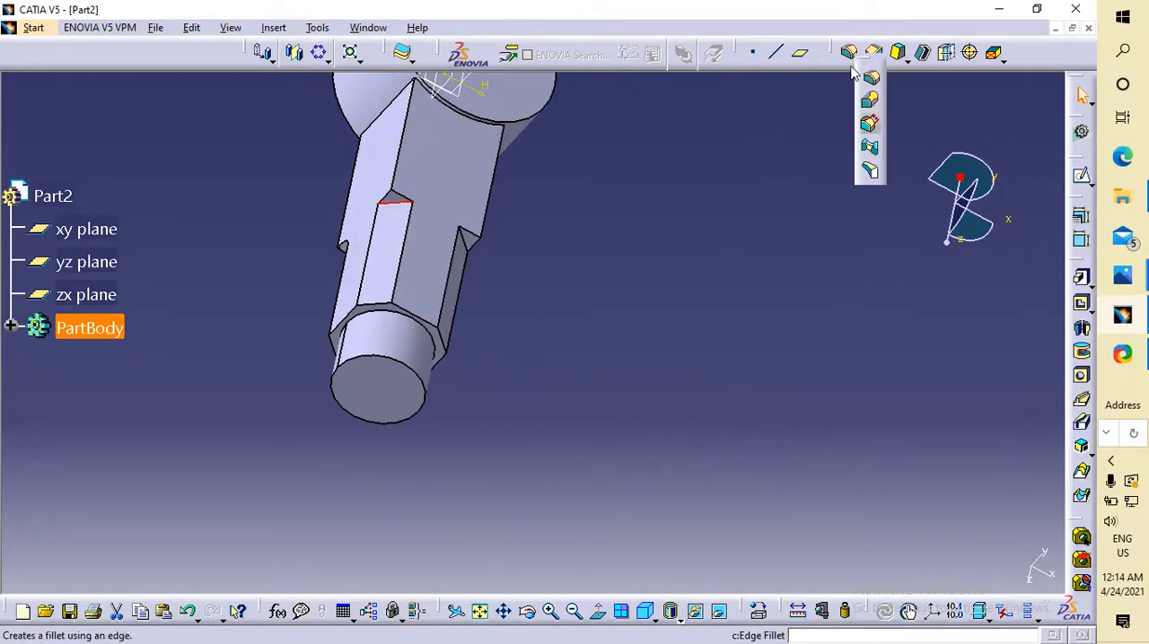
left_click(873, 79)
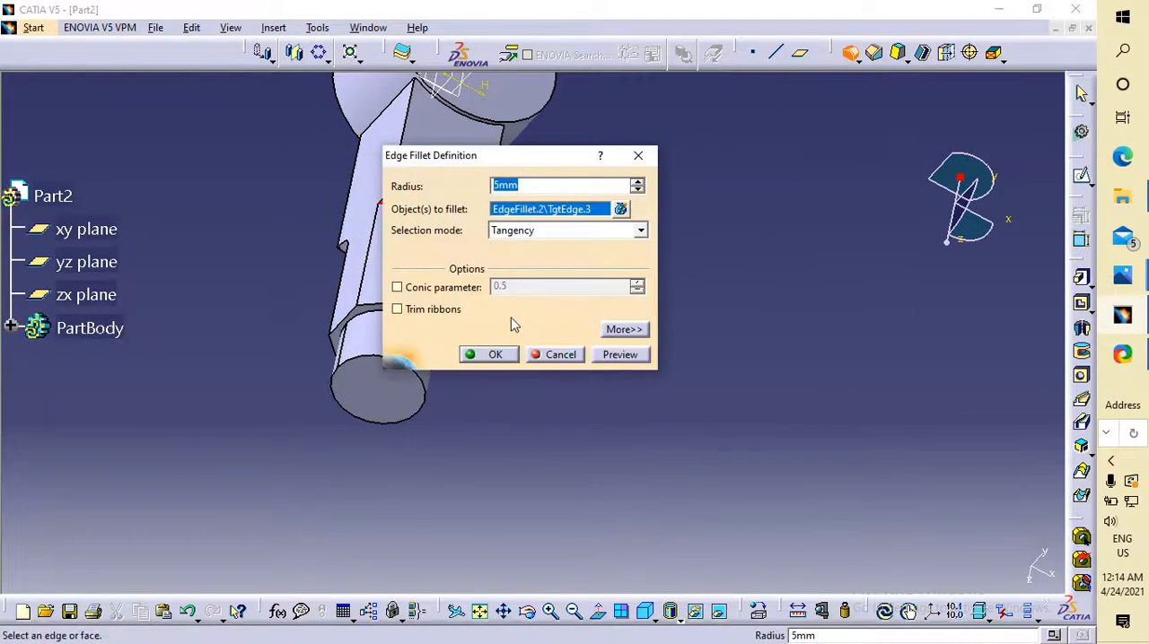
left_click(496, 355)
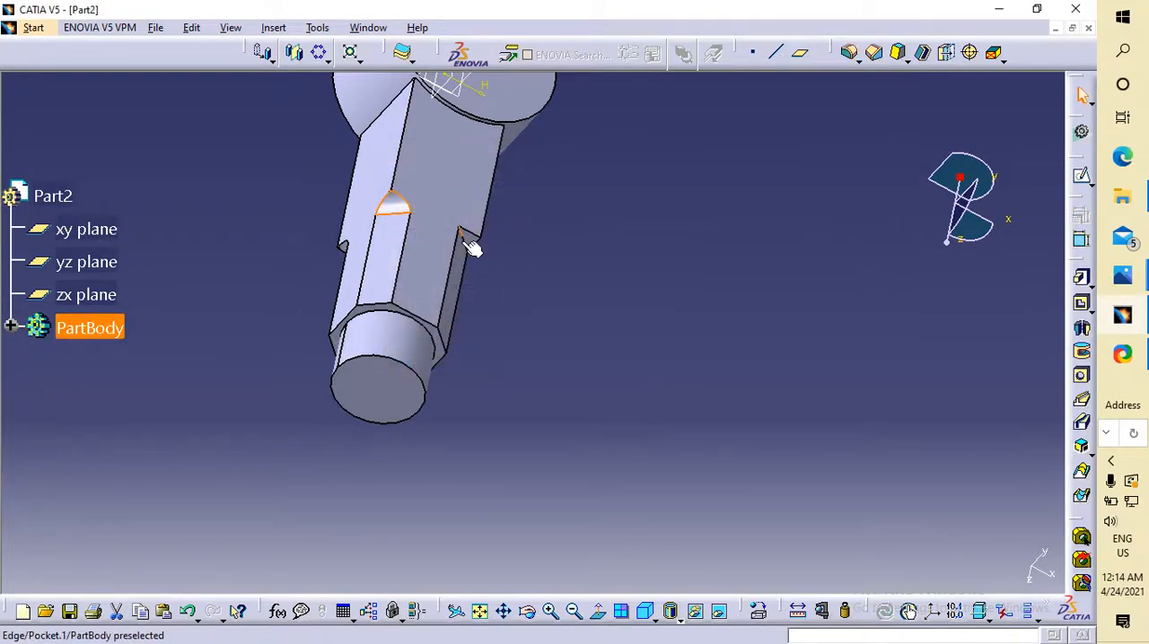
Round the inner end edge of the remaining corner pocket with a 5 mm edge fillet.
left_click(464, 239)
left_click(850, 54)
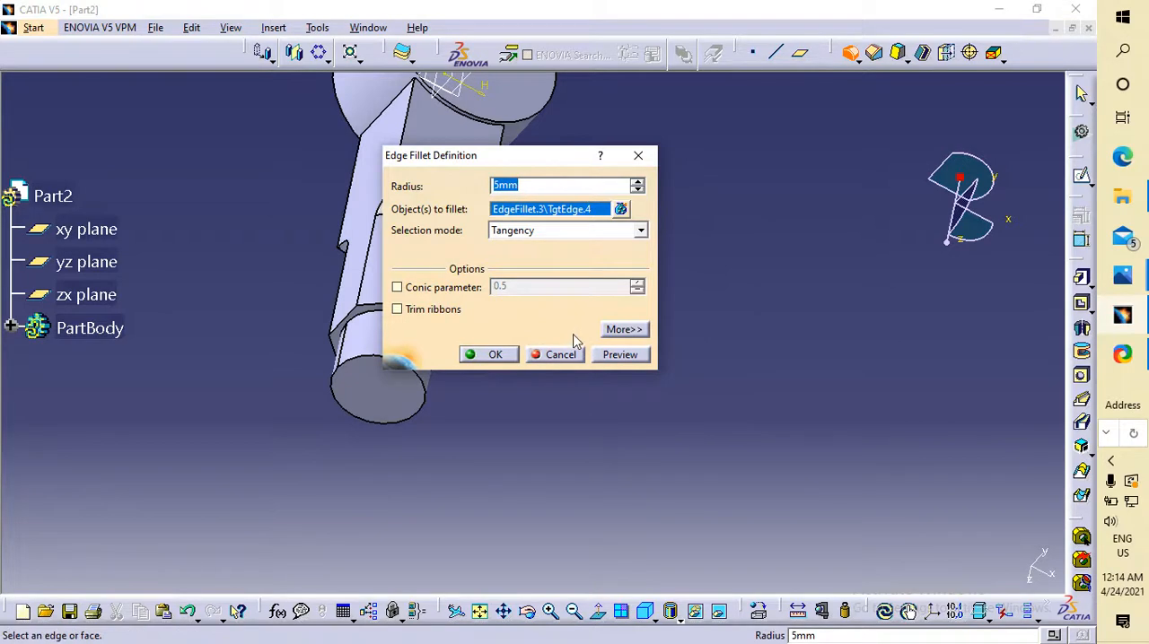
left_click(494, 355)
Place a hole at the centre of the eye's flat circular face, normal to the surface.
middle_click_drag(677, 249, 423, 301)
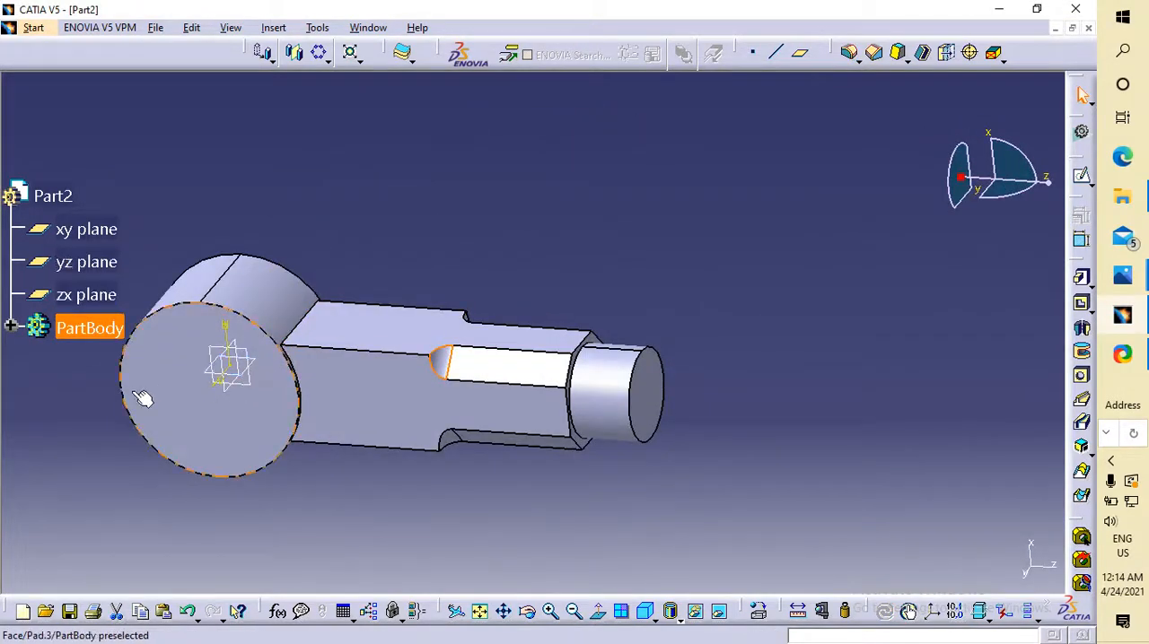
middle_click_drag(537, 296, 392, 428)
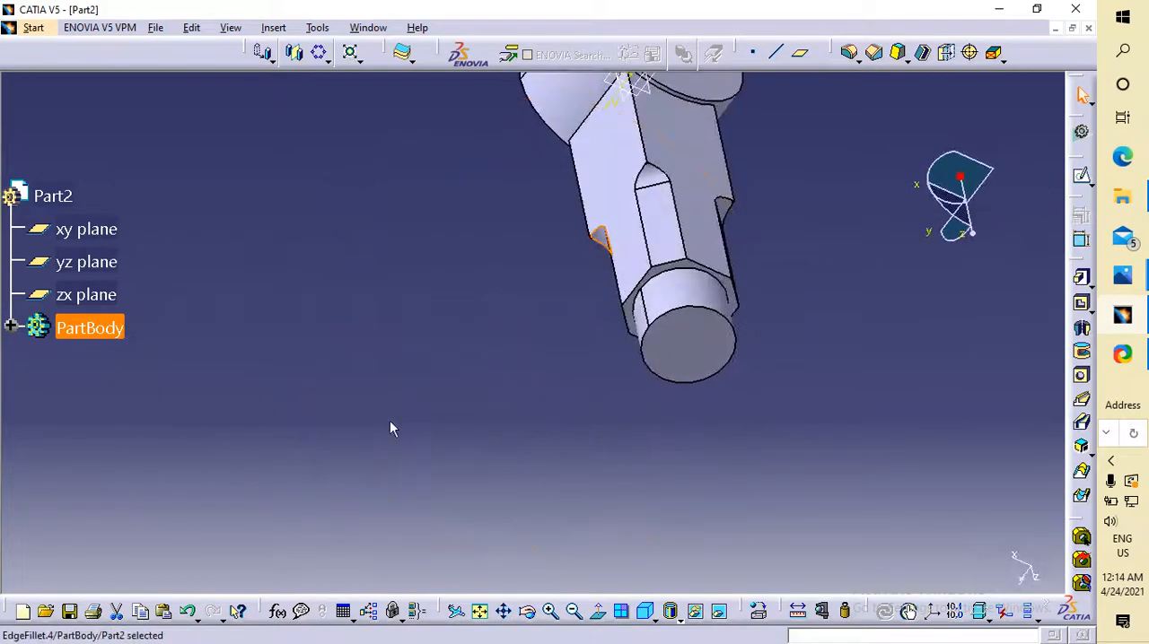
middle_click_drag(695, 159, 577, 293)
left_click(577, 294)
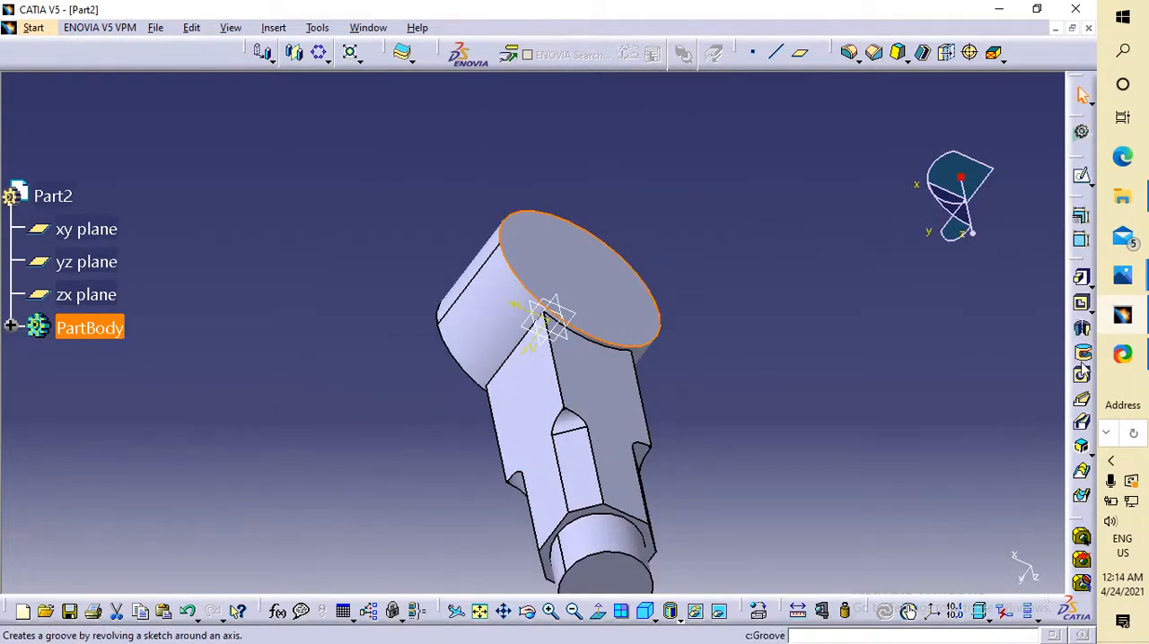
left_click(1082, 378)
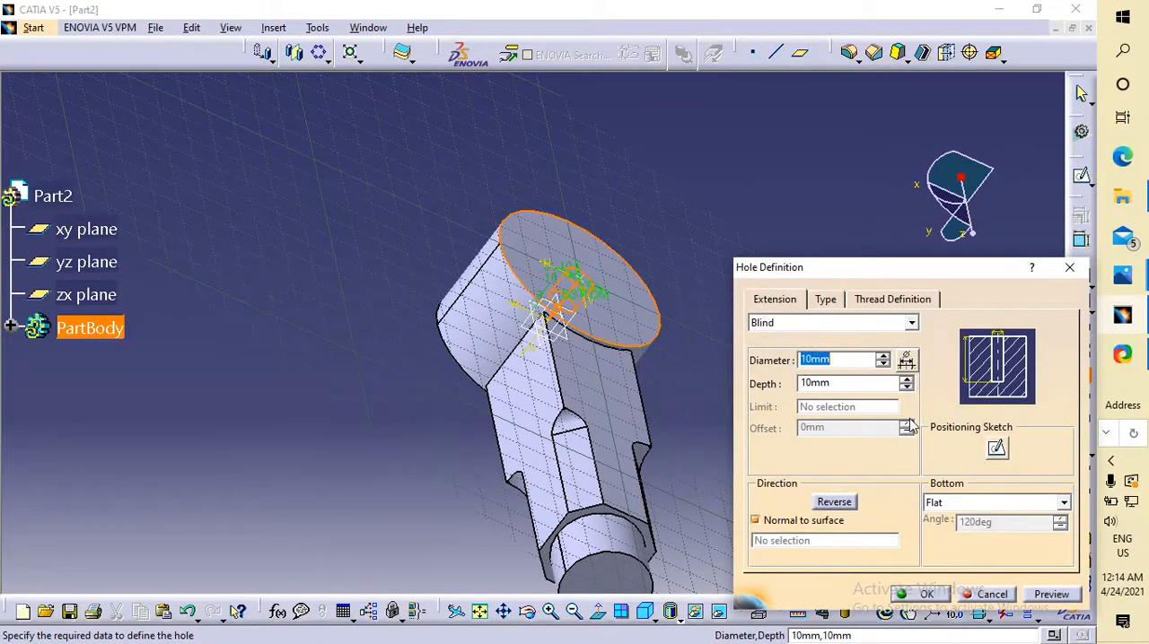
middle_click_drag(611, 246, 463, 377)
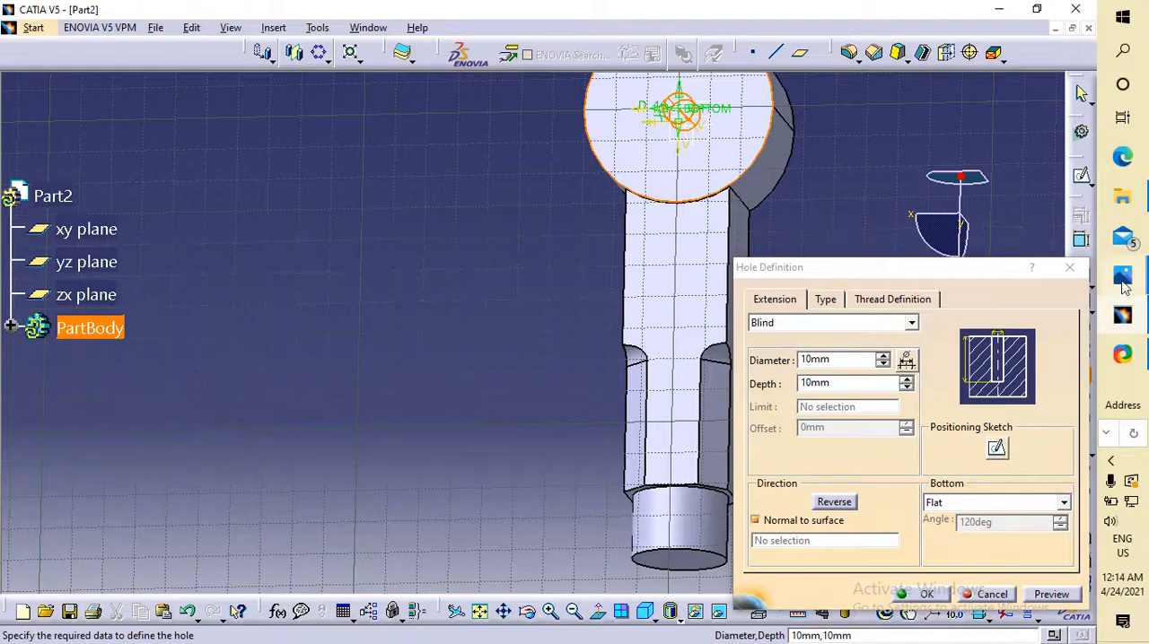
Check the eye's bore in the knuckle joint drawing in Photos, and create the hole in CATIA with 30 mm diameter and Up To Next extension.
mouse_move(1123, 286)
left_click(1023, 408)
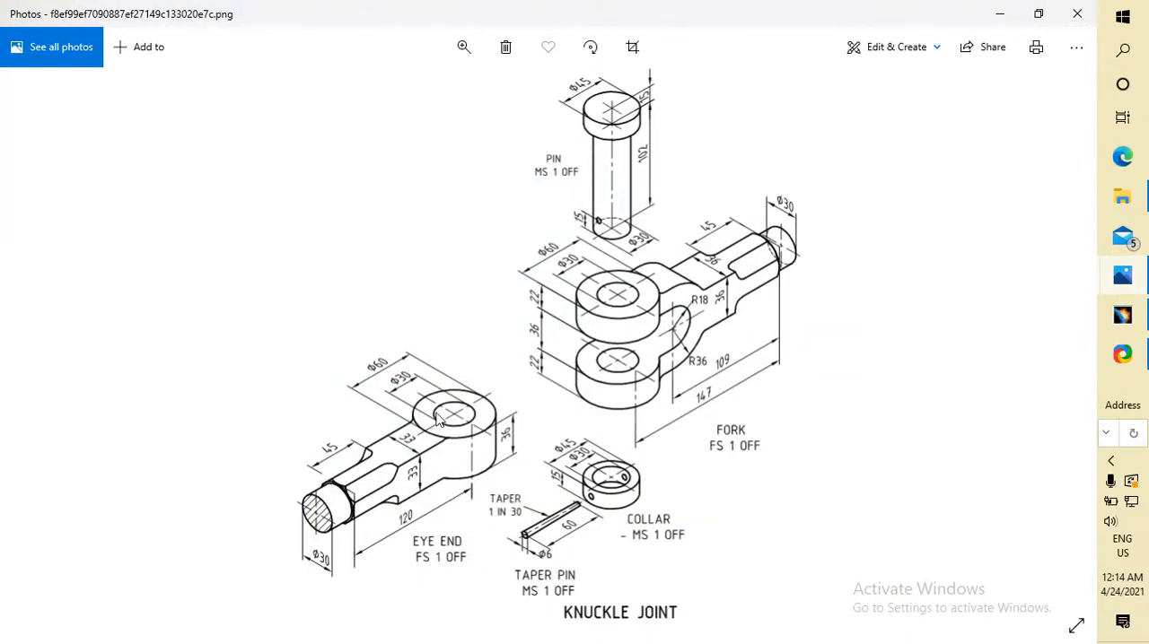
left_click(1123, 314)
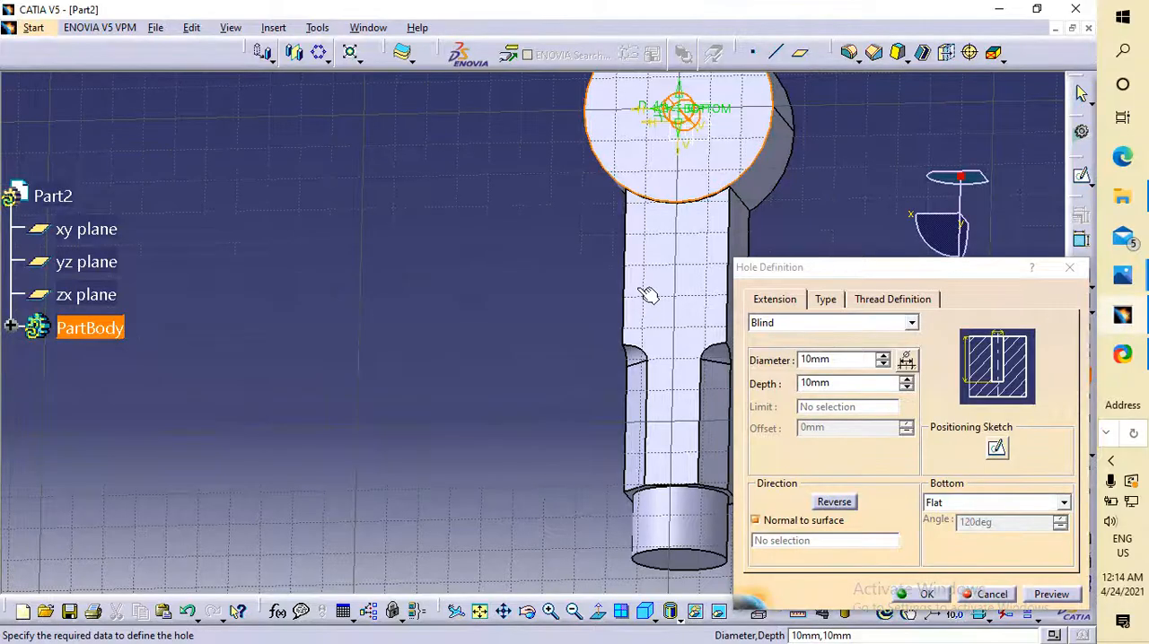
double_click(847, 362)
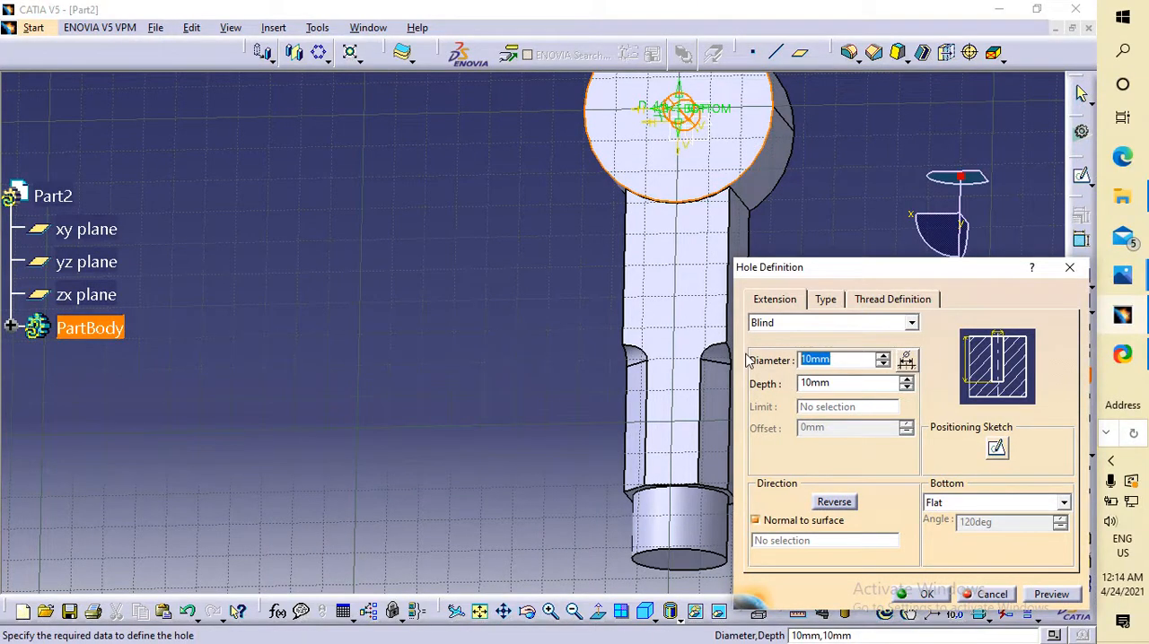
type("30")
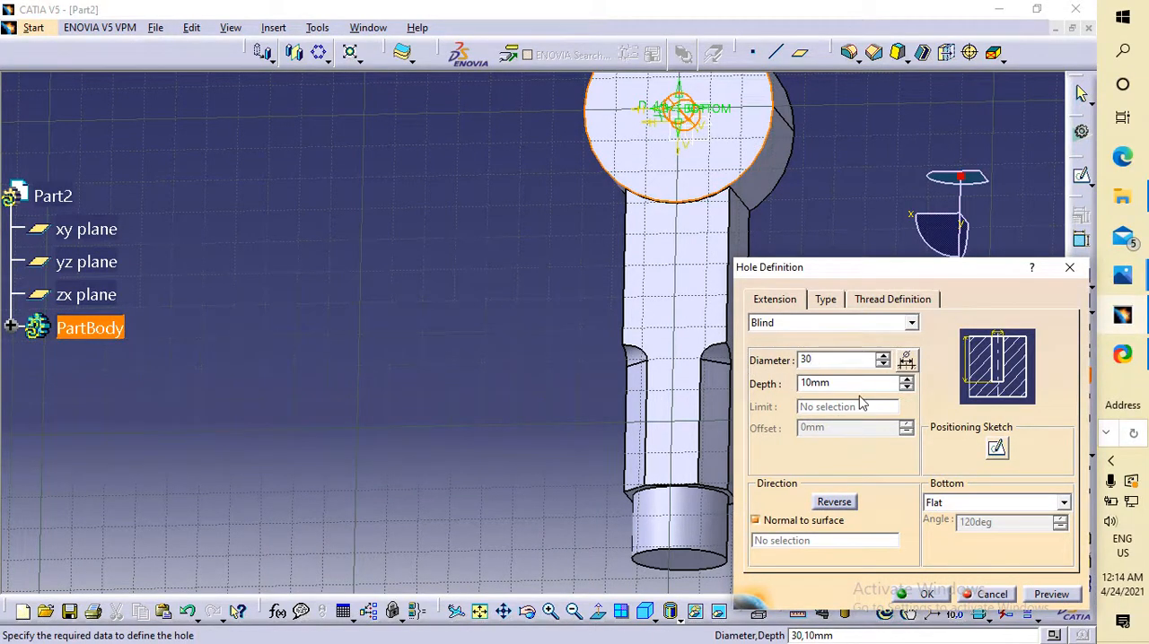
left_click(866, 323)
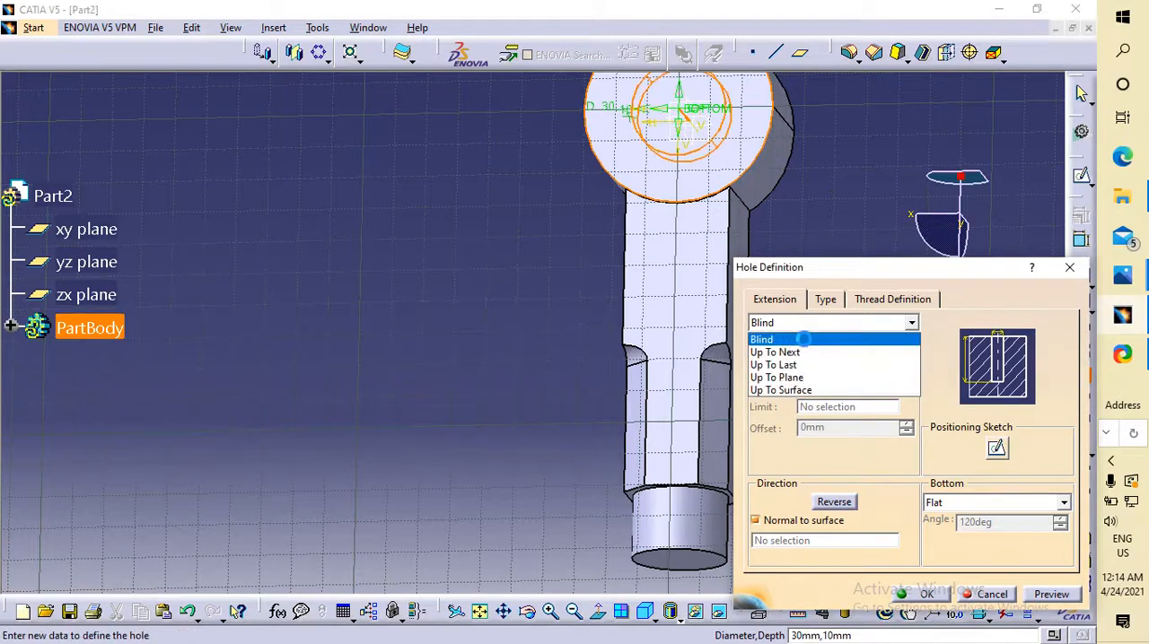
left_click(811, 353)
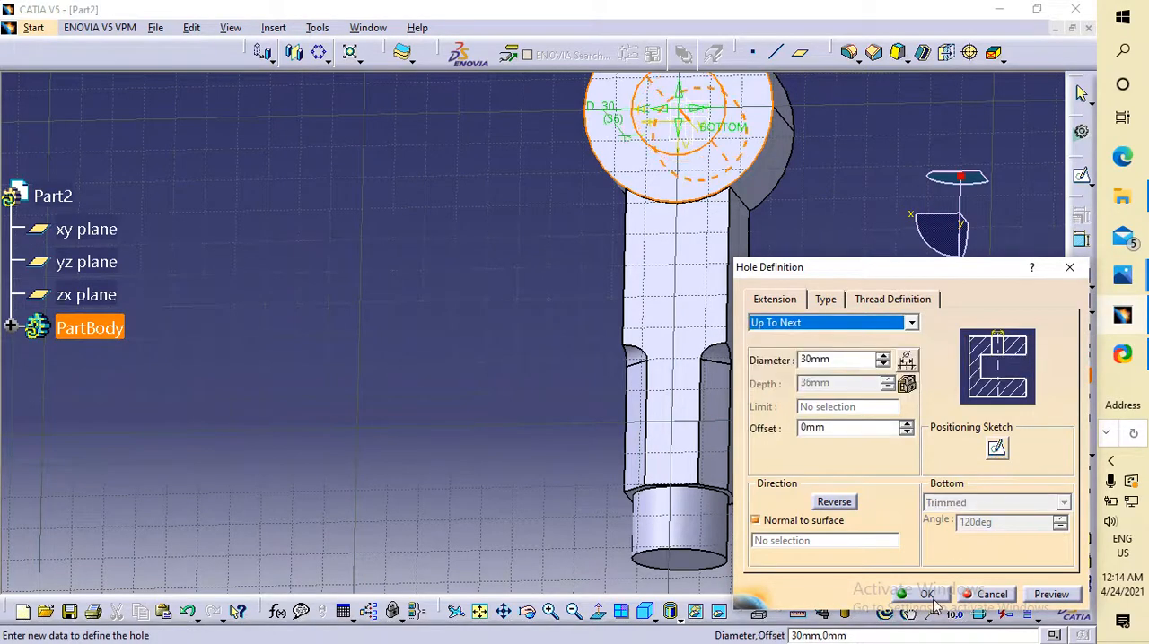
left_click(928, 594)
Examine the bored part from several sides and compare it with the eye end in the knuckle joint drawing in Photos.
left_click(408, 395)
middle_click_drag(408, 395, 523, 403)
middle_click_drag(461, 306, 543, 274)
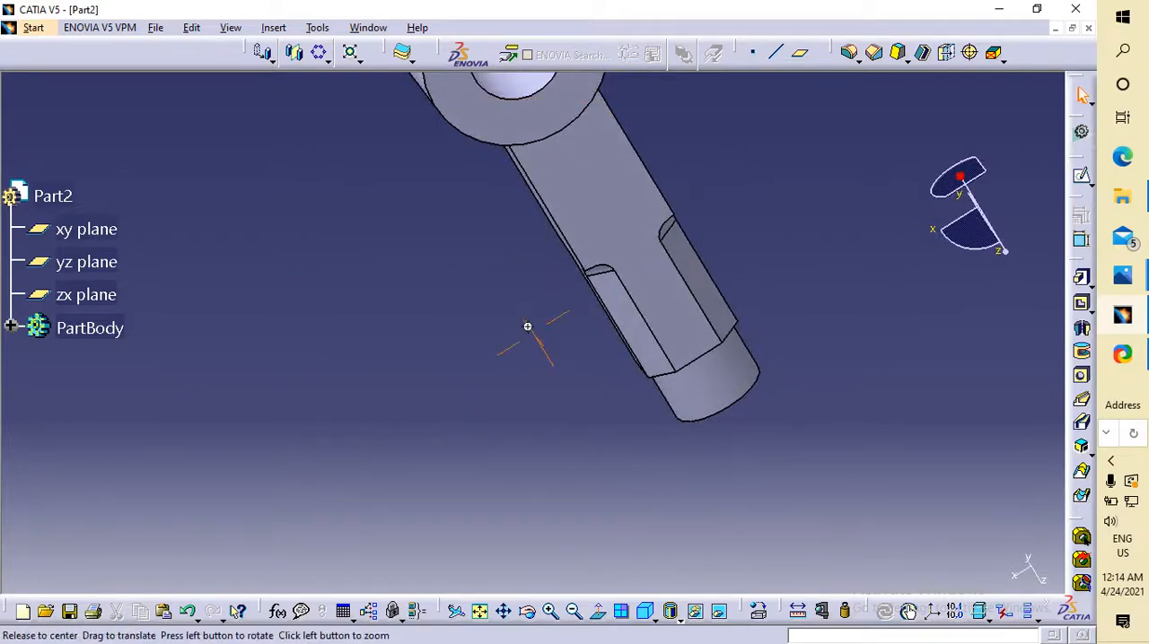
middle_click_drag(528, 326, 606, 177)
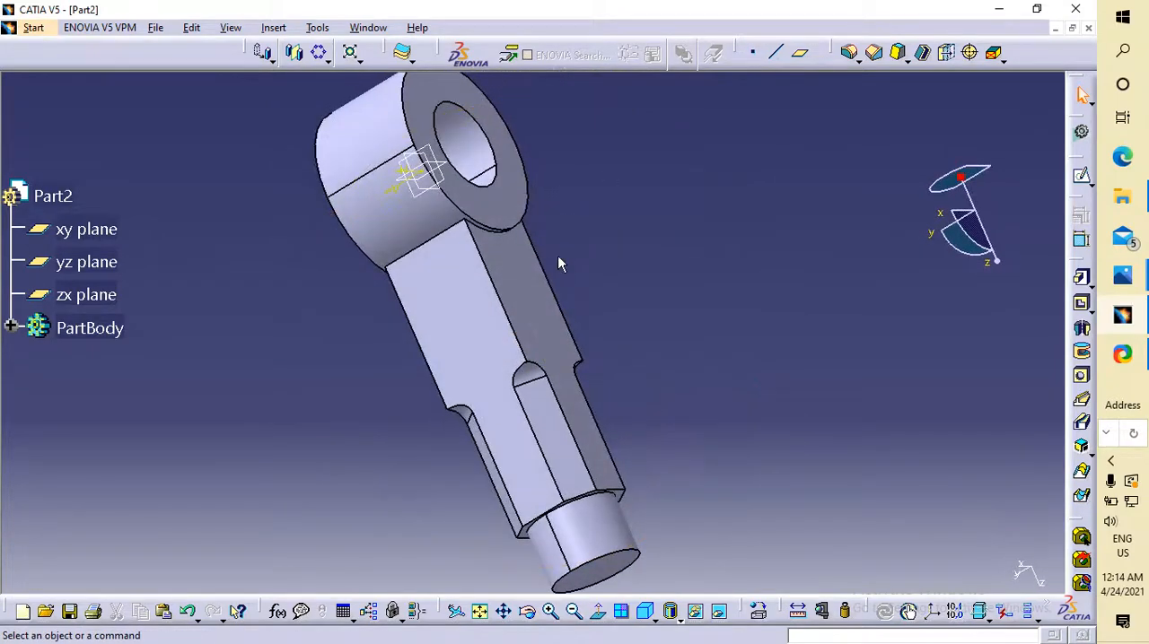
left_click(480, 611)
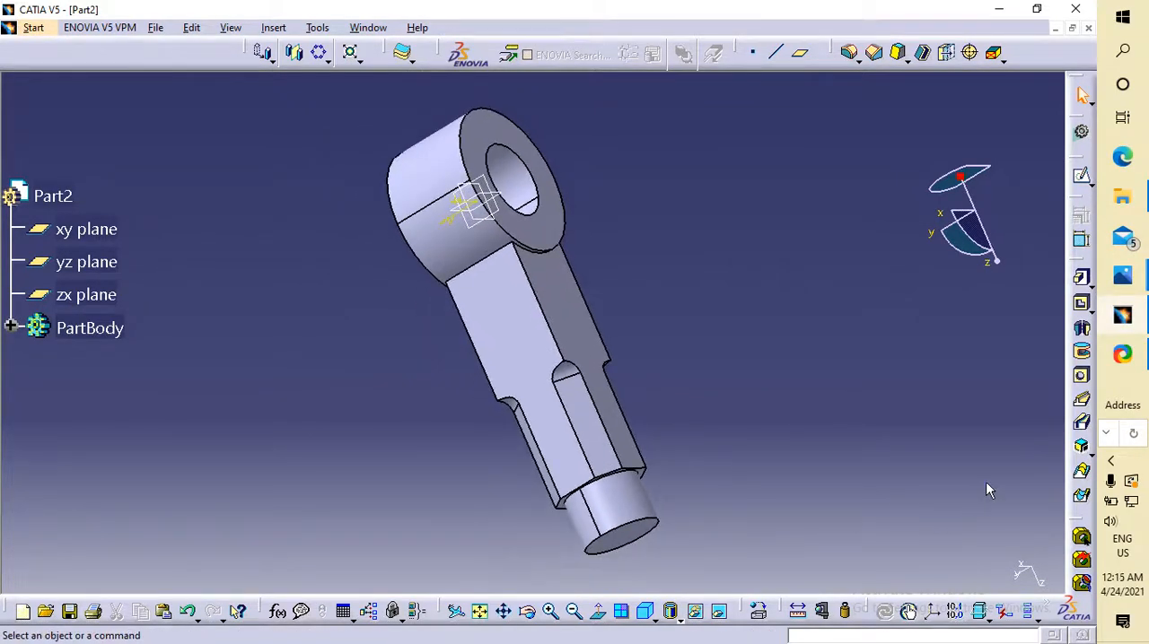
mouse_move(1122, 275)
left_click(1000, 349)
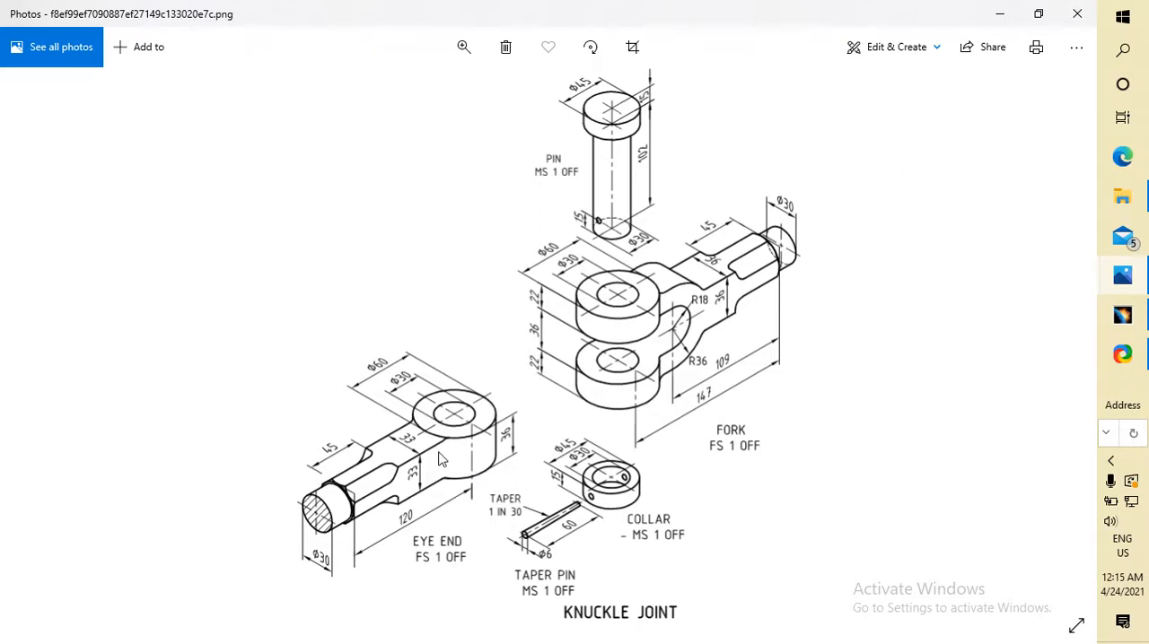
left_click(1122, 314)
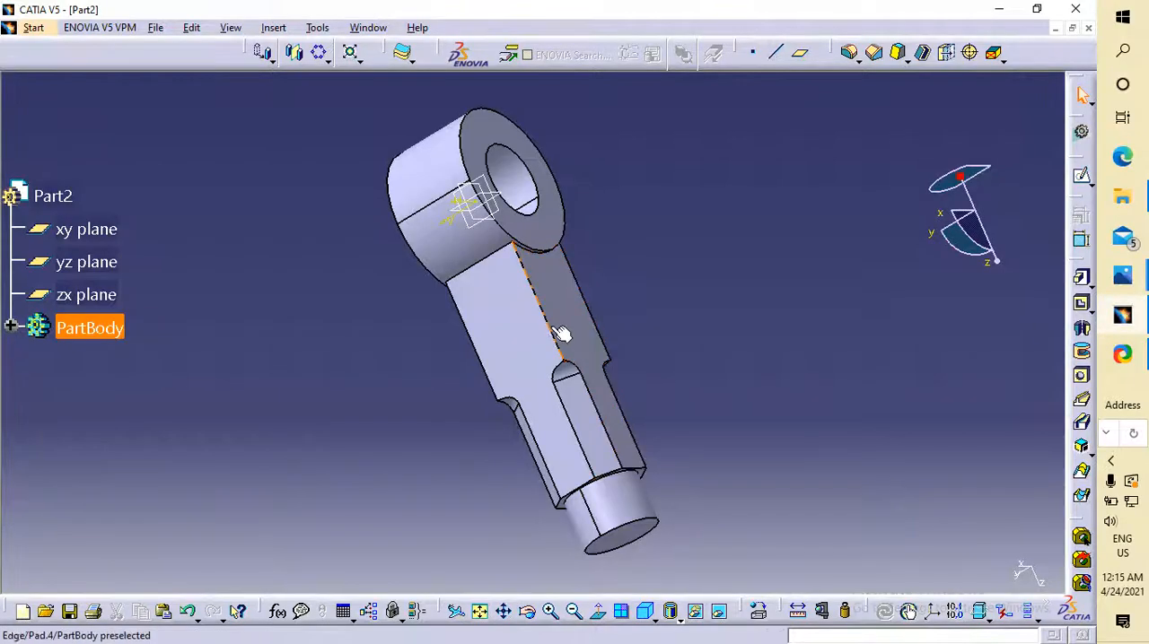
Apply a 5 mm edge fillet with Tangency selection to the edge where the shank's side face meets the eye cylinder.
left_click(480, 261)
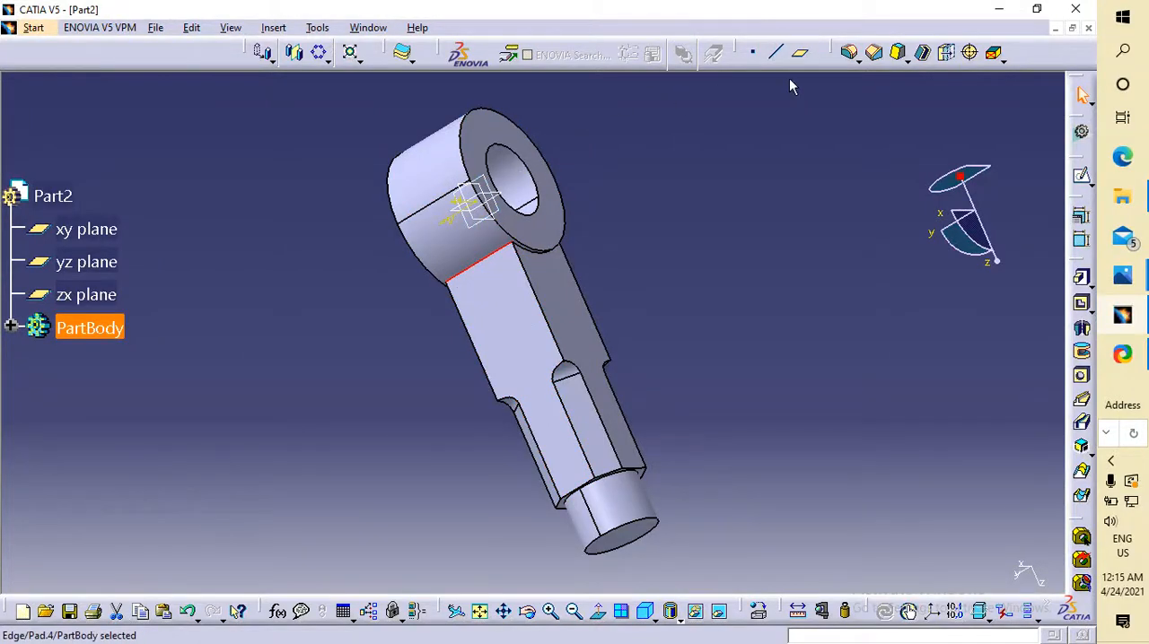
left_click(850, 53)
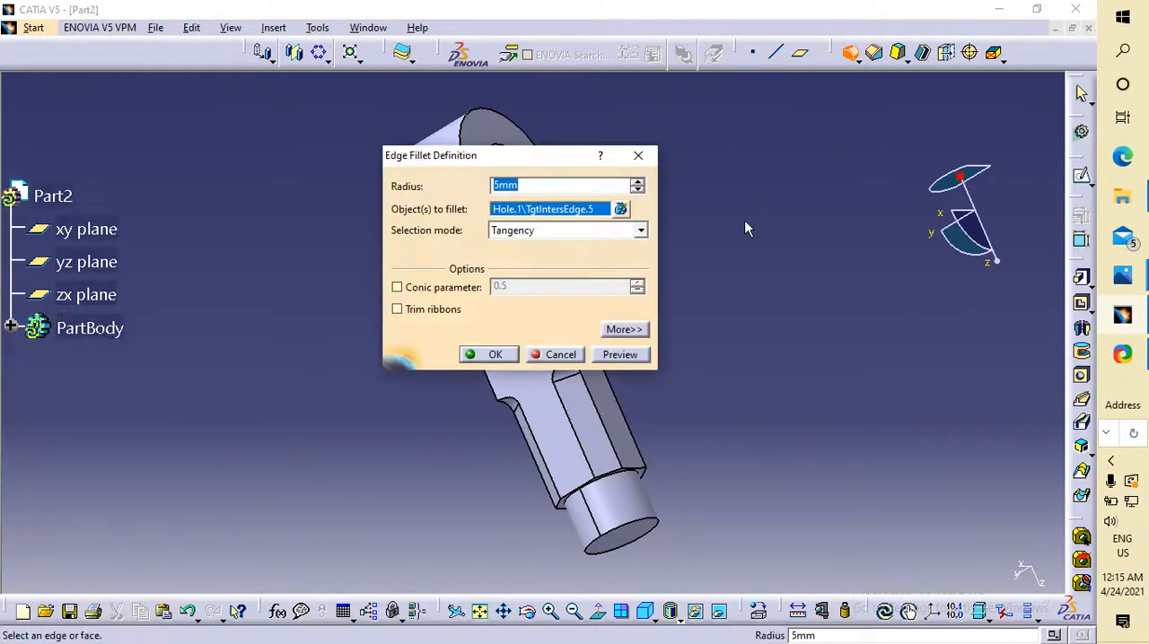
left_click(511, 356)
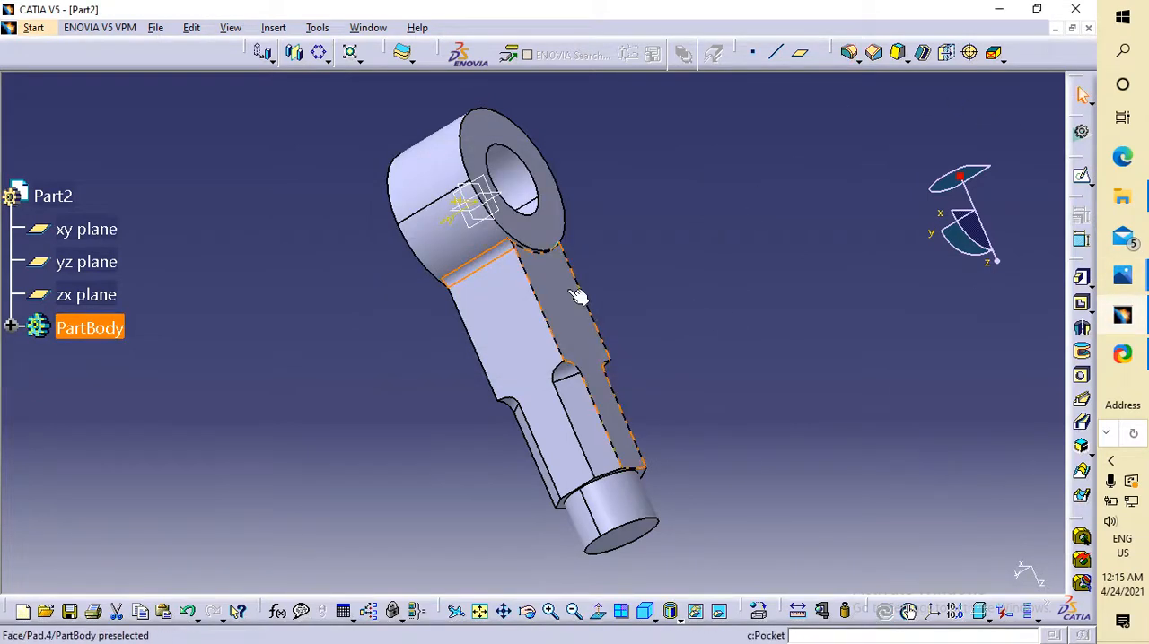
Set the radius of the fillet between the shank's side face and the eye to 20 mm.
double_click(468, 265)
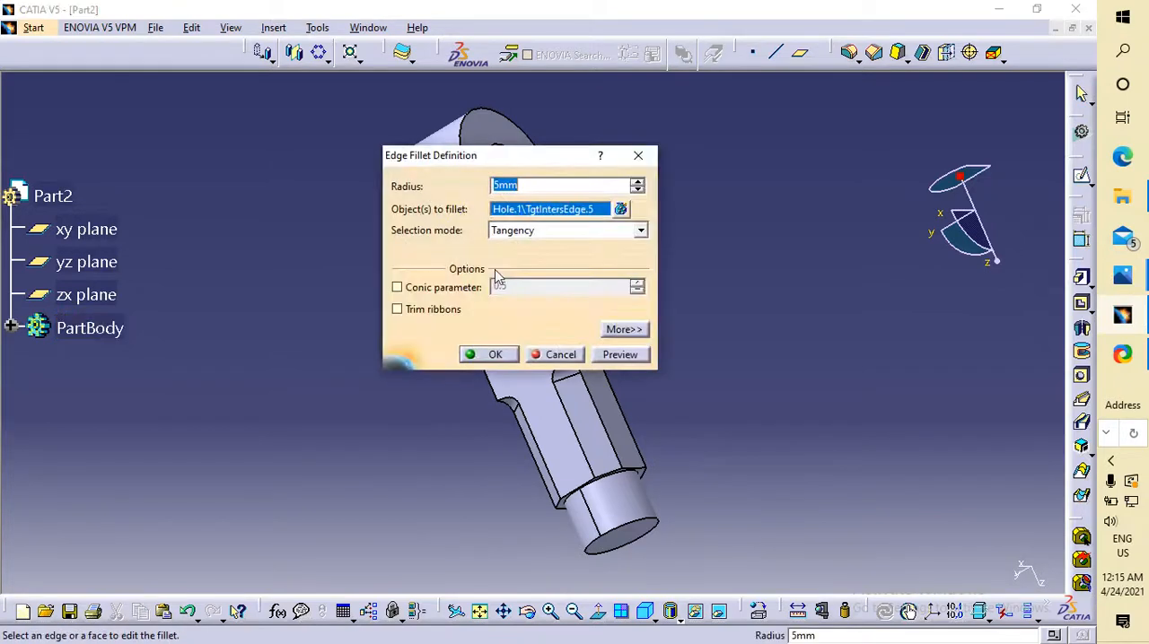
type("2")
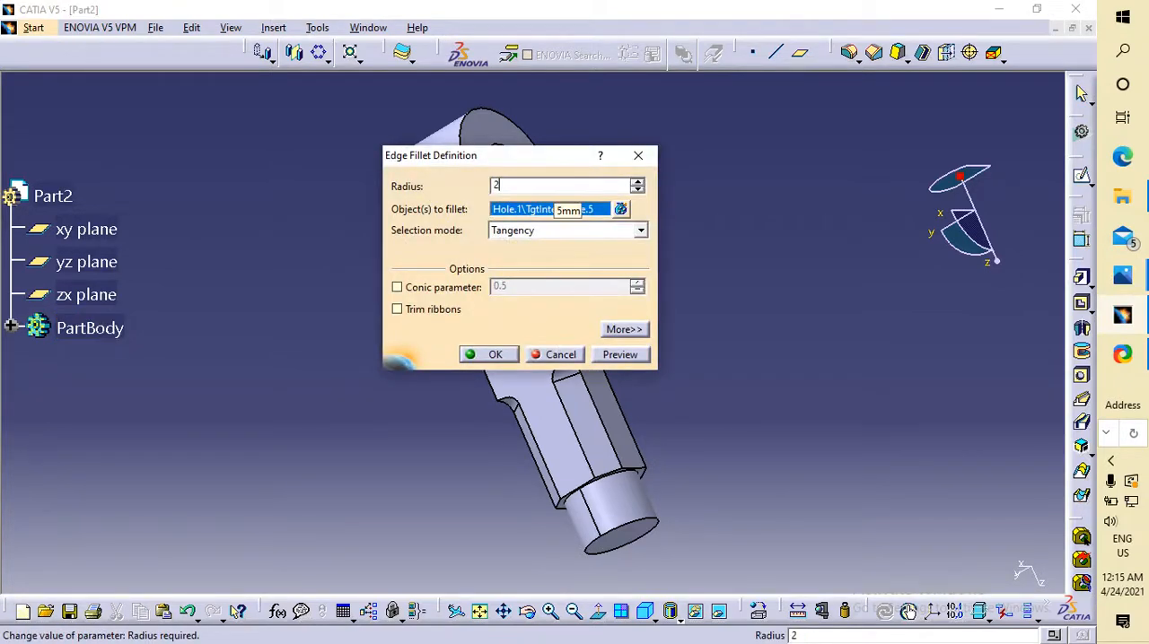
type("0")
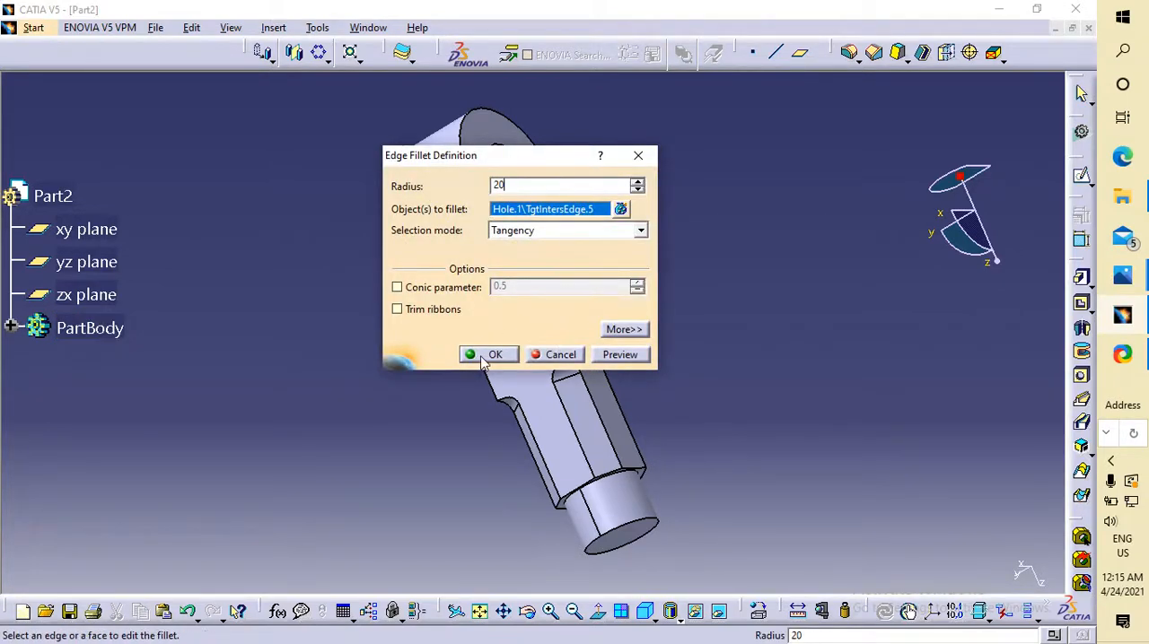
left_click(490, 355)
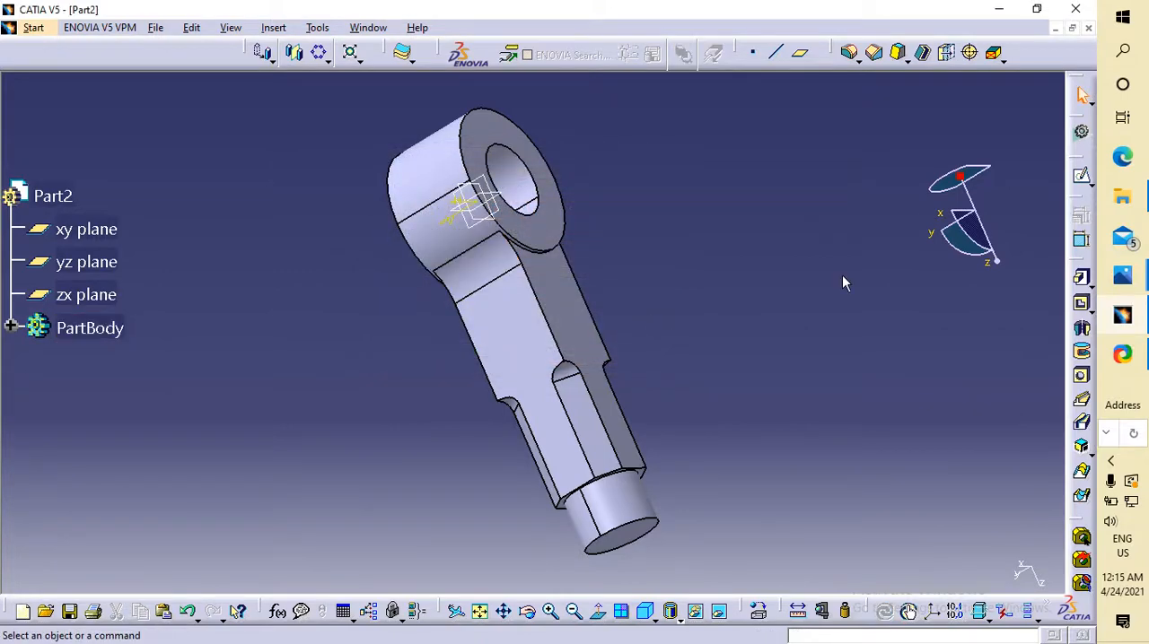
Set the radius of the existing fillet between the shank's side face and the eye to 30 mm.
middle_click_drag(842, 284, 475, 328)
double_click(457, 275)
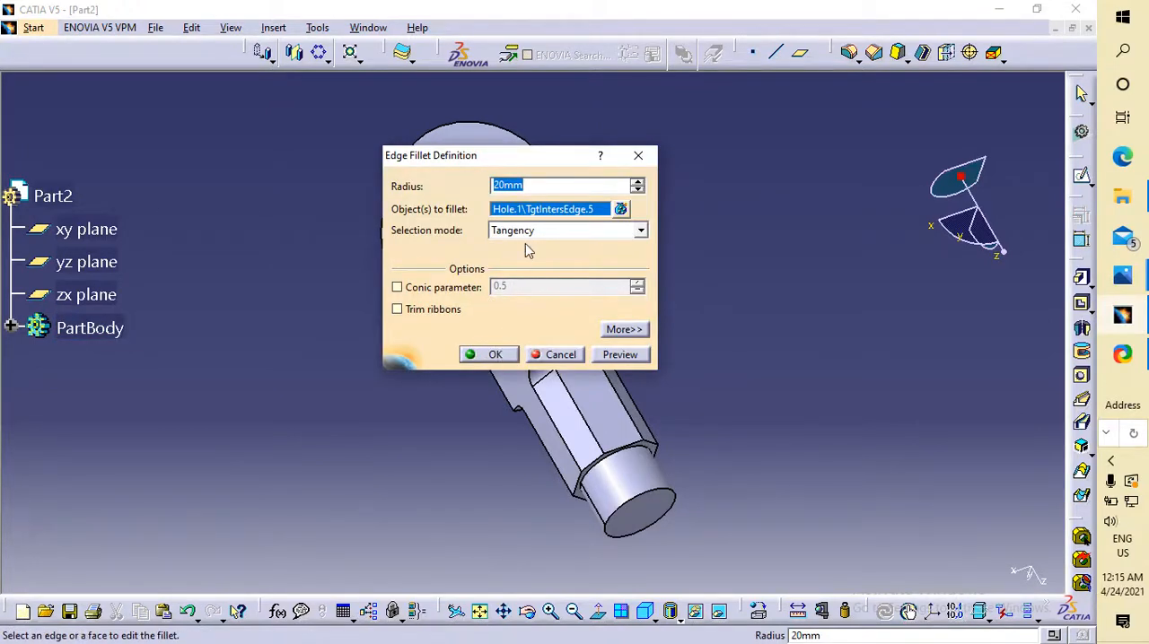
type("30")
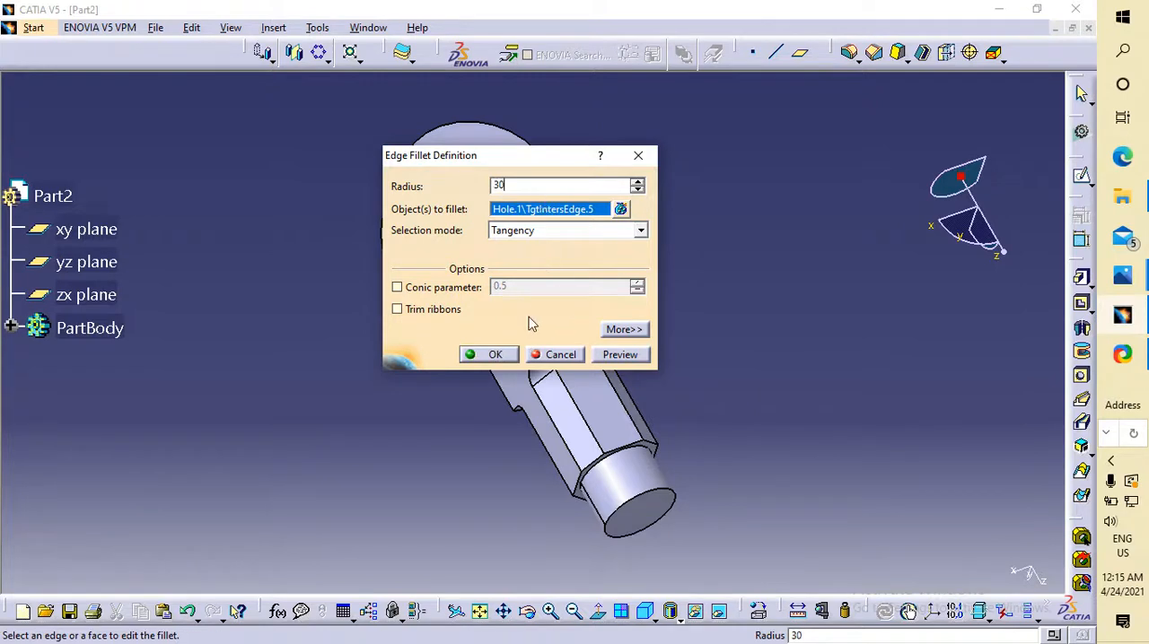
left_click(494, 354)
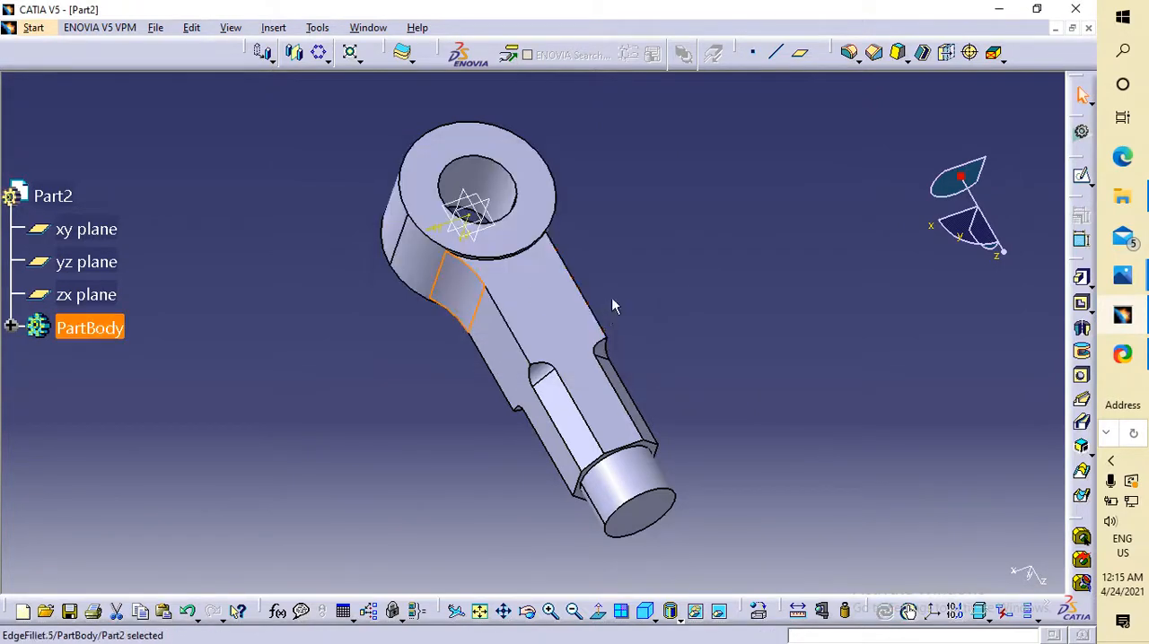
Apply a 30 mm edge fillet with Tangency selection to the edge where the shank's opposite side face meets the eye cylinder.
middle_click_drag(883, 195, 741, 224)
scroll(693, 249, "up", 1)
middle_click_drag(691, 252, 423, 314)
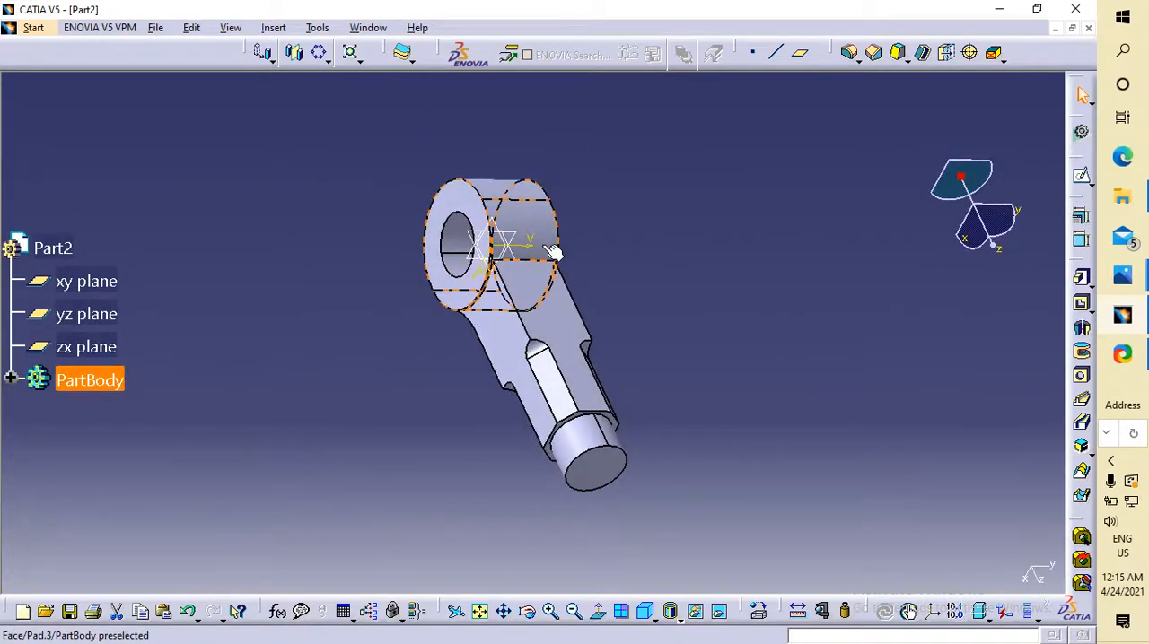
left_click(539, 259)
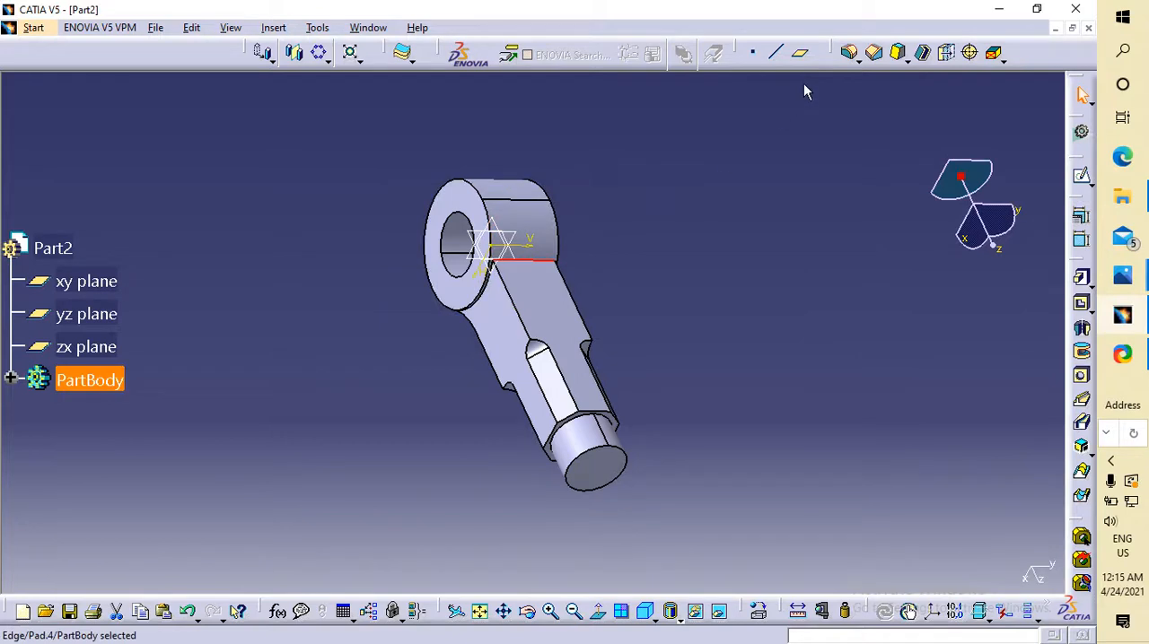
left_click(850, 52)
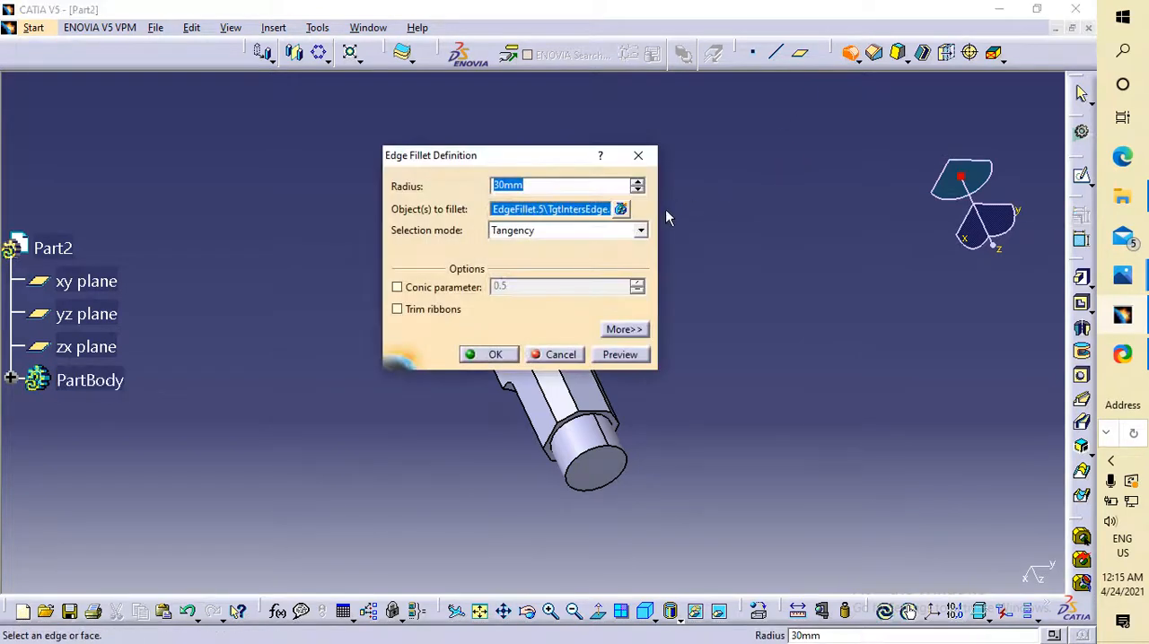
left_click(571, 233)
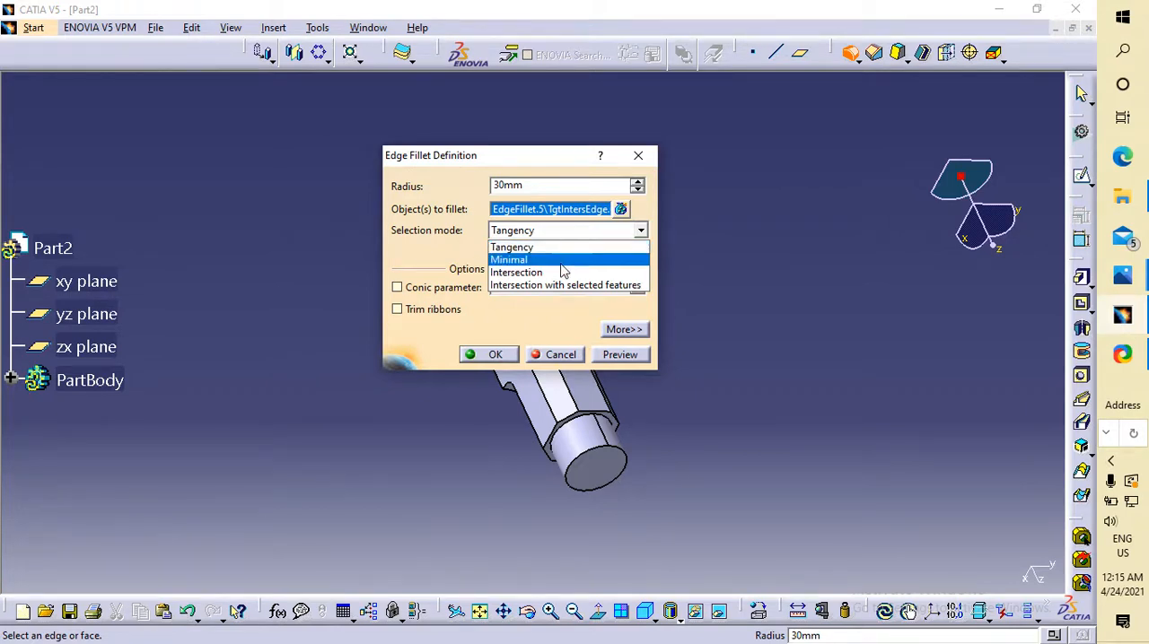
left_click(565, 272)
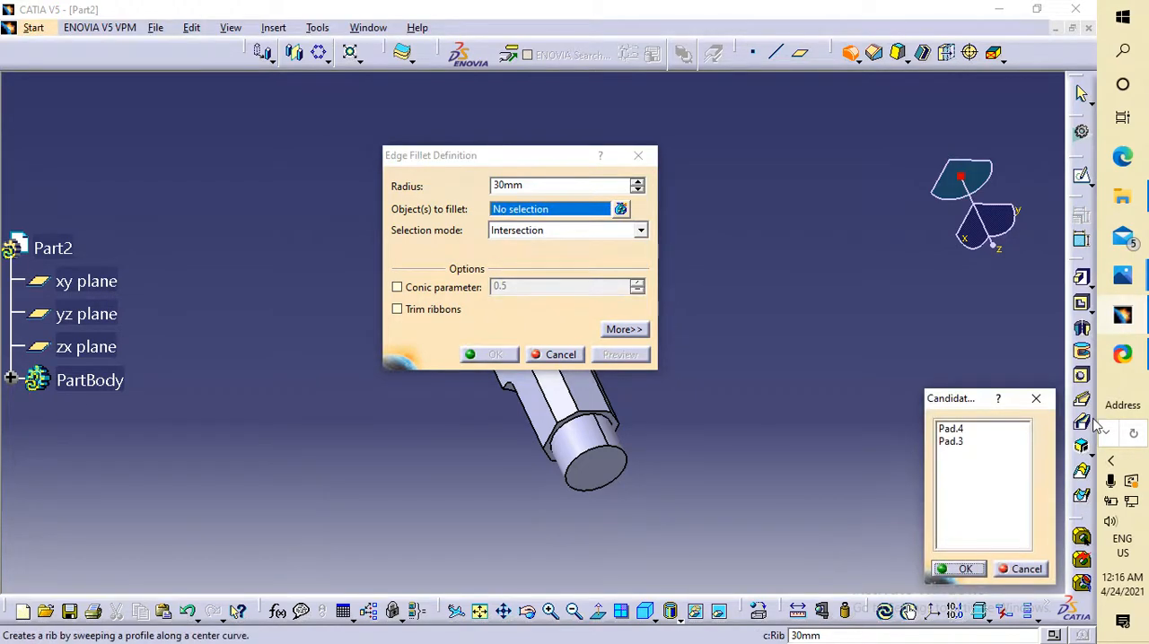
left_click(568, 230)
left_click(568, 247)
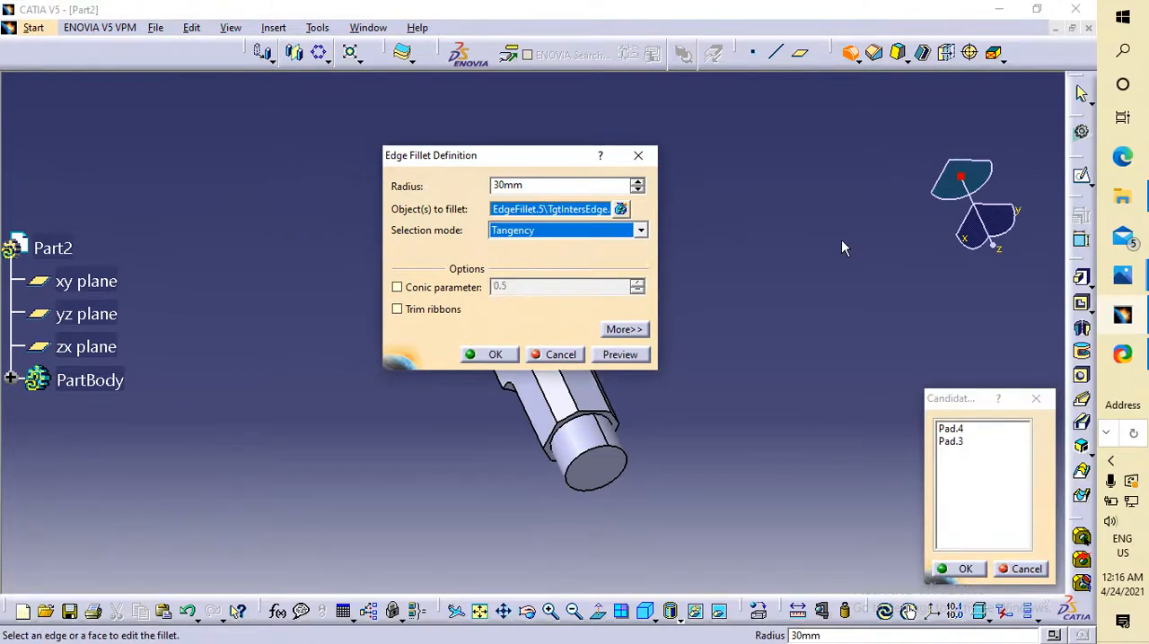
left_click(496, 355)
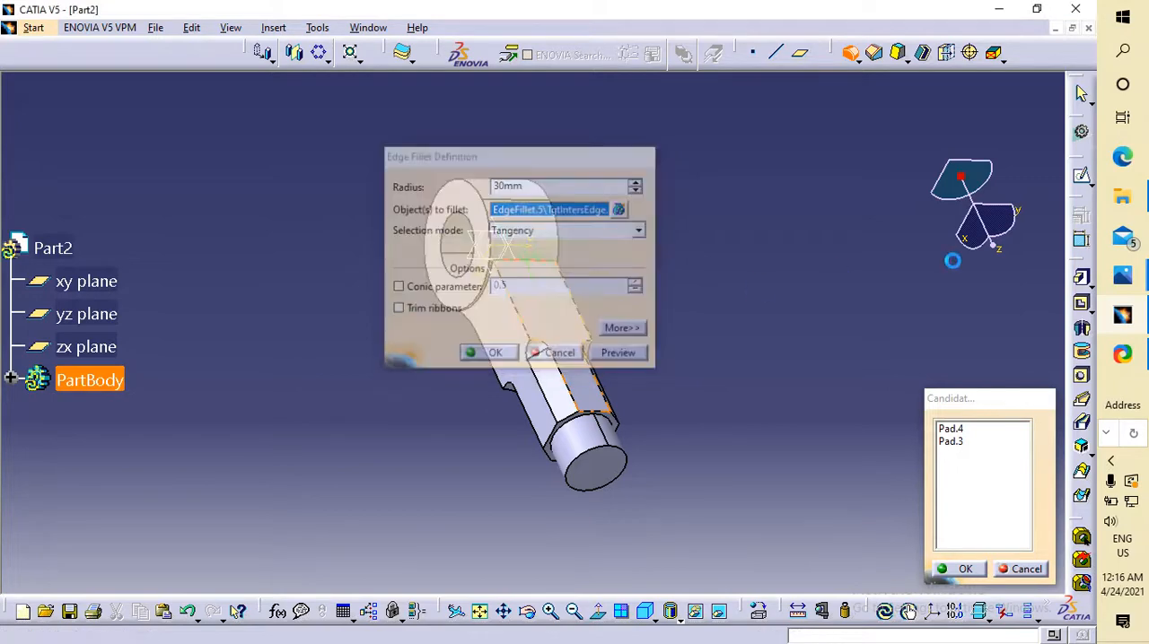
Examine the filleted part from several sides and compare it with the eye end in the knuckle joint drawing in Photos, returning to CATIA.
middle_click_drag(868, 283, 913, 280)
middle_click_drag(844, 425, 910, 340)
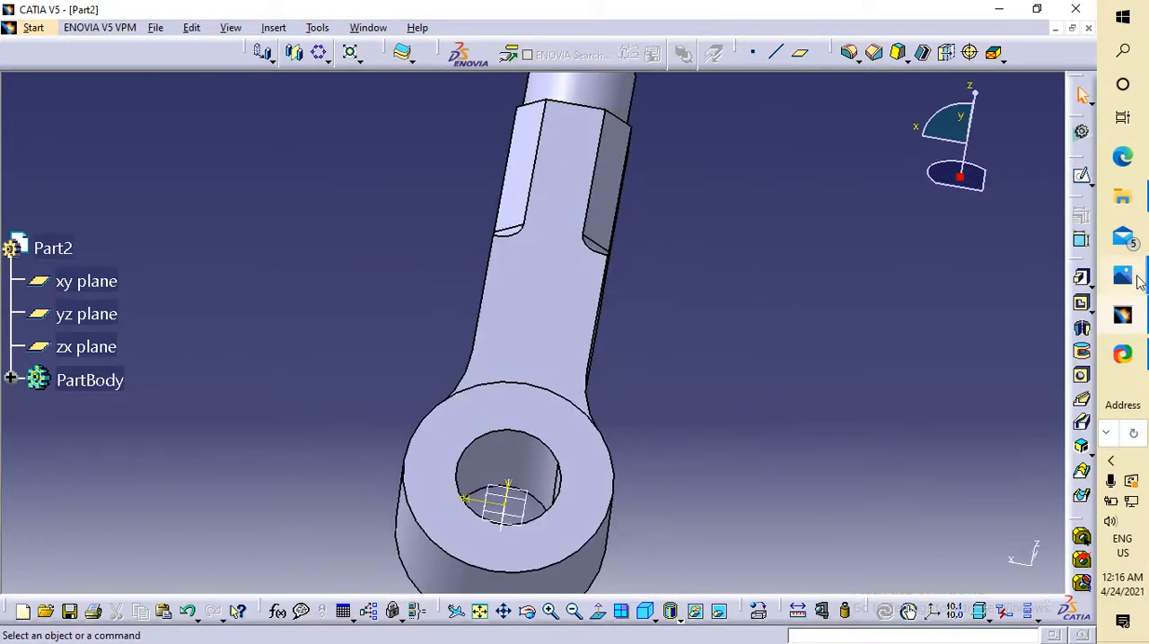
mouse_move(1122, 277)
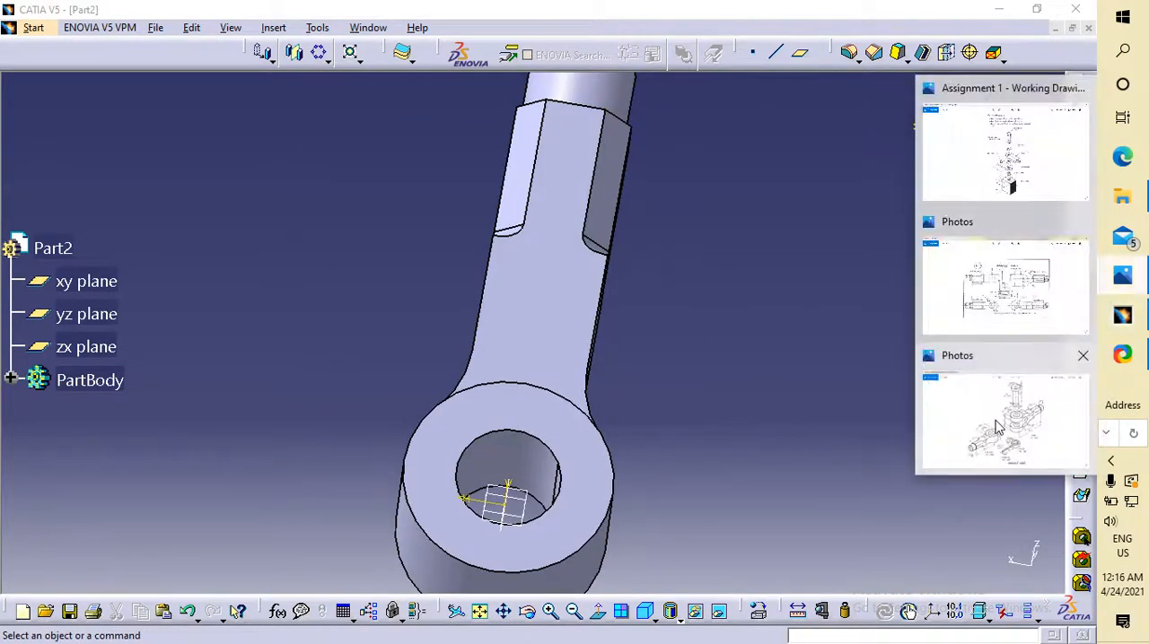
left_click(933, 415)
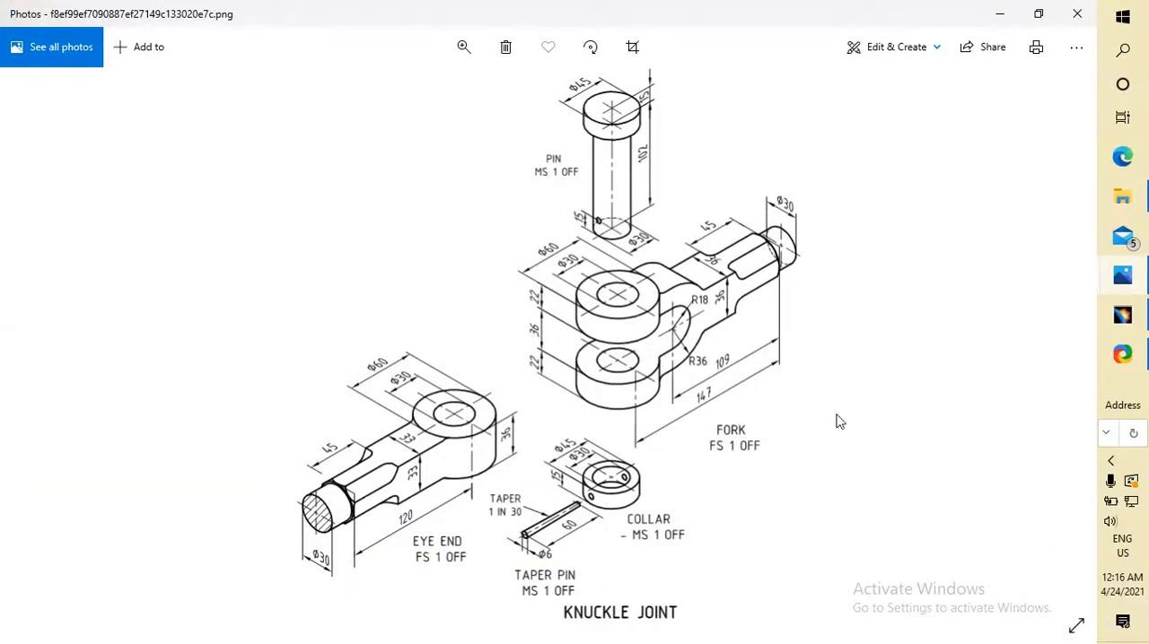
left_click(1122, 314)
middle_click_drag(907, 384, 509, 80)
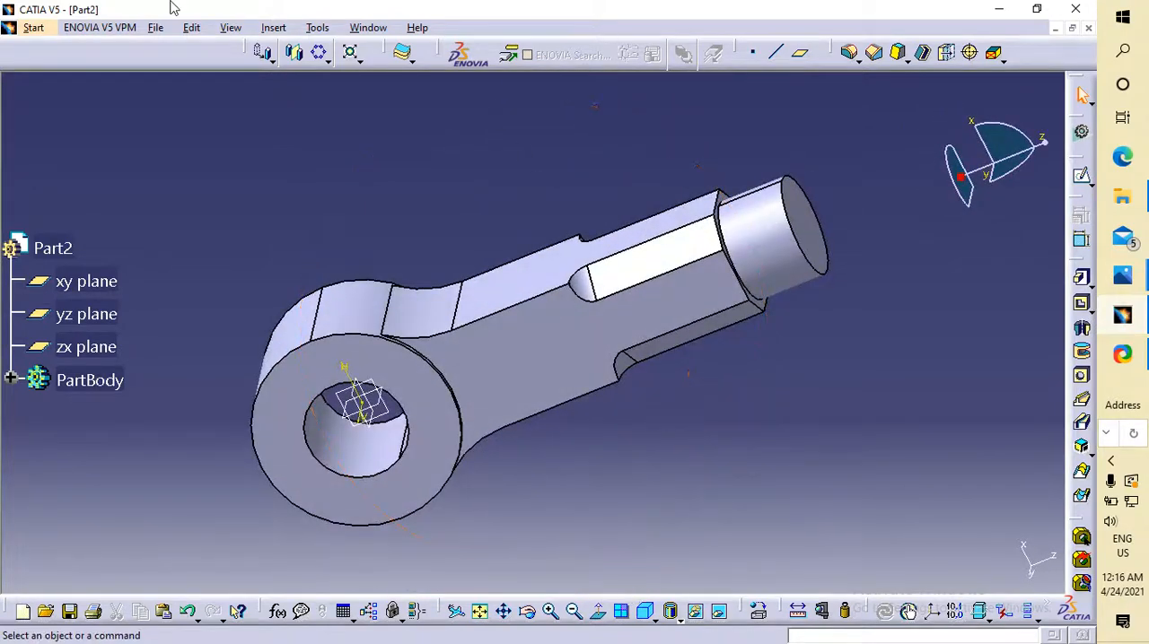
Save the part in the Documents folder as a CATPart named "knuckle joint part 1 hook".
left_click(155, 28)
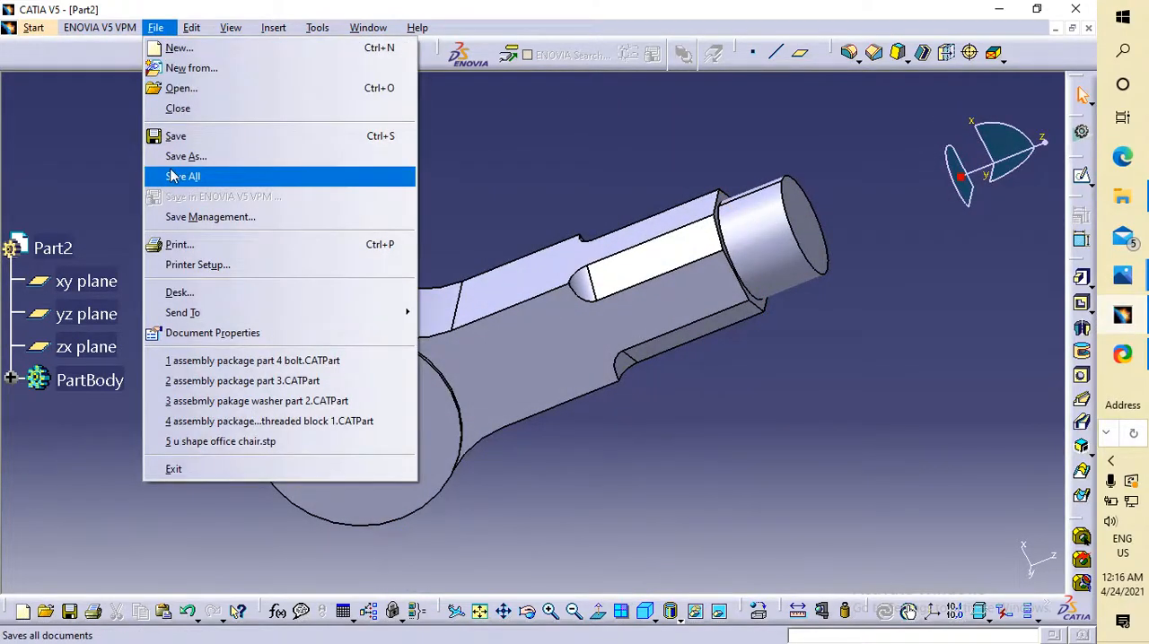
left_click(214, 154)
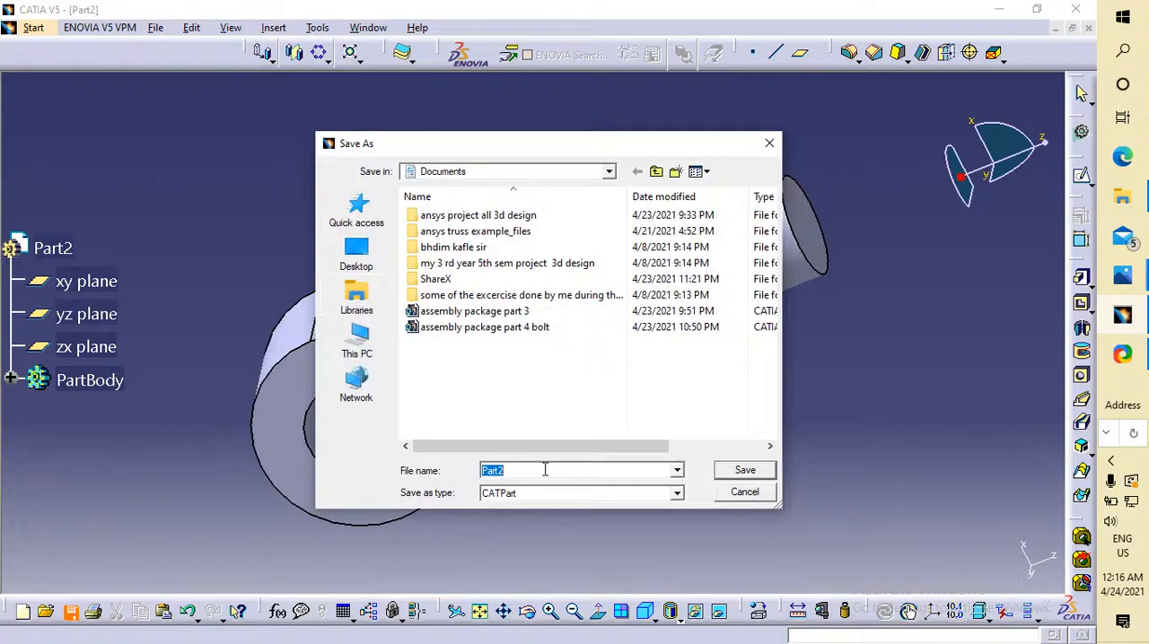
left_click_drag(545, 470, 458, 466)
type("ku")
key("BackSpace")
type("nucklen")
key("BackSpace")
key("BackSpace")
type("joint part 1 hook")
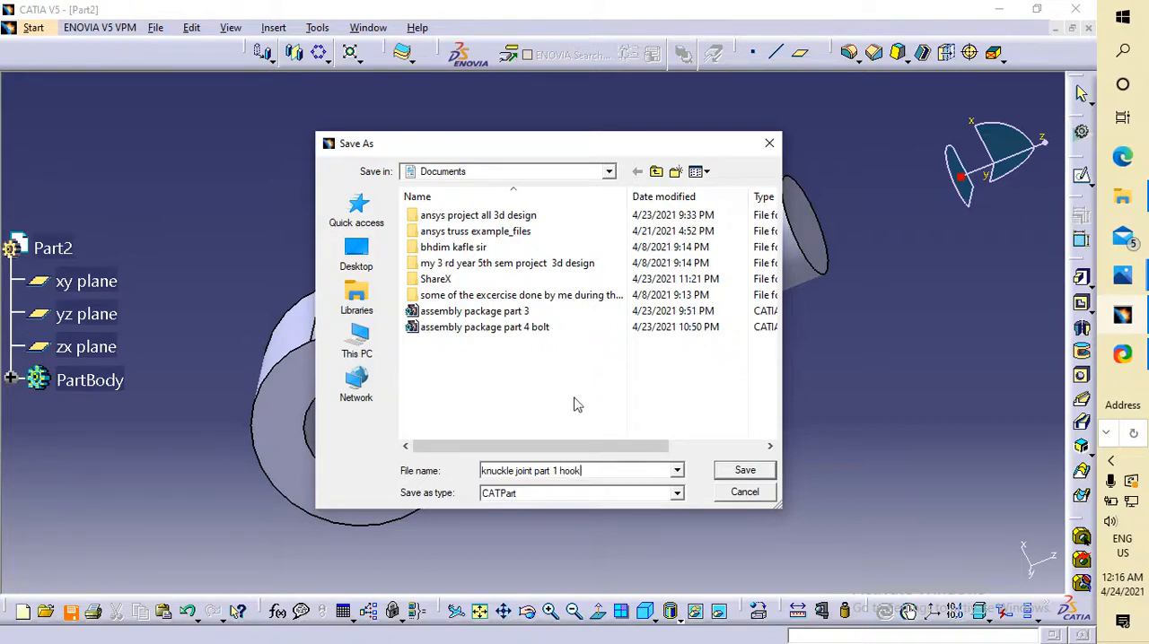
left_click(744, 470)
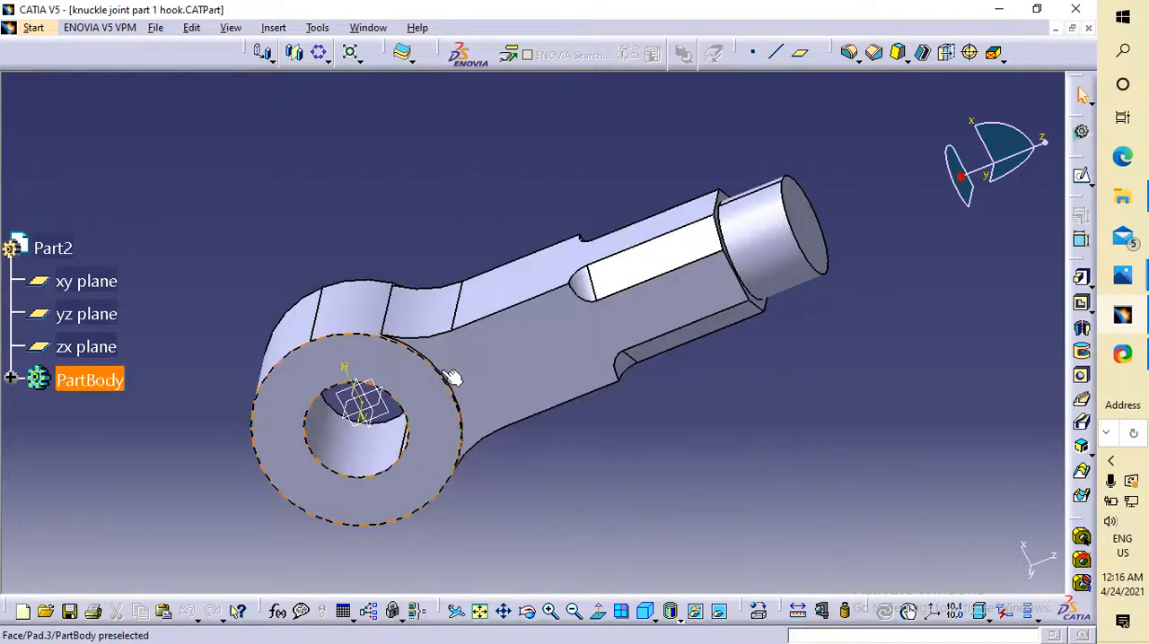